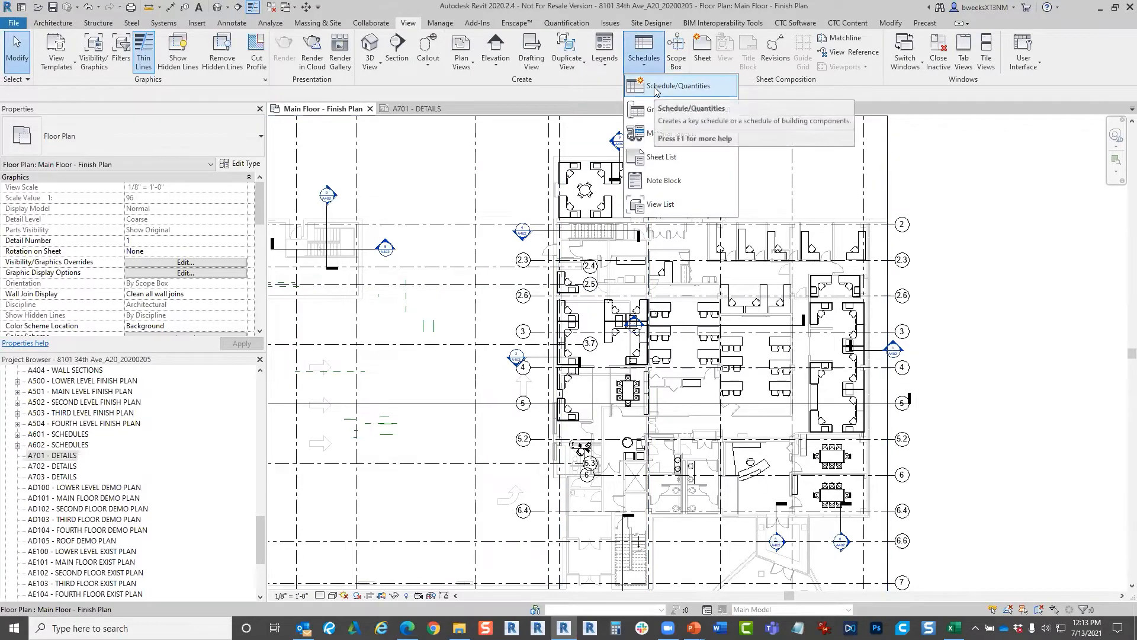
- Create a new schedule for the Furniture category, scheduling building components in the New Construction phase
click(655, 89)
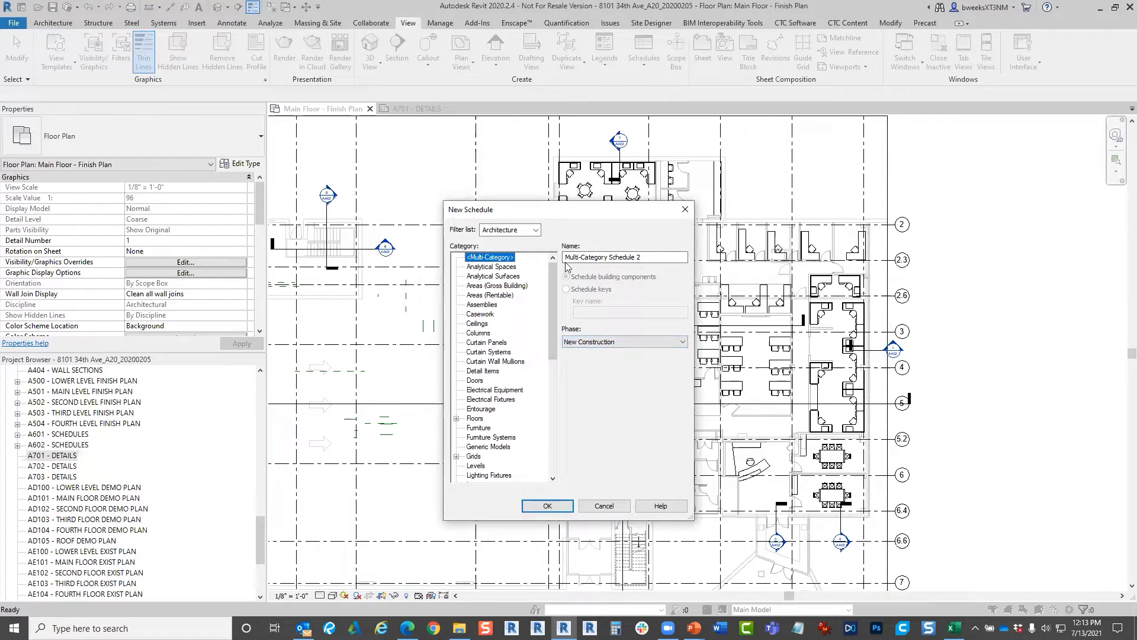
click(604, 506)
click(644, 54)
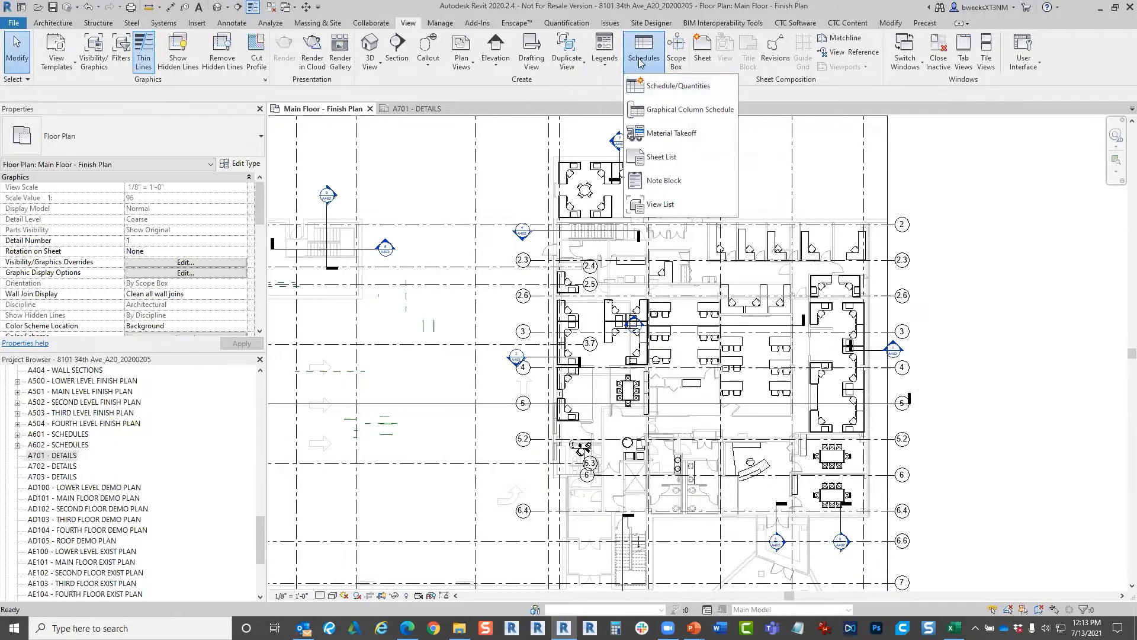
click(656, 100)
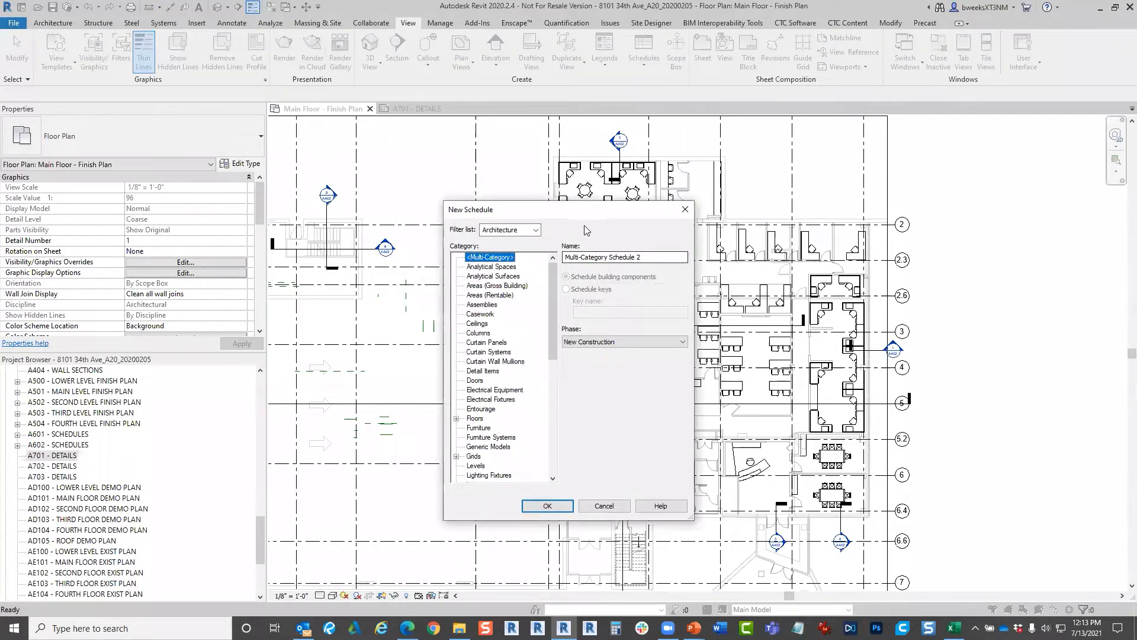
drag(556, 212, 530, 214)
drag(525, 326, 532, 362)
click(451, 327)
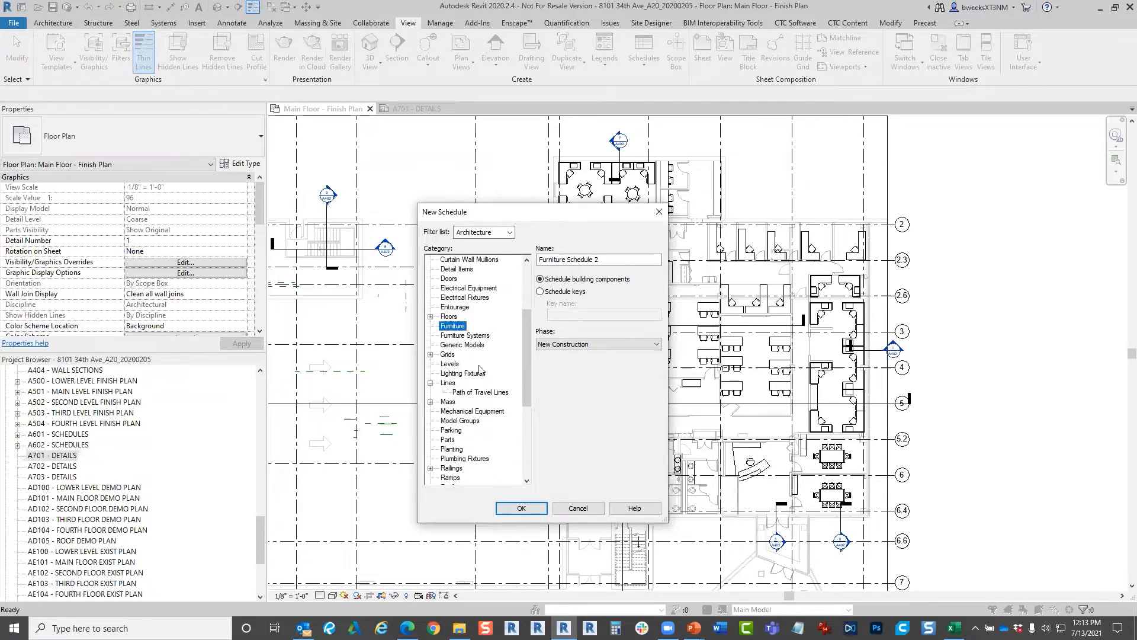
click(519, 507)
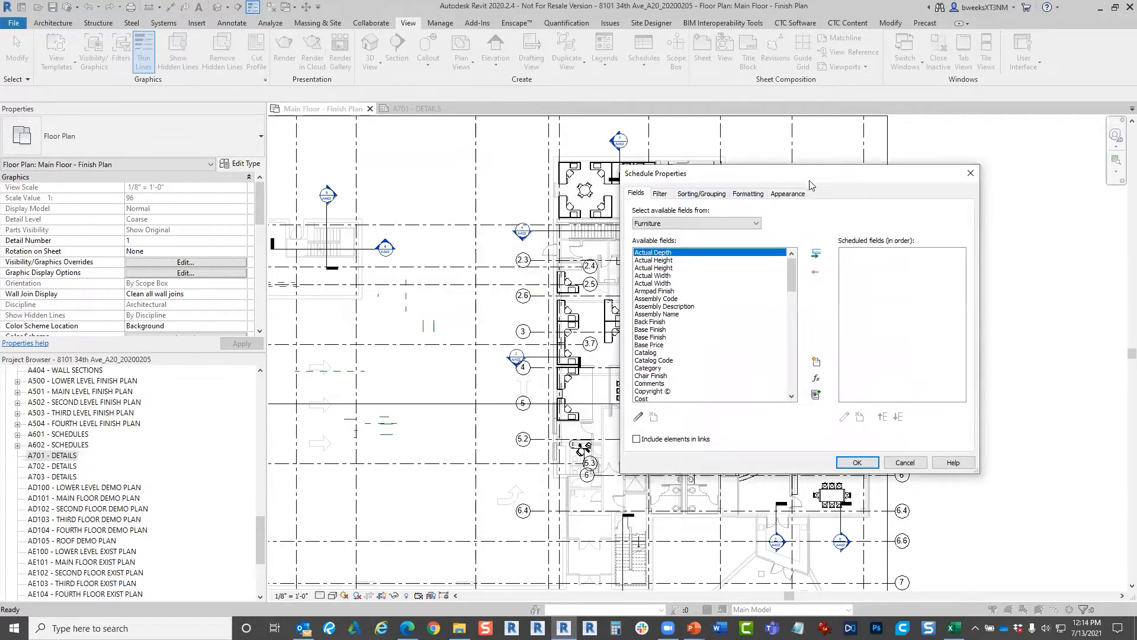
- Add the Family and Type and Cost fields to the furniture schedule and generate it
drag(805, 178, 770, 182)
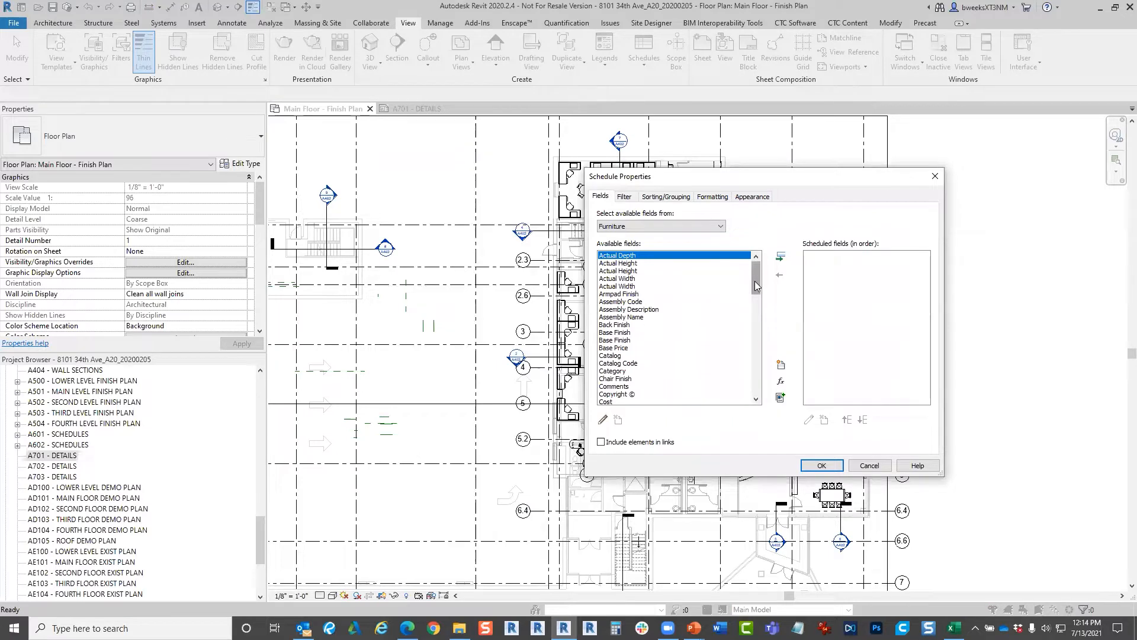
drag(757, 286, 763, 327)
double_click(640, 286)
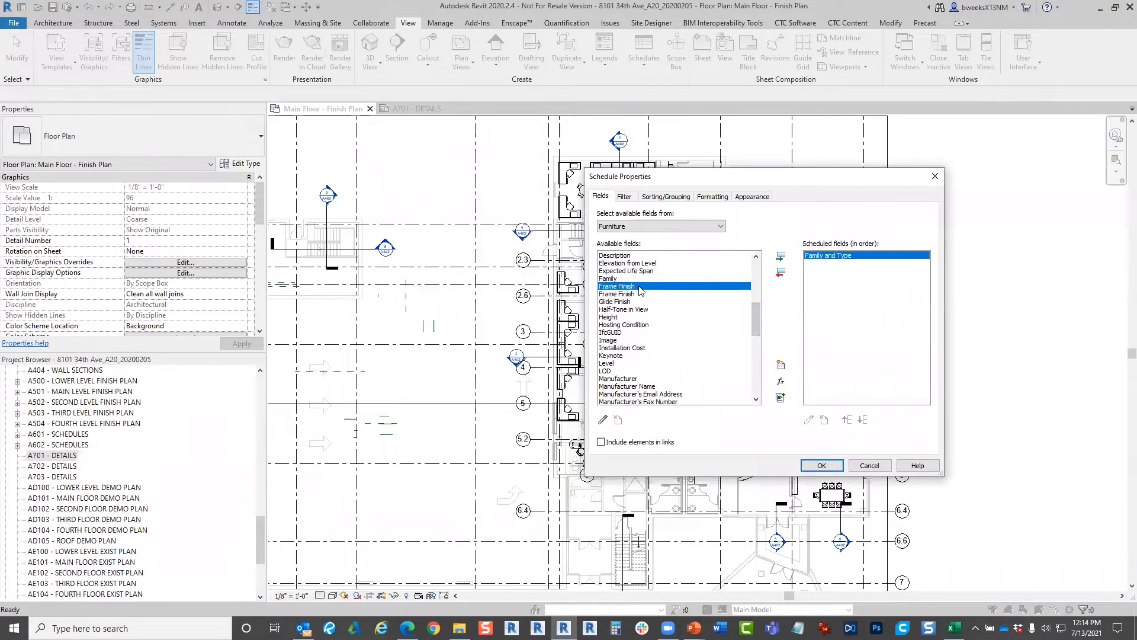
drag(756, 323, 756, 311)
double_click(606, 278)
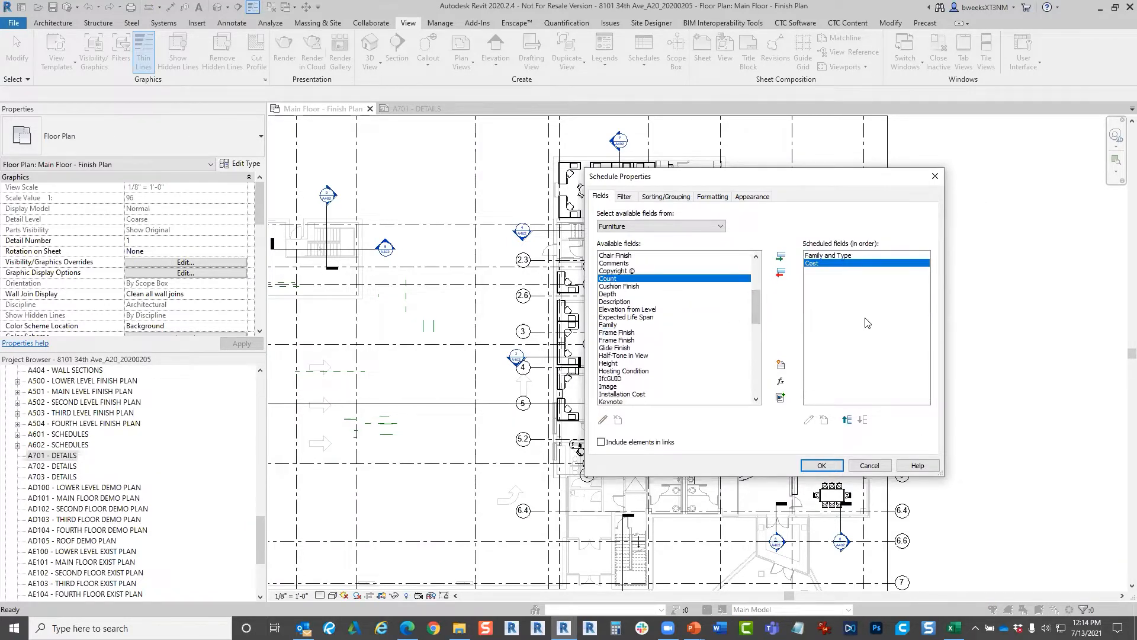
click(823, 471)
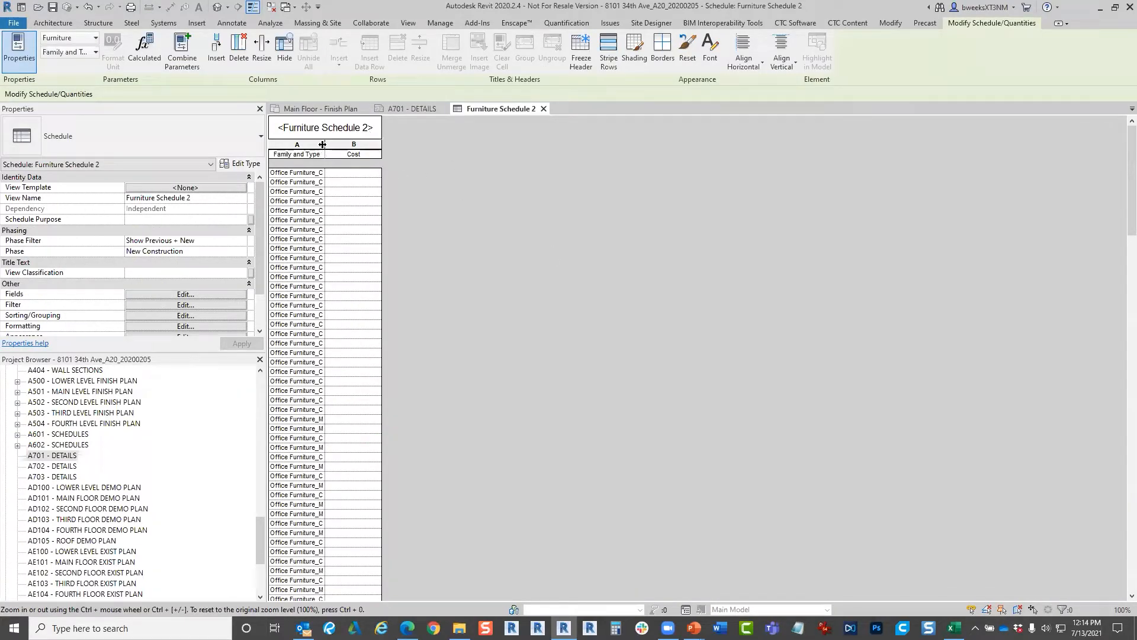
- Widen the Family and Type column to fit the full names and look through the schedule's furniture rows
drag(334, 144, 601, 144)
scroll(585, 260, down, 5)
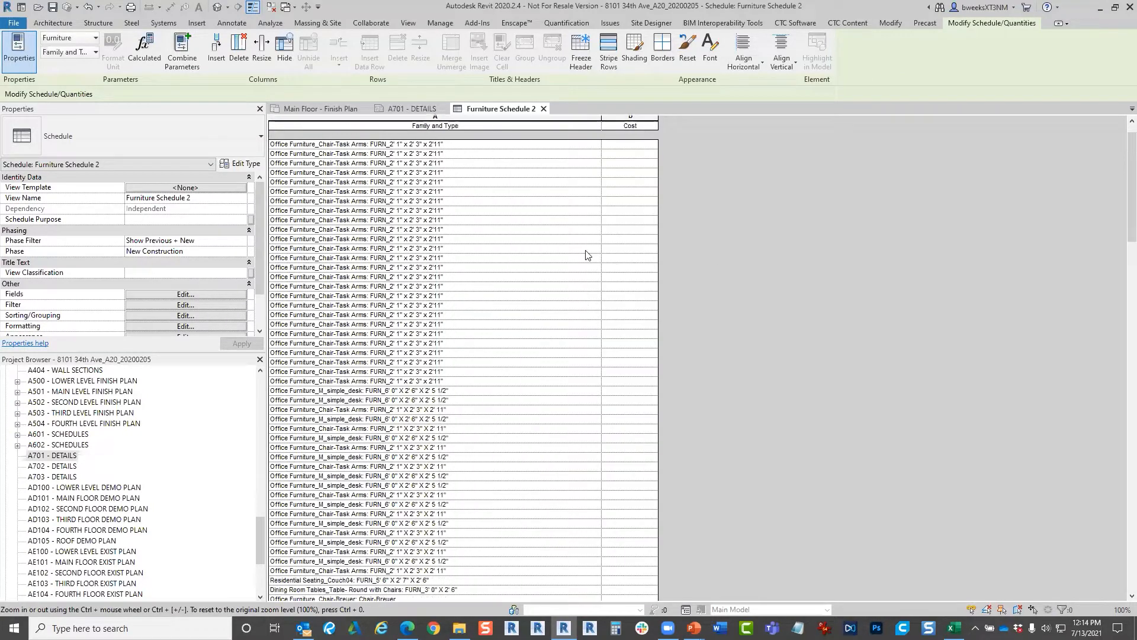
scroll(583, 263, down, 15)
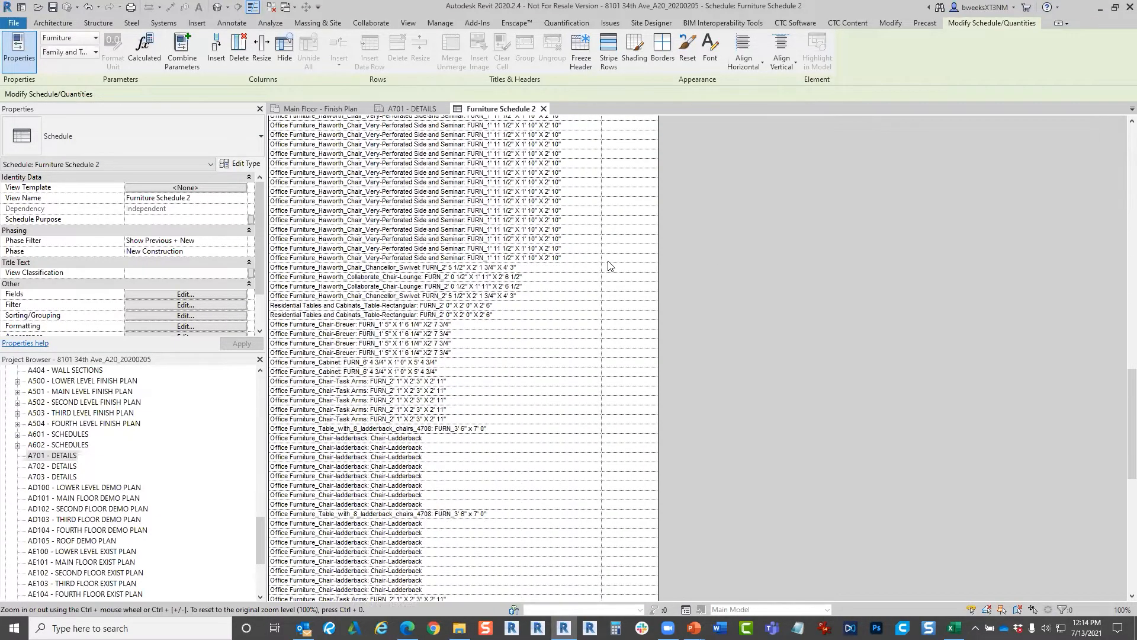
scroll(601, 259, down, 6)
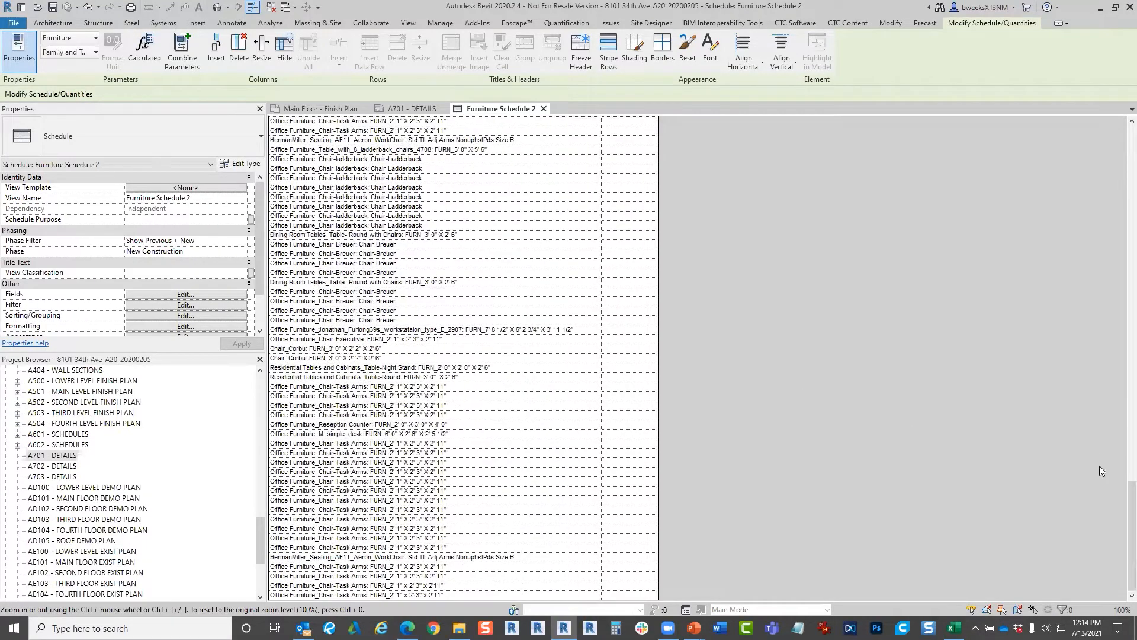
drag(1129, 516, 1078, 155)
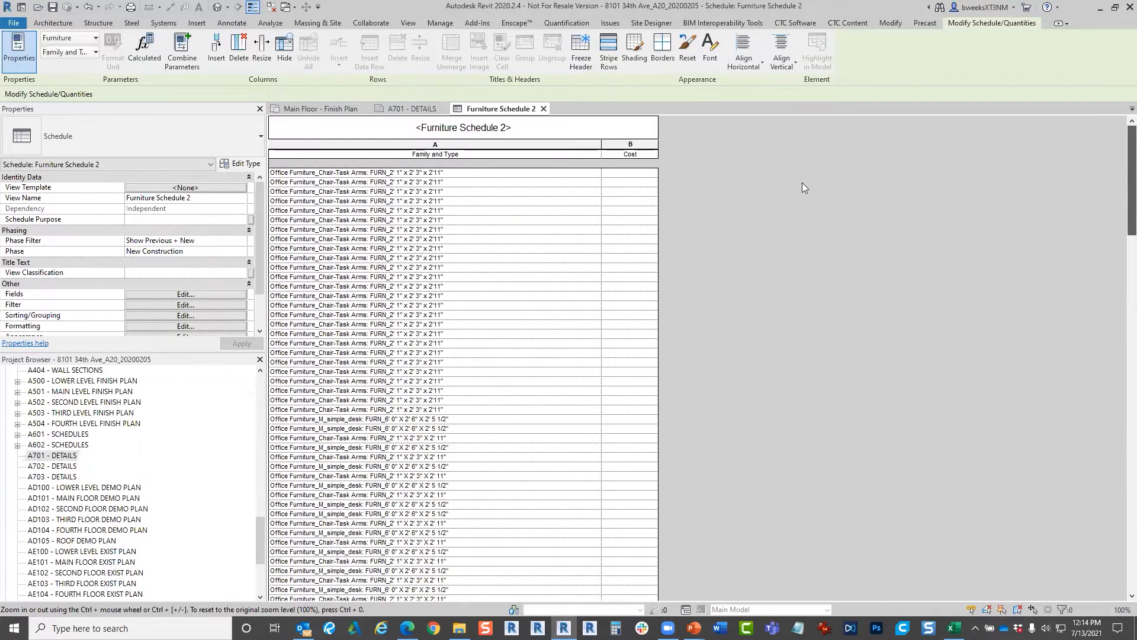
click(644, 173)
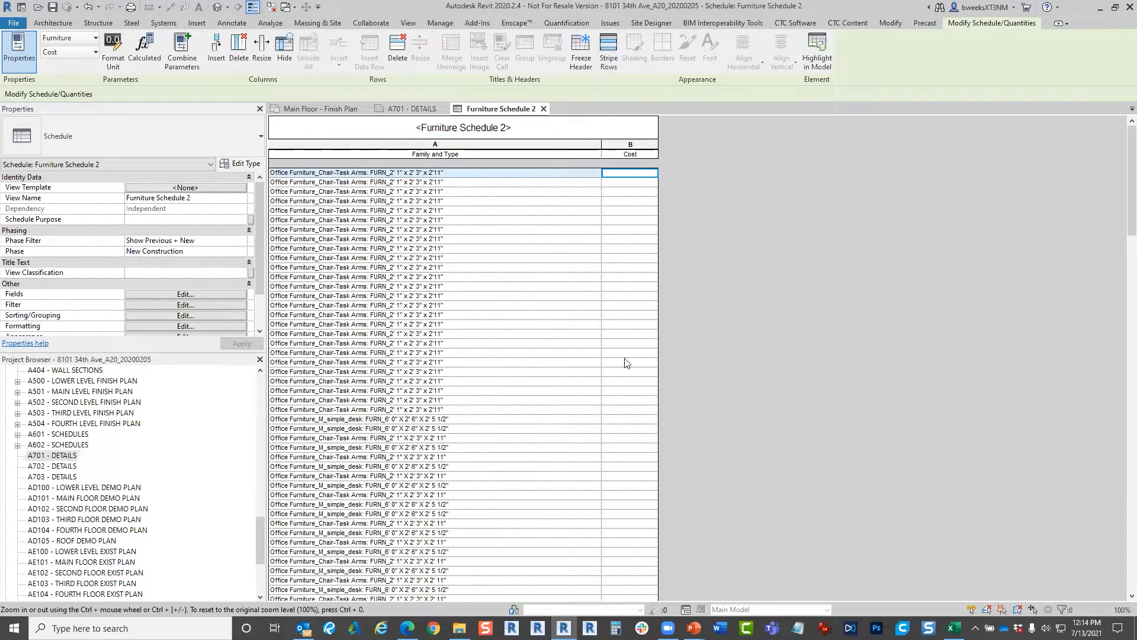
drag(1129, 210, 991, 133)
- Examine the furniture on the Main Floor - Finish Plan, selecting a training room desk together with its two chairs
click(409, 109)
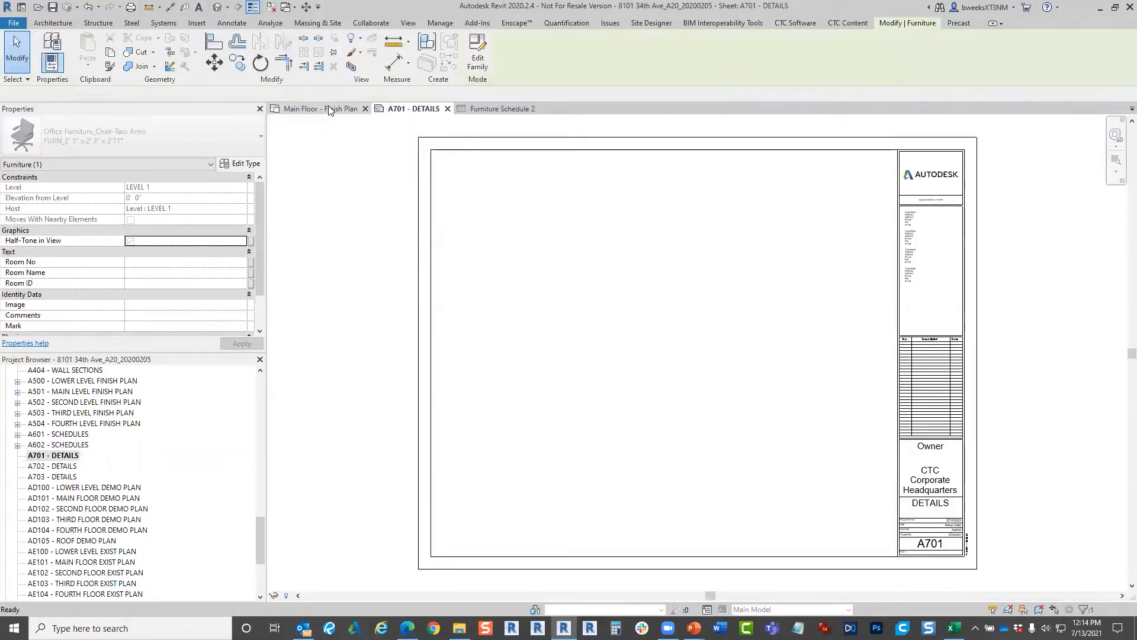
click(328, 108)
click(292, 199)
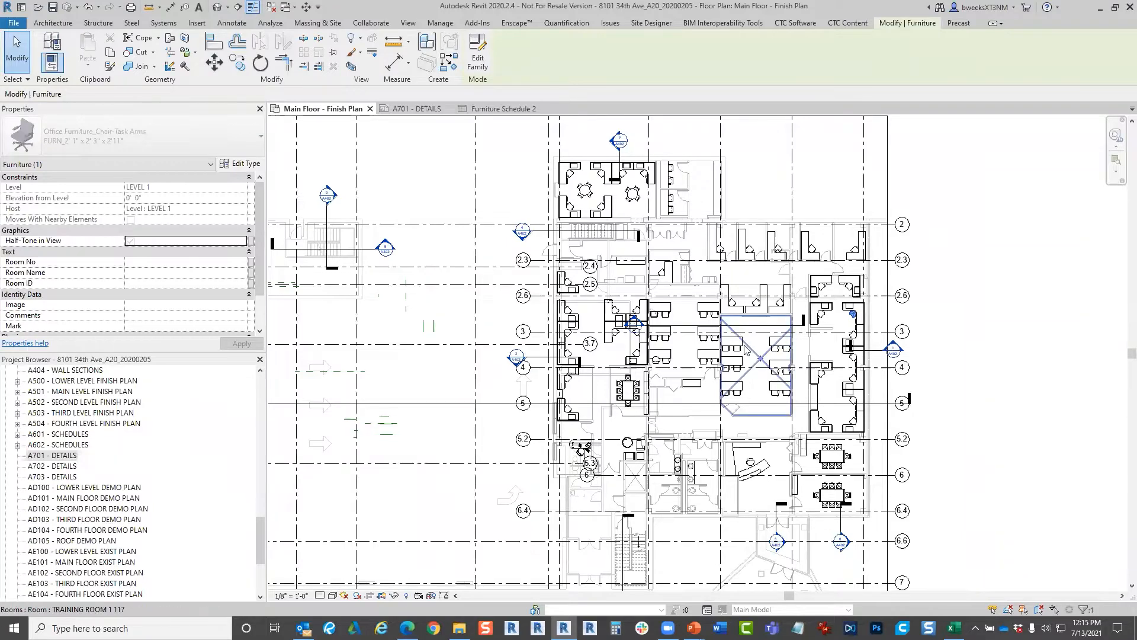
scroll(783, 343, up, 5)
click(789, 349)
ctrl+click(699, 362)
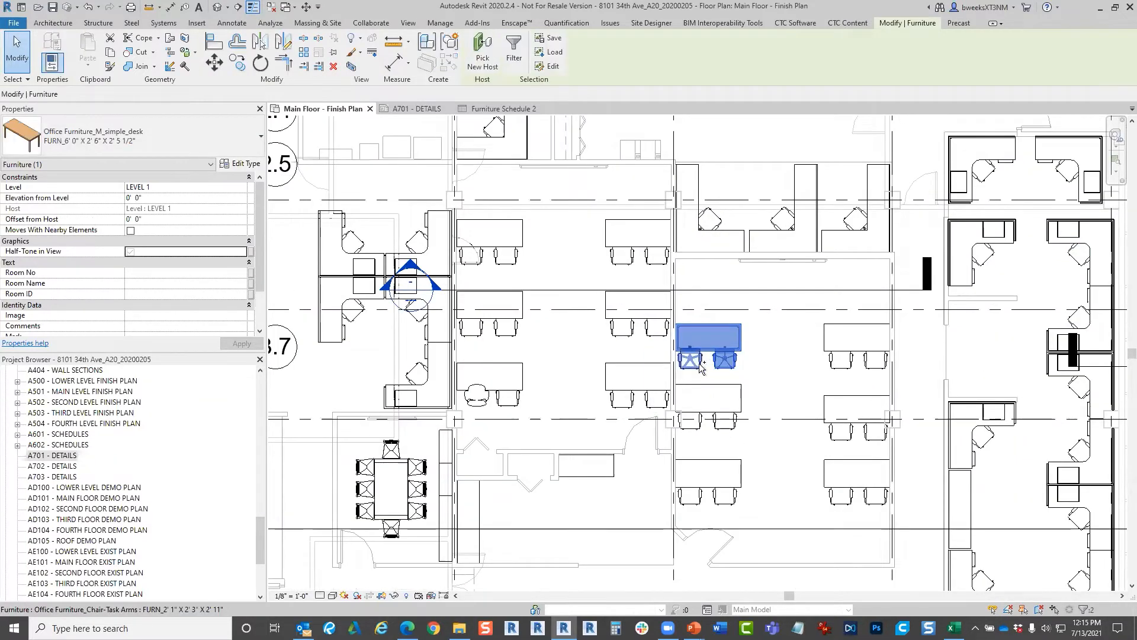
click(757, 355)
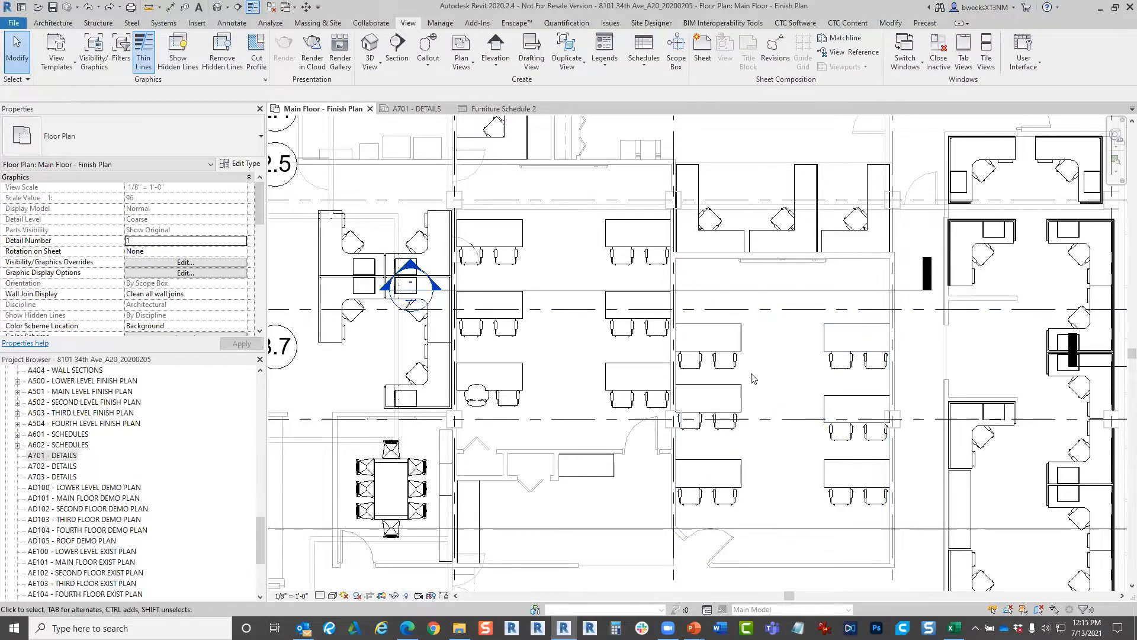
click(741, 345)
click(729, 358)
ctrl+click(697, 361)
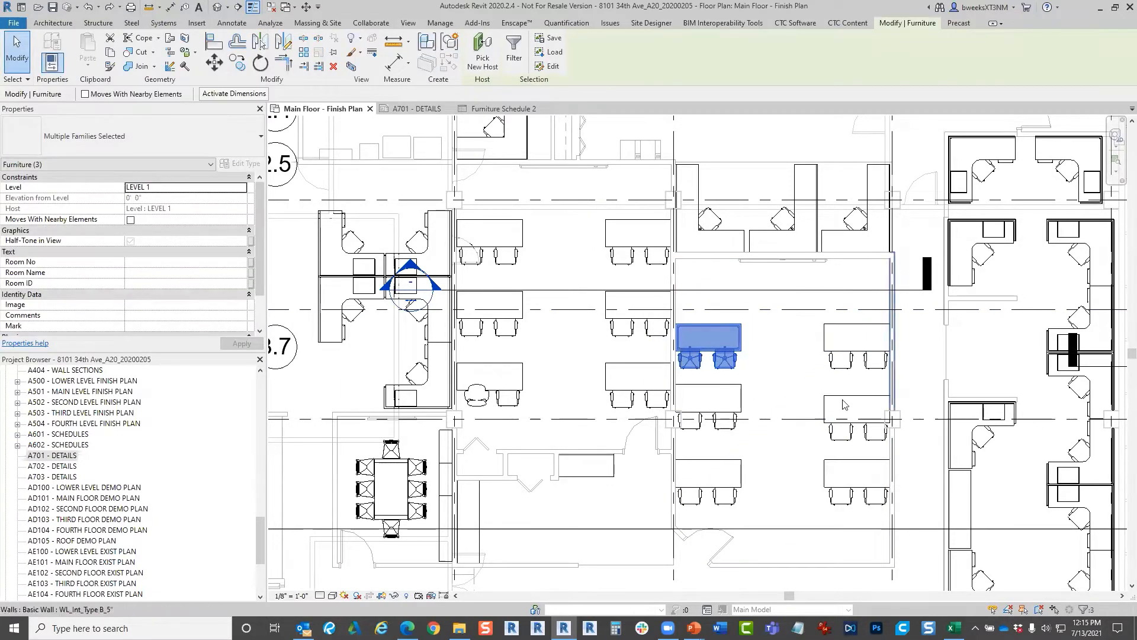
scroll(809, 340, down, 8)
click(983, 300)
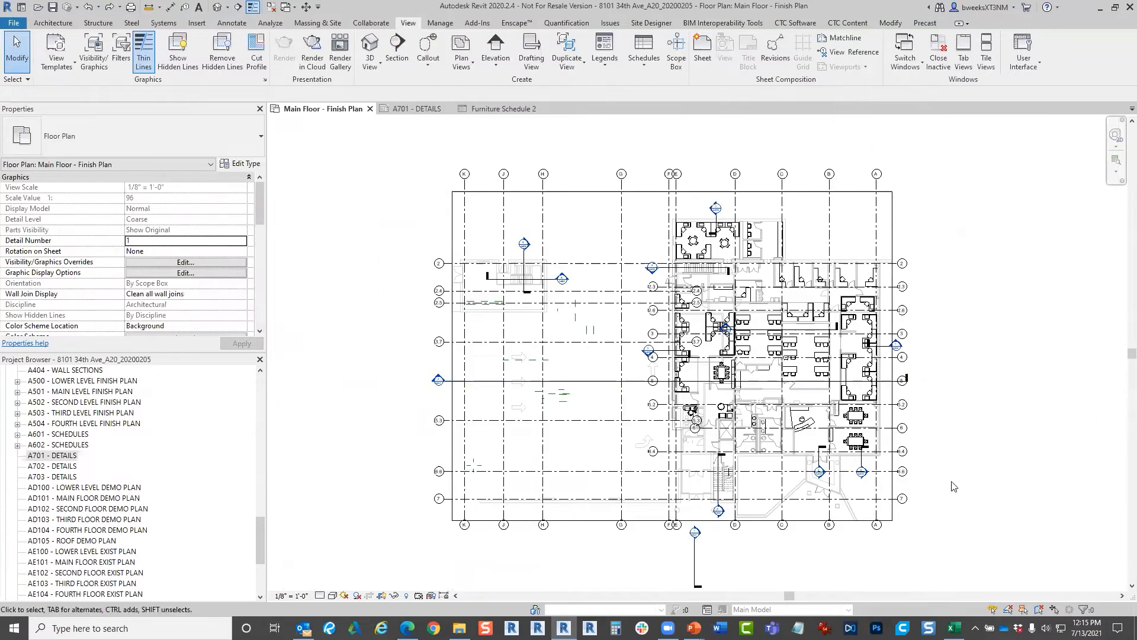
scroll(794, 368, up, 4)
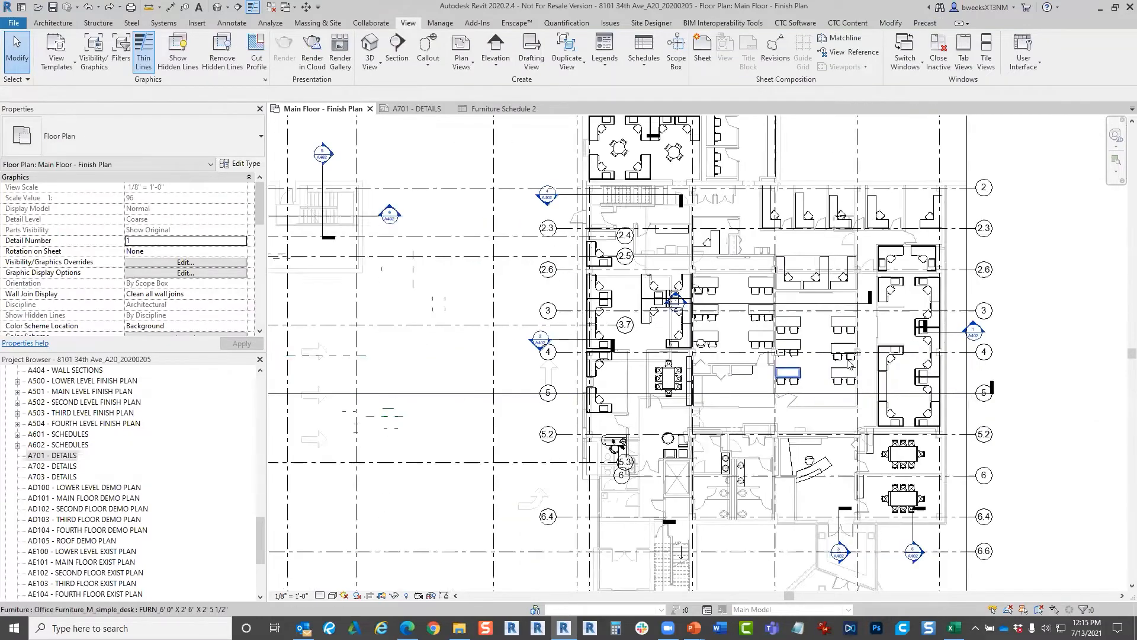
middle_drag(917, 328, 851, 372)
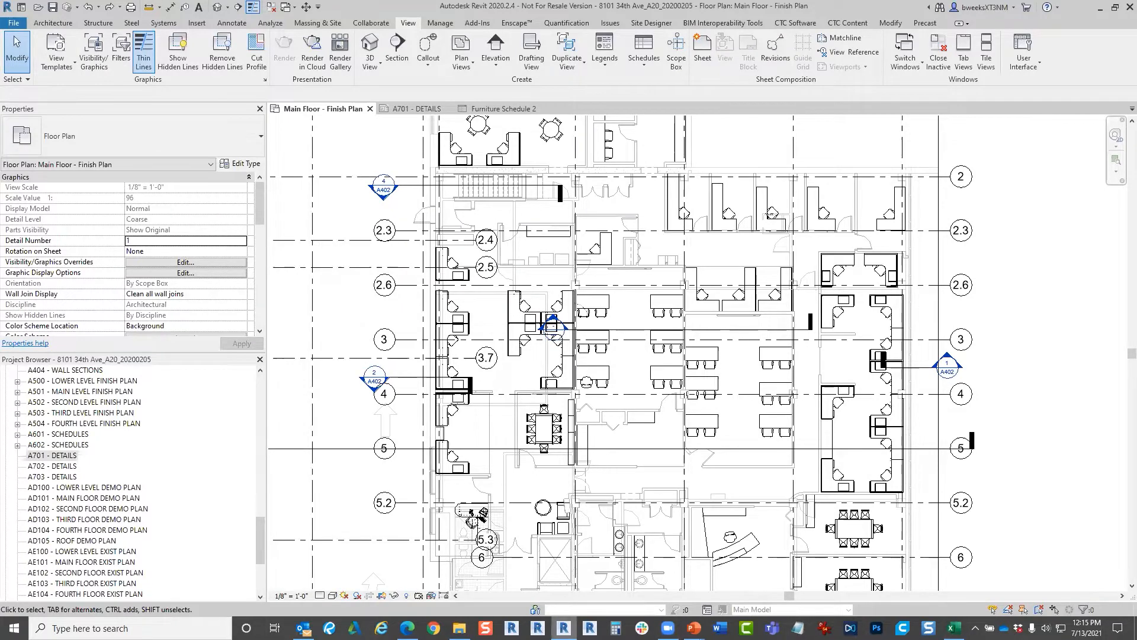
- Find Furniture Schedule 2 among the project's schedules and reopen it
drag(257, 539, 258, 435)
scroll(257, 434, up, 3)
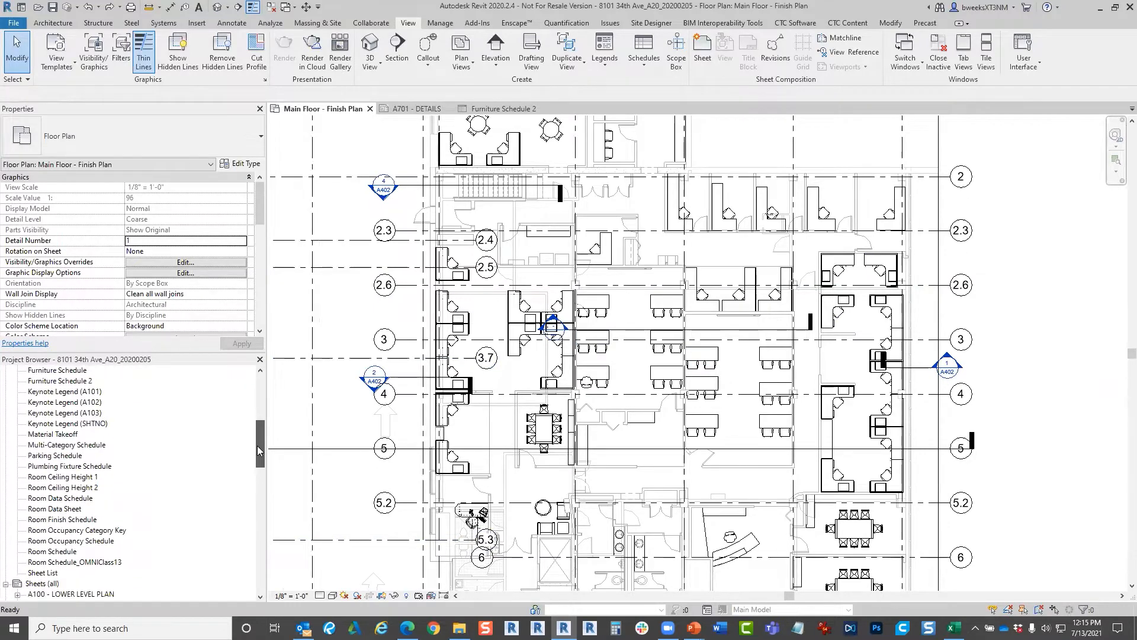
drag(255, 449, 253, 424)
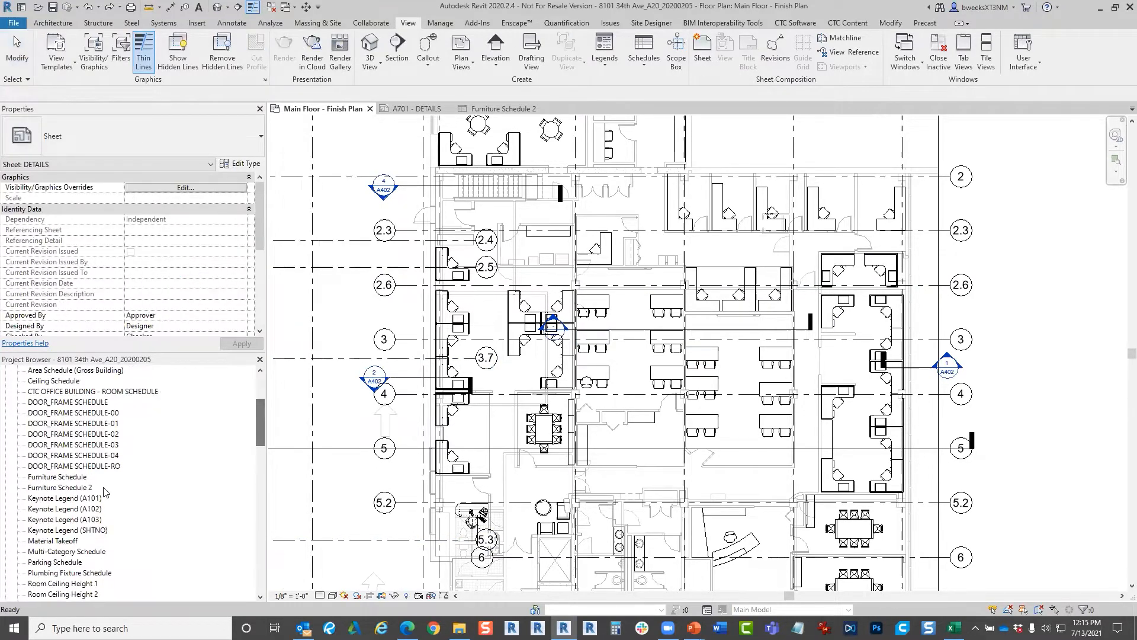
double_click(72, 487)
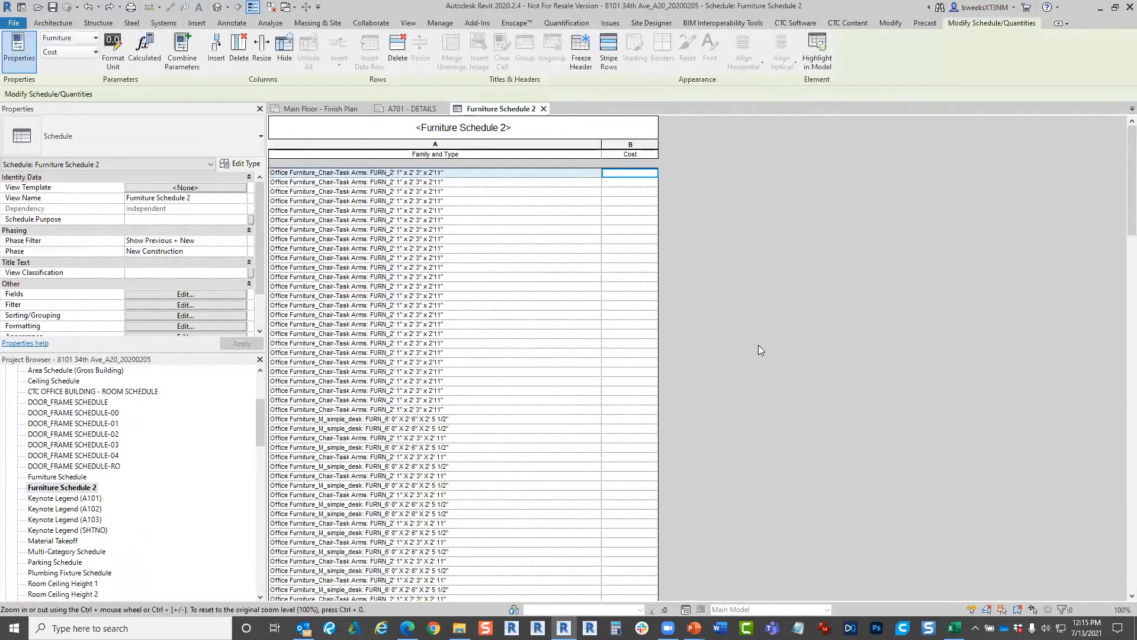
- Enable grand totals showing title, count, and totals in the furniture schedule
click(183, 294)
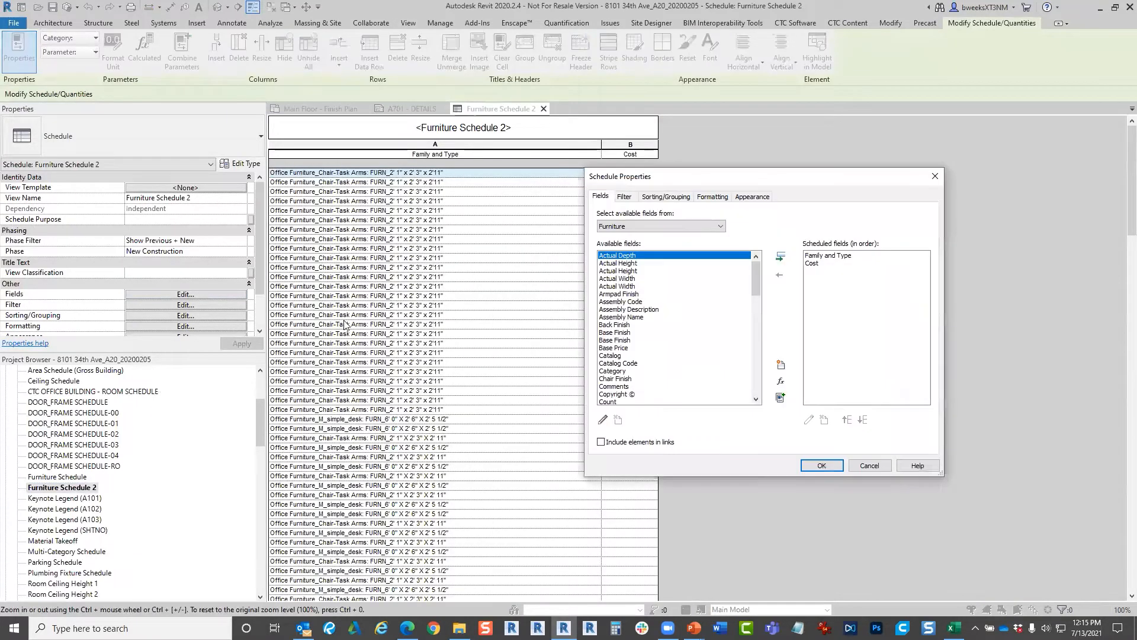
click(648, 195)
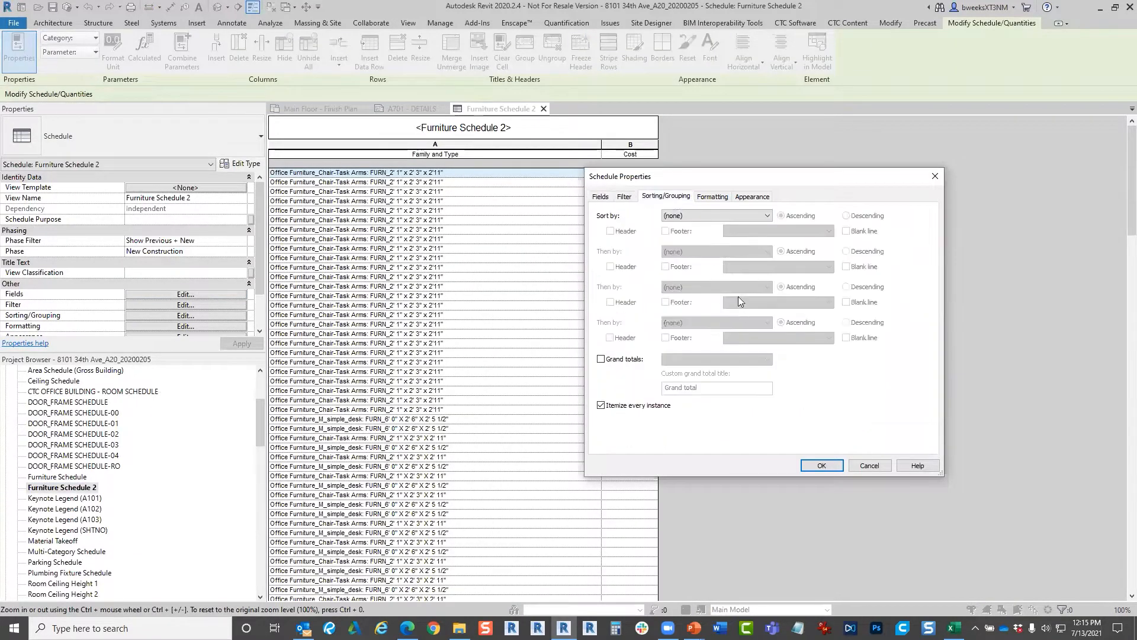
click(601, 359)
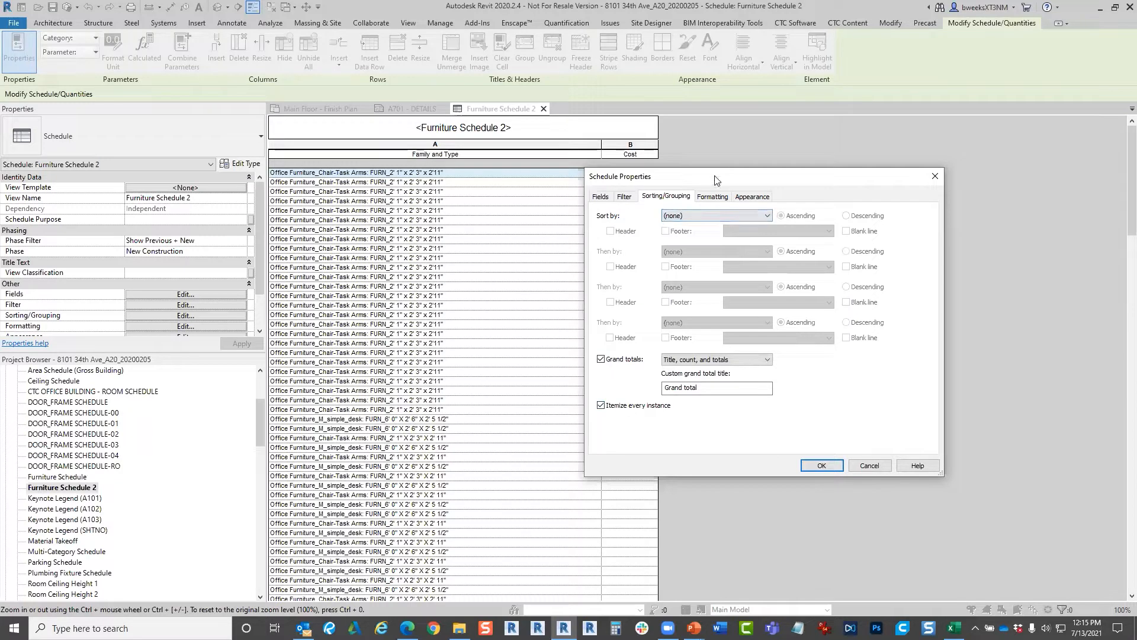
drag(798, 179, 882, 189)
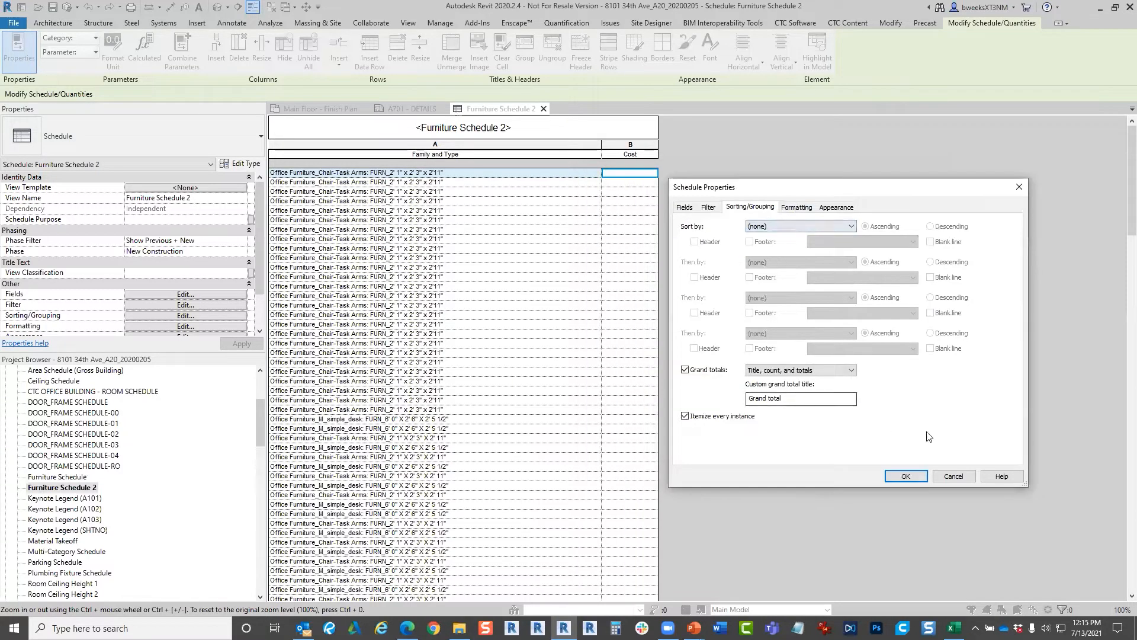
click(902, 477)
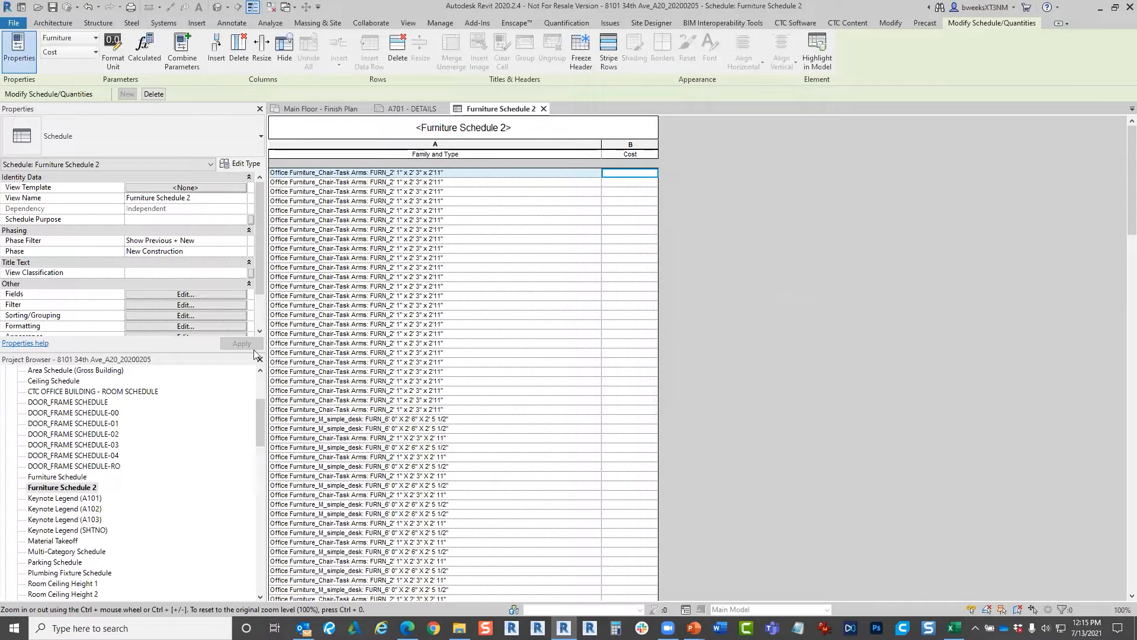
- Turn off itemizing every instance in the furniture schedule's sorting and grouping settings
click(203, 315)
click(705, 416)
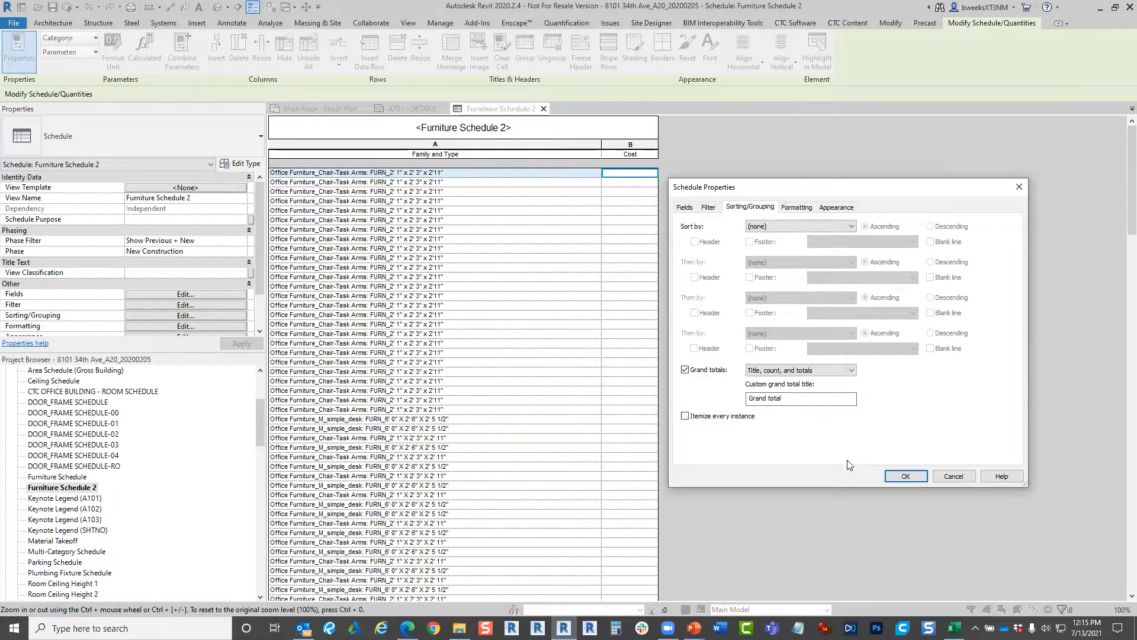
click(907, 476)
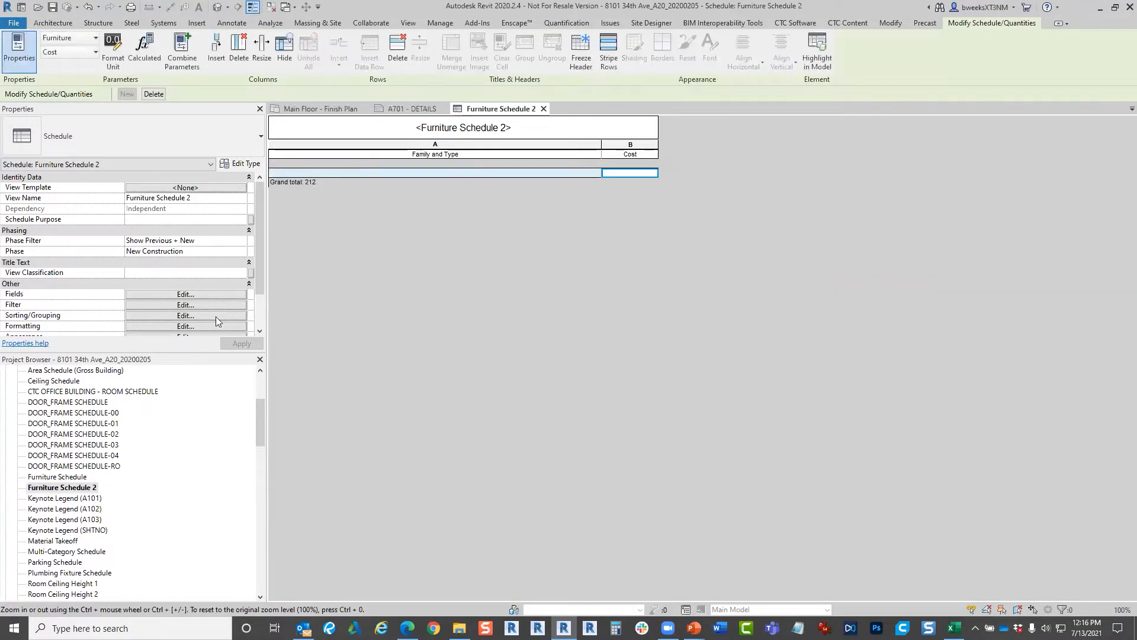
- Sort Furniture Schedule 2 by Family and Type in ascending order
click(191, 315)
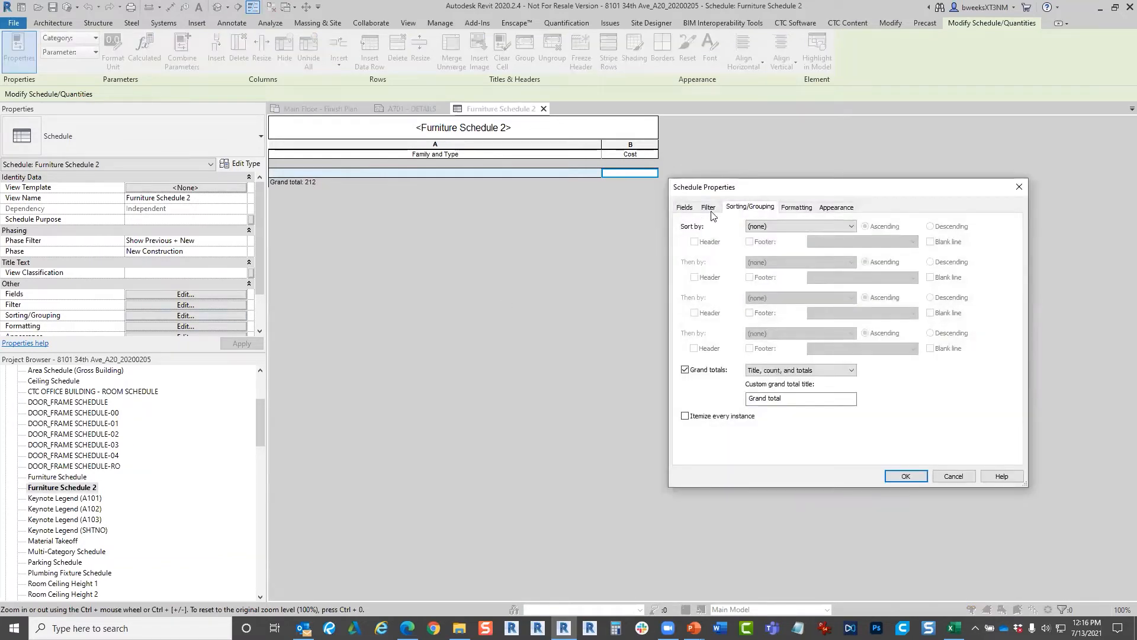
click(708, 207)
click(770, 227)
click(744, 207)
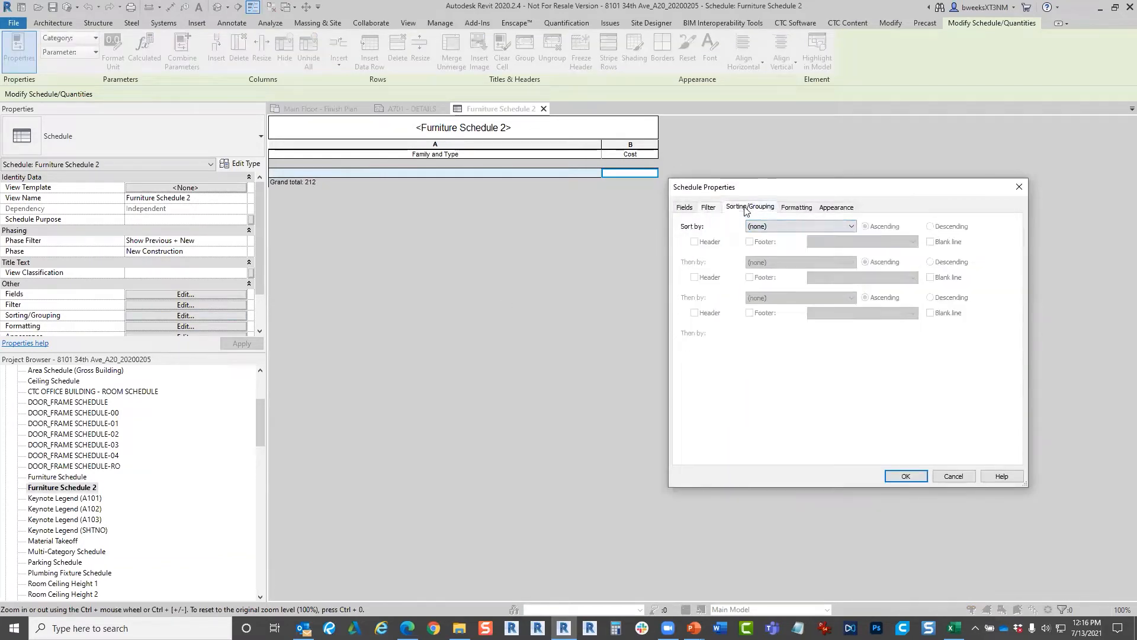
click(761, 226)
click(770, 244)
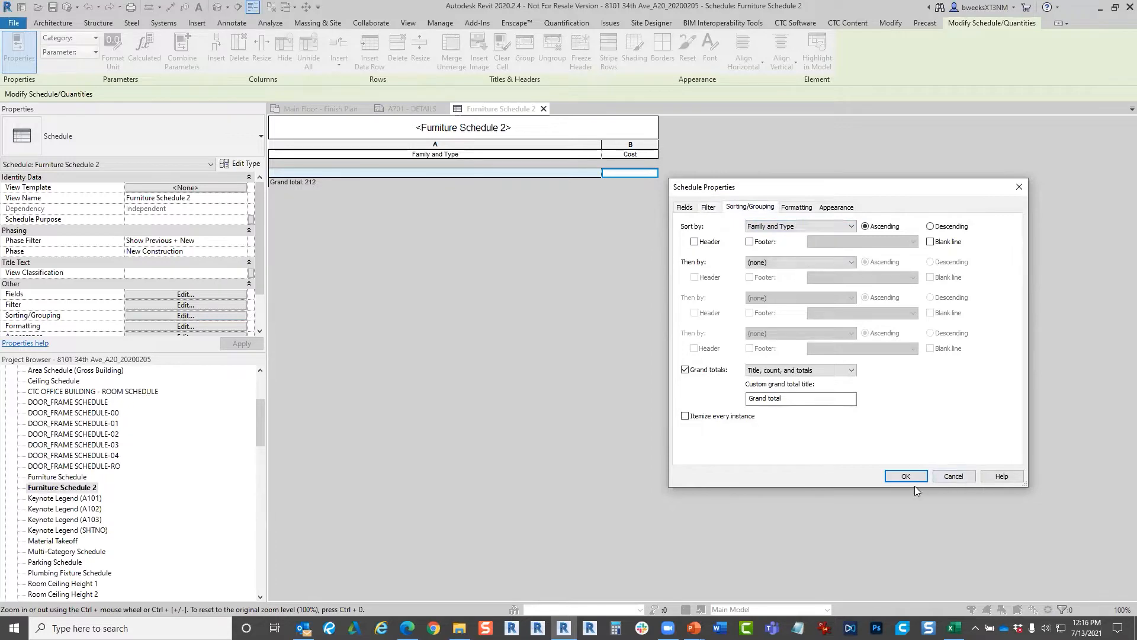
click(906, 476)
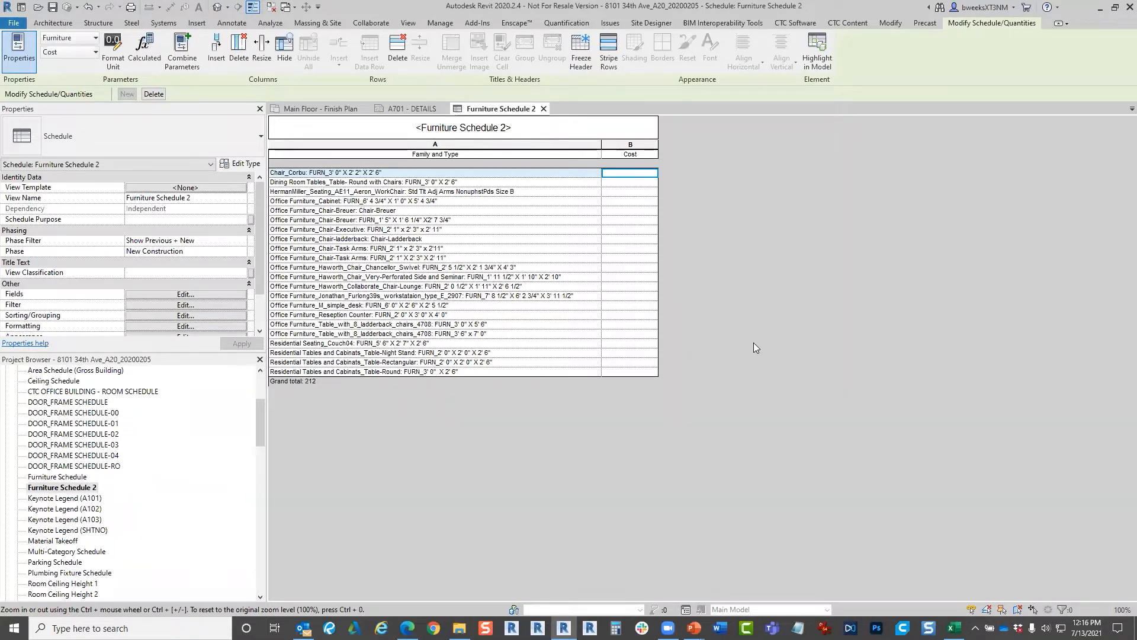
- Set the type Cost of a training room Office Furniture_Chair-Task Arms chair on the Main Floor - Finish Plan to 100.00
click(413, 109)
click(323, 109)
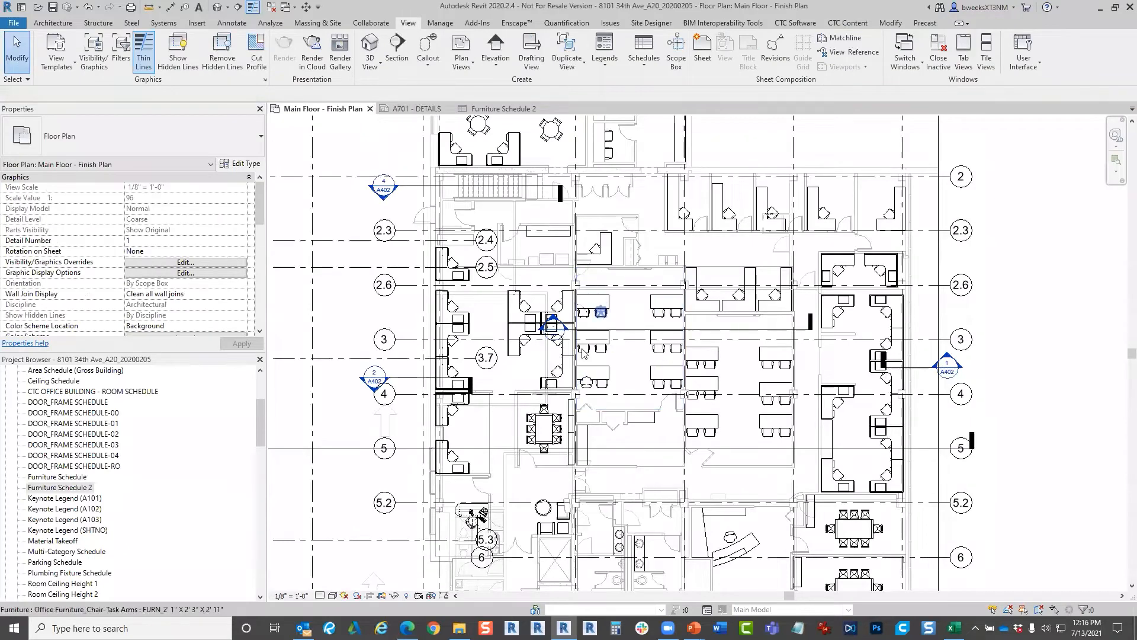
scroll(605, 356, up, 3)
click(603, 345)
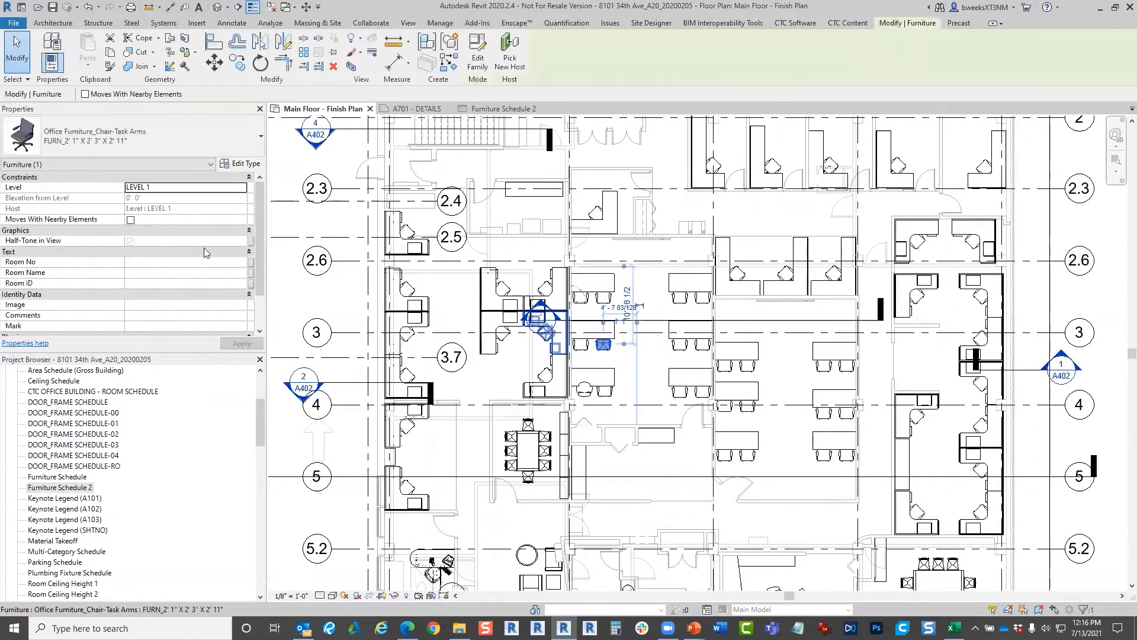
click(240, 163)
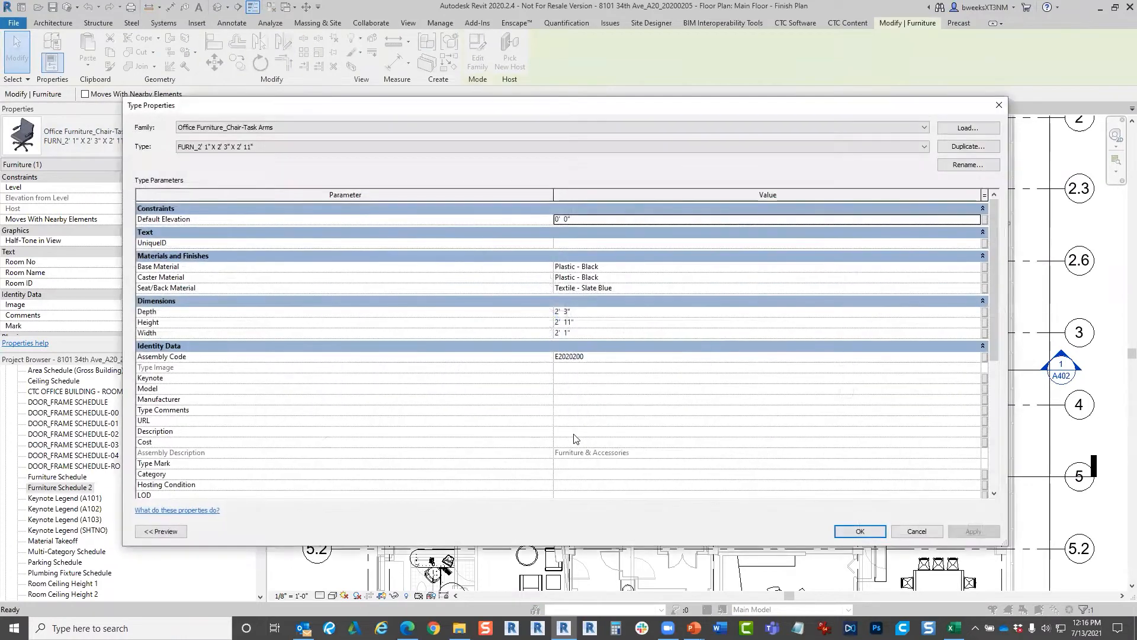
click(563, 441)
text(100.00)
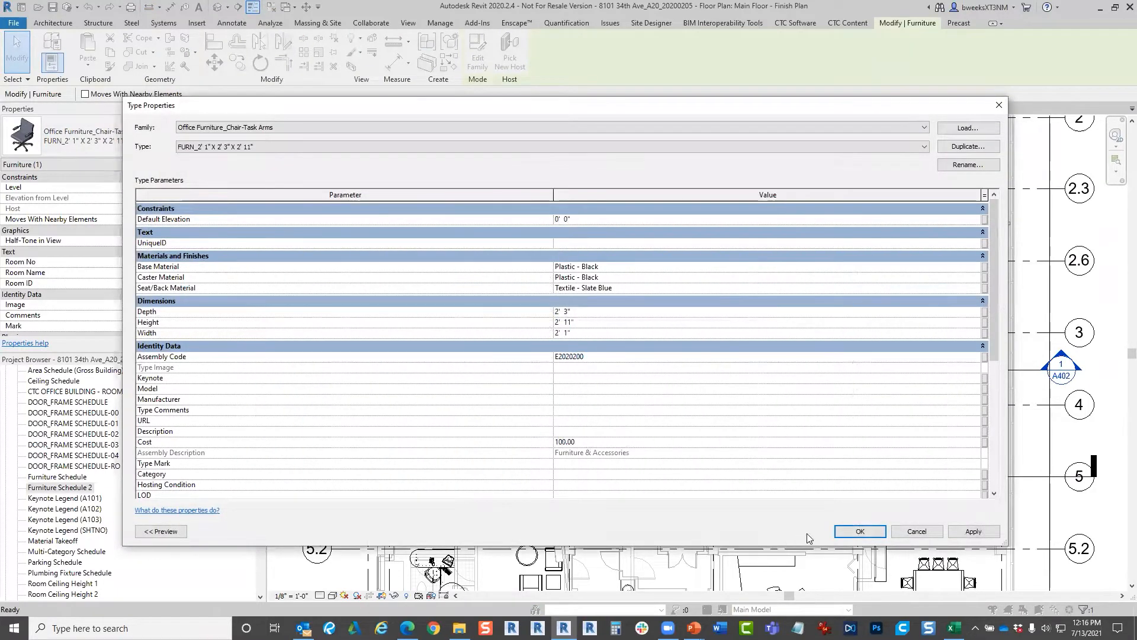
click(860, 531)
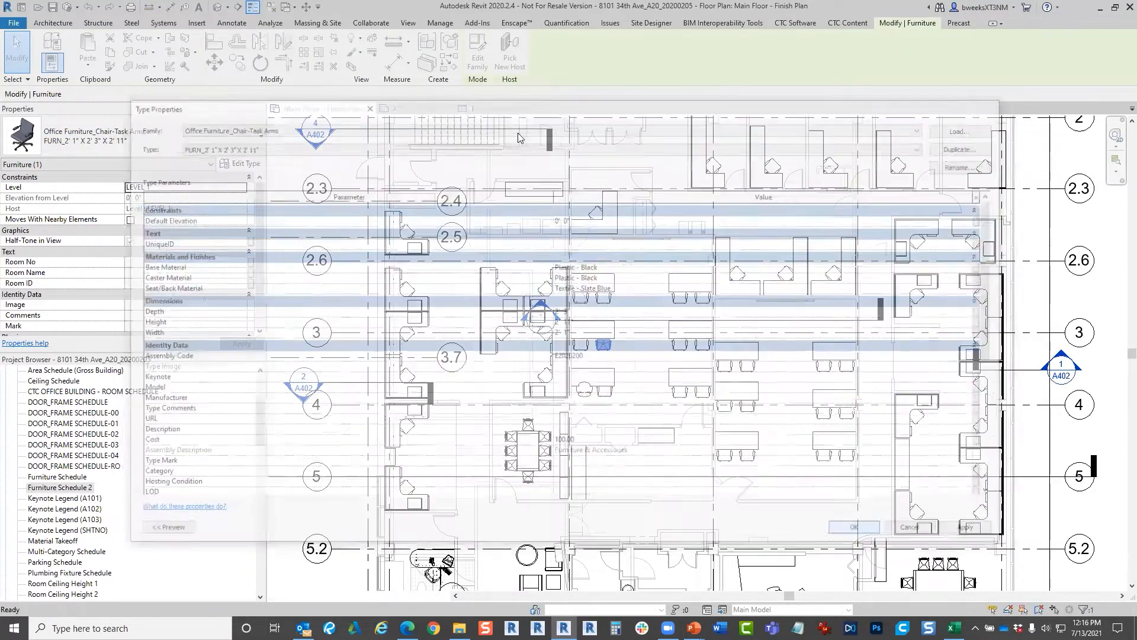
- Check the task arms chair's Cost entry in Furniture Schedule 2 and select its Family and Type cell
click(503, 109)
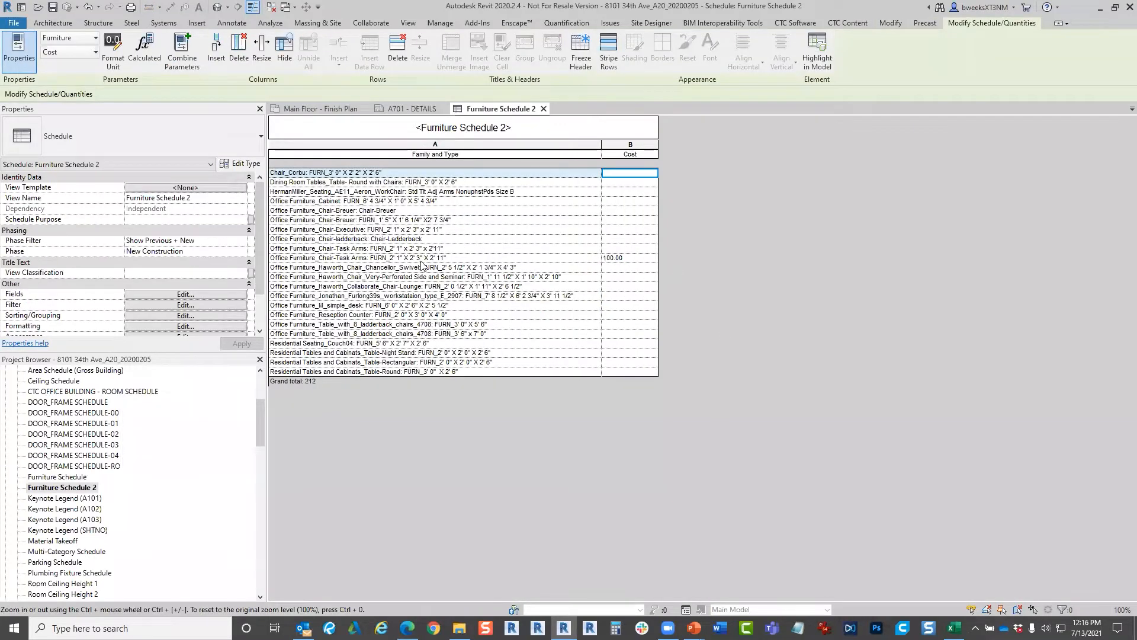
click(642, 259)
click(479, 261)
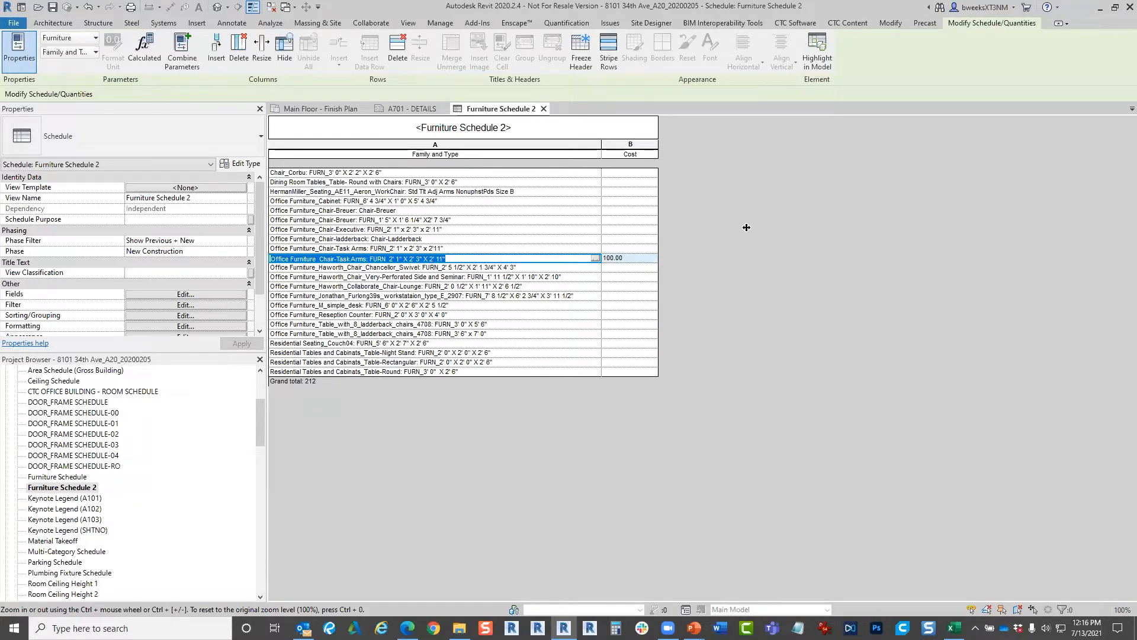
- Close Furniture Schedule 2 and launch the CTC Spreadsheet Link tool
click(544, 108)
click(846, 27)
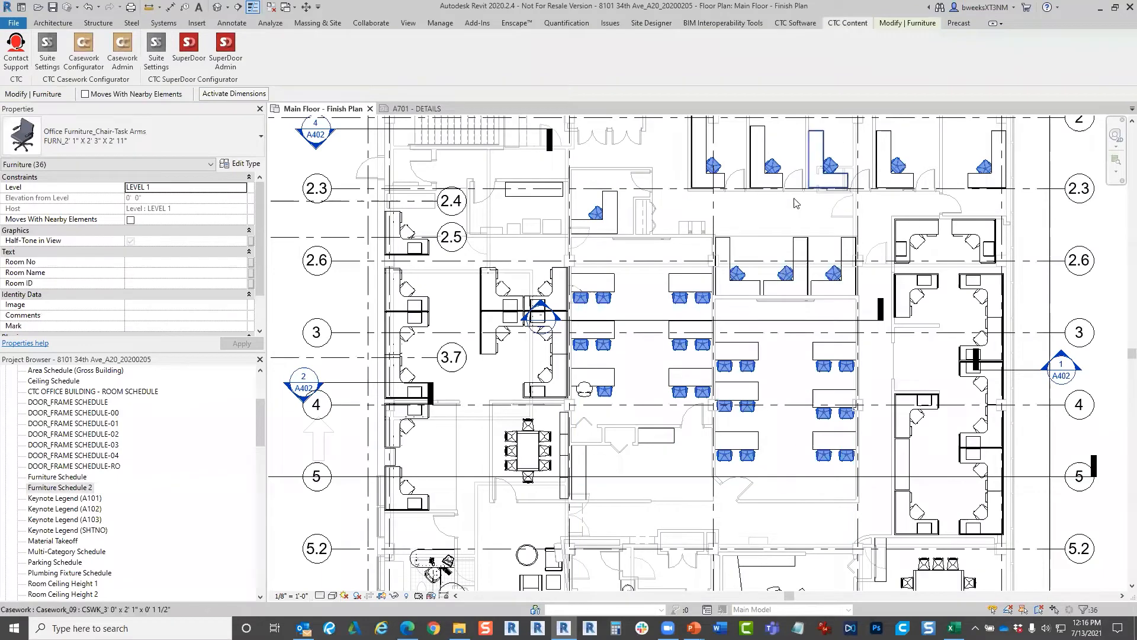
click(805, 24)
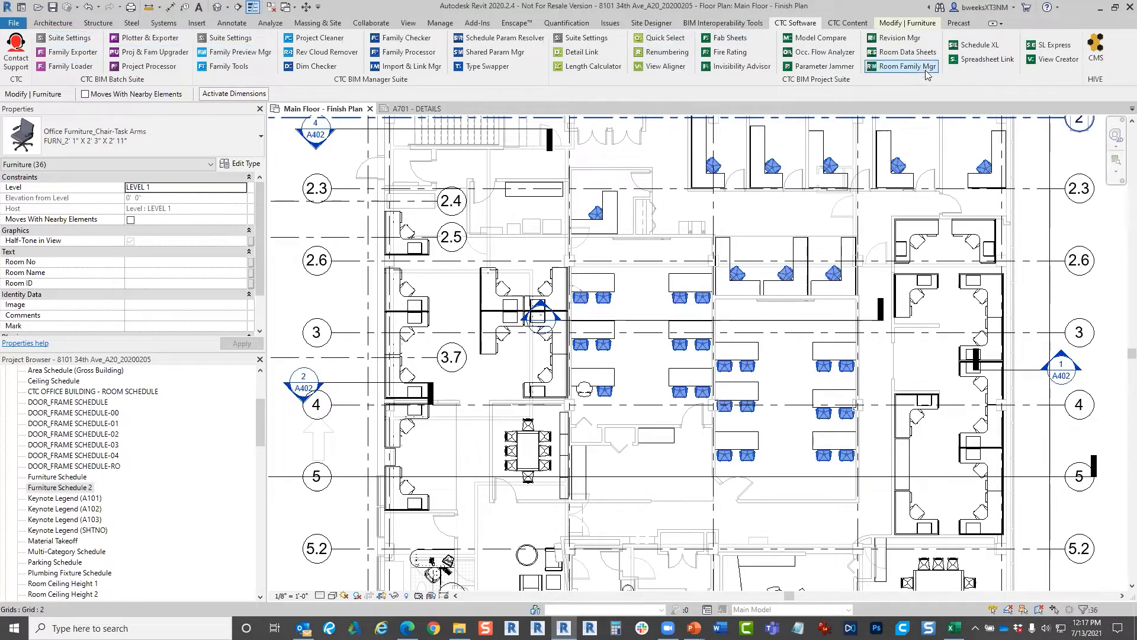
click(981, 64)
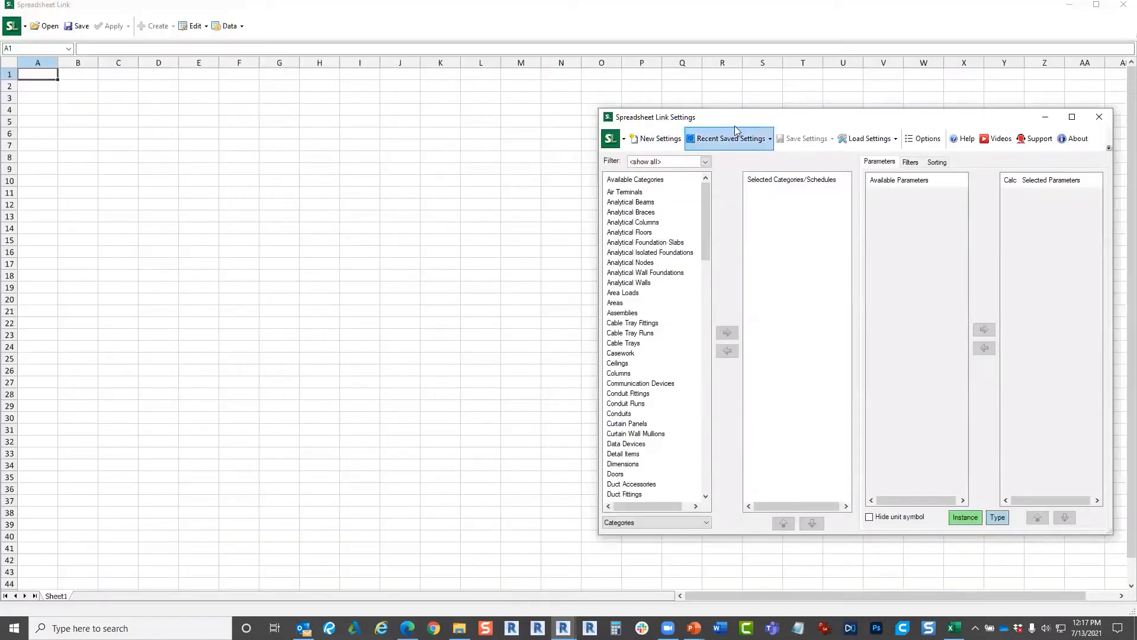
drag(748, 125, 715, 122)
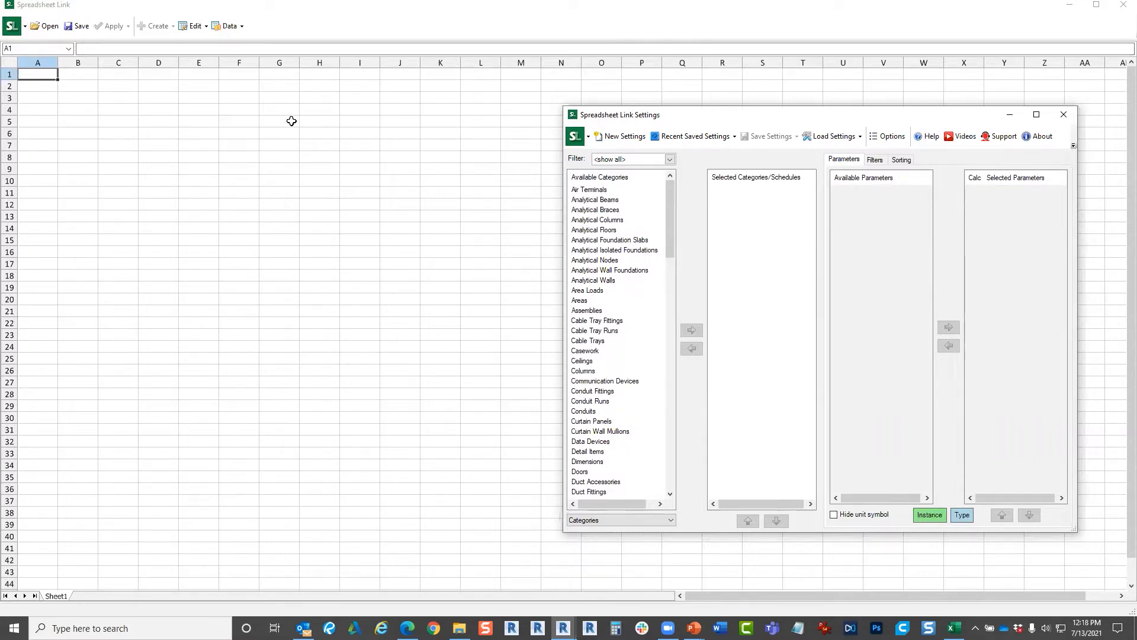
- Add the Furniture category to the selected categories in the Spreadsheet Link settings
drag(666, 227, 670, 335)
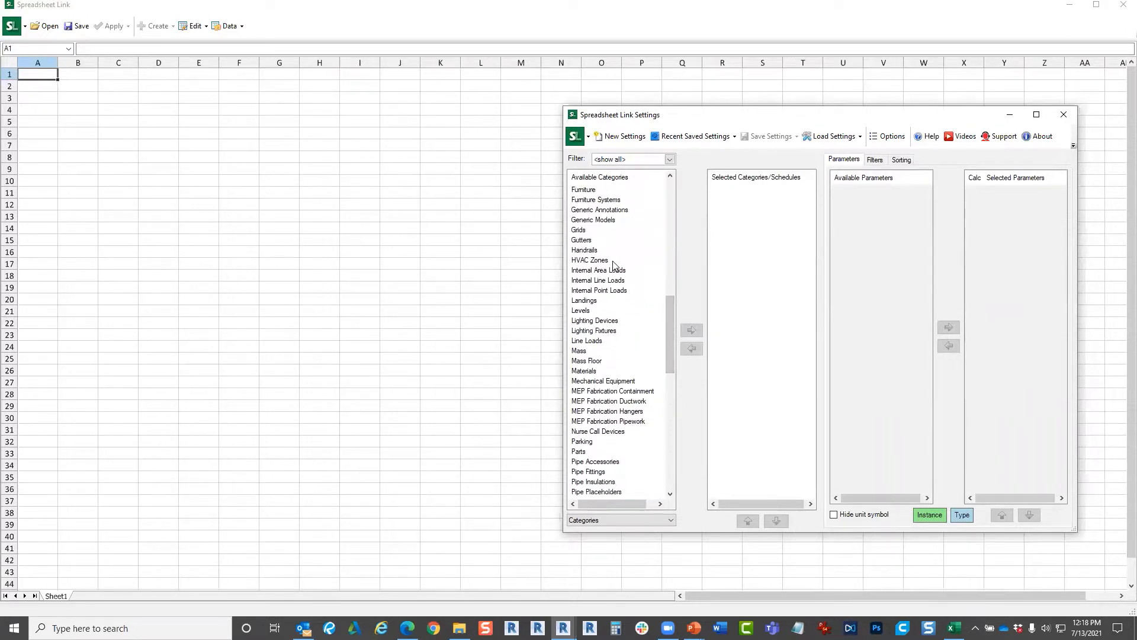
scroll(616, 264, up, 1)
click(587, 221)
double_click(587, 220)
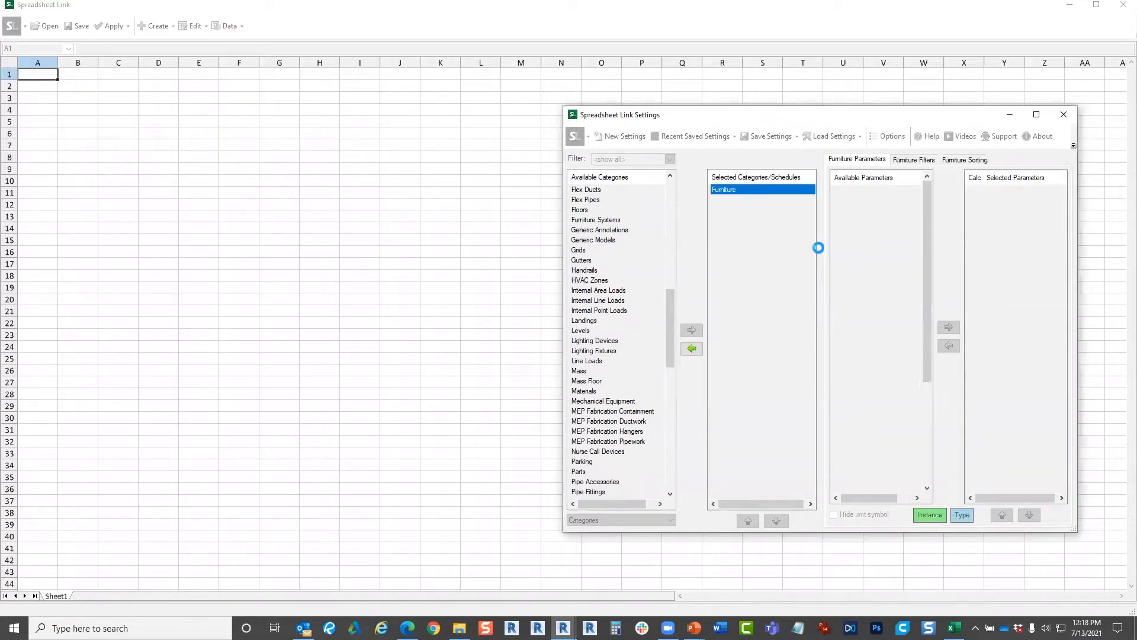
- Add the Family Name Type Name parameter to the Furniture sheet's selected parameters
drag(927, 212, 932, 266)
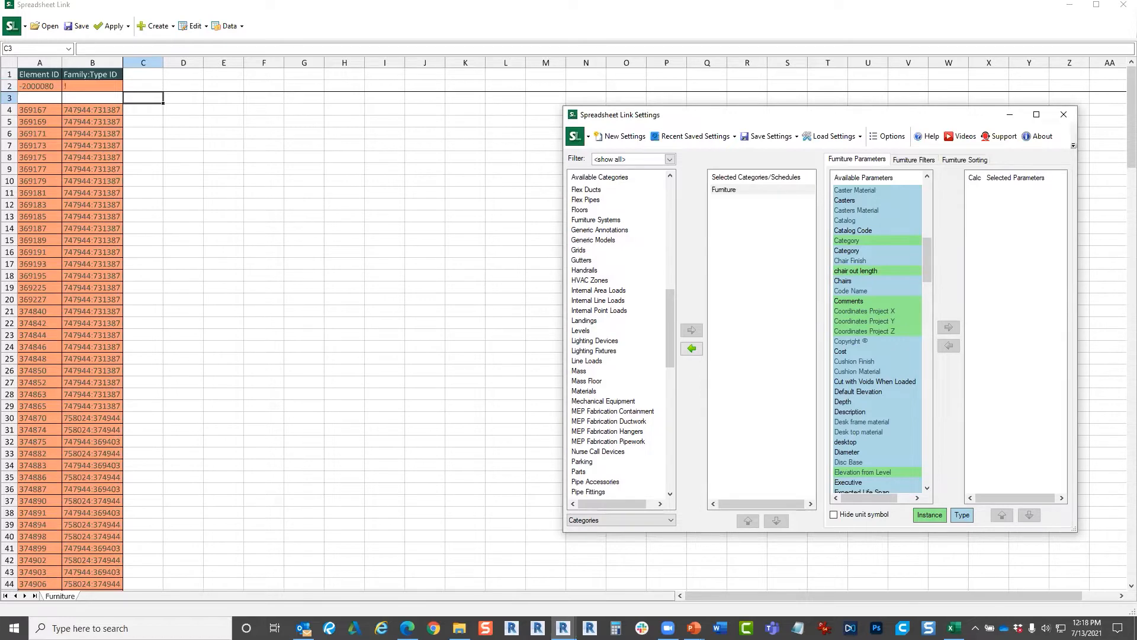
drag(1122, 118, 1115, 90)
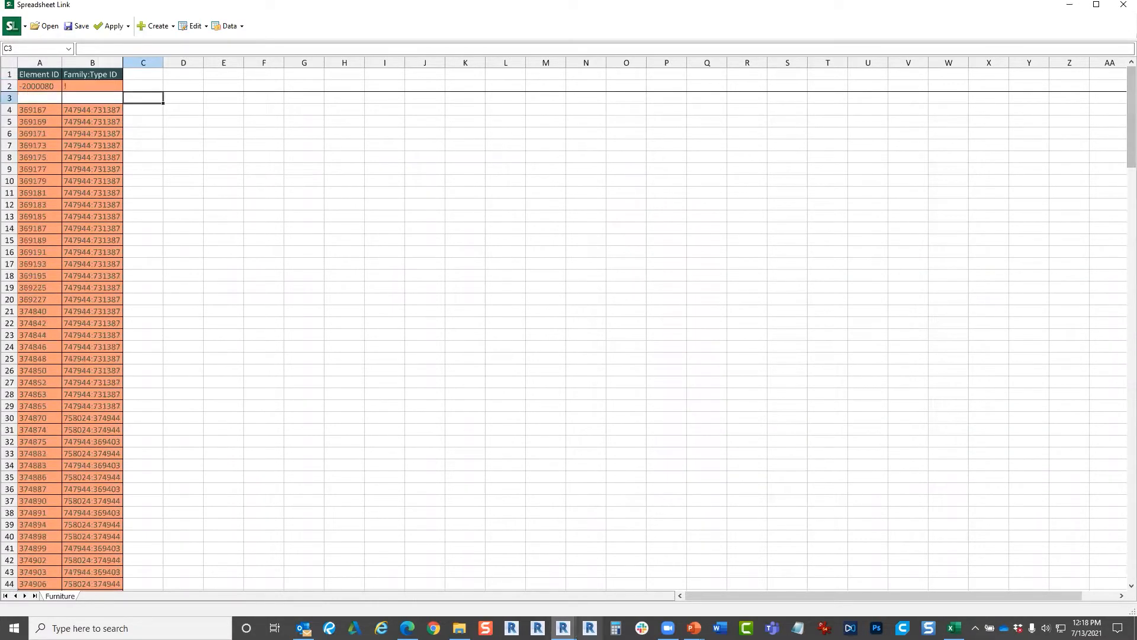
click(563, 628)
click(577, 594)
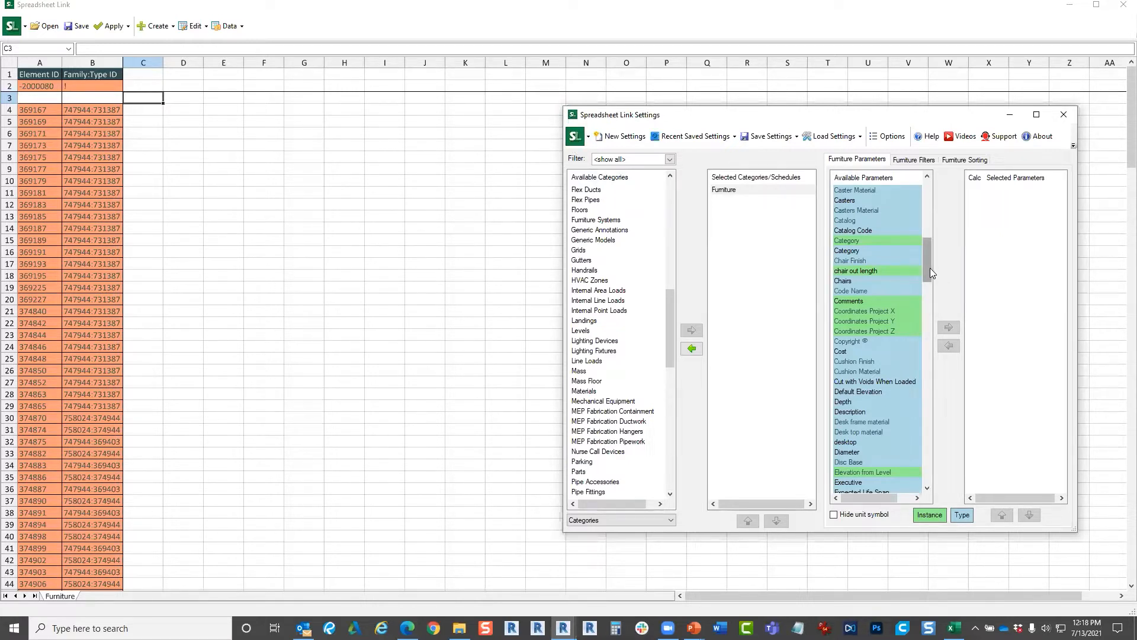
scroll(929, 276, down, 3)
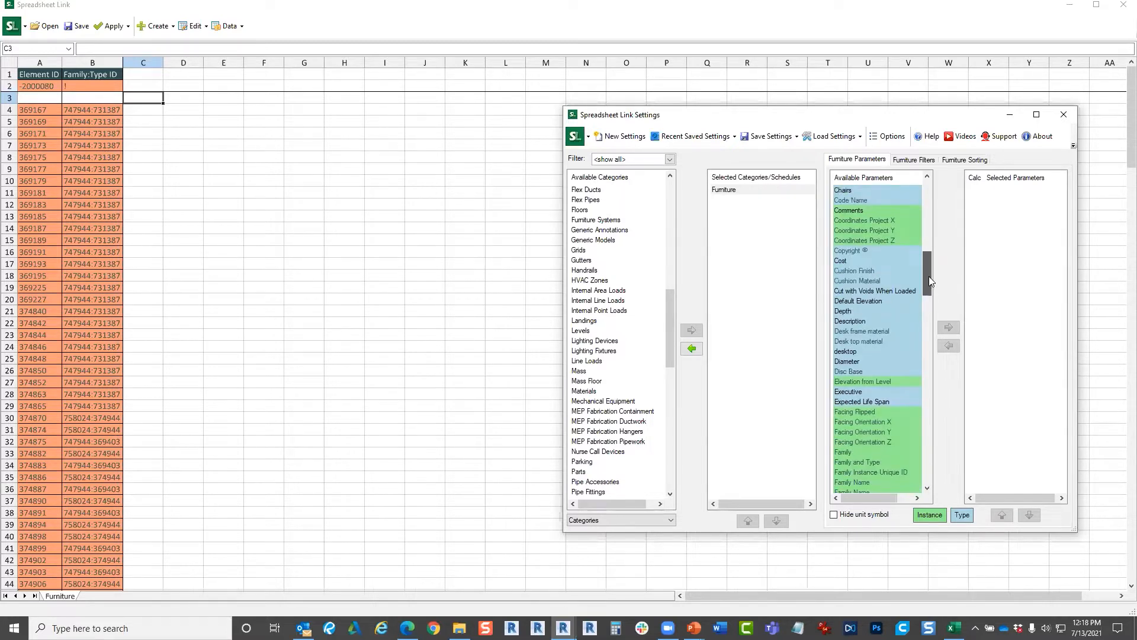
scroll(929, 274, up, 2)
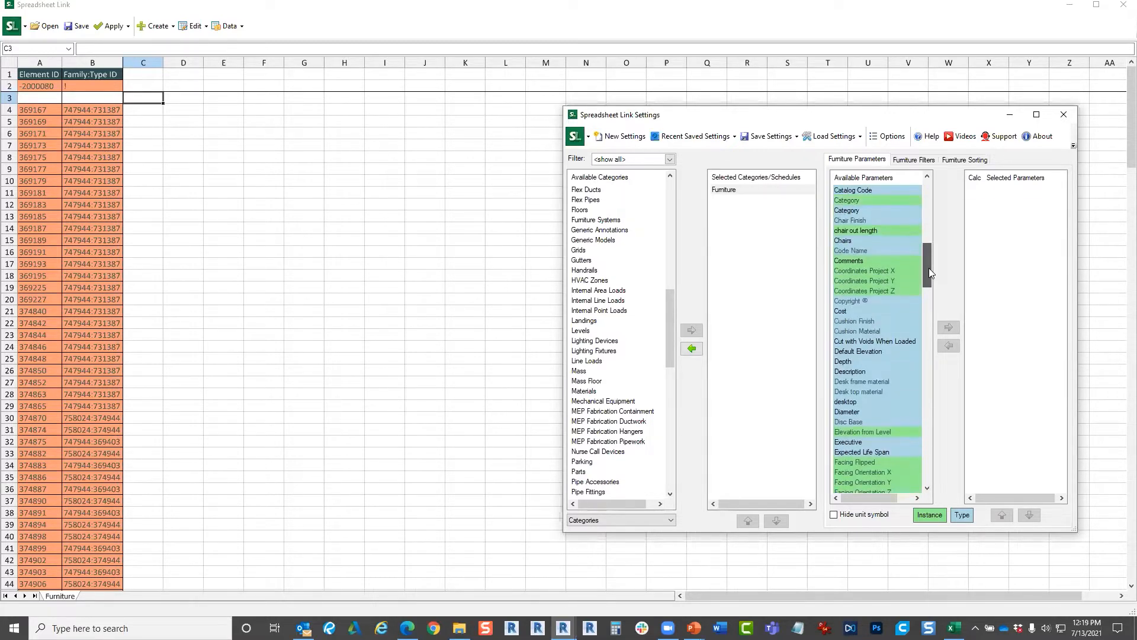
scroll(928, 285, down, 8)
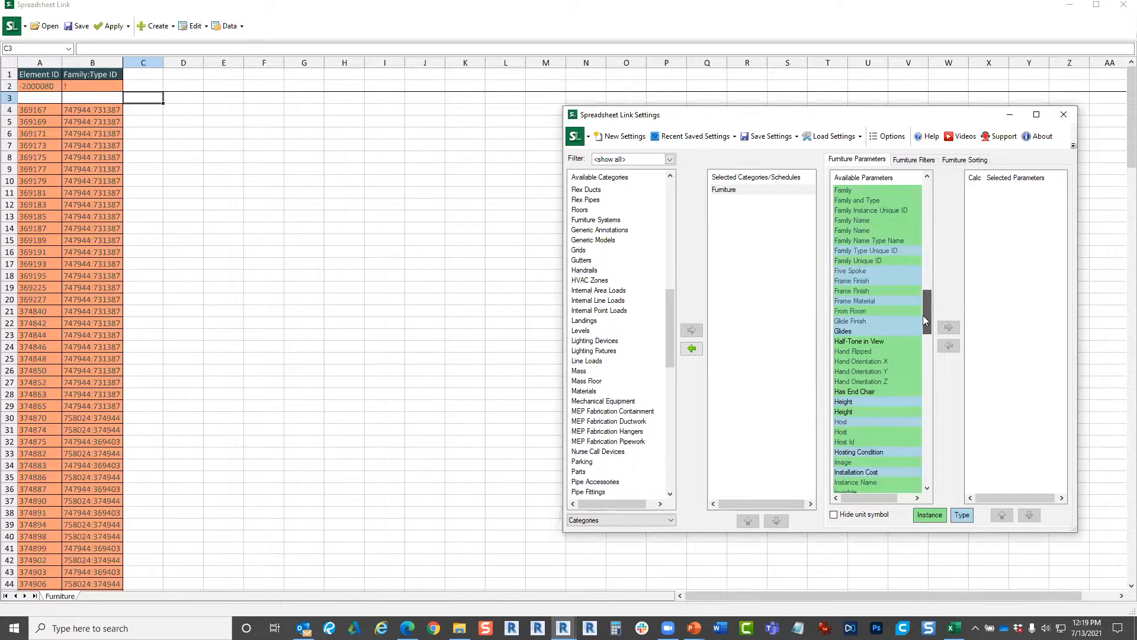
double_click(875, 281)
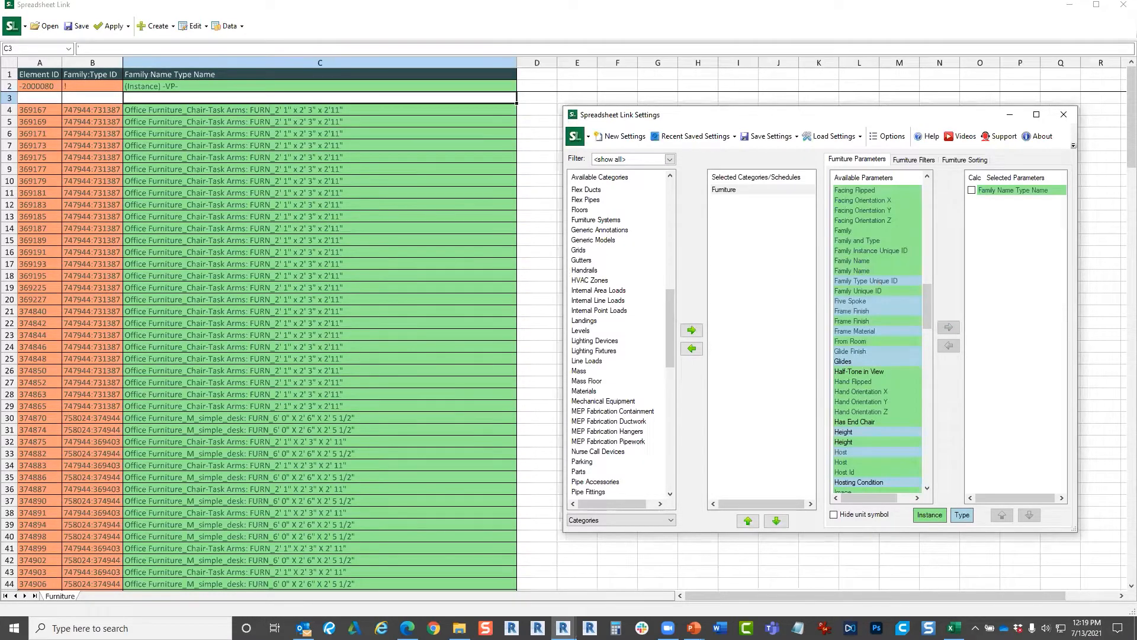
- Bring back the Spreadsheet Link settings and add the Cost type parameter after Family Name Type Name
drag(1121, 149, 1120, 83)
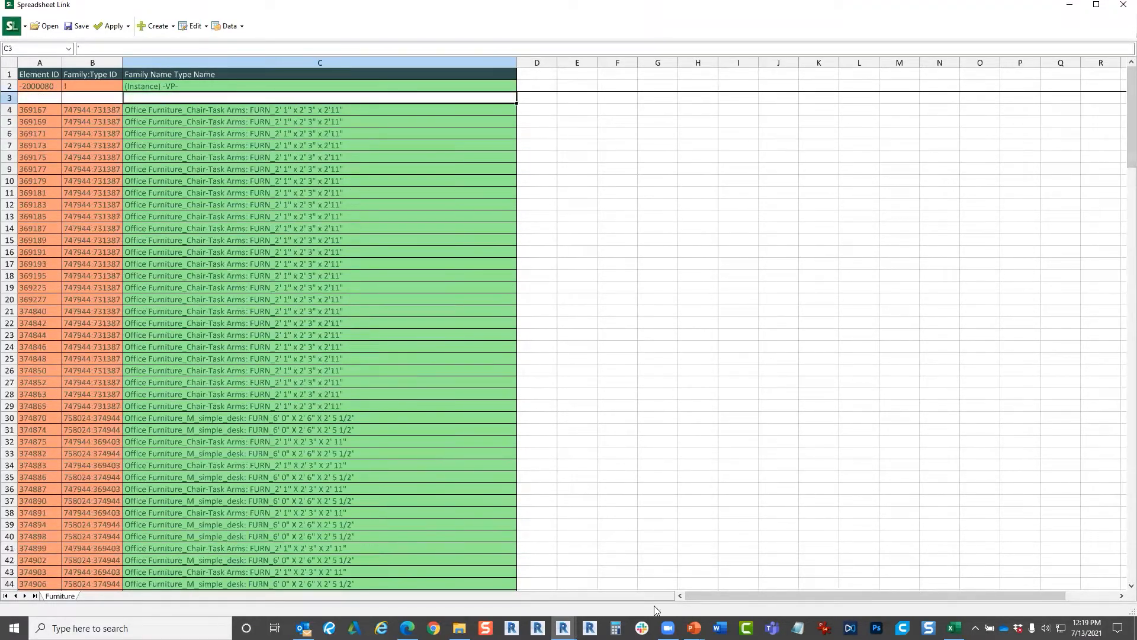
click(564, 628)
click(581, 584)
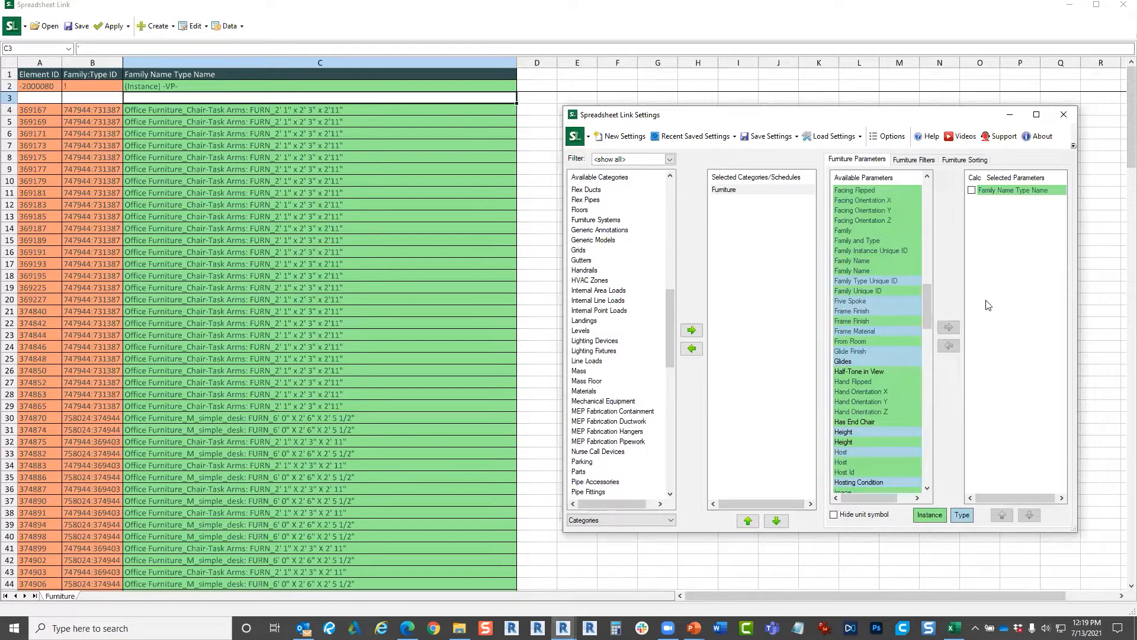
drag(929, 330, 925, 301)
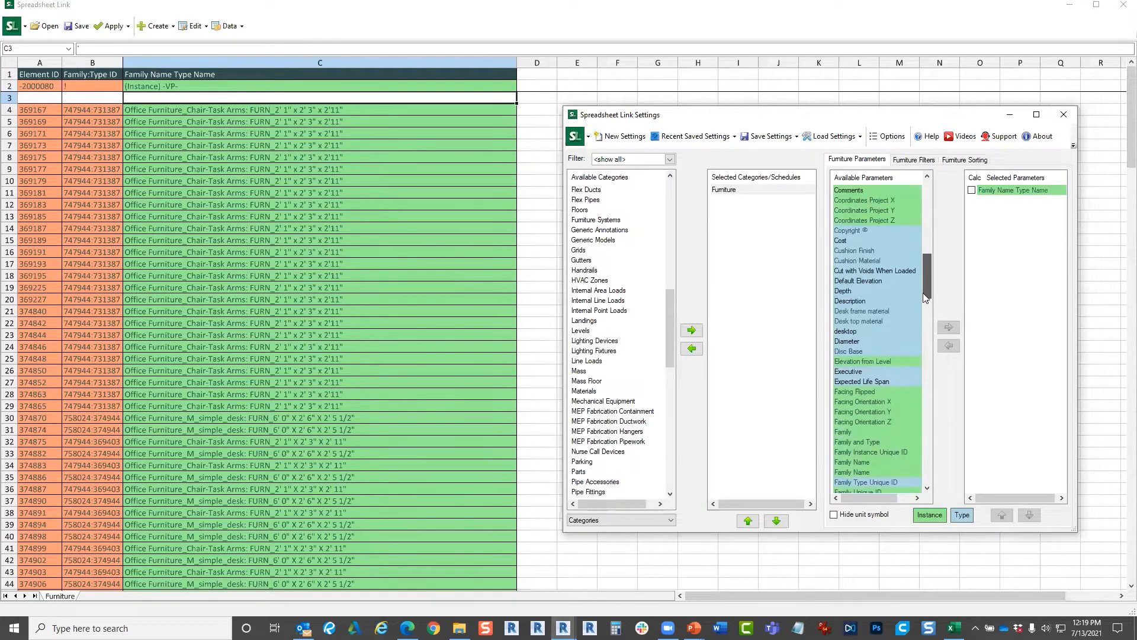
click(844, 242)
drag(845, 242, 1000, 254)
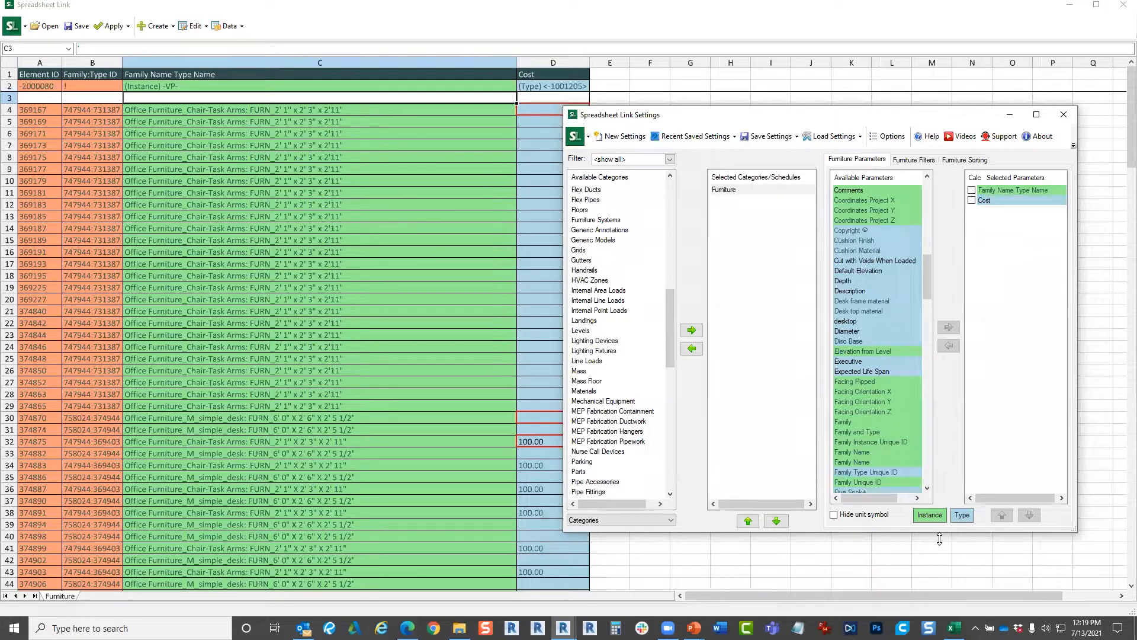
- Dismiss the settings window and set the FURN_2' 1" x 2' 3" x 2'11" task chair's Cost to 150 in cell D4
drag(950, 115, 1029, 93)
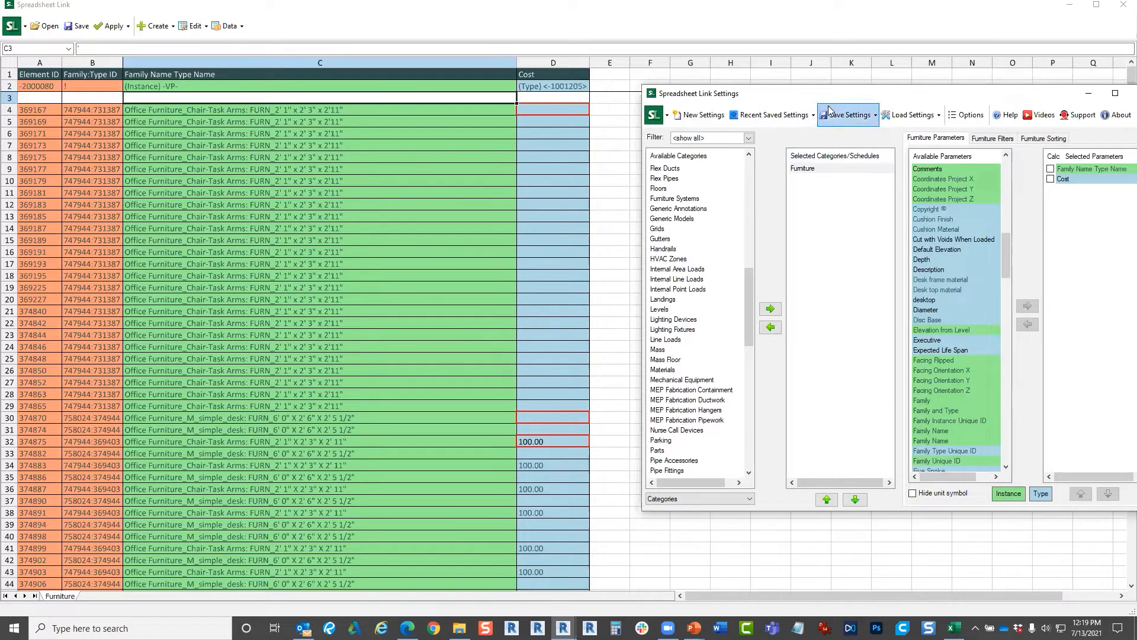
drag(777, 107, 742, 111)
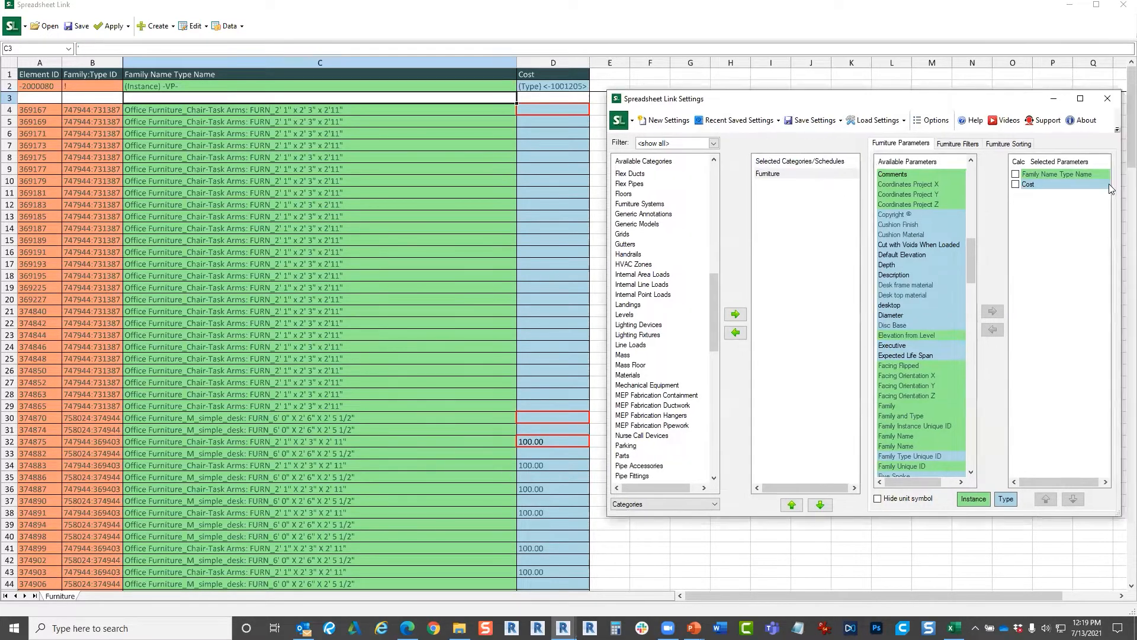
drag(1128, 139, 1105, 102)
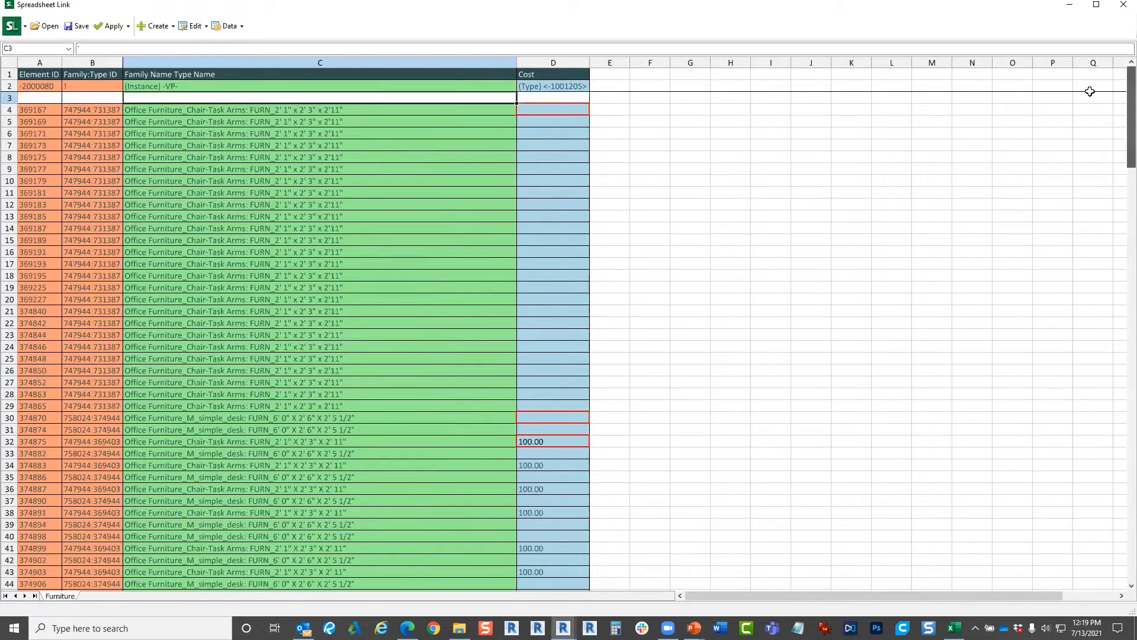
click(556, 109)
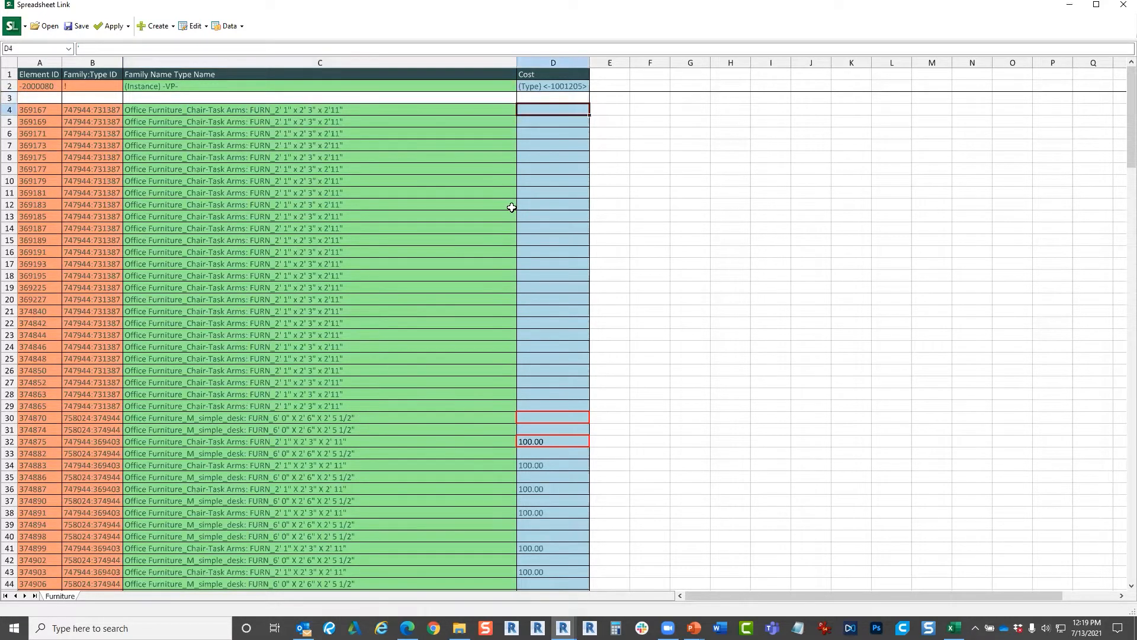
click(568, 133)
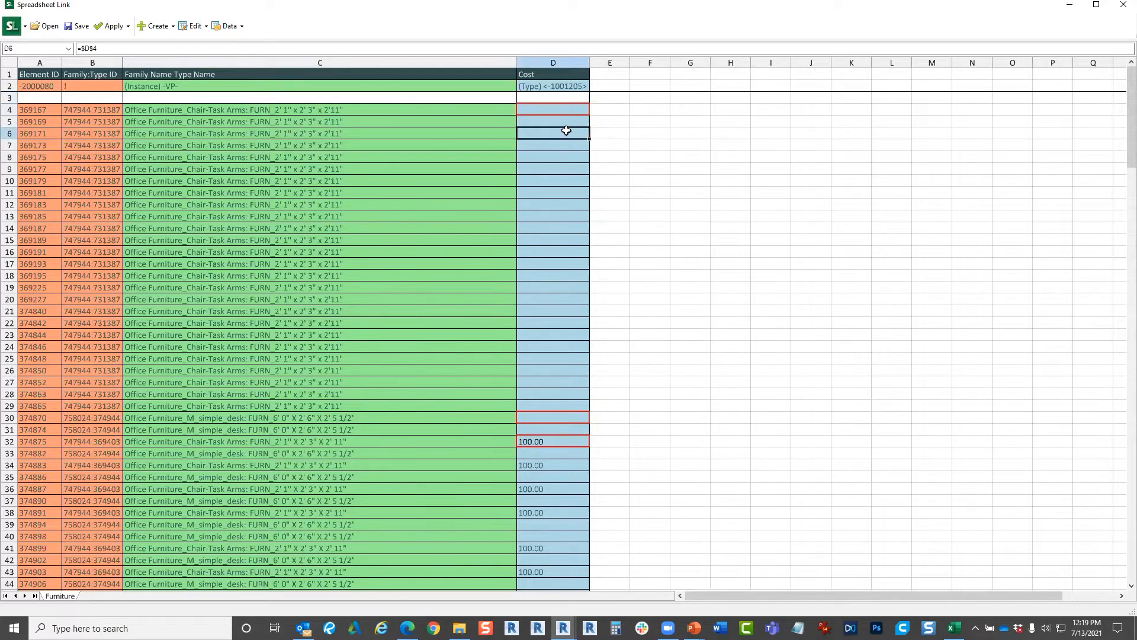
click(558, 109)
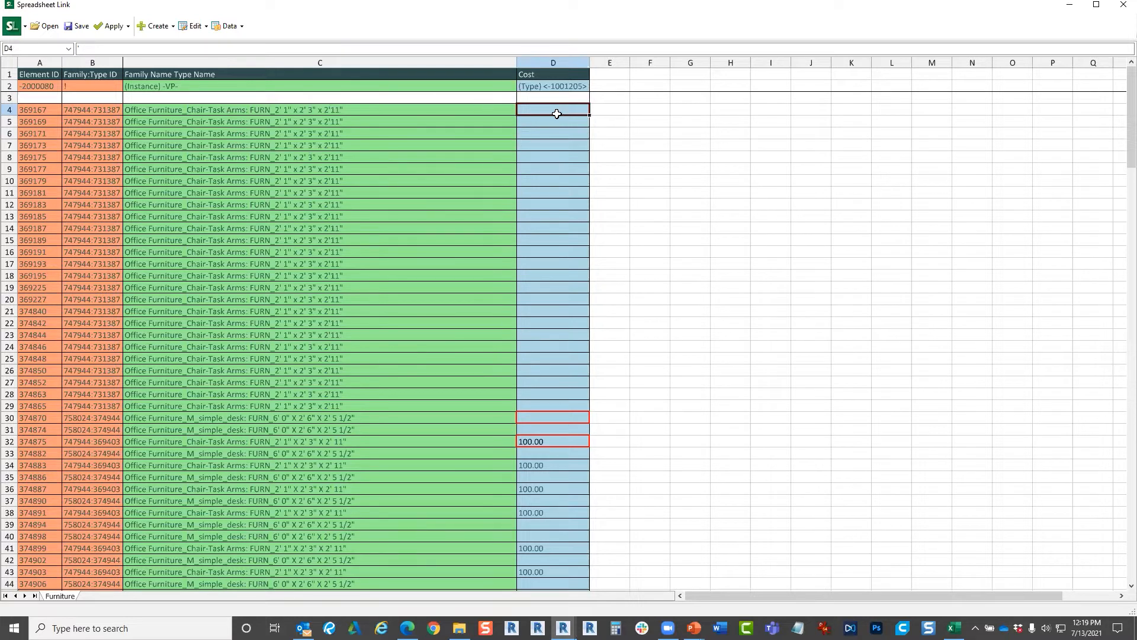
text(150)
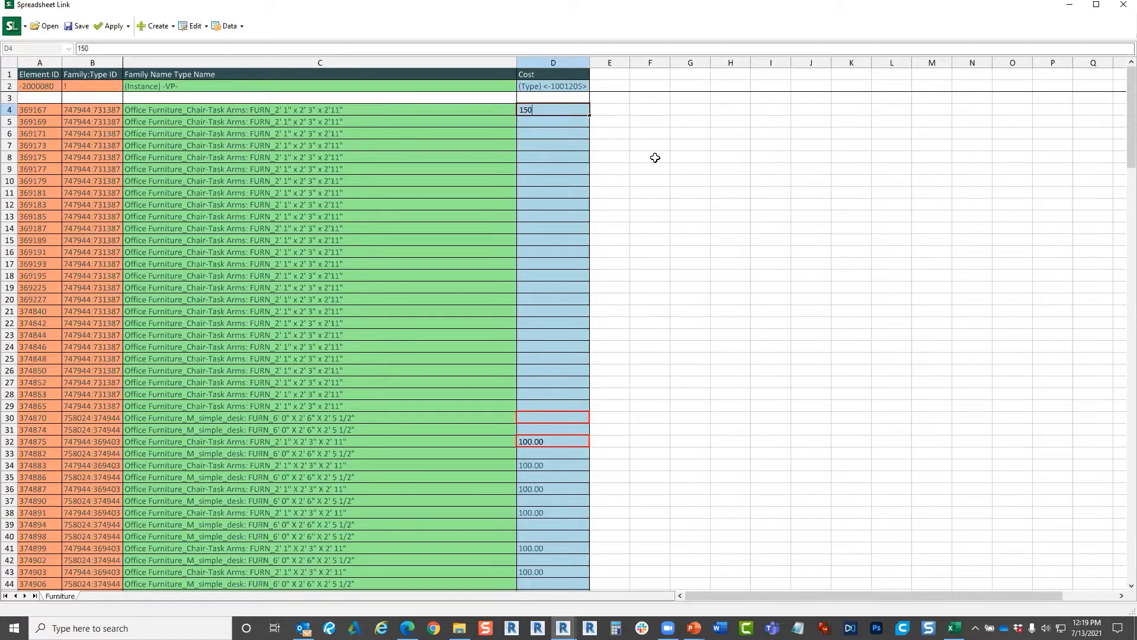
key(Return)
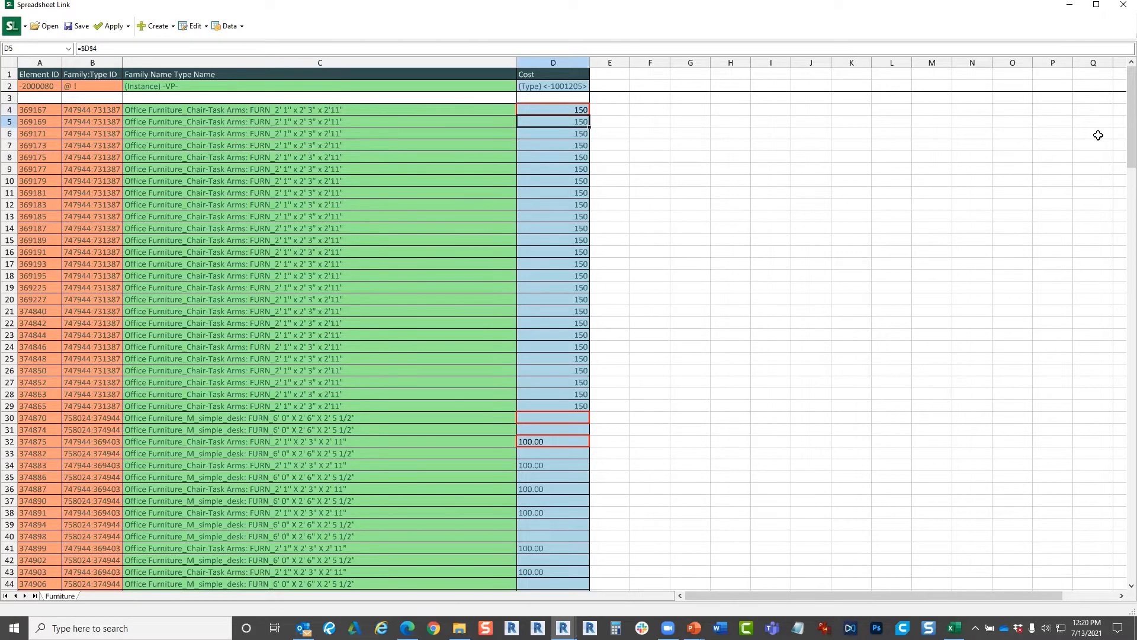
- Examine the outlined Cost cells of the simple desk type and the second task chair type
drag(1125, 140, 1114, 114)
click(577, 430)
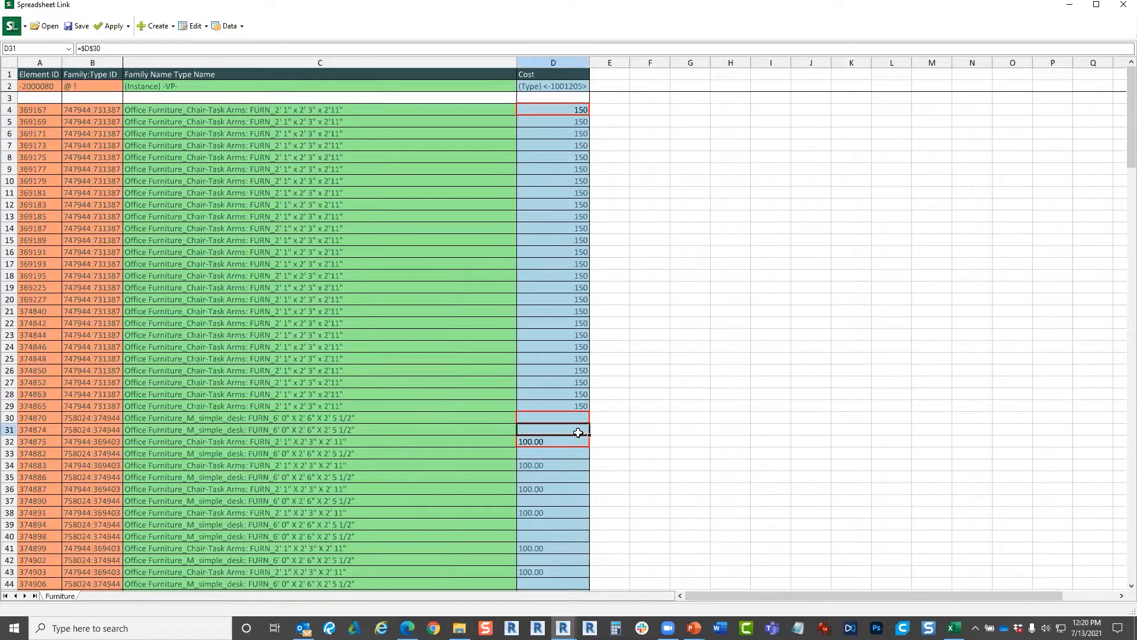
click(561, 421)
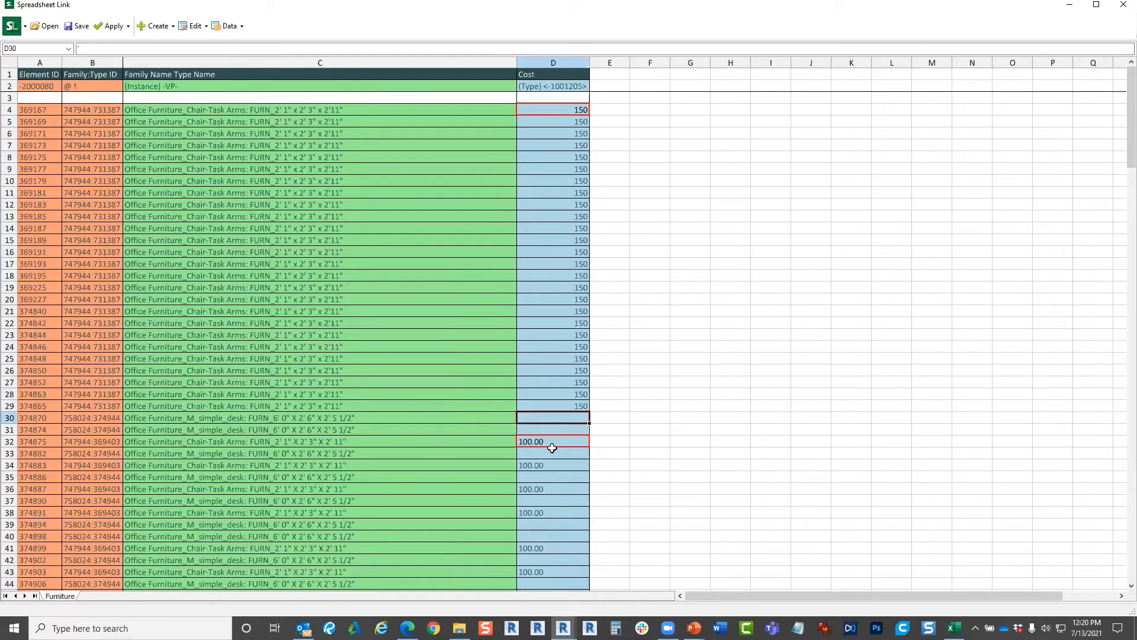
click(553, 441)
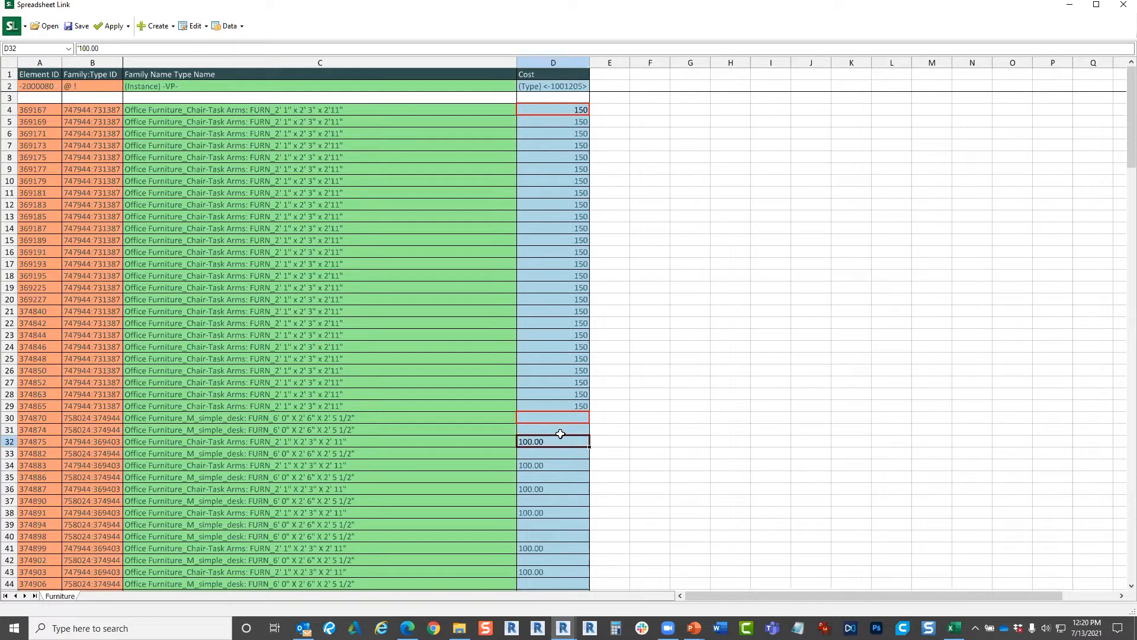
- Try entering the first task chair's Cost with decimals in cell D4, as 150.00 and as 150.5
click(581, 112)
text(150.00)
key(Return)
click(580, 110)
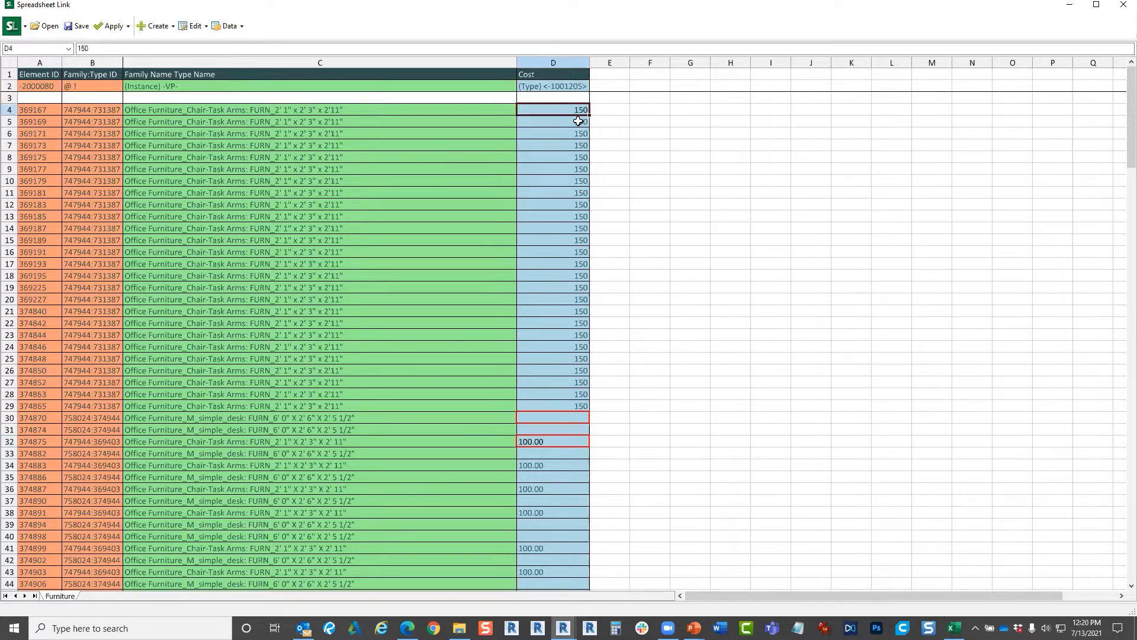
text(150.5)
key(Return)
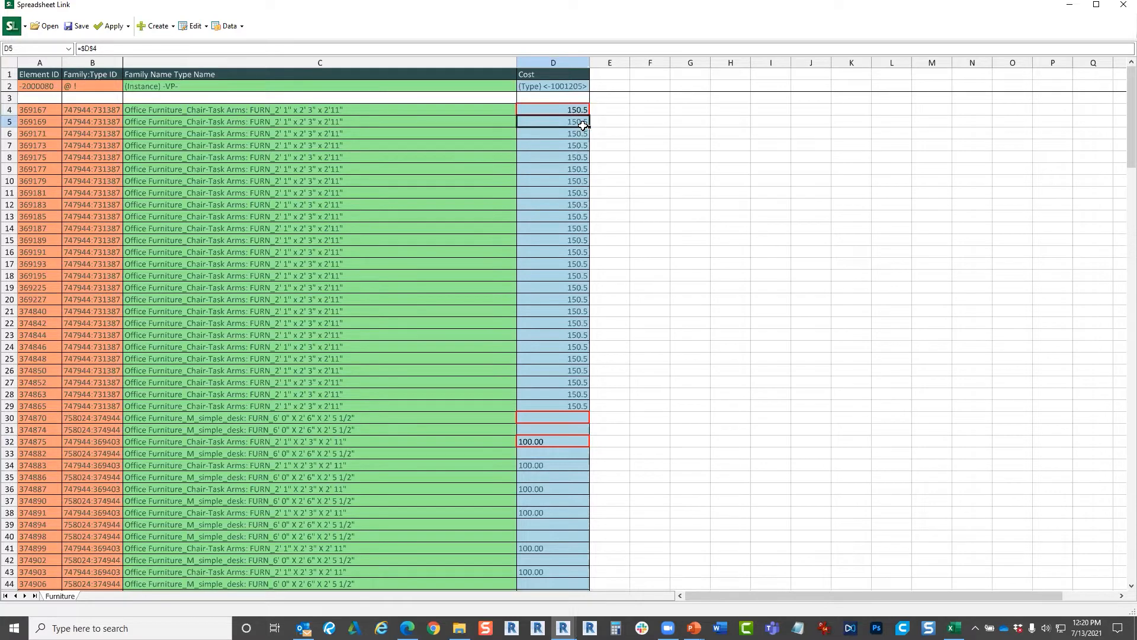
- Remove the decimal part from the Cost in cell D4 so that it reads 150
double_click(581, 111)
key(BackSpace)
key(BackSpace)
key(Return)
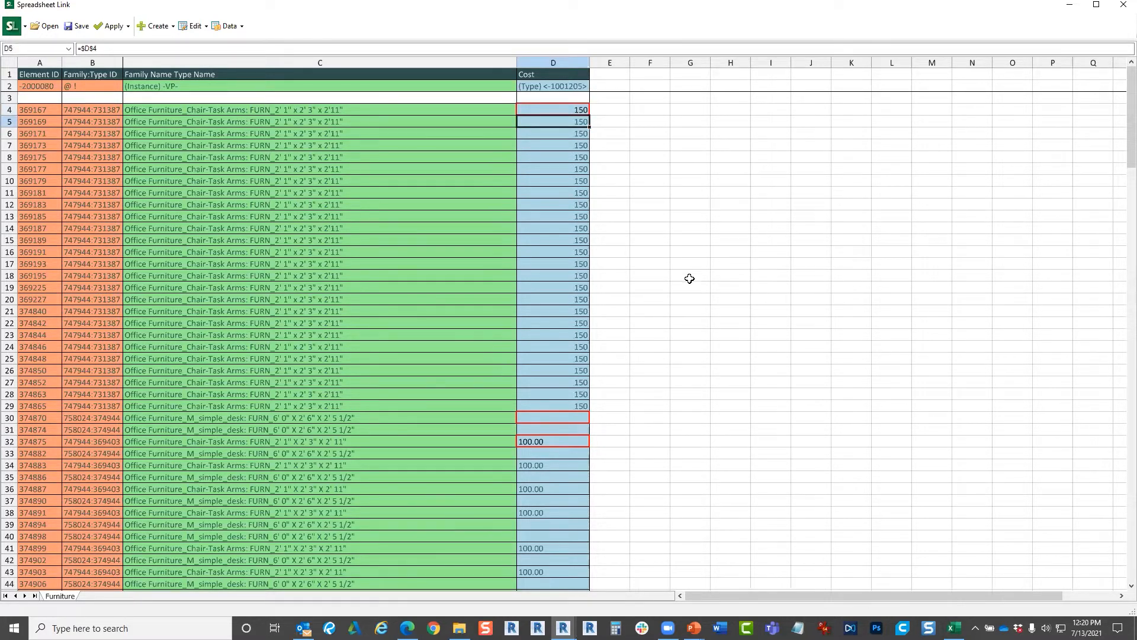
click(128, 27)
click(957, 17)
click(1095, 4)
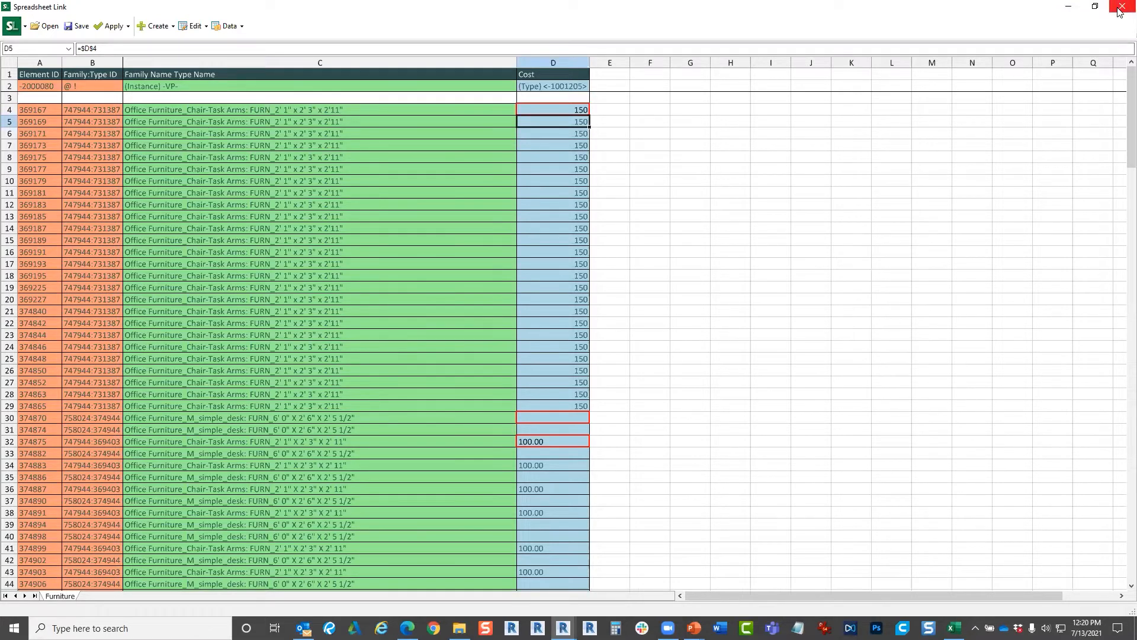
- Save the spreadsheet over the existing Furniture Cost Calculations workbook and open it in the default spreadsheet application
click(71, 28)
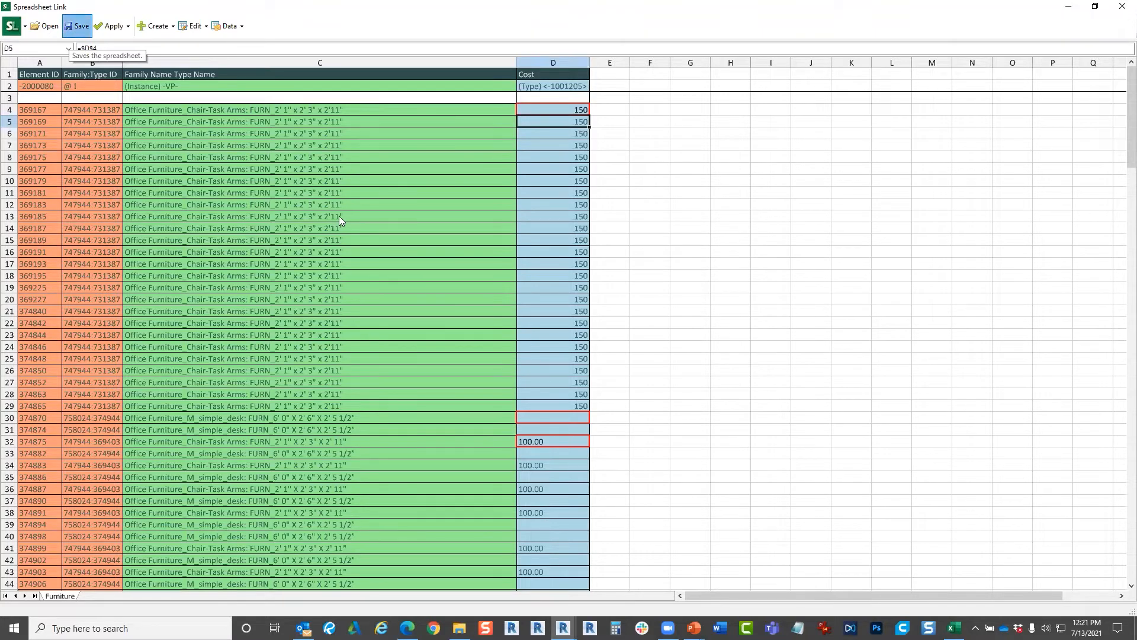
click(290, 125)
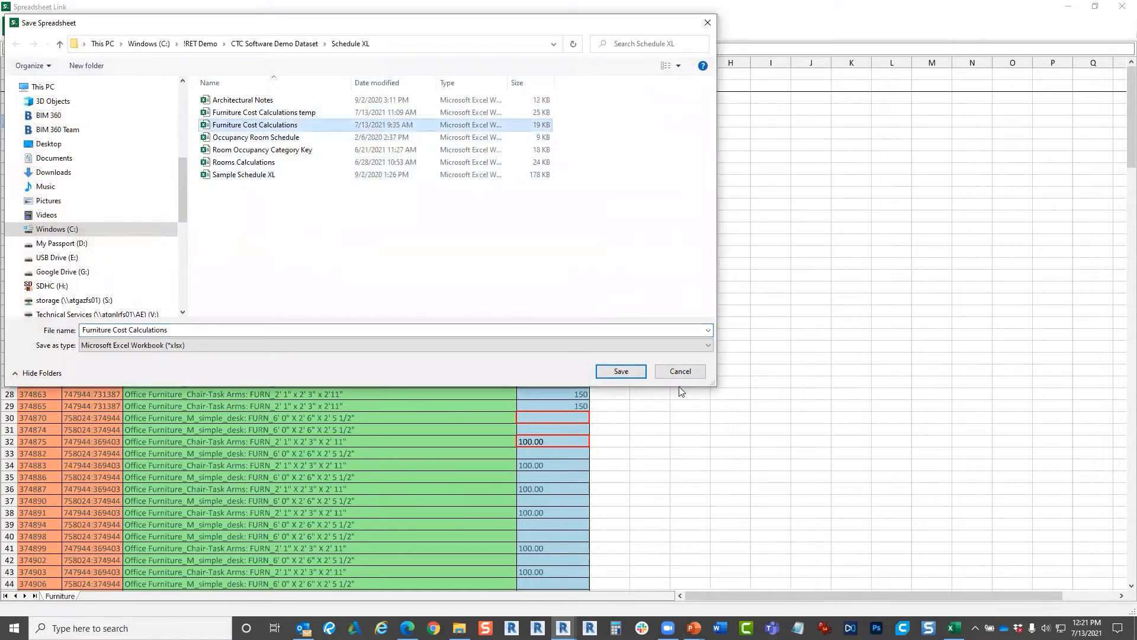
click(621, 371)
click(612, 314)
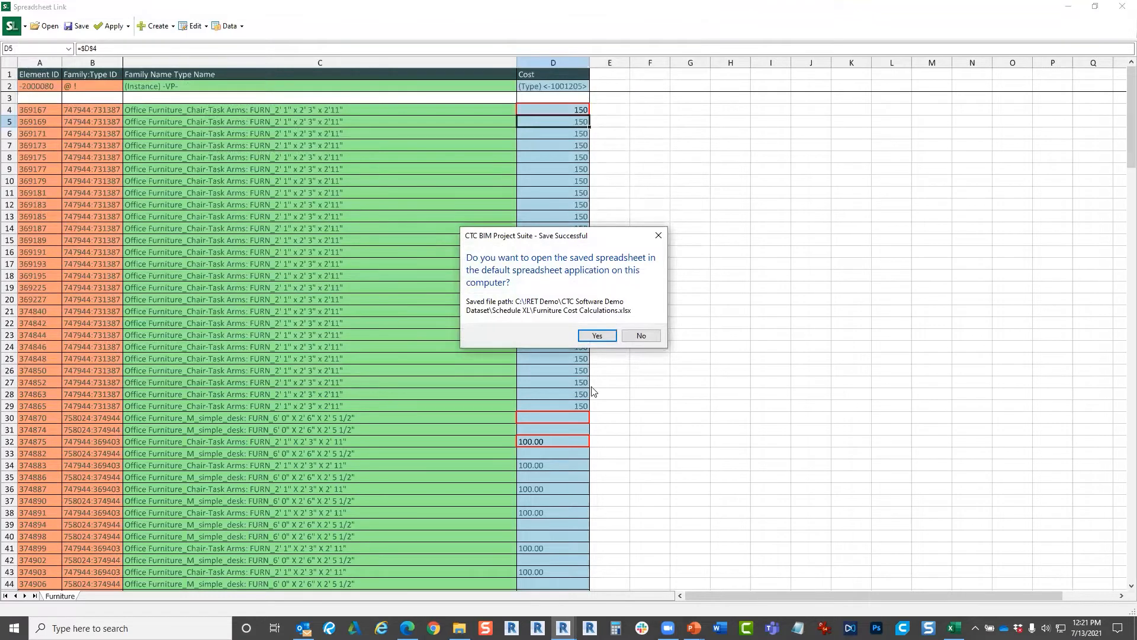
click(596, 335)
- Close Spreadsheet Link and its settings window without saving the settings
click(1121, 8)
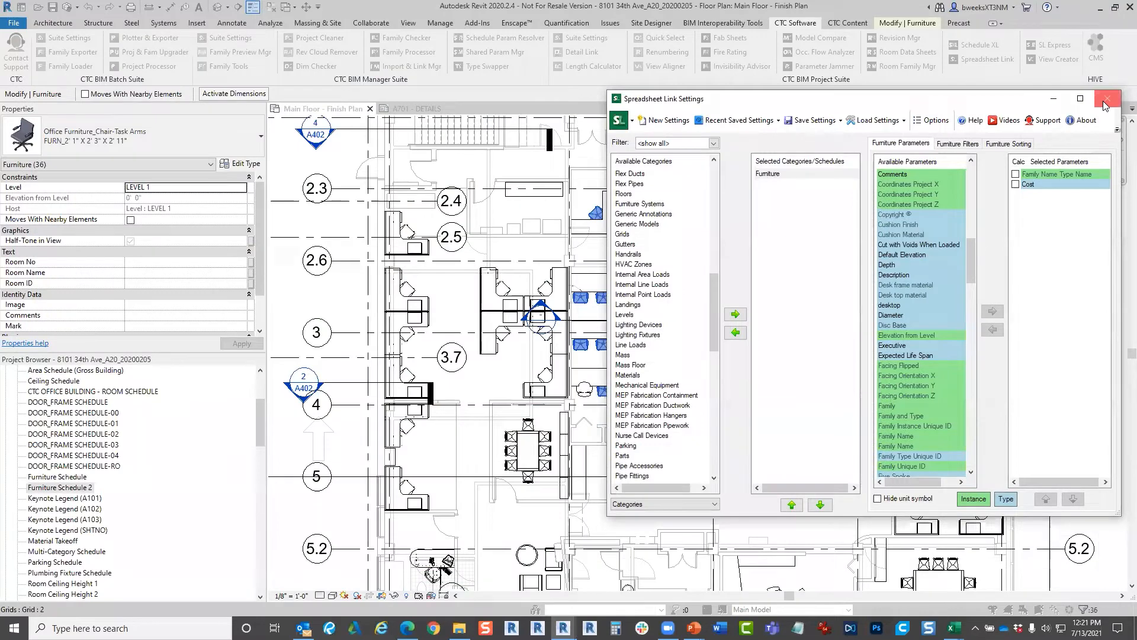
click(1107, 99)
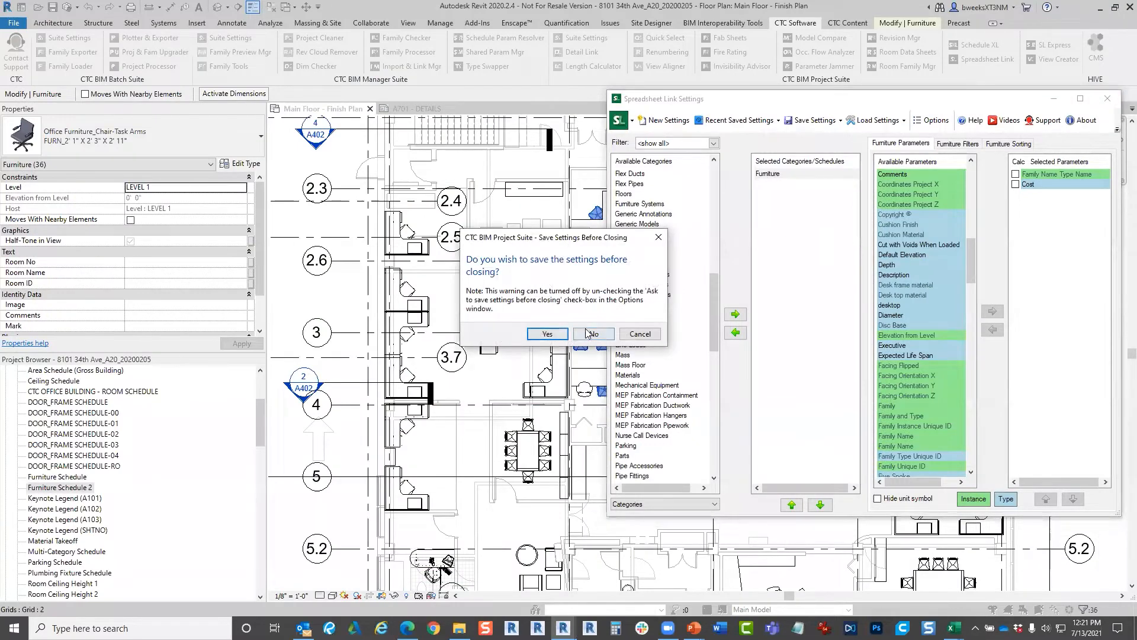
click(600, 335)
- Clear the furniture selection and select the task chair at the cubicle beside the elevation marker in the floor plan
scroll(944, 464, up, 3)
middle_drag(935, 447, 942, 368)
scroll(936, 370, down, 2)
middle_drag(823, 396, 859, 380)
scroll(858, 379, down, 3)
middle_drag(734, 254, 671, 397)
click(672, 388)
scroll(685, 359, up, 2)
scroll(592, 343, up, 2)
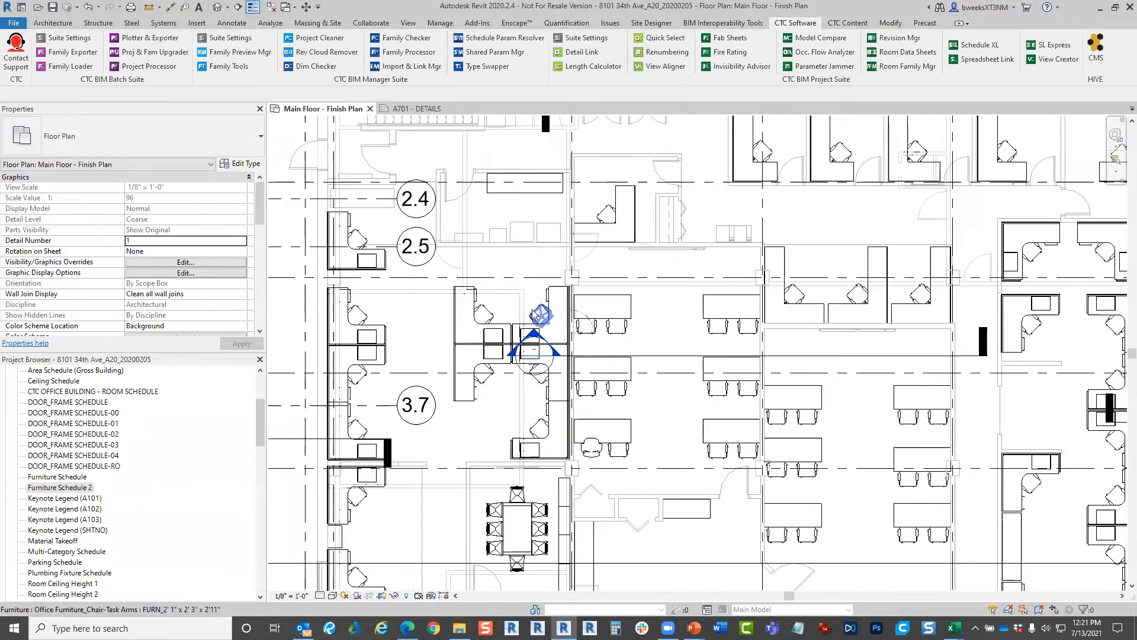
click(539, 316)
- Check the Cost parameter in the selected task chair's type properties
click(240, 163)
scroll(581, 404, down, 3)
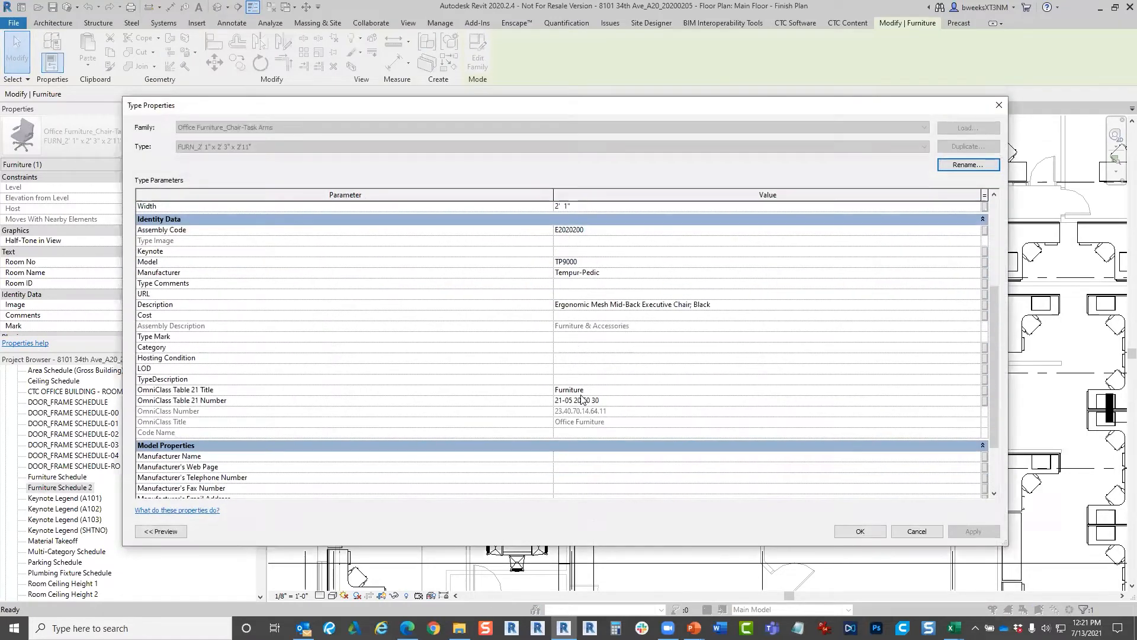
scroll(231, 375, down, 2)
scroll(234, 371, up, 5)
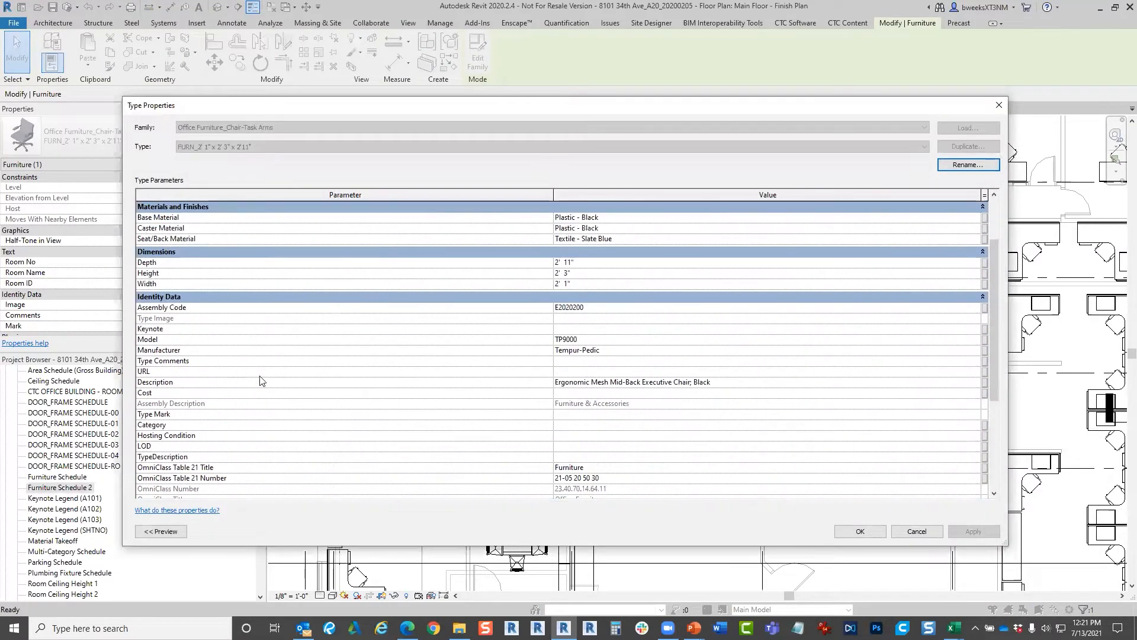
click(582, 394)
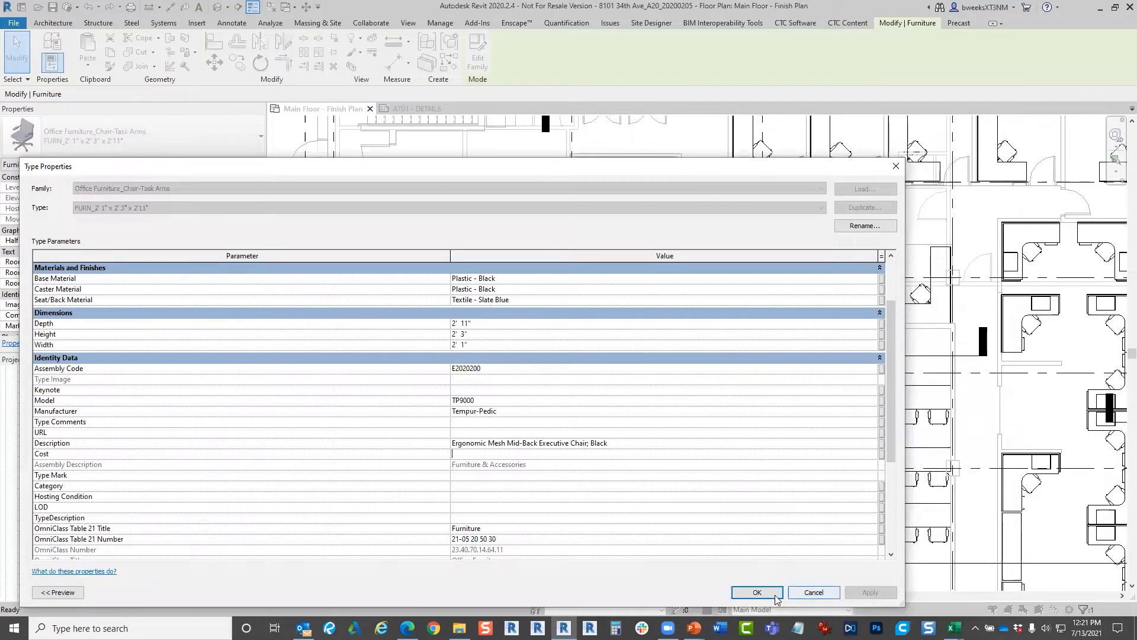
click(651, 455)
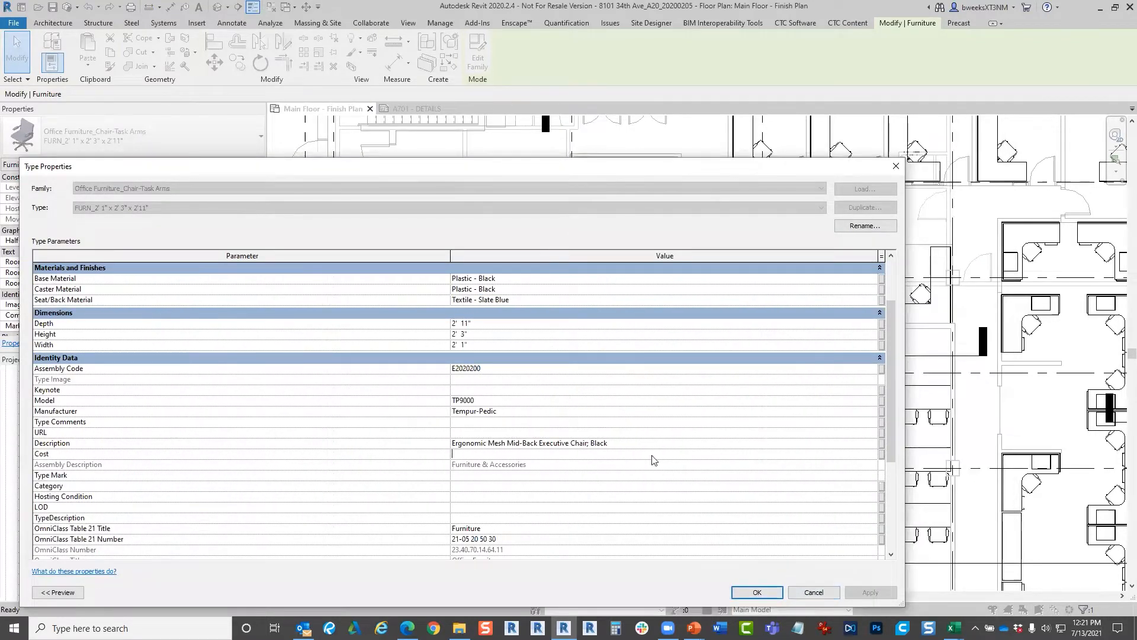
click(757, 592)
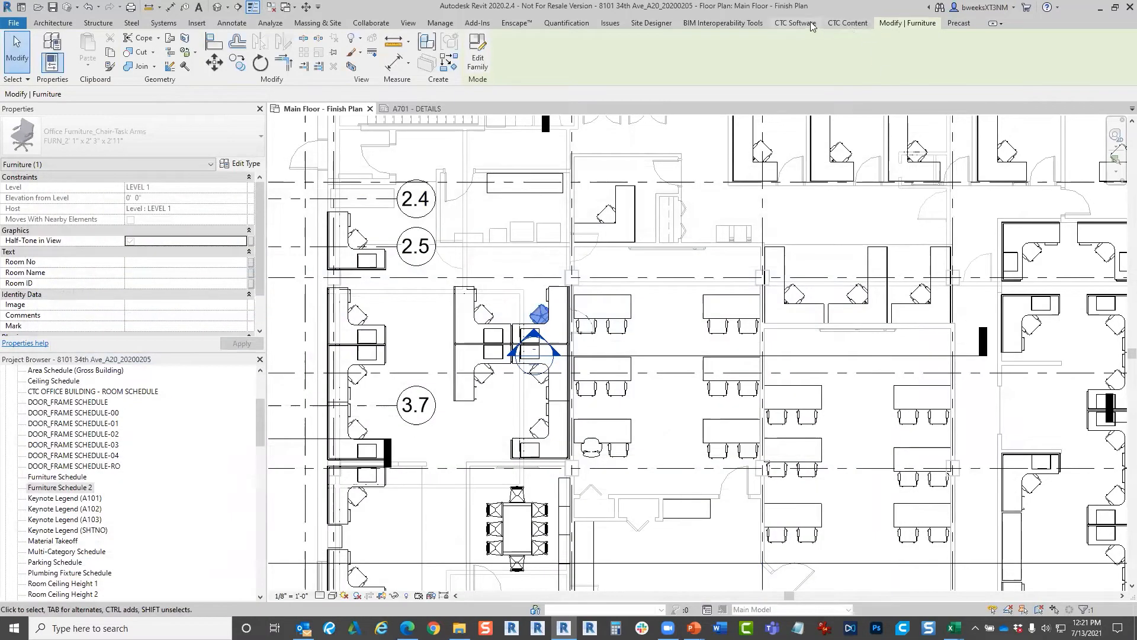
- Relaunch Spreadsheet Link and open the Furniture Cost Calculations workbook in it
click(796, 23)
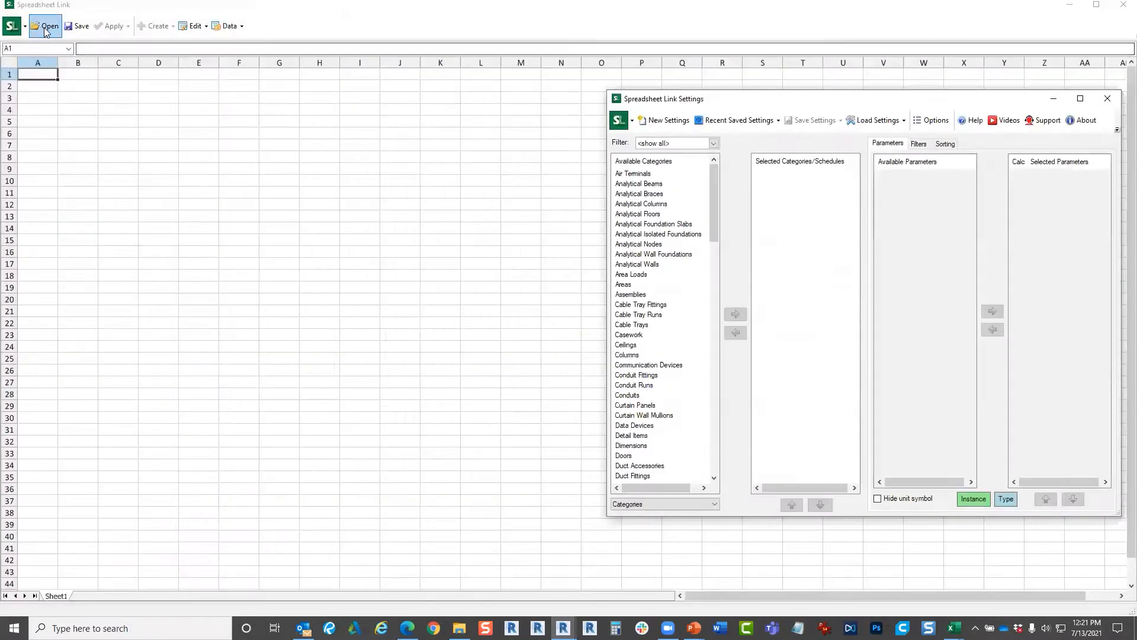
click(46, 32)
click(45, 26)
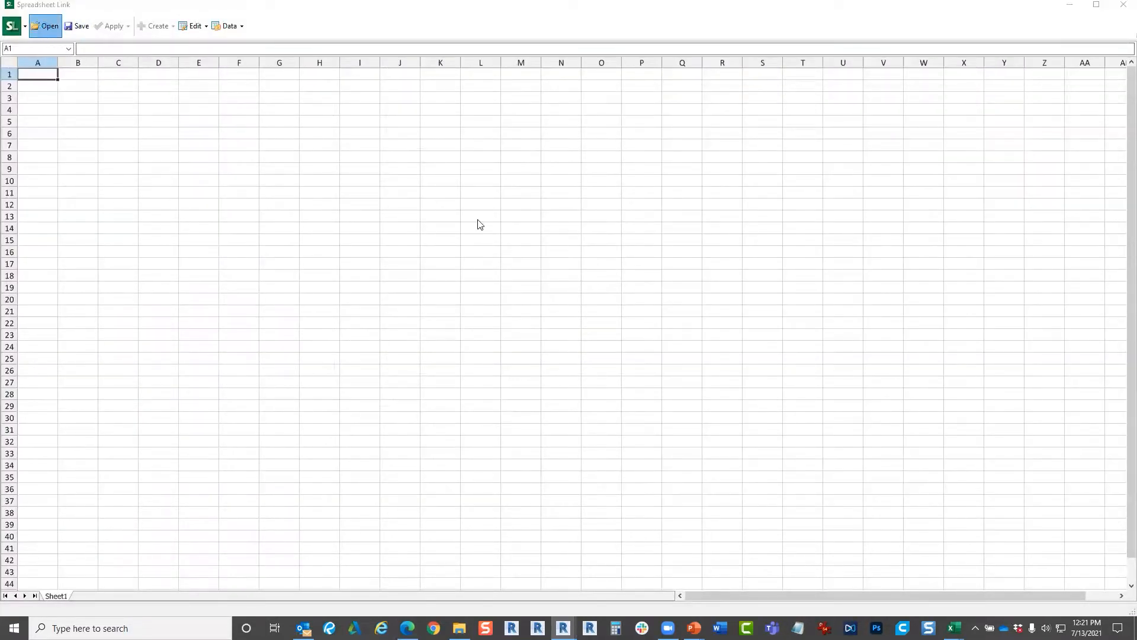
double_click(278, 124)
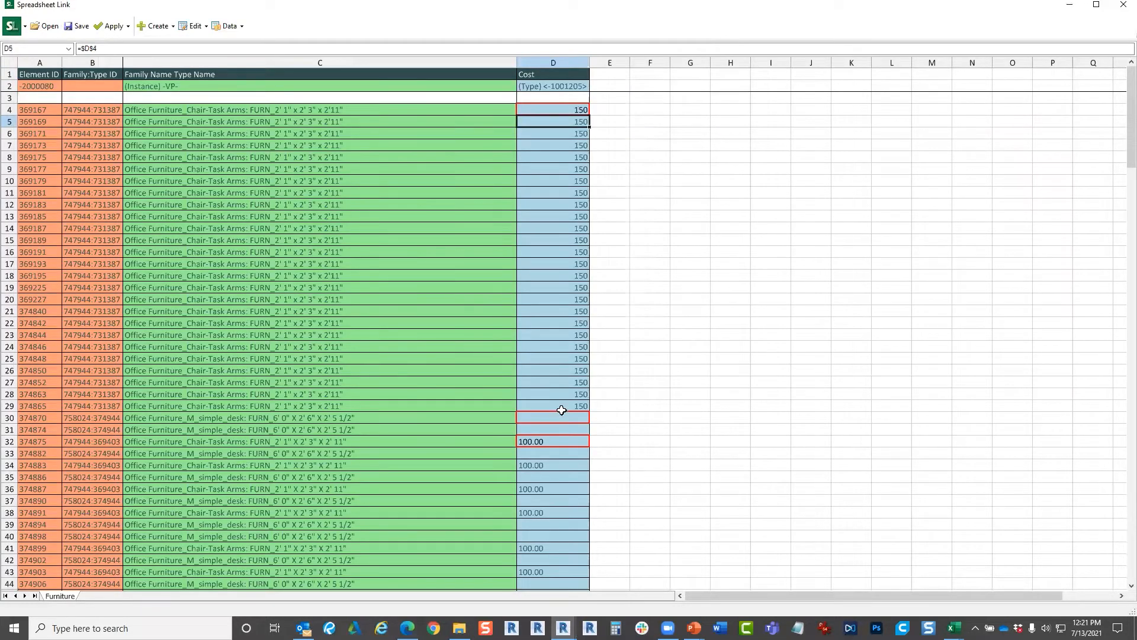
- Apply the Furniture worksheet's values to the Revit project and close Spreadsheet Link
click(126, 27)
click(124, 46)
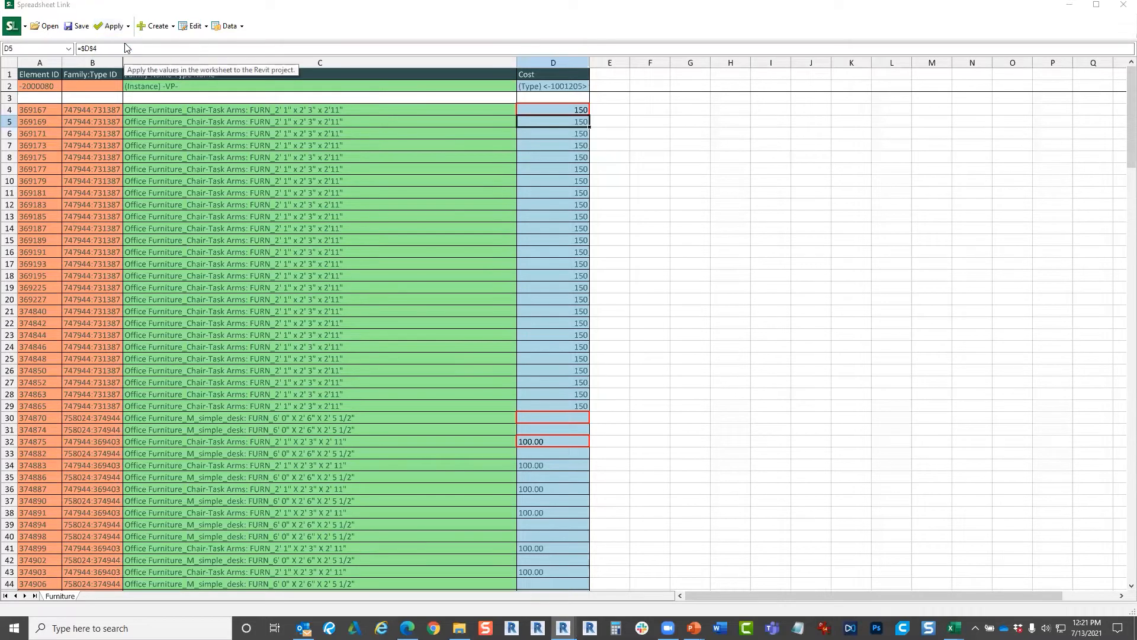
click(551, 320)
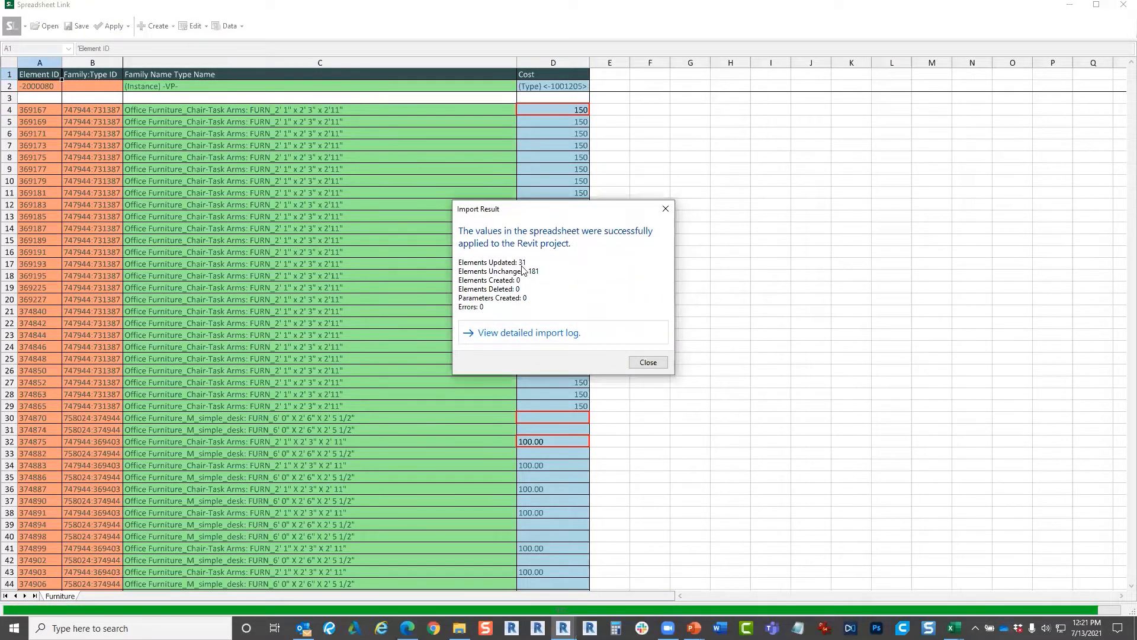
click(632, 362)
click(1124, 6)
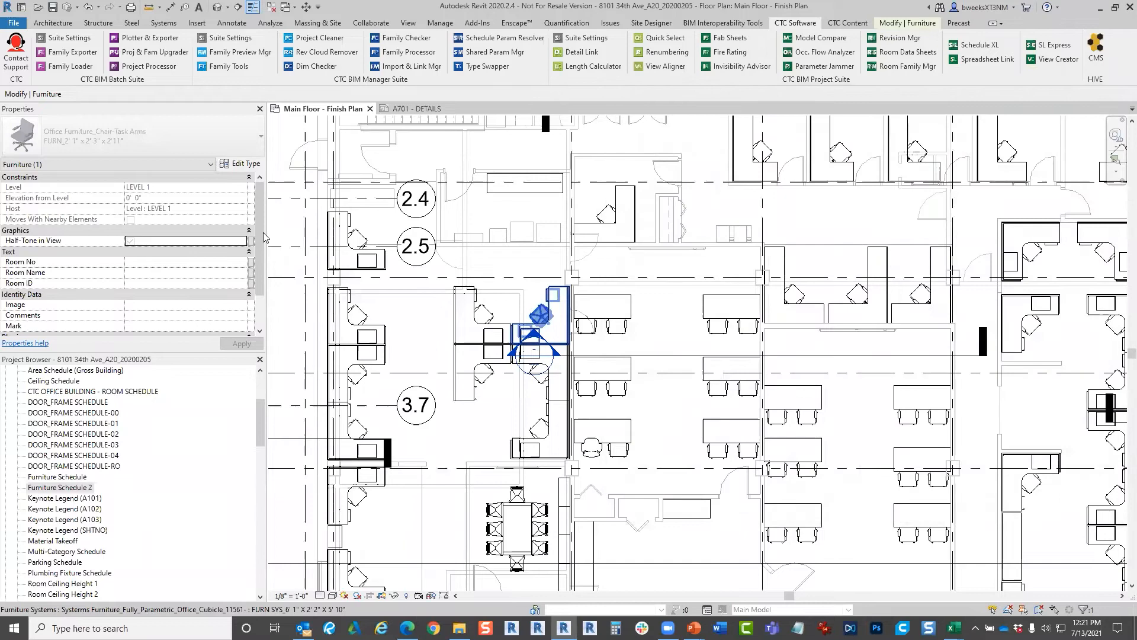
- Reopen the task chair's type properties and verify its updated Cost parameter
click(239, 164)
click(477, 504)
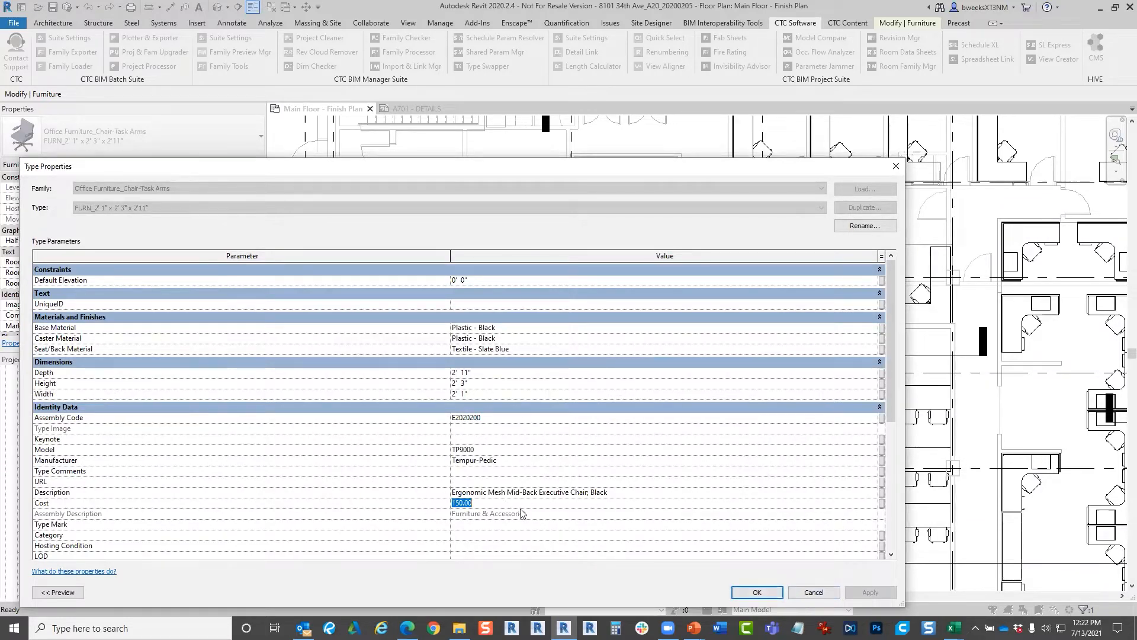
click(757, 591)
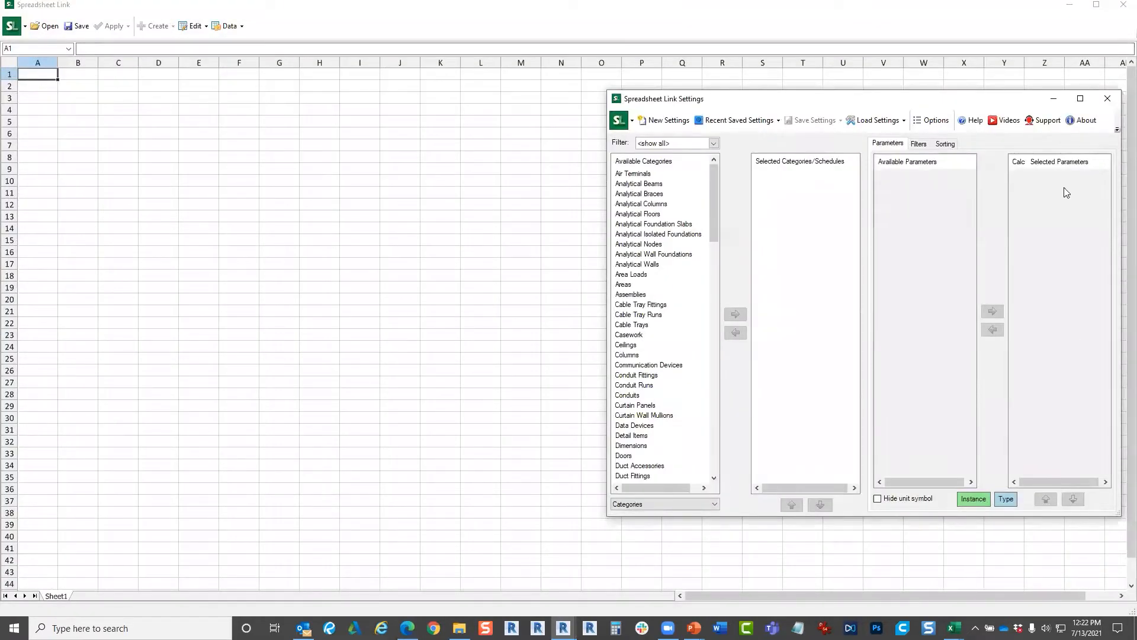
- Close the Spreadsheet Link Settings window and switch to the Furniture Cost Calculations workbook in Excel
click(1096, 101)
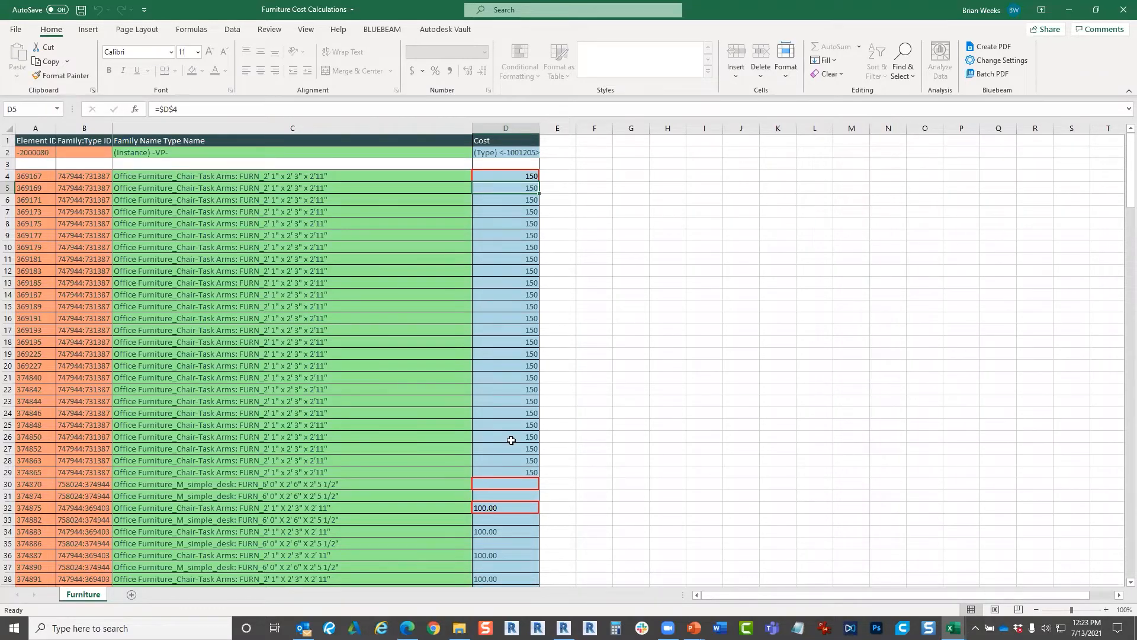
- Set the Cost of the FURN_6' 0" X 2' 6" X 2' 5 1/2" simple desk type to 800 in cell D30
click(524, 484)
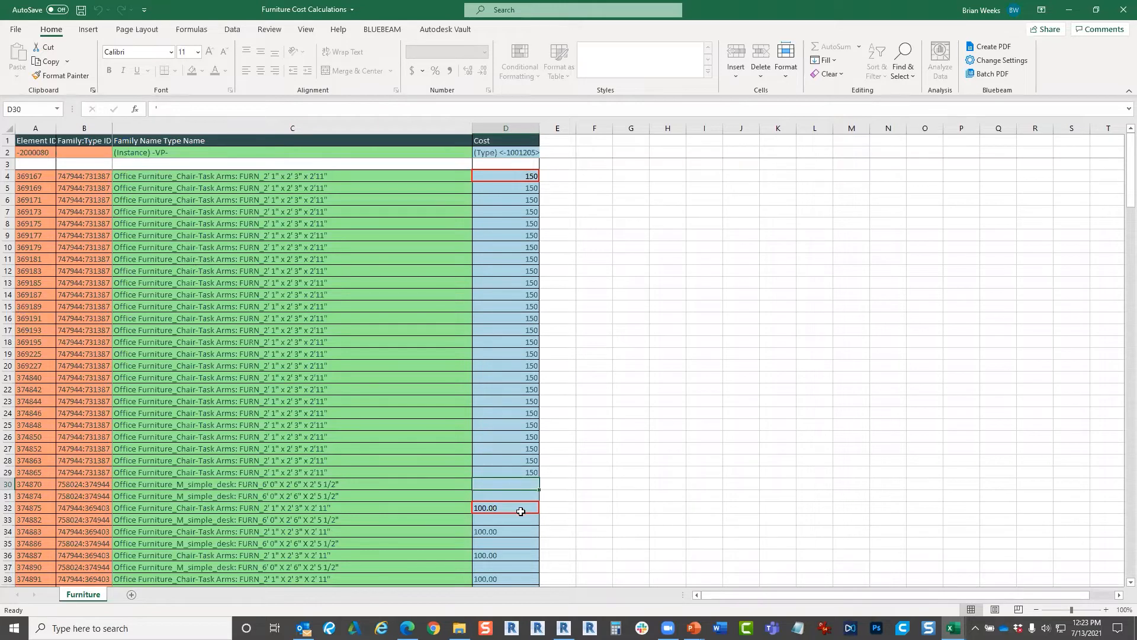
click(618, 491)
click(532, 484)
scroll(591, 437, down, 3)
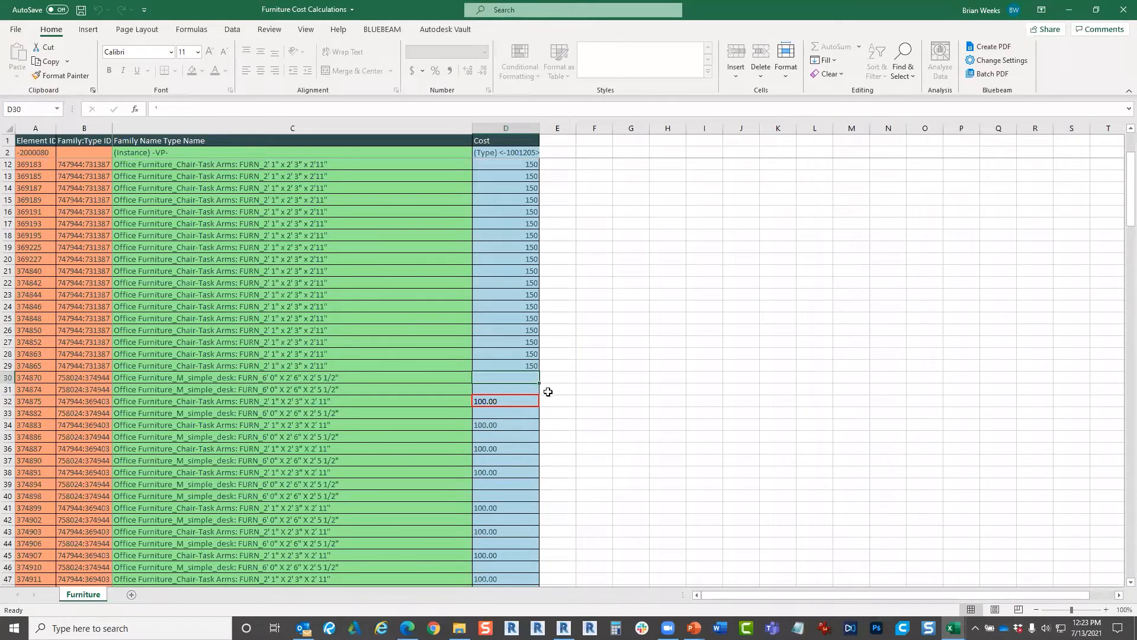
text(50)
key(Return)
text(800)
click(532, 399)
- Inspect the linked Cost formulas in D48 and D53, and try to edit D53's formula on the protected sheet
scroll(521, 379, down, 4)
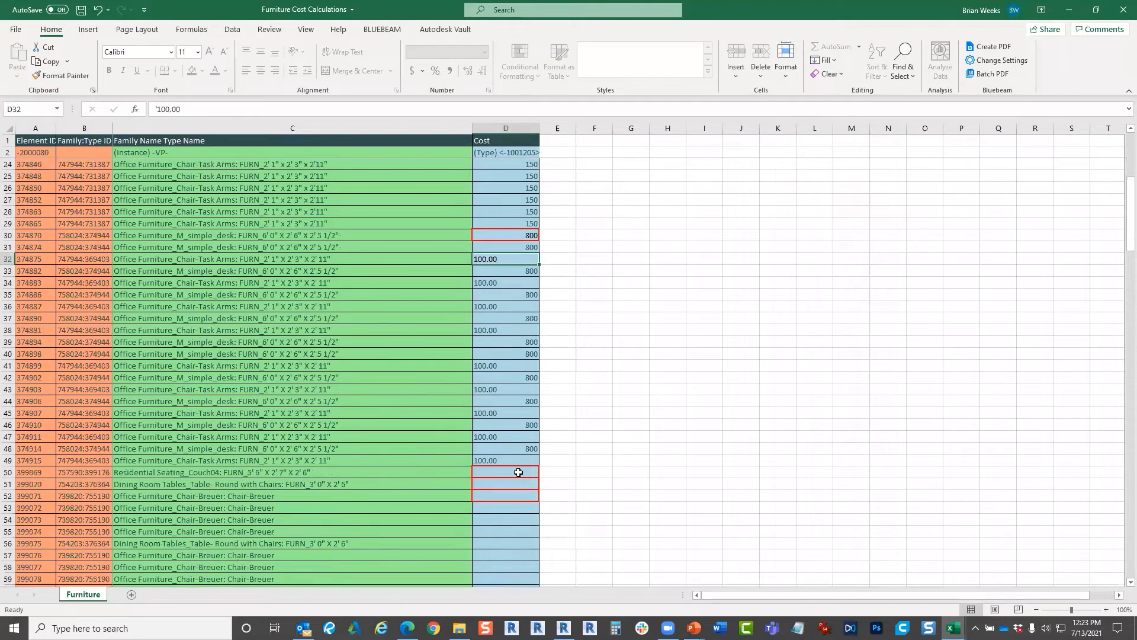
click(518, 471)
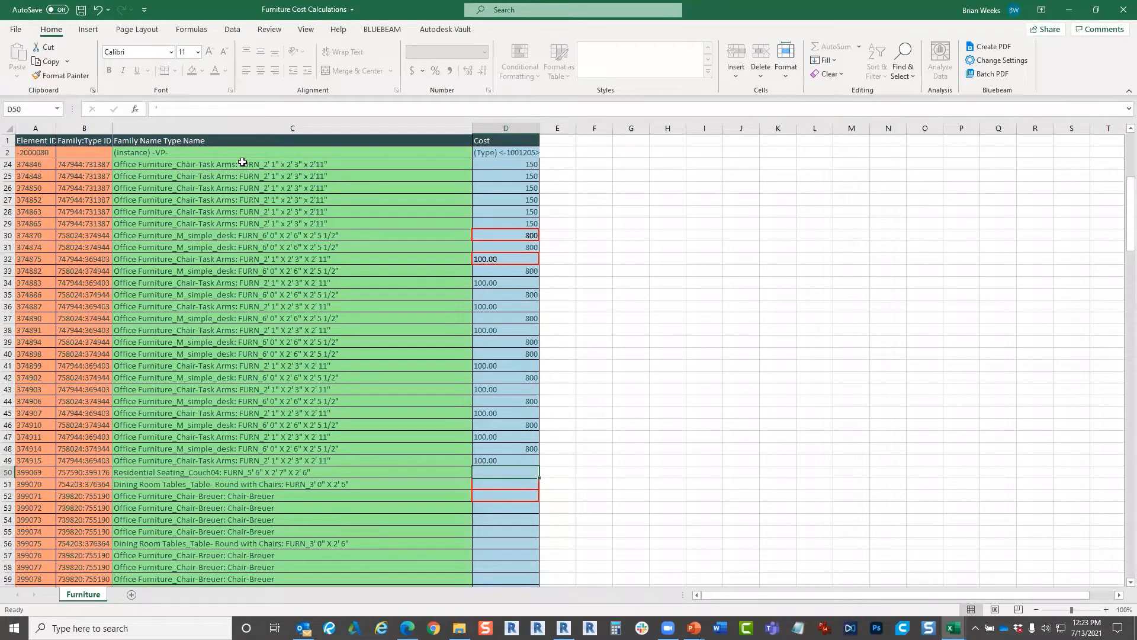
click(512, 451)
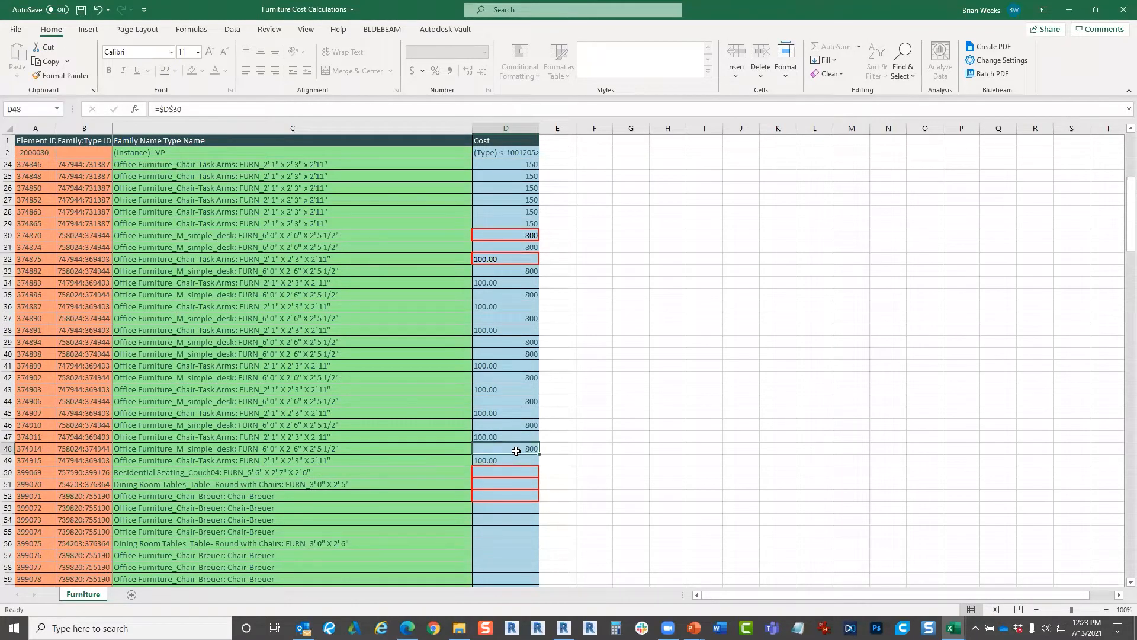
click(505, 509)
click(194, 111)
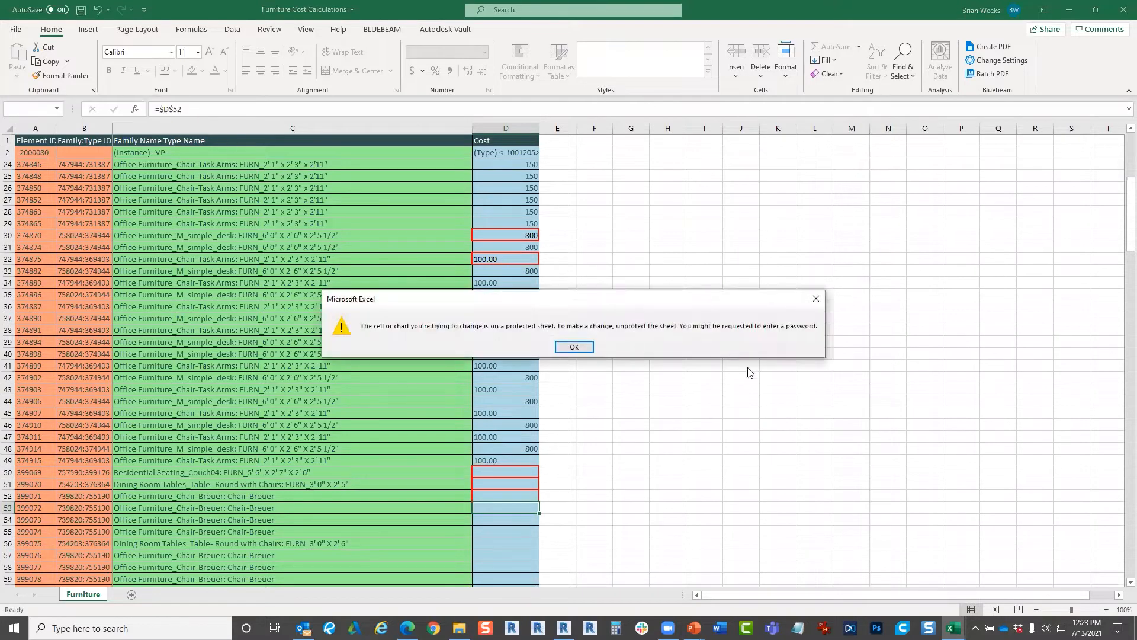
click(816, 298)
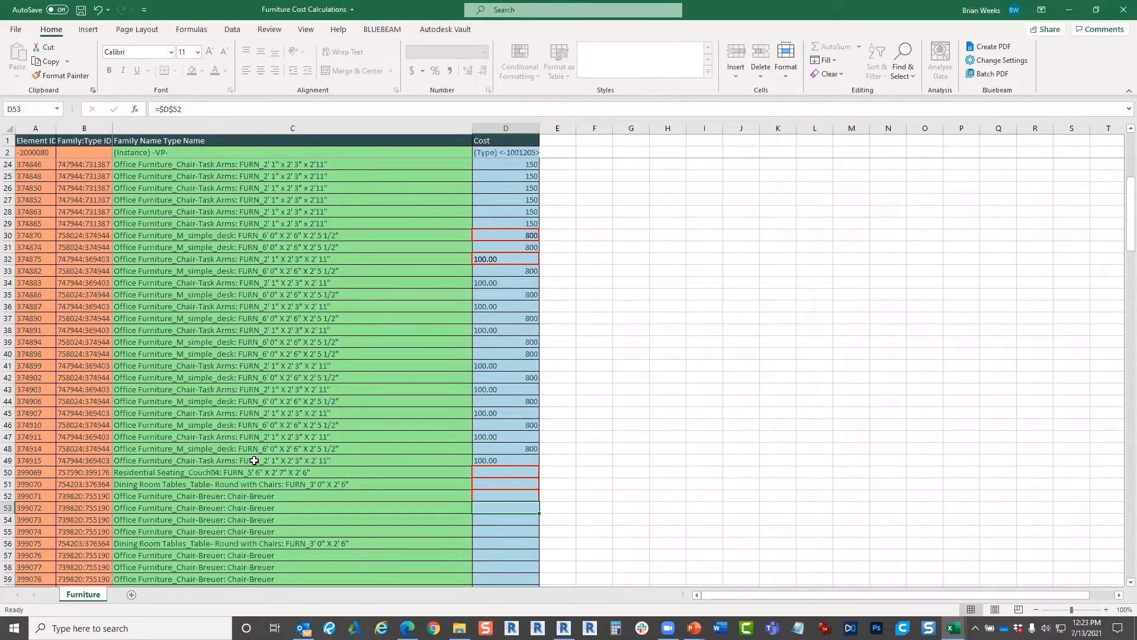
- Set Cost to 300 for Couch04, 800 for the round dining table with chairs, and 200 for Chair-Breuer in D50 to D52
click(510, 477)
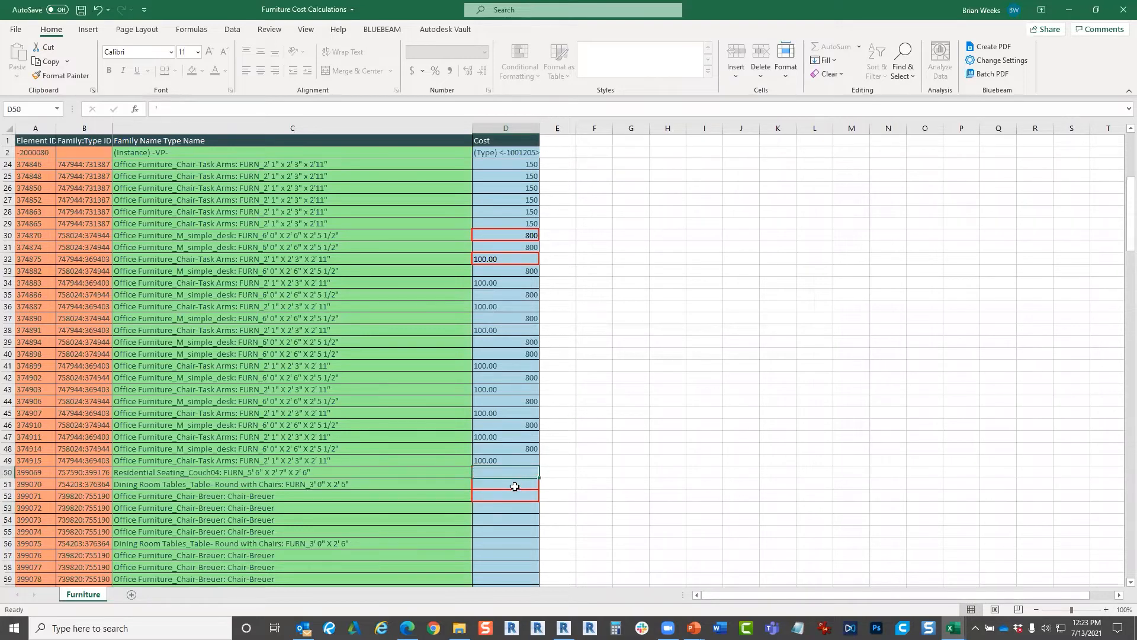
text(300)
key(Return)
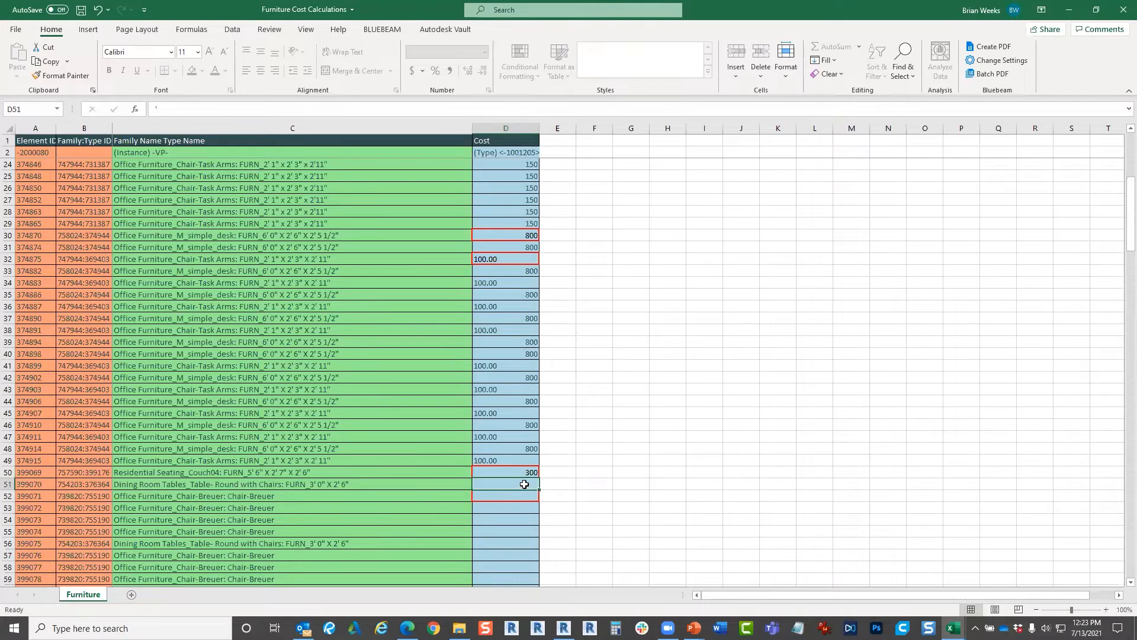
text(800)
key(Return)
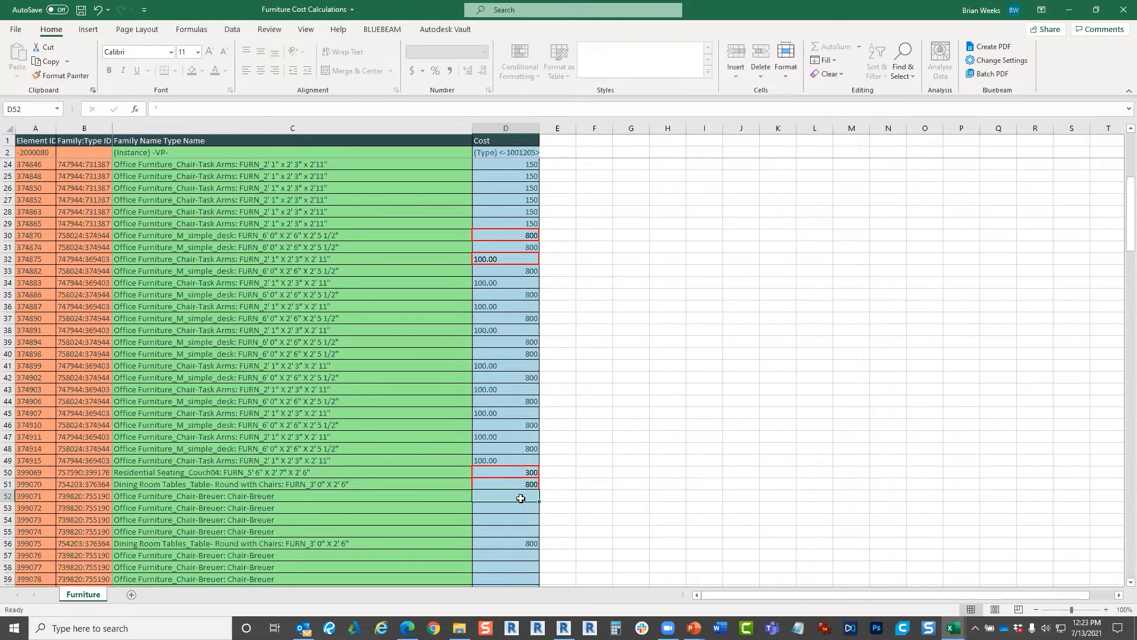
text(200)
key(Return)
- Set Cost to 200 for the Haworth Collaborate lounge chair in D69 and 175 for the Chancellor swivel chair in D71
scroll(681, 406, down, 7)
scroll(615, 384, down, 3)
click(516, 340)
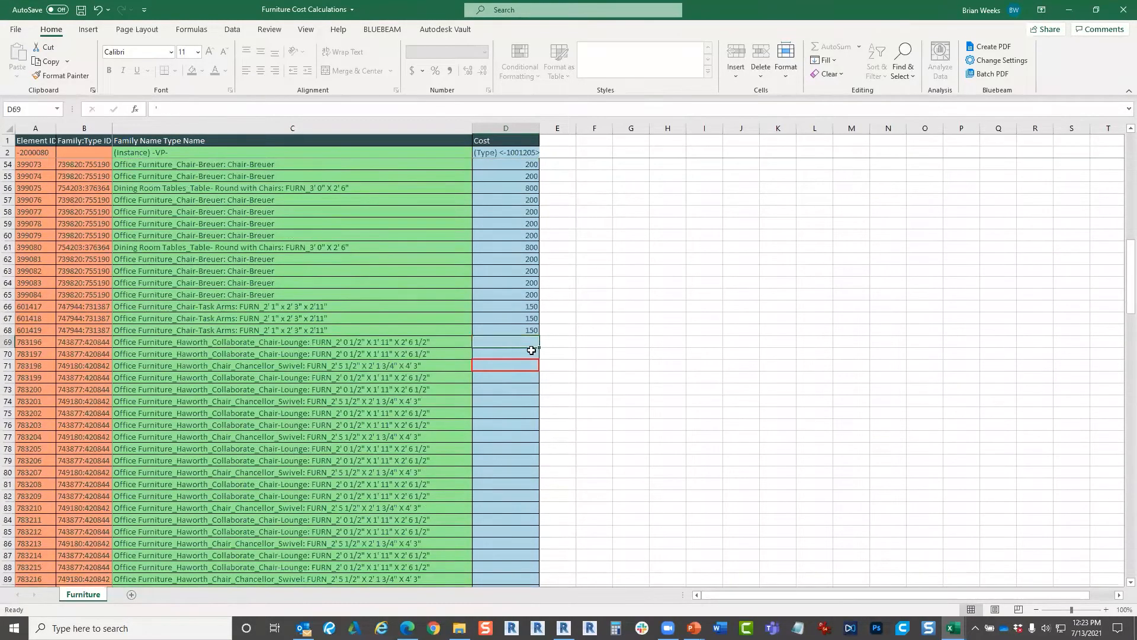
text(200.)
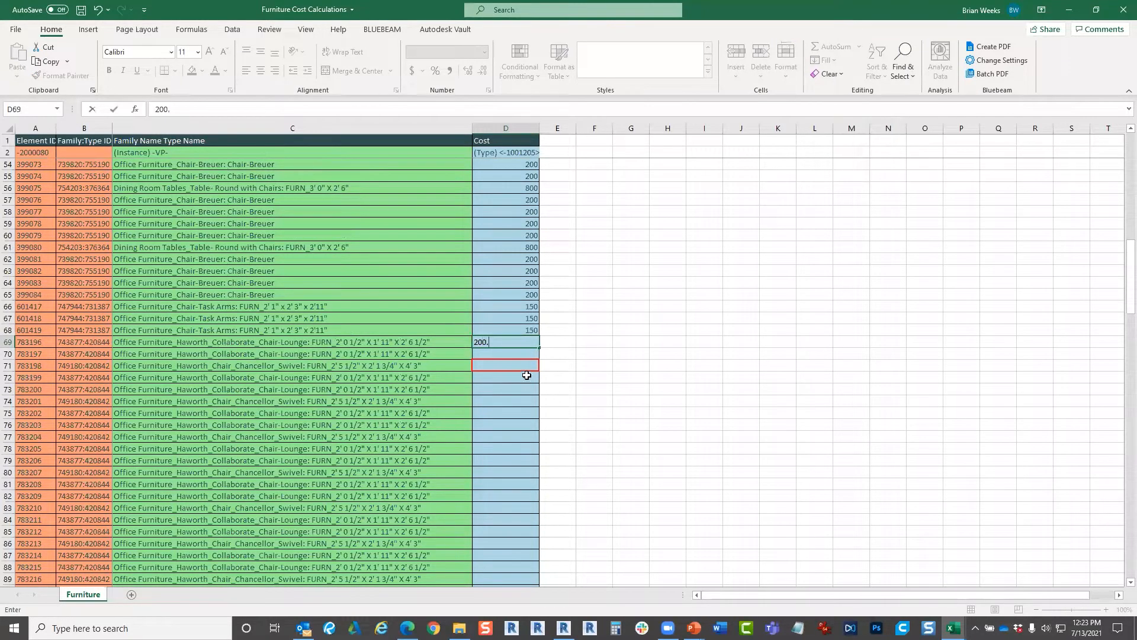
key(Return)
click(516, 365)
text(15)
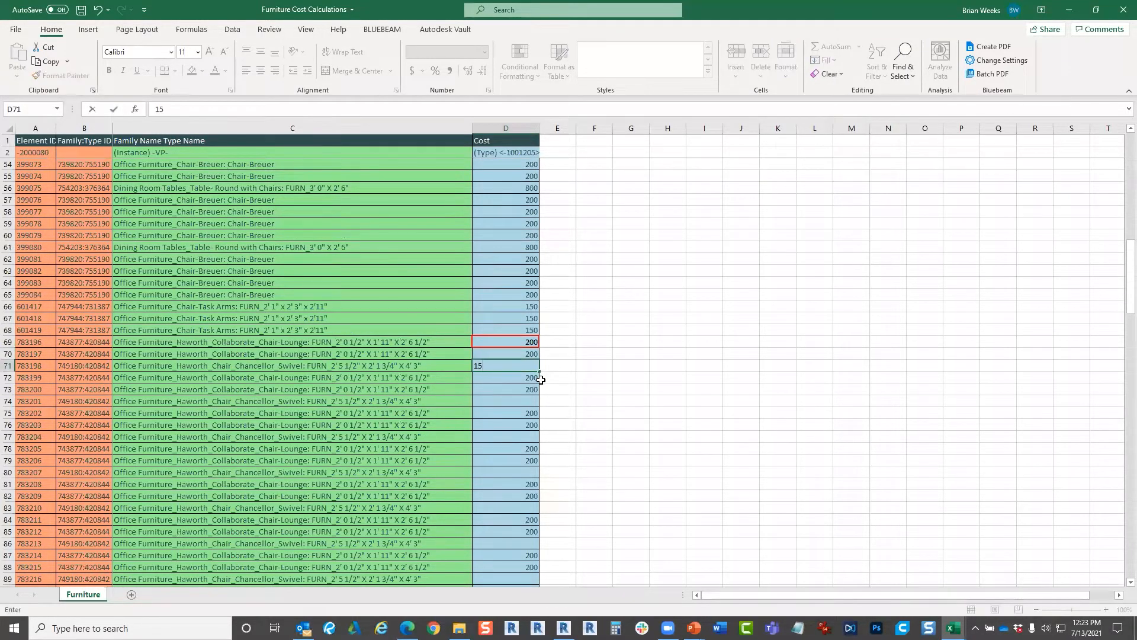
text(8)
key(BackSpace)
text(5)
key(Return)
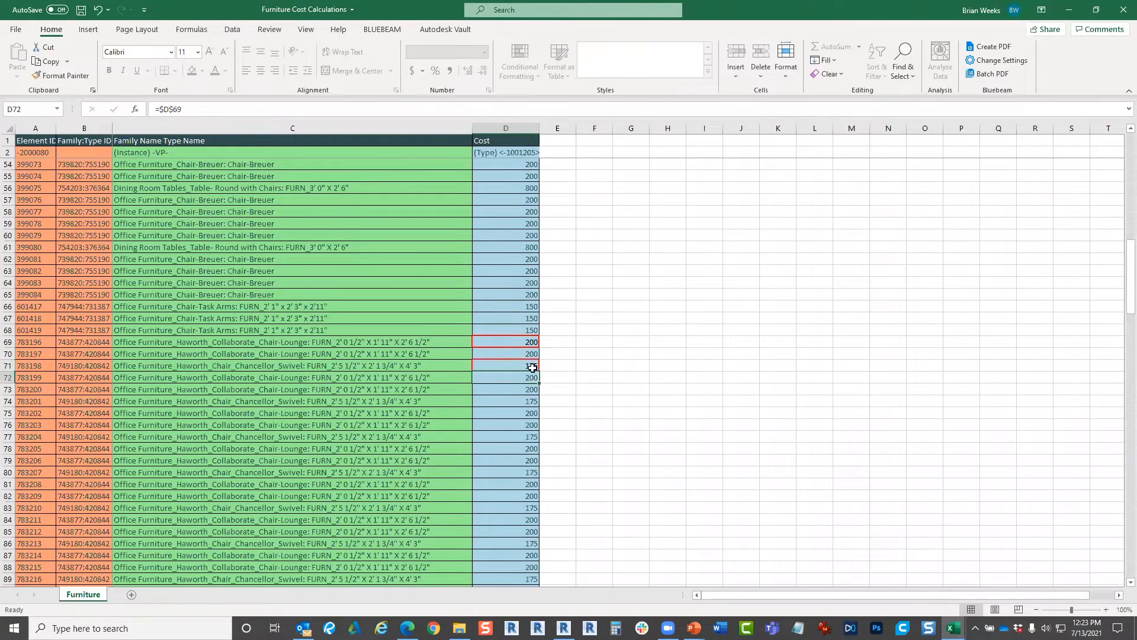
- Set Cost to 350 for the Haworth Very-Perforated side chair in D112 and 700 for the rectangular table in D132
scroll(545, 367, down, 14)
click(529, 352)
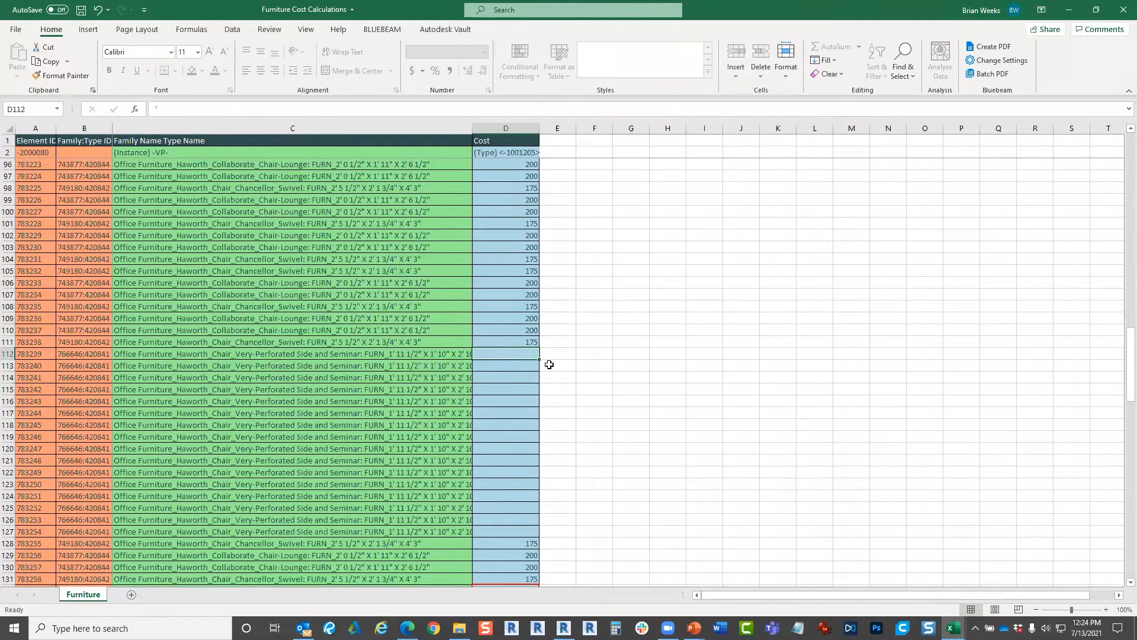
text(350)
key(Return)
scroll(593, 338, down, 8)
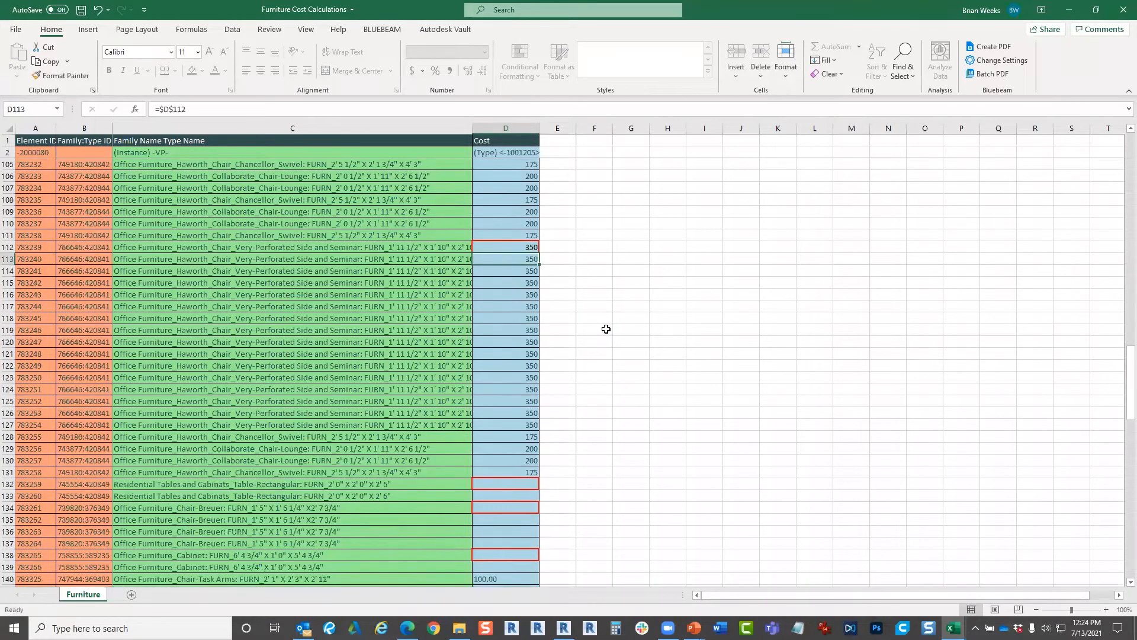
click(523, 309)
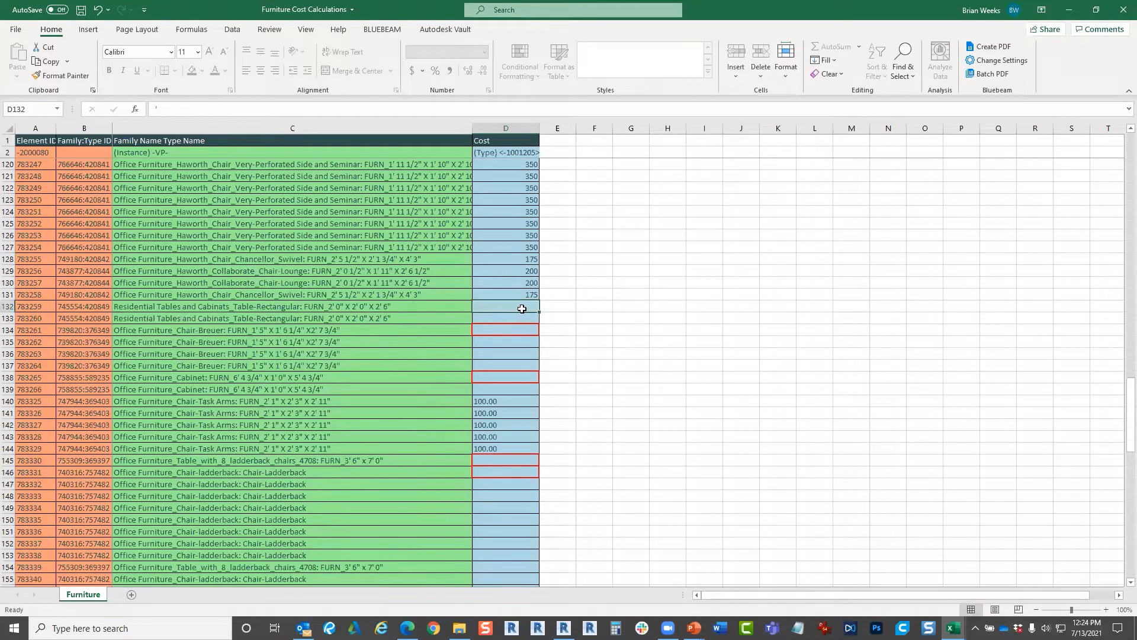
text(700)
key(Return)
- Set Cost to 200 for the FURN_1' 5" Chair-Breuer type in D134 and 600 for the office cabinet in D138
click(511, 328)
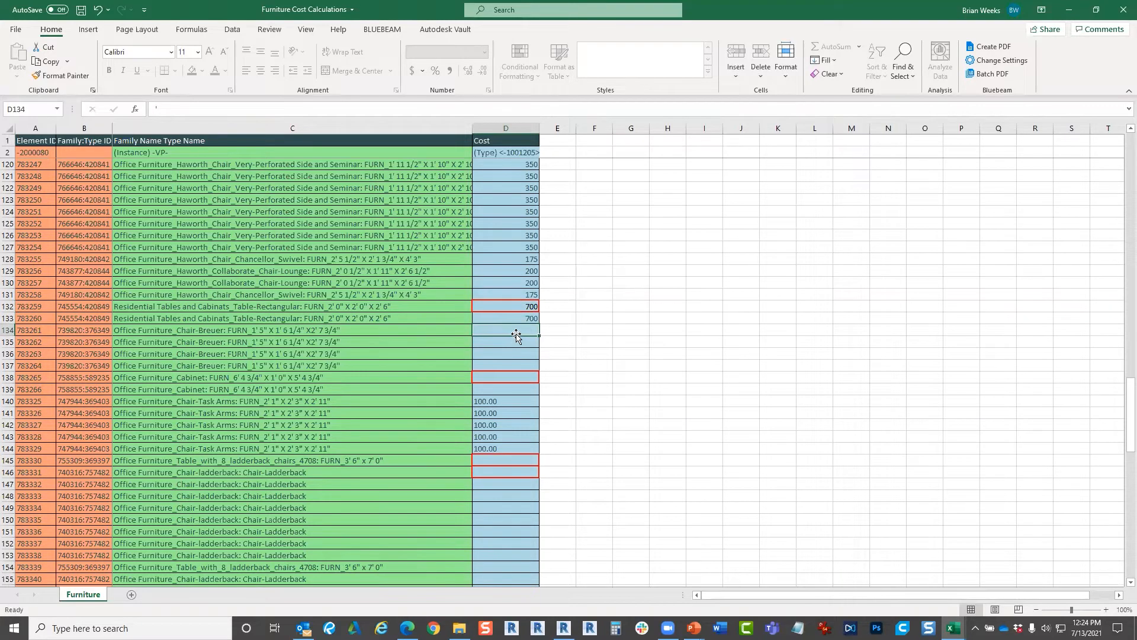
text(200)
key(Return)
click(525, 380)
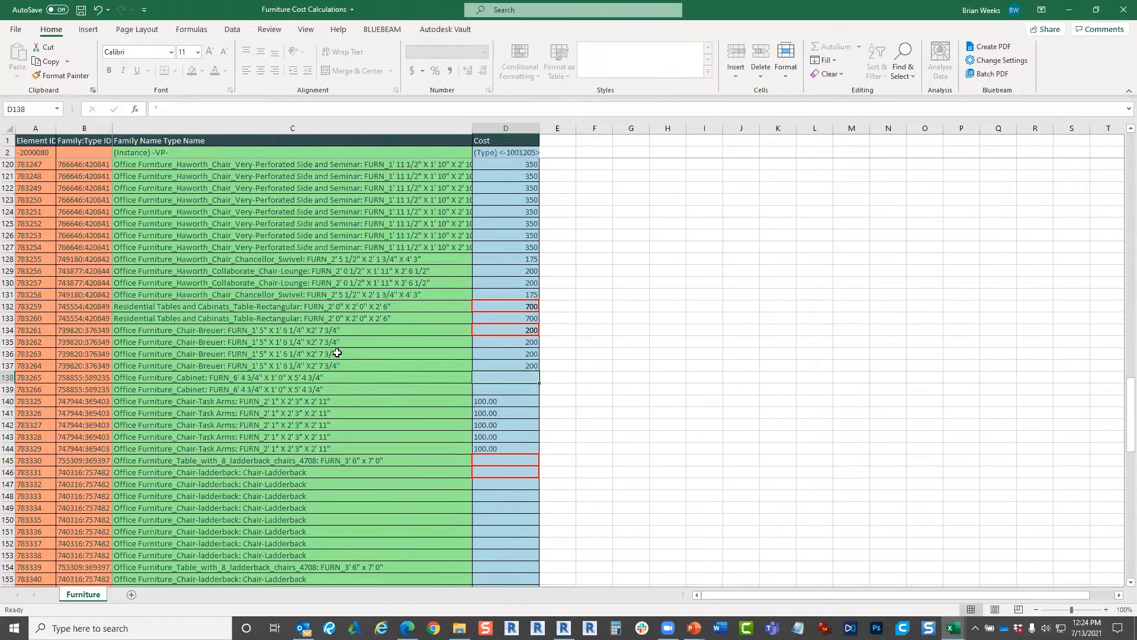
click(666, 431)
click(525, 375)
text(600)
key(Return)
- Set Cost to 1200 for the 3' 6" x 7' 0" table with ladderback chairs and 400 for Chair-Ladderback in D145 and D146
click(513, 463)
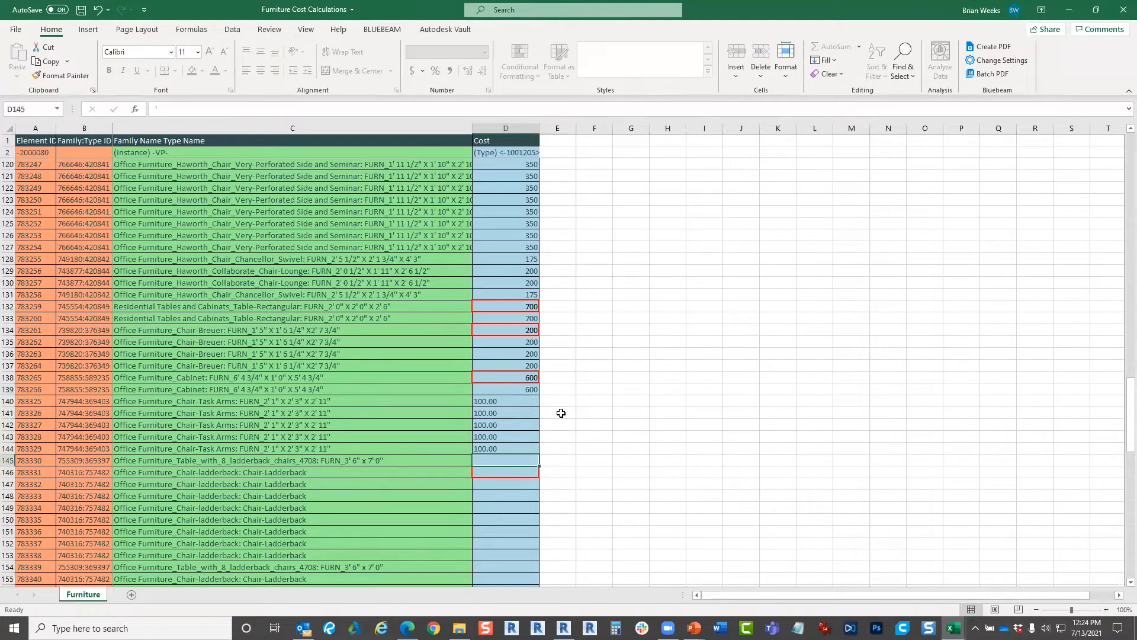
scroll(561, 414, down, 5)
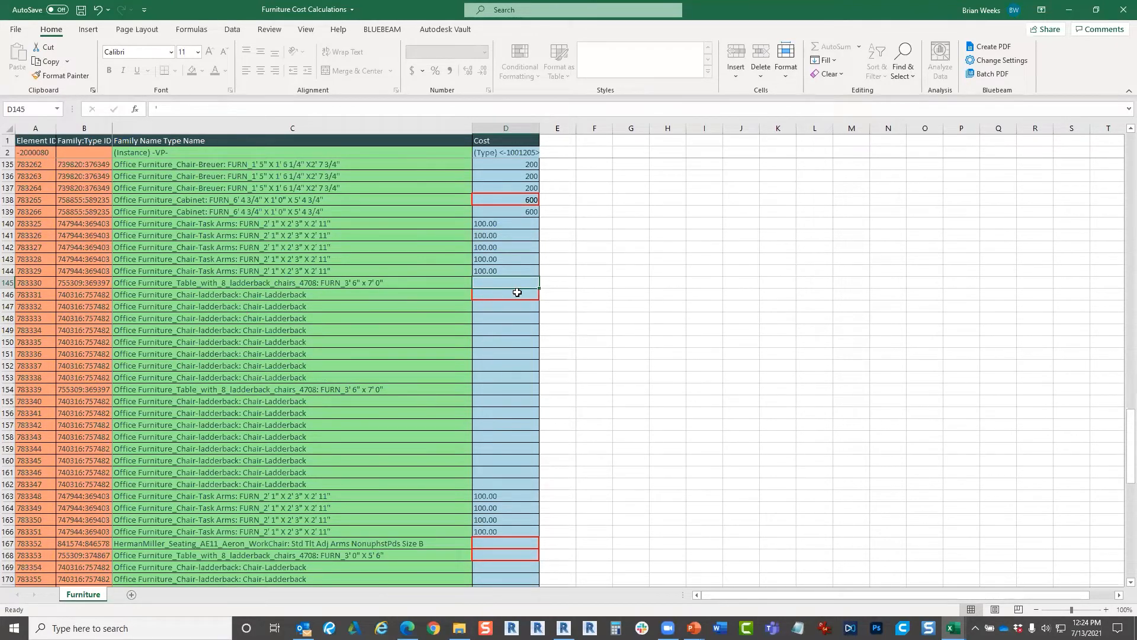
text(1200)
key(Return)
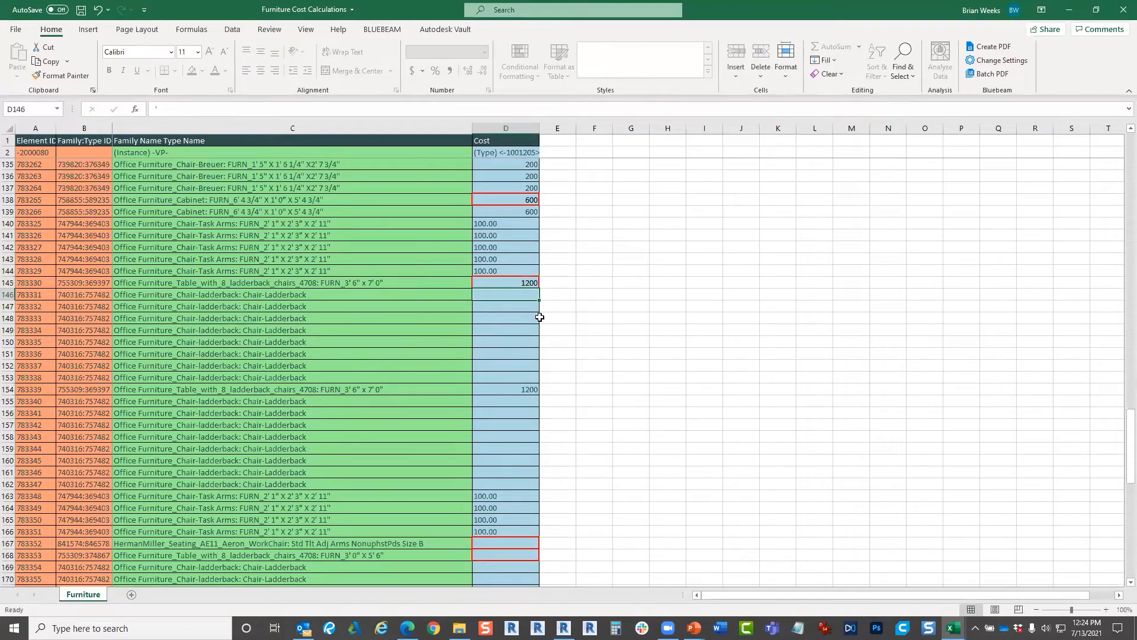
text(400)
key(Return)
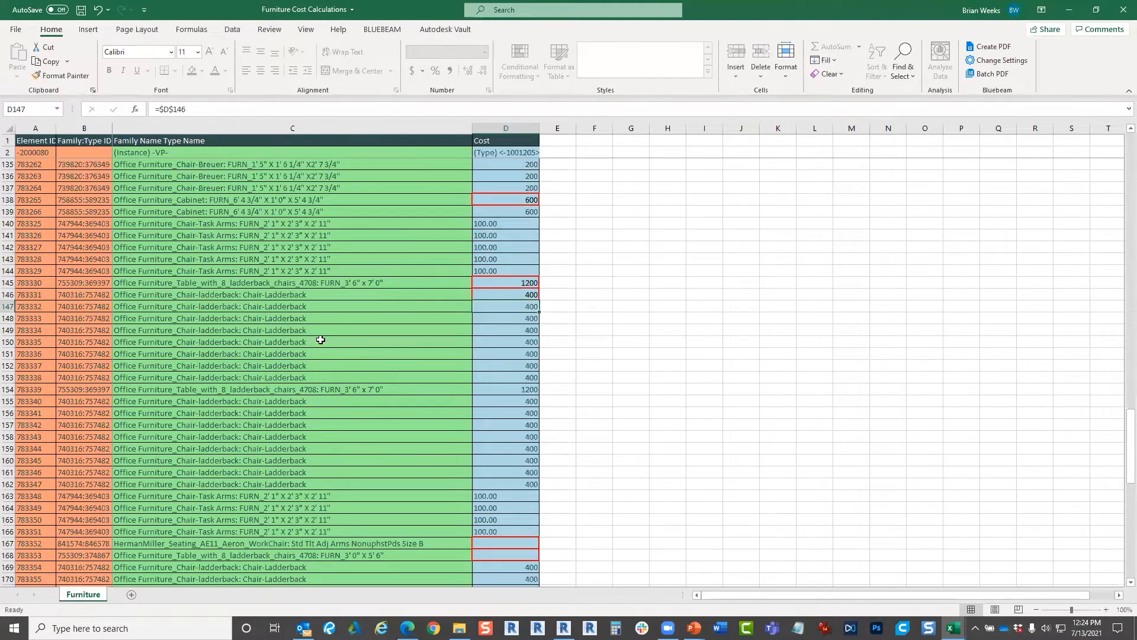
- Set Cost to 200 for the Herman Miller Aeron chair and 300 for the 3' 0" X 5' 6" ladderback table in D167 and D168
scroll(595, 400, down, 7)
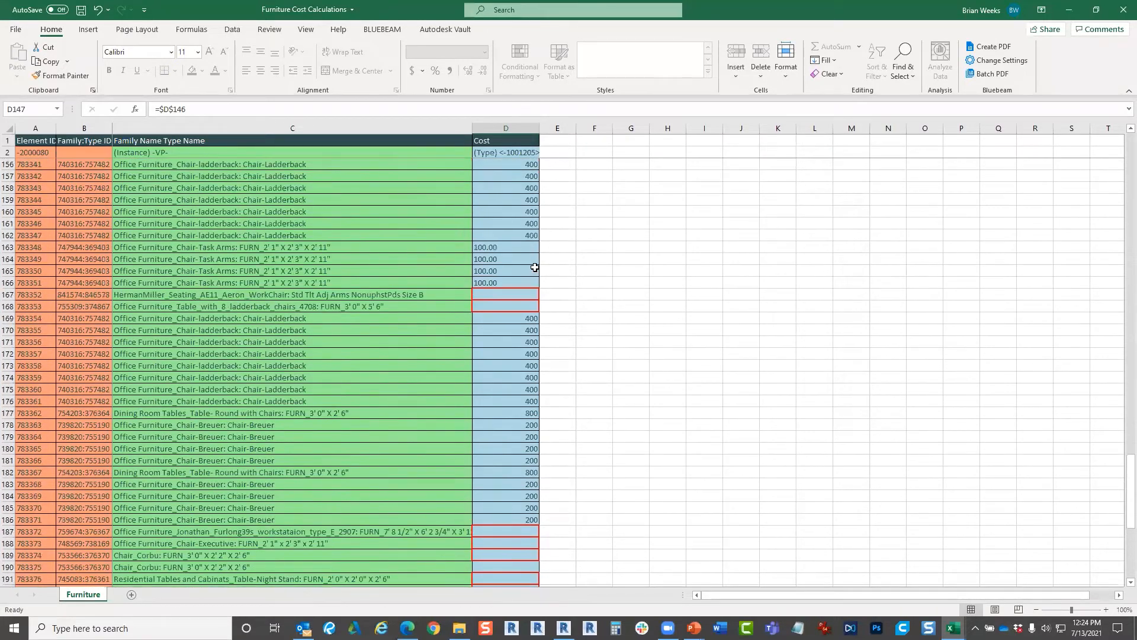
click(518, 295)
text(200)
key(Return)
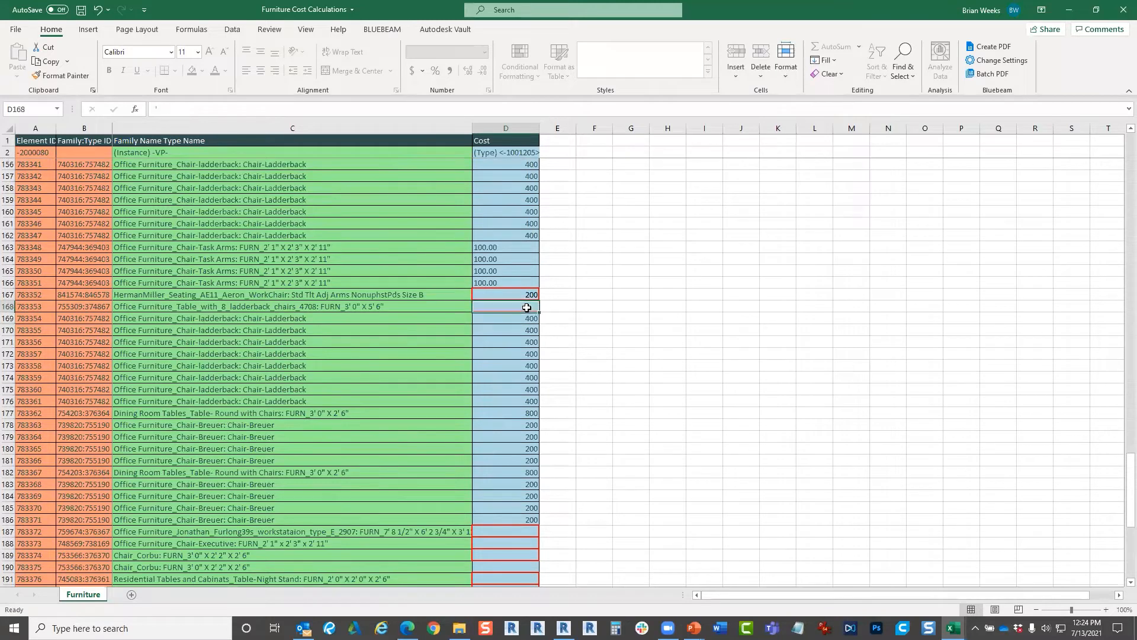
text(300)
key(Return)
- Set Cost to 500 for the type E_2907 workstation, 600 for Chair-Executive and 700 for Chair_Corbu in D187 to D189
scroll(579, 344, down, 3)
click(515, 423)
text(500)
key(Return)
text(60)
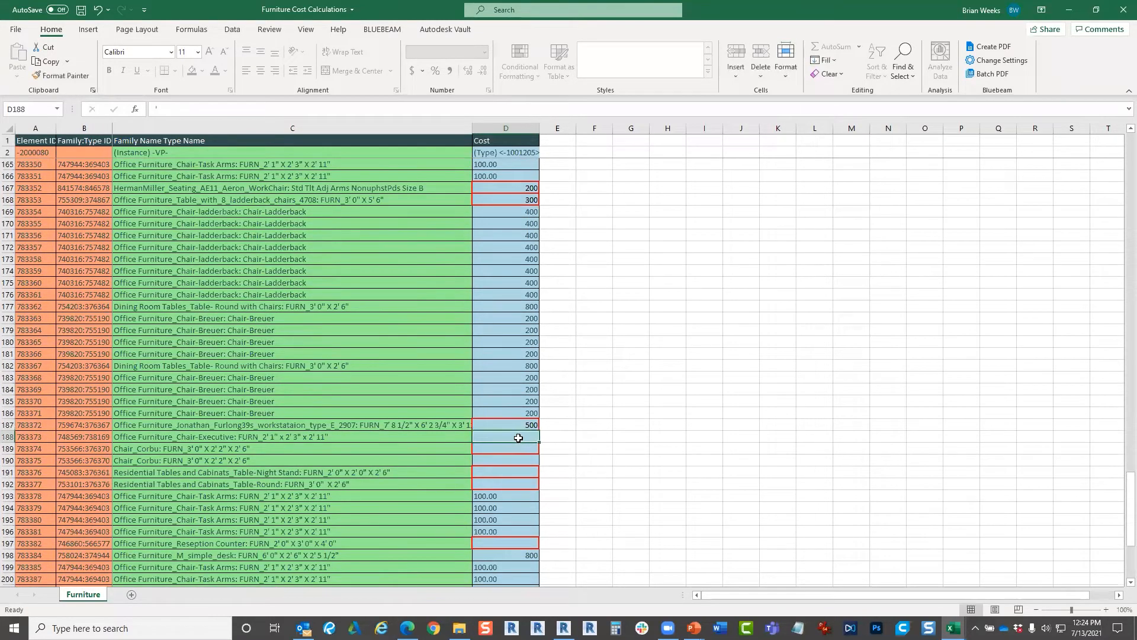
text(0)
key(Return)
text(700)
key(Return)
- Set Cost to 800 for the night stand in D191 and 900 for the round residential table in D192
click(529, 473)
text(800)
key(Return)
text(900)
key(Return)
- Set the Cost of the Reseption Counter type in D197 to 1000
scroll(535, 446, down, 5)
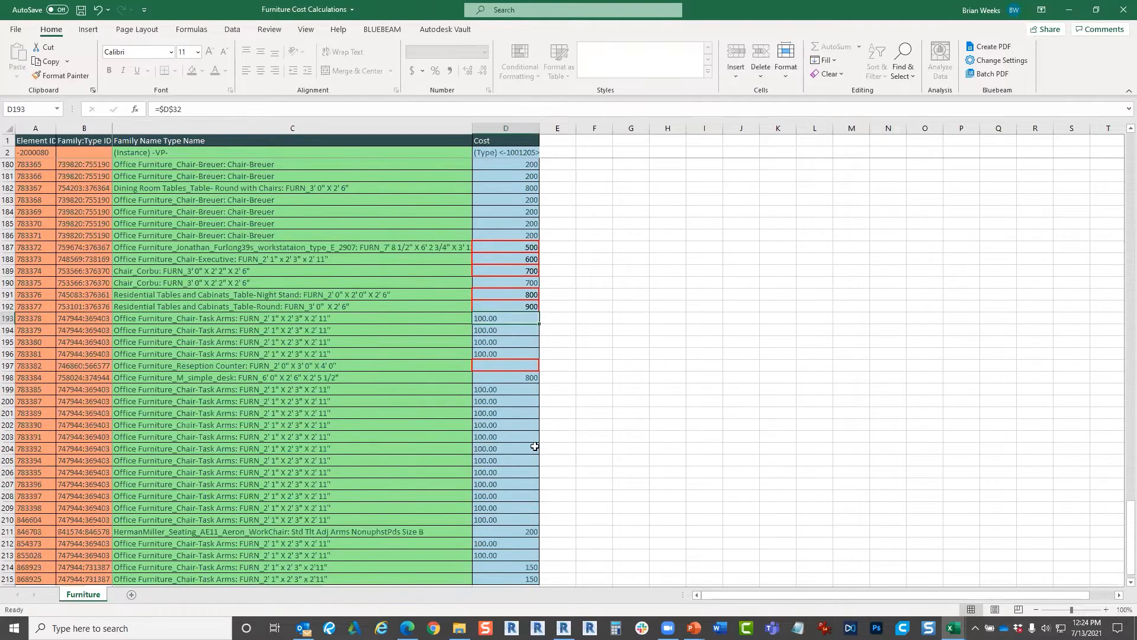
click(513, 365)
text(100)
key(Return)
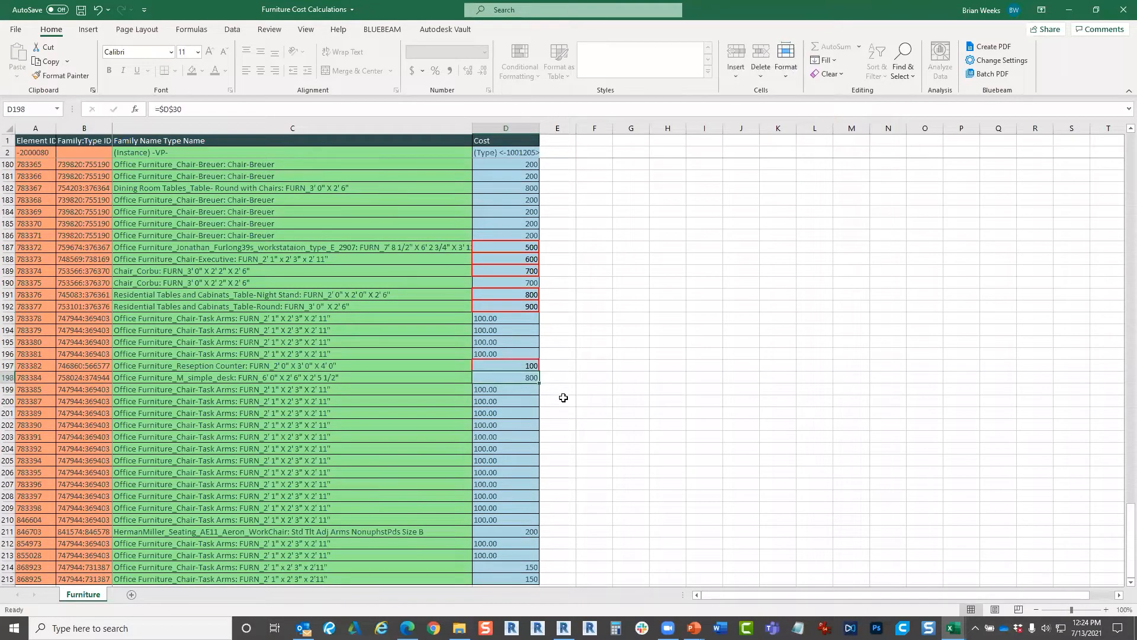
scroll(559, 384, down, 5)
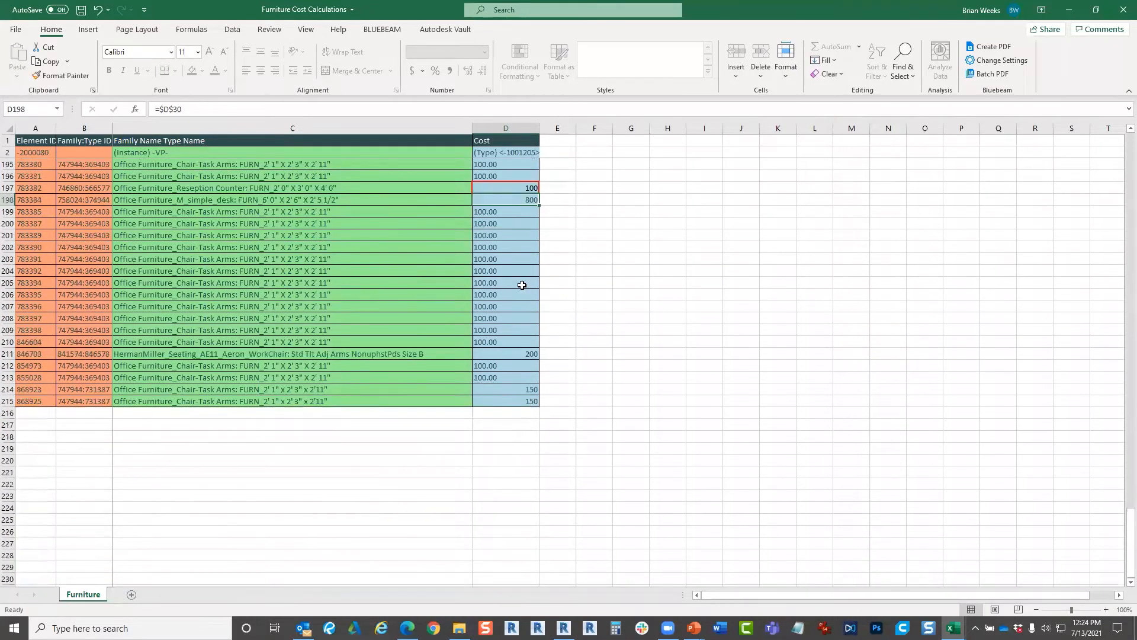
click(528, 185)
text(100)
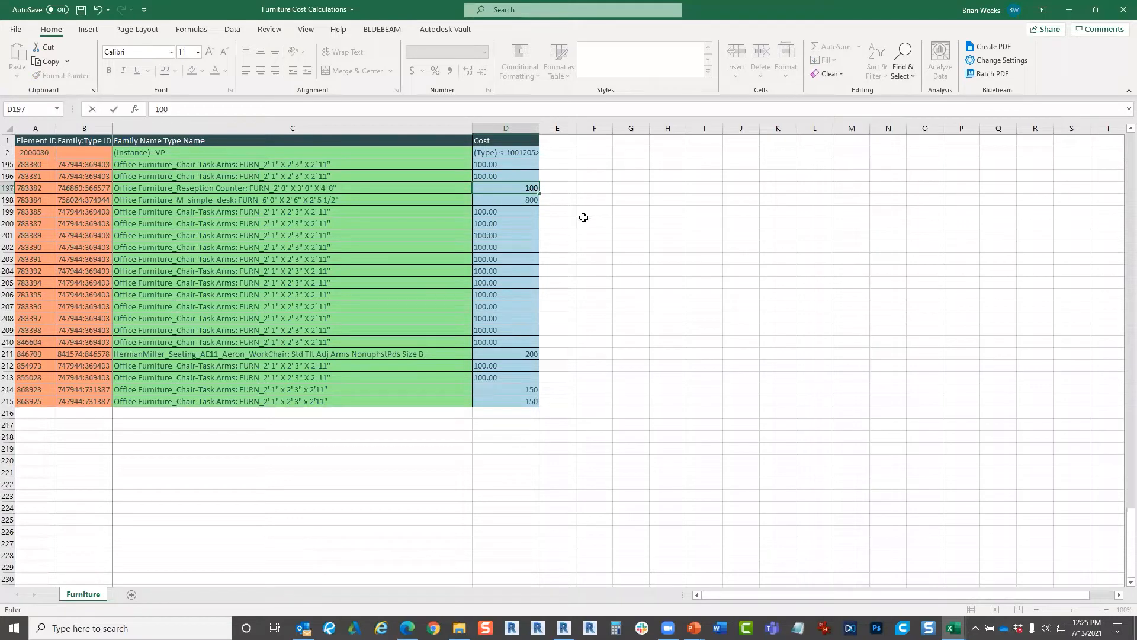
key(Return)
- Save the Furniture Cost Calculations workbook, return to Revit and relaunch Spreadsheet Link
scroll(586, 397, up, 3)
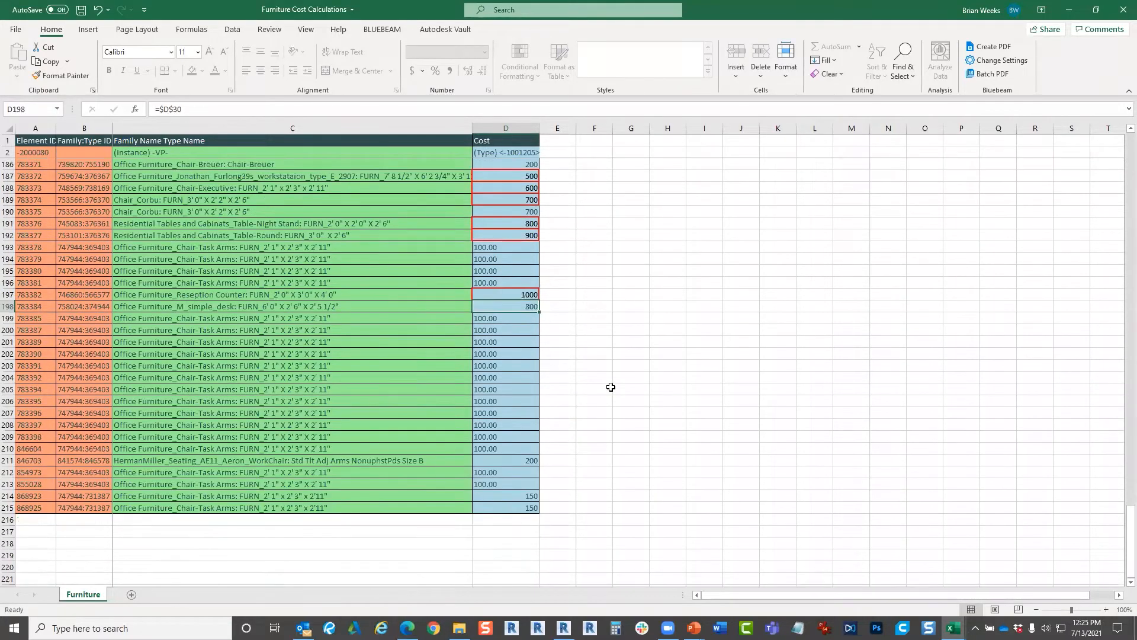
click(616, 379)
scroll(569, 367, up, 13)
scroll(566, 369, up, 20)
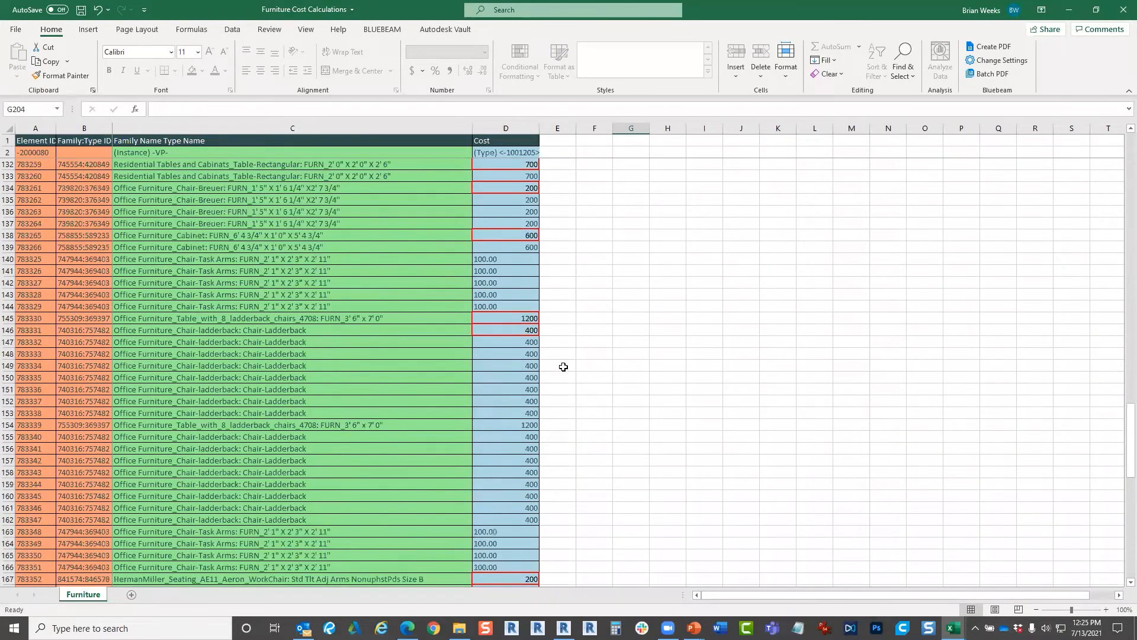
scroll(561, 366, up, 4)
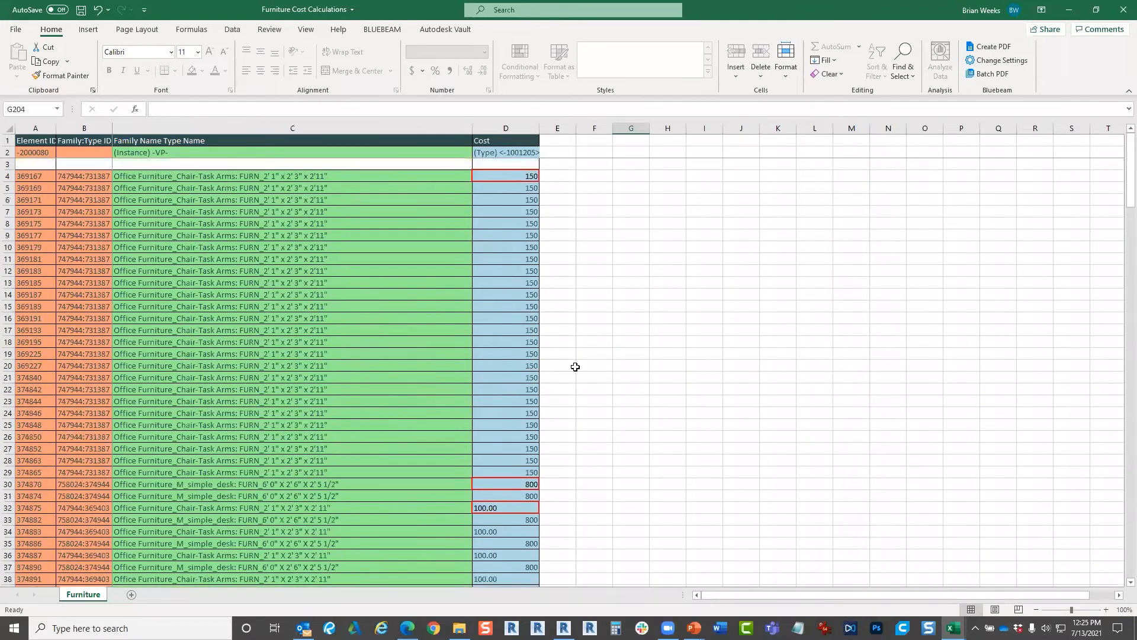
click(81, 10)
click(1066, 8)
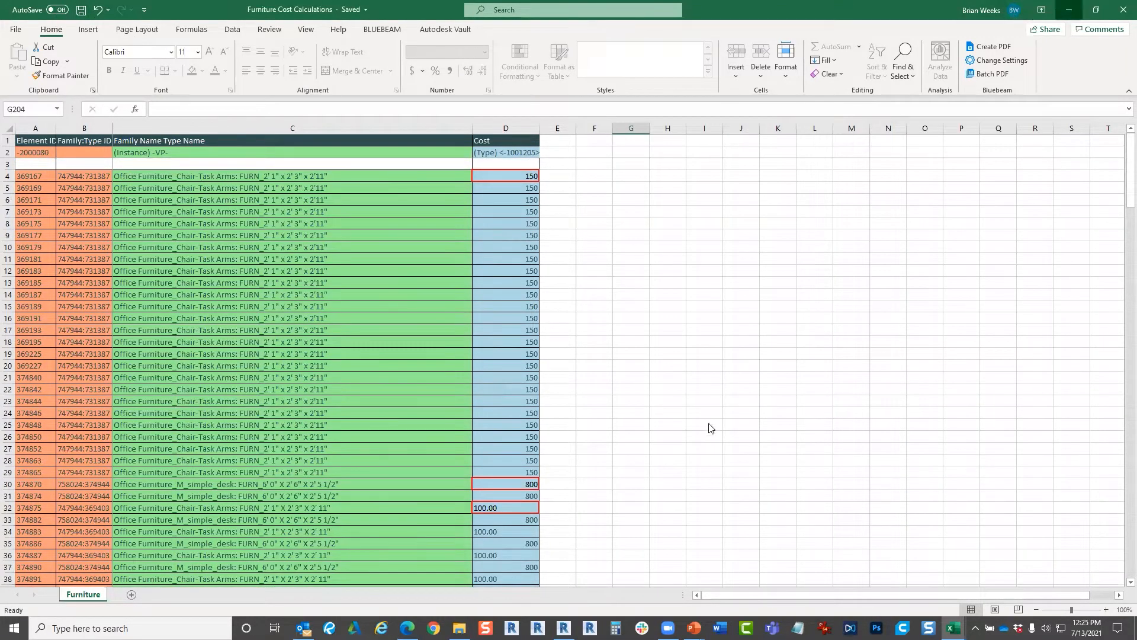
click(985, 59)
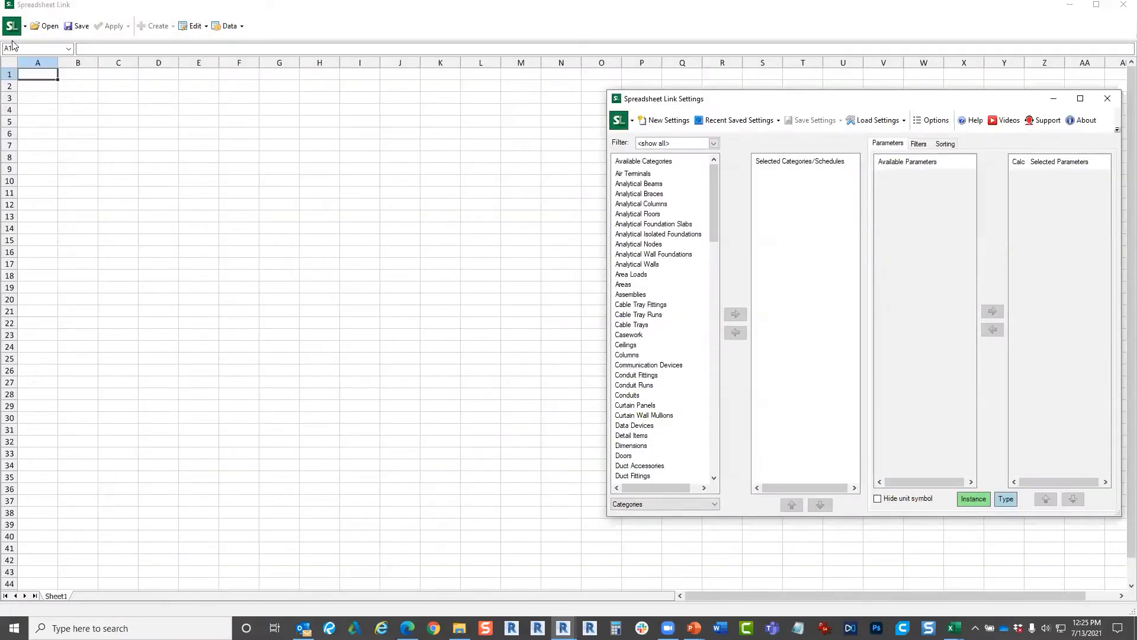
- Open the Furniture Cost Calculations workbook in Spreadsheet Link and review the filled-in Cost column of the Furniture sheet
click(45, 26)
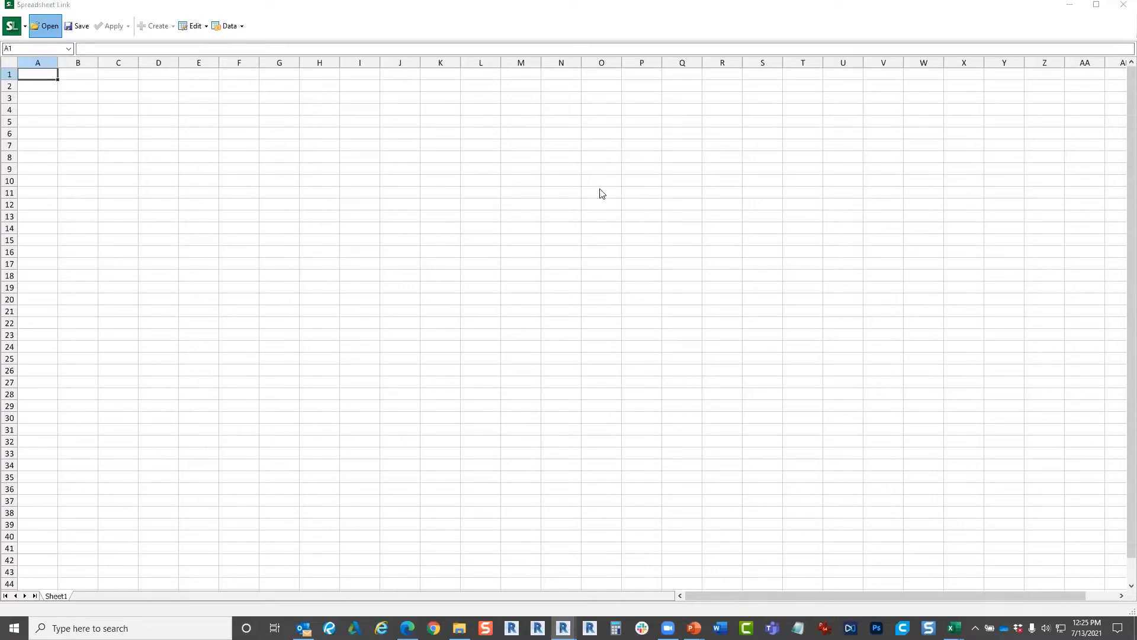
double_click(287, 126)
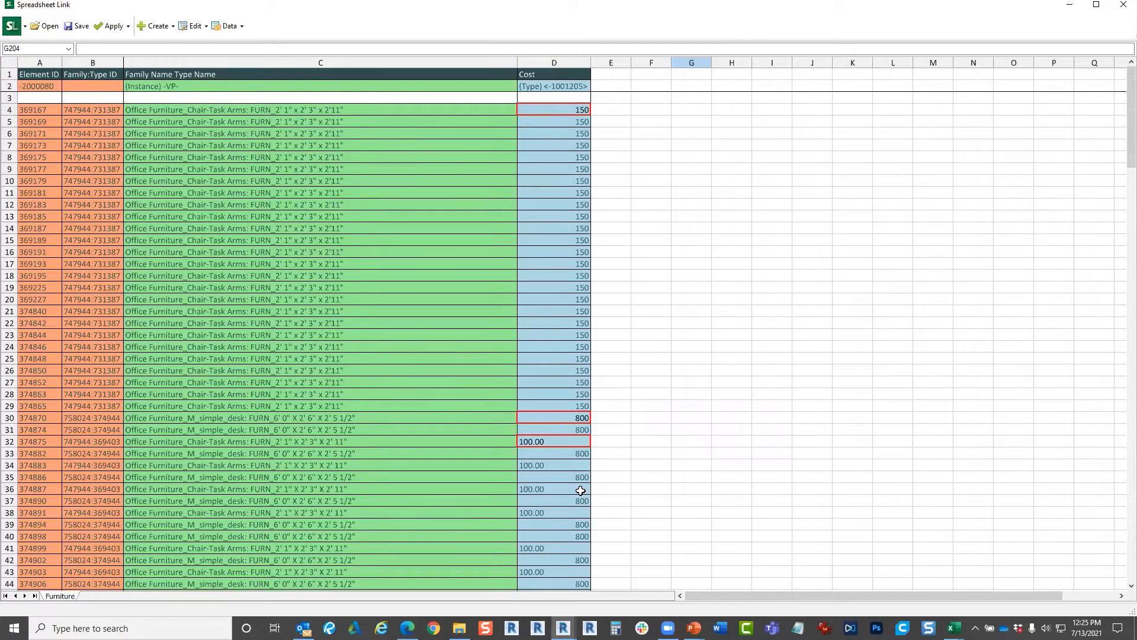
scroll(582, 472, down, 20)
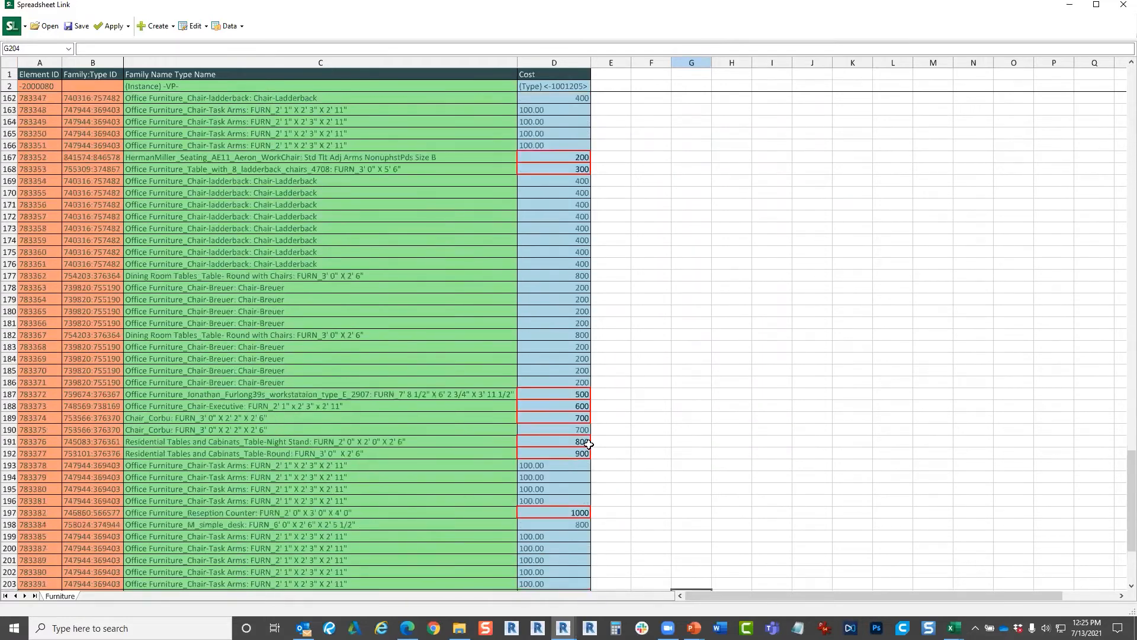
scroll(589, 446, down, 6)
scroll(601, 453, up, 20)
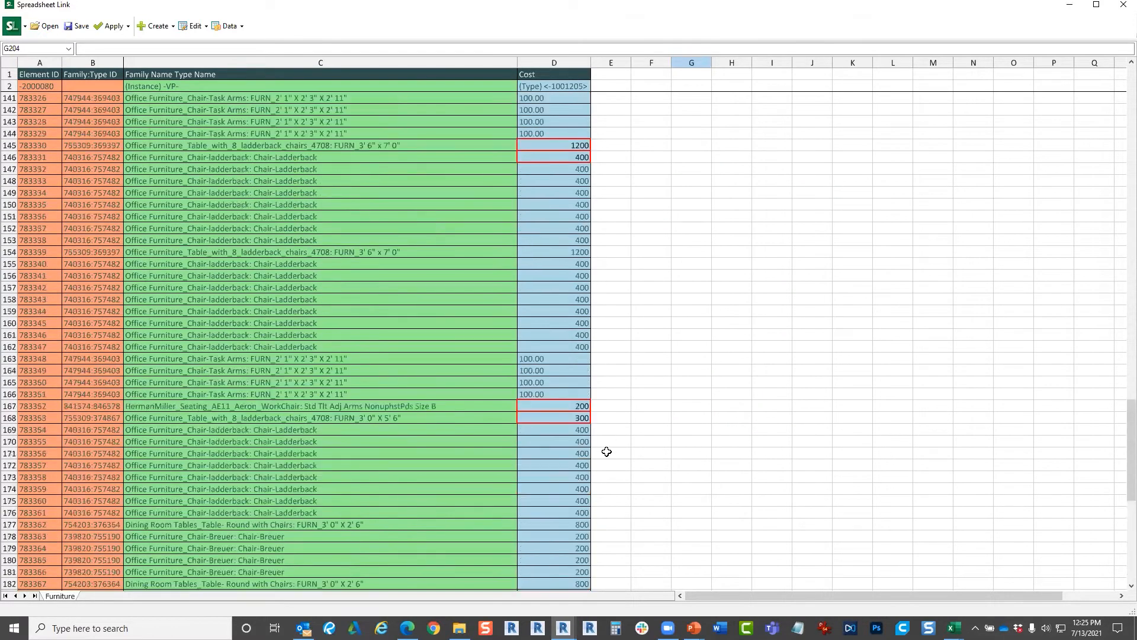
- Apply the spreadsheet values to the Revit project, dismiss the import result and close Spreadsheet Link
click(127, 27)
click(127, 45)
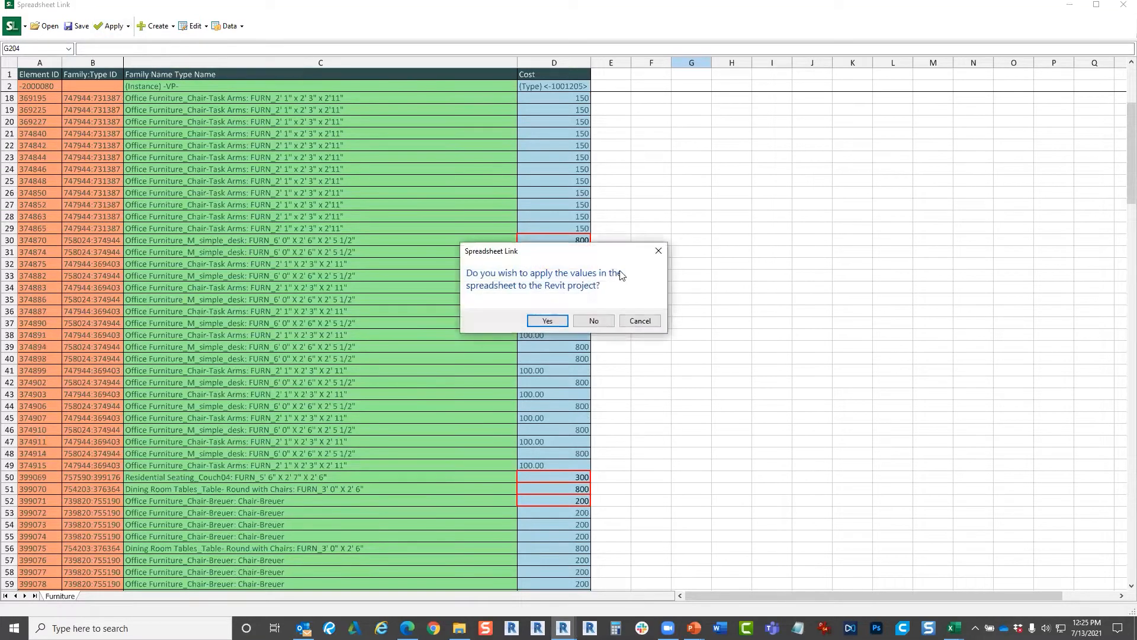
click(547, 321)
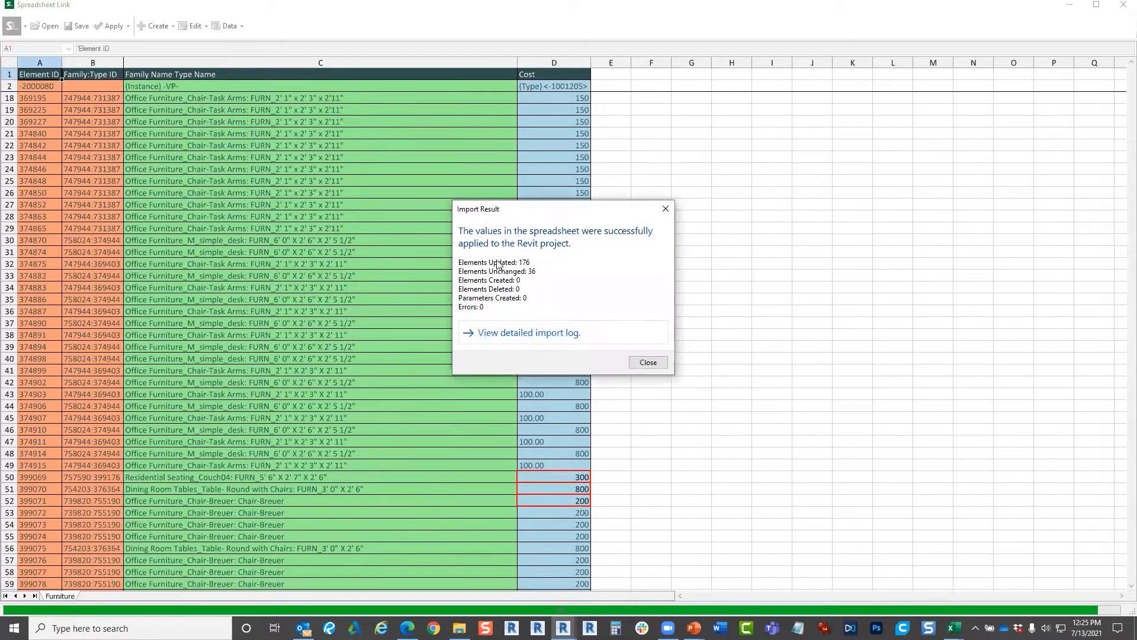
click(649, 362)
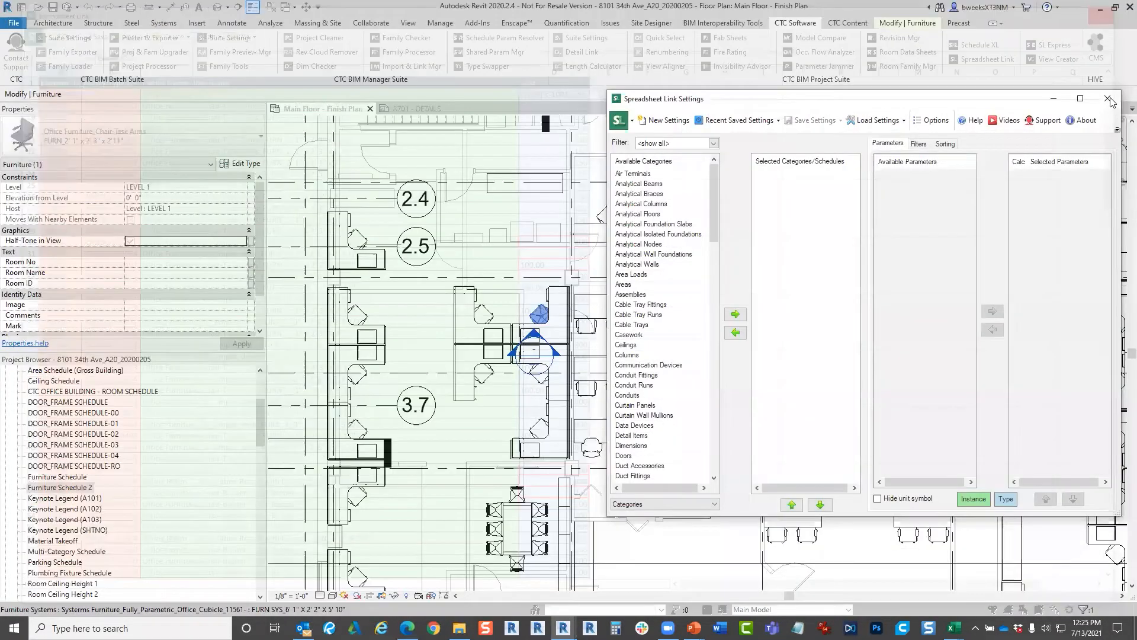
click(1006, 497)
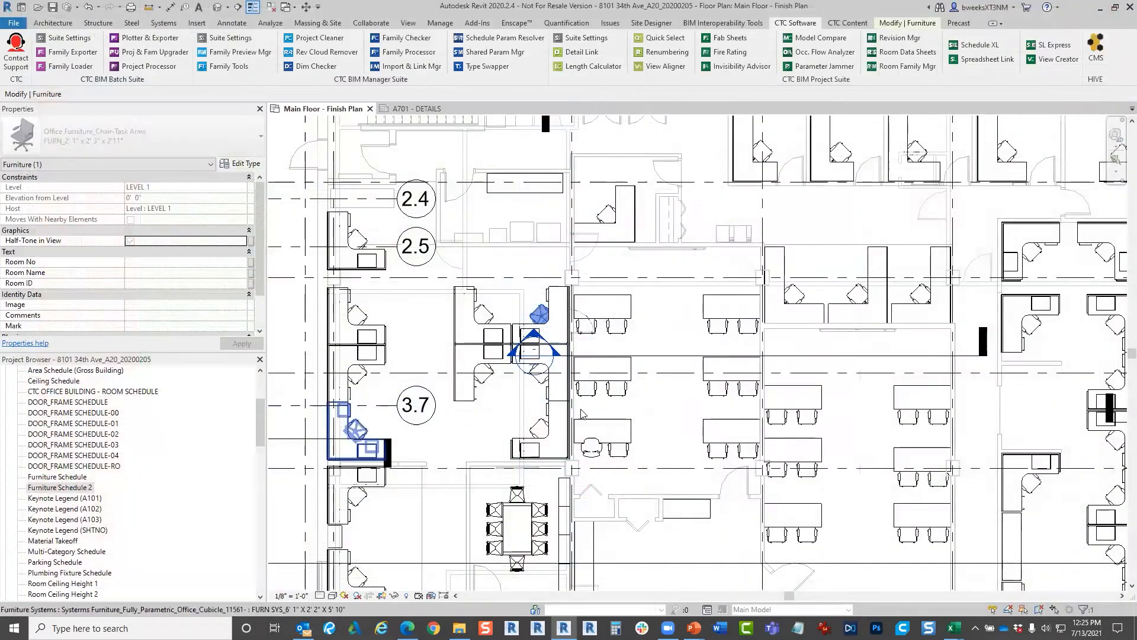
- Check the Cost in the type properties of an M_simple_desk on the Main Floor finish plan
click(622, 307)
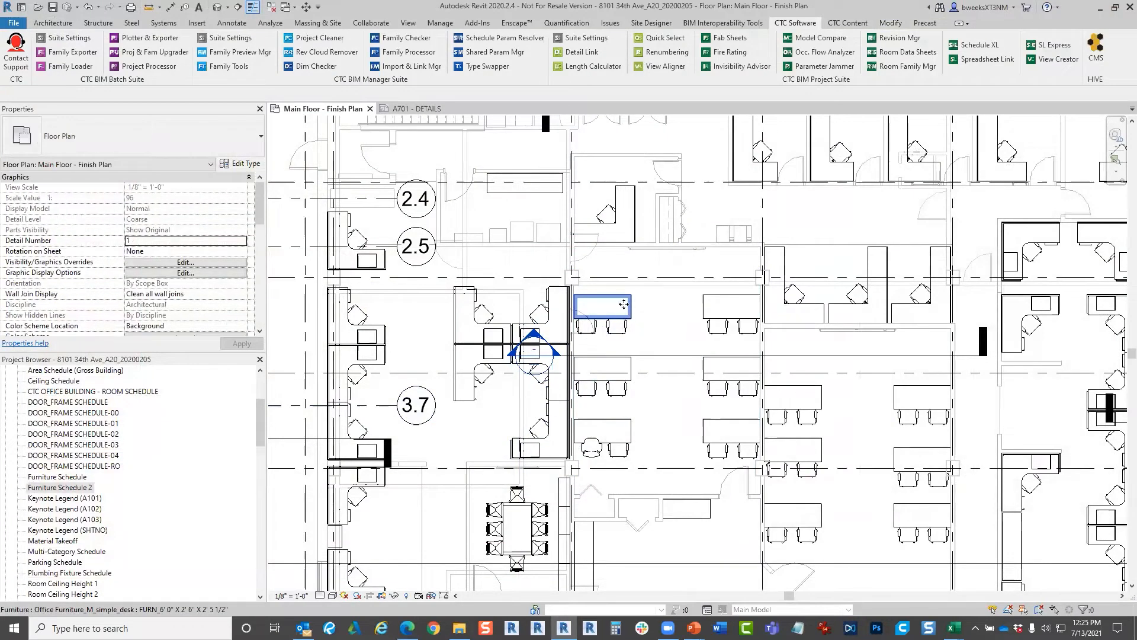
click(240, 164)
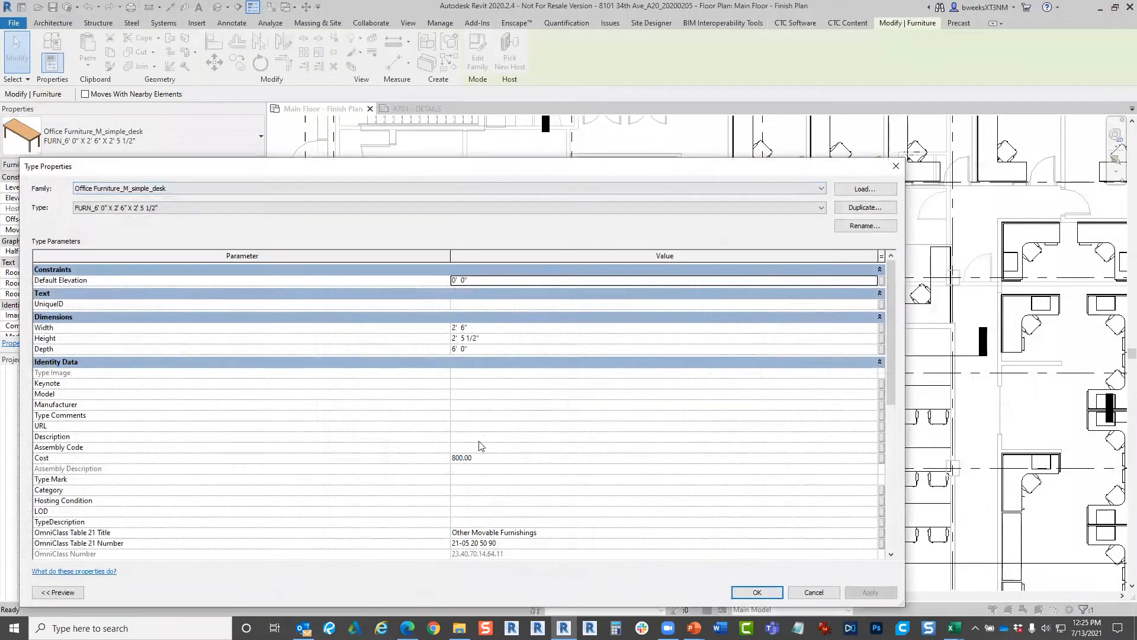
click(487, 460)
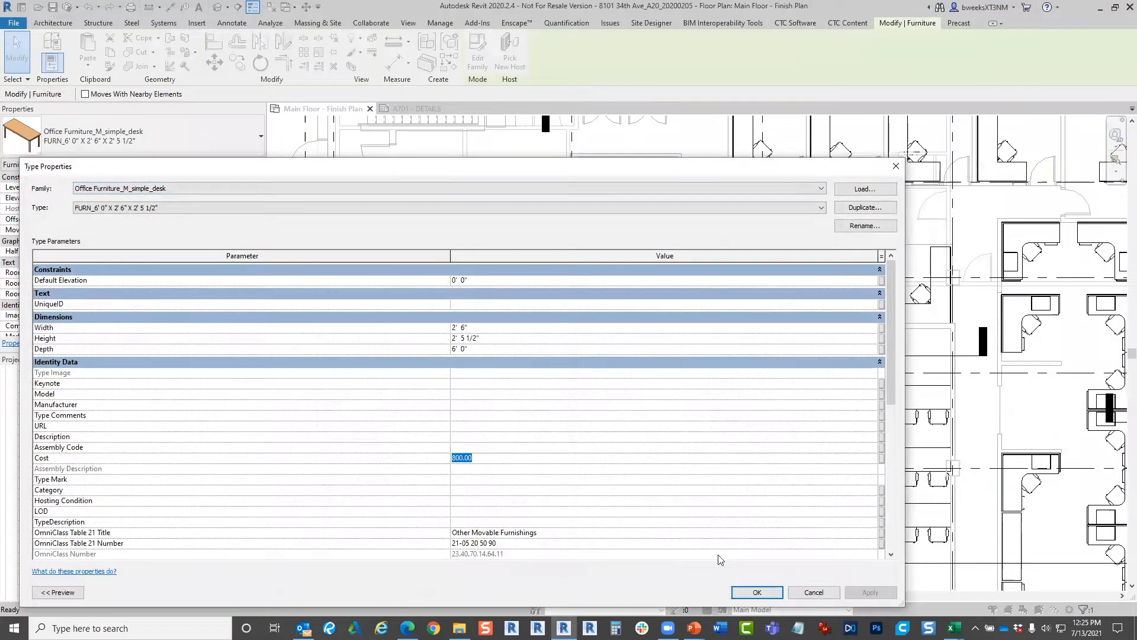
click(757, 592)
- Check the Cost in the type properties of one ladderback chair nested in the eight-chair table
scroll(727, 360, down, 4)
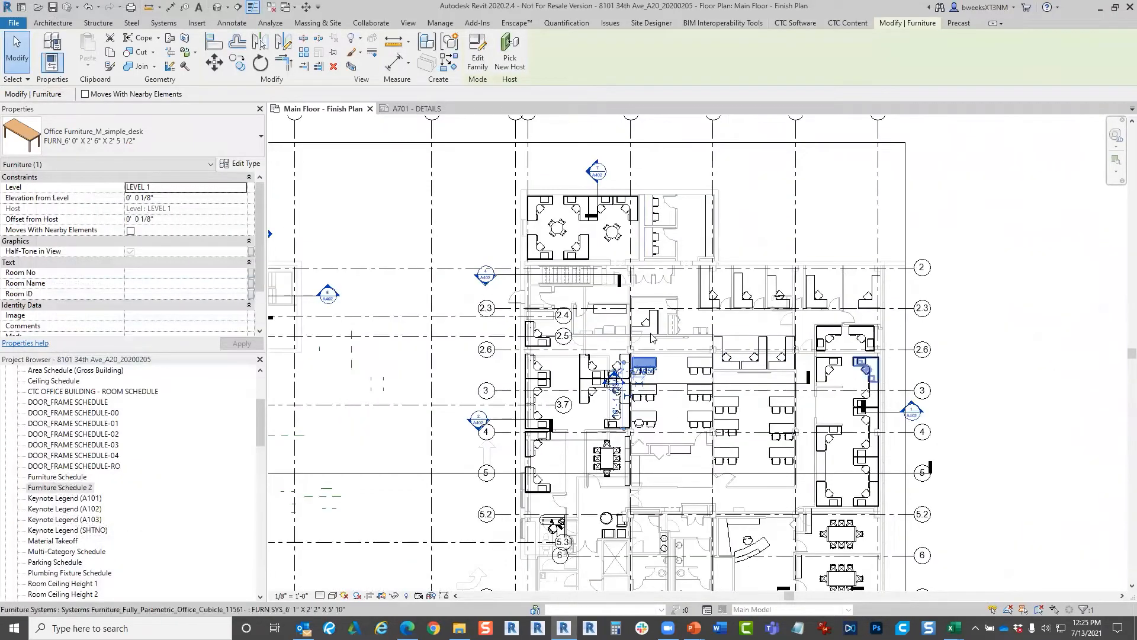
scroll(723, 516, up, 5)
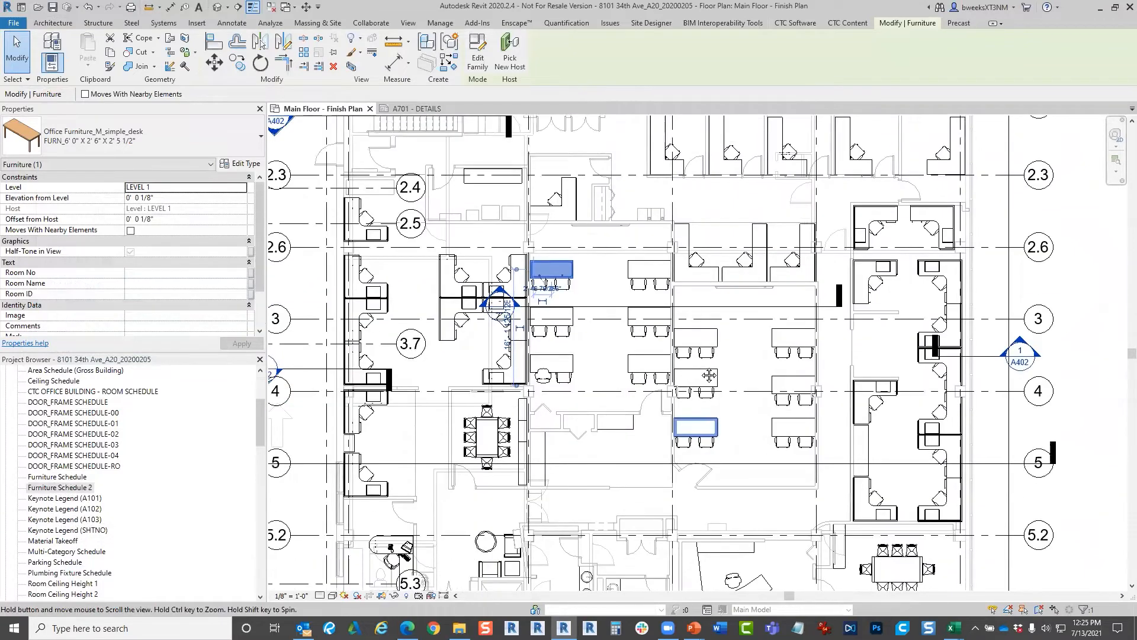
click(496, 397)
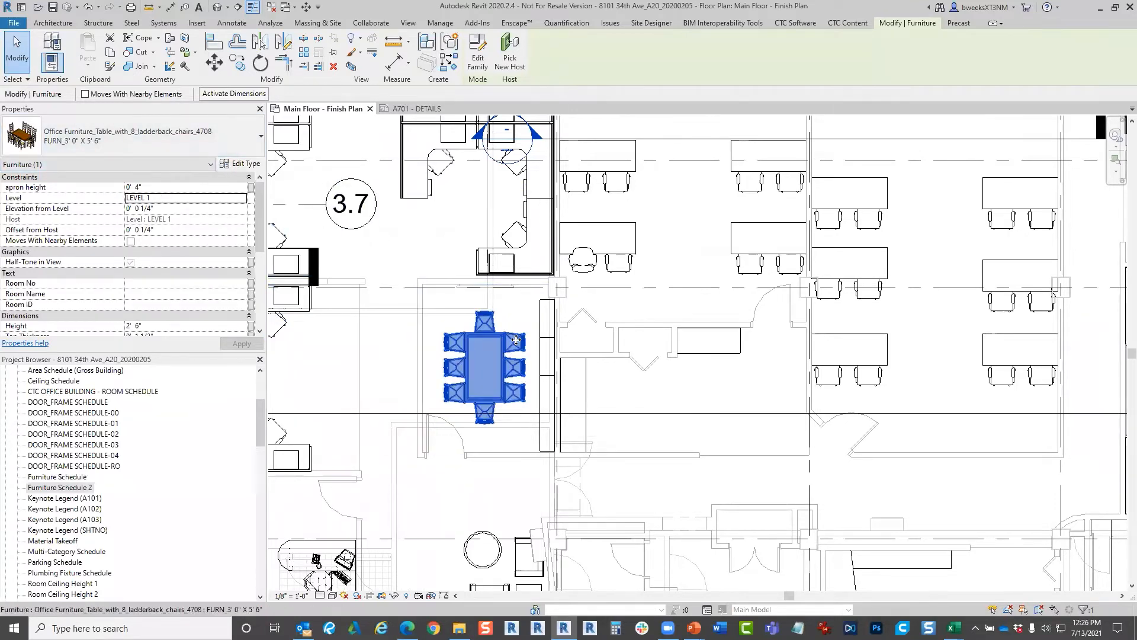
scroll(516, 340, up, 2)
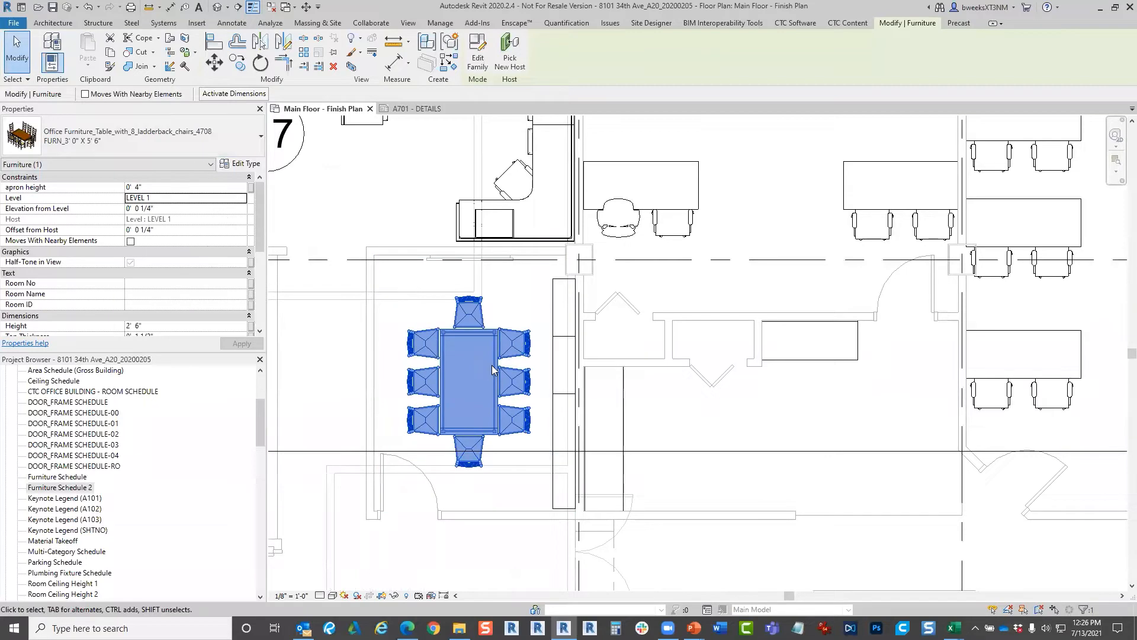
key(Escape)
click(518, 356)
key(Tab)
click(519, 356)
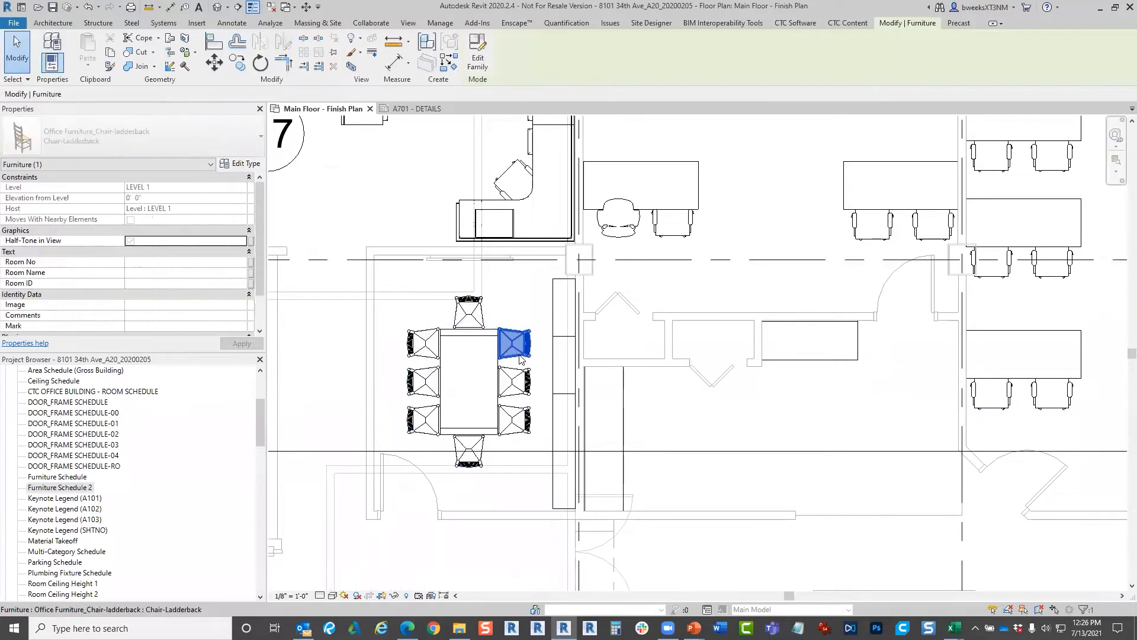
click(240, 164)
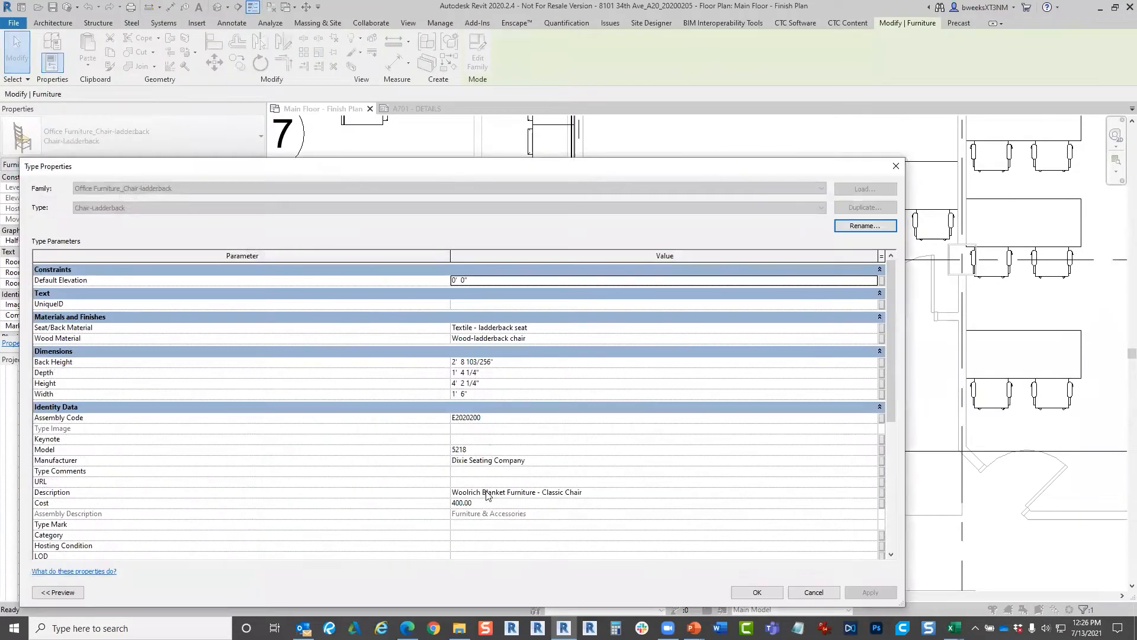
click(481, 503)
click(70, 504)
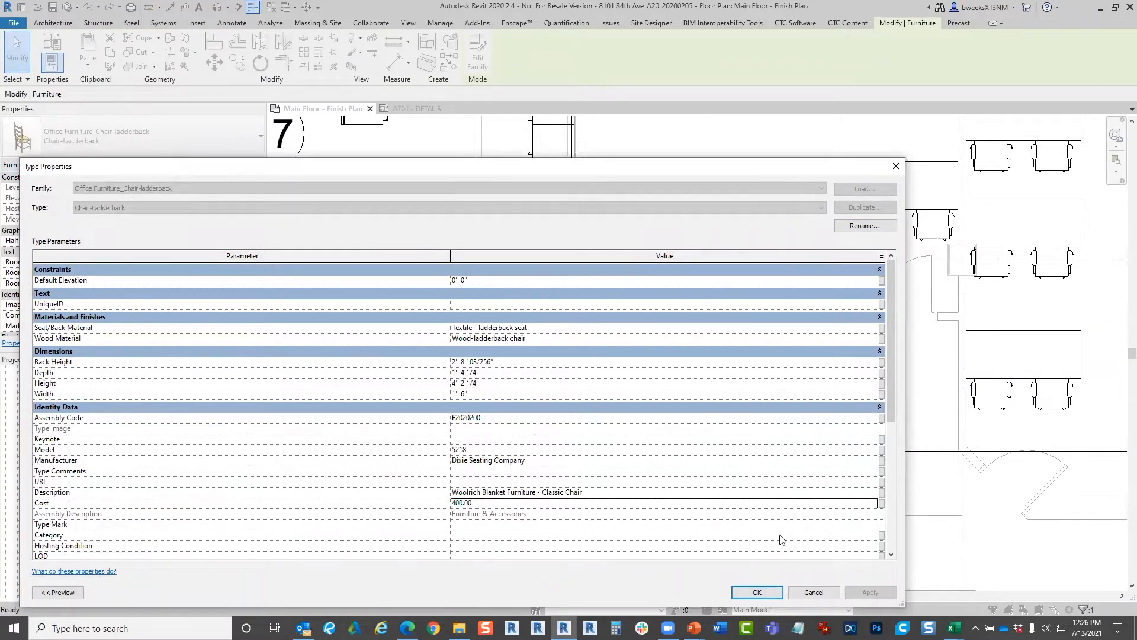
click(766, 589)
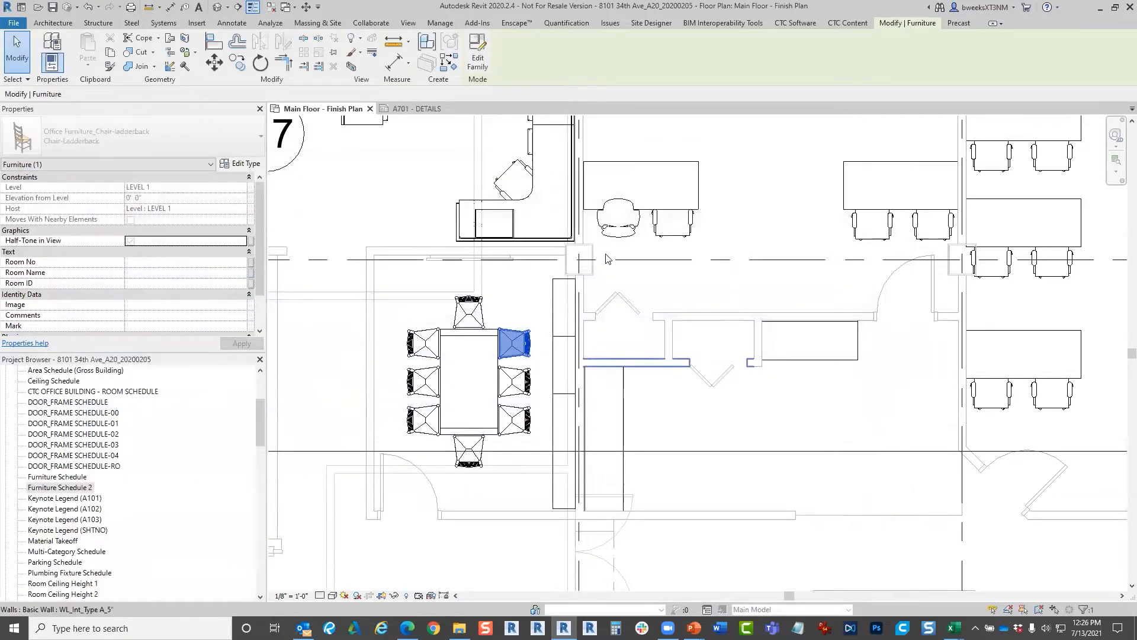
key(Escape)
scroll(719, 359, down, 3)
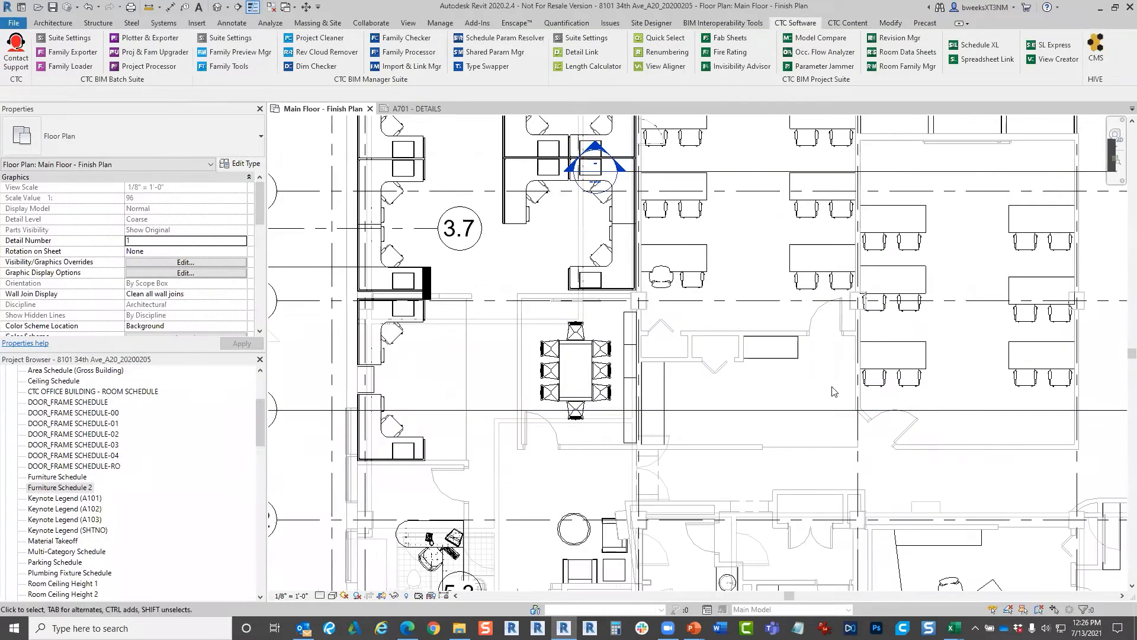
- Relaunch Spreadsheet Link and reopen the Furniture Cost Calculations workbook
scroll(853, 365, down, 2)
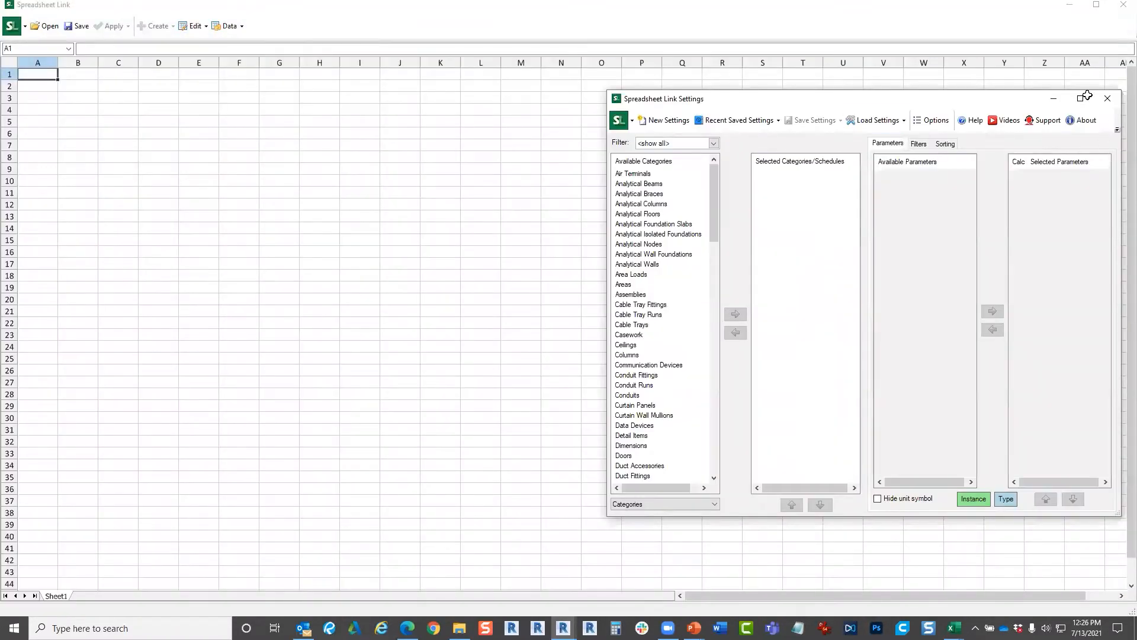
click(55, 32)
click(41, 32)
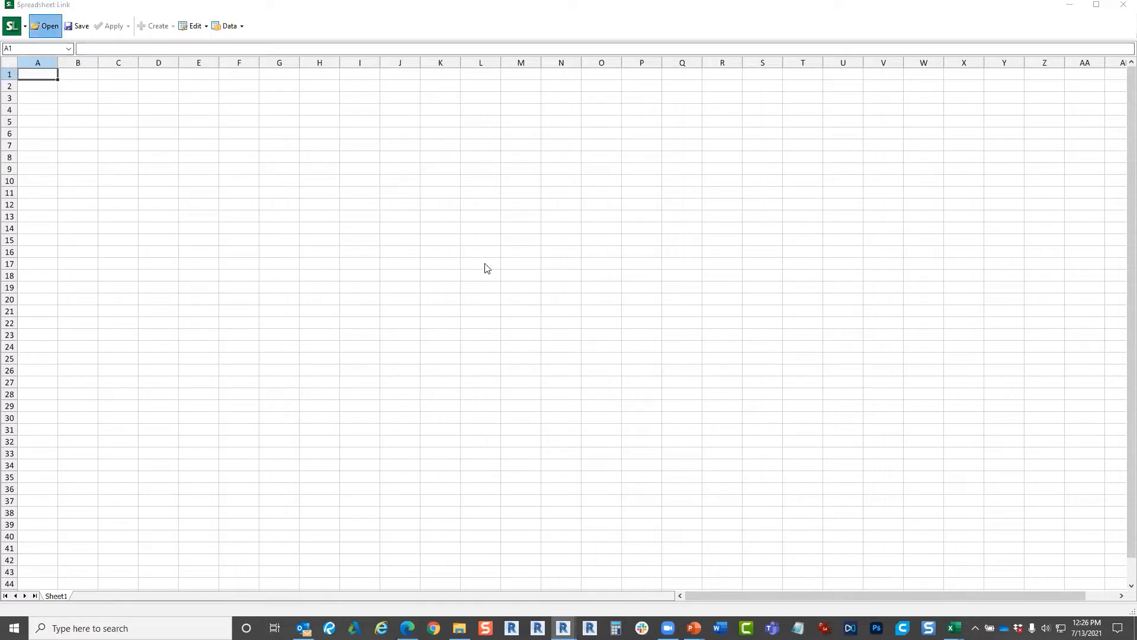
double_click(288, 126)
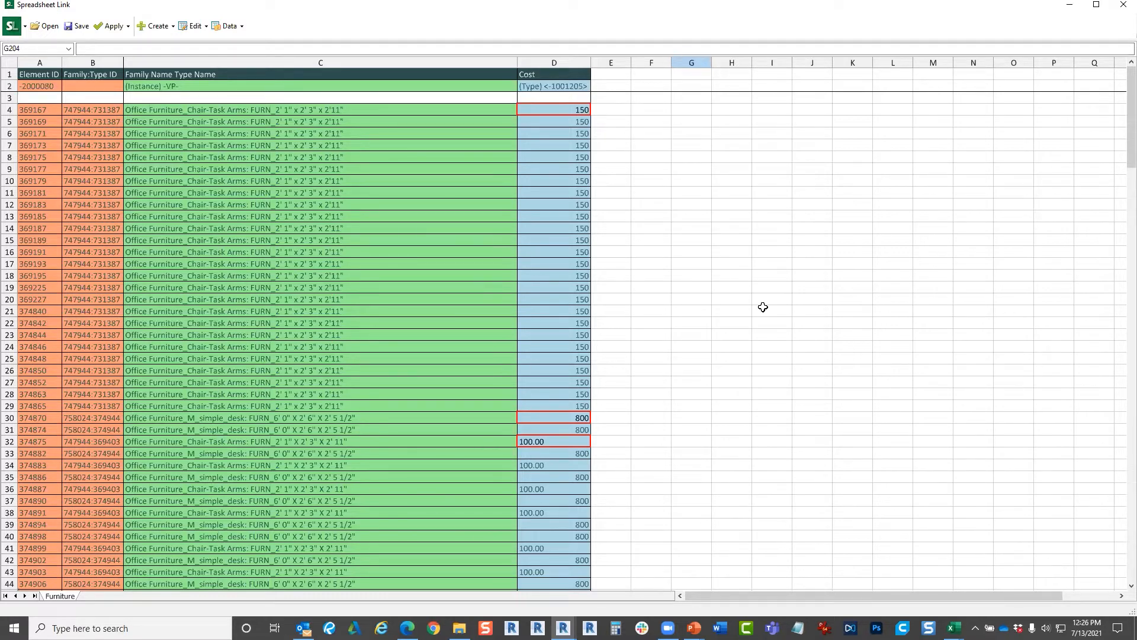
- Add a new sheet to the workbook and rename it FURNITURE TOTAL COST
right_click(65, 600)
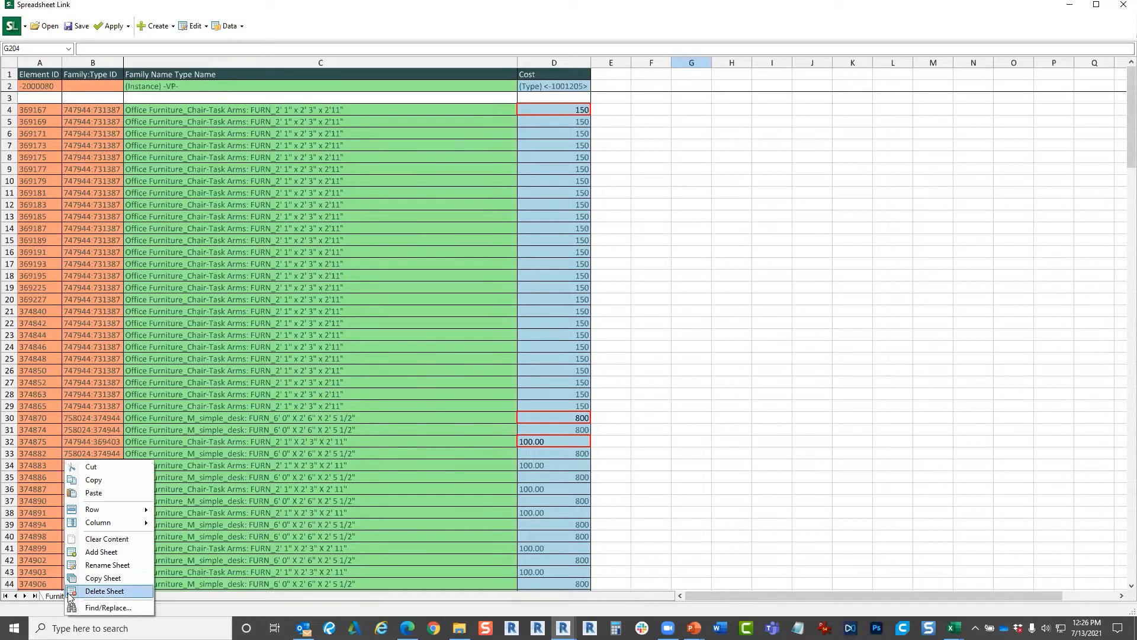
click(98, 553)
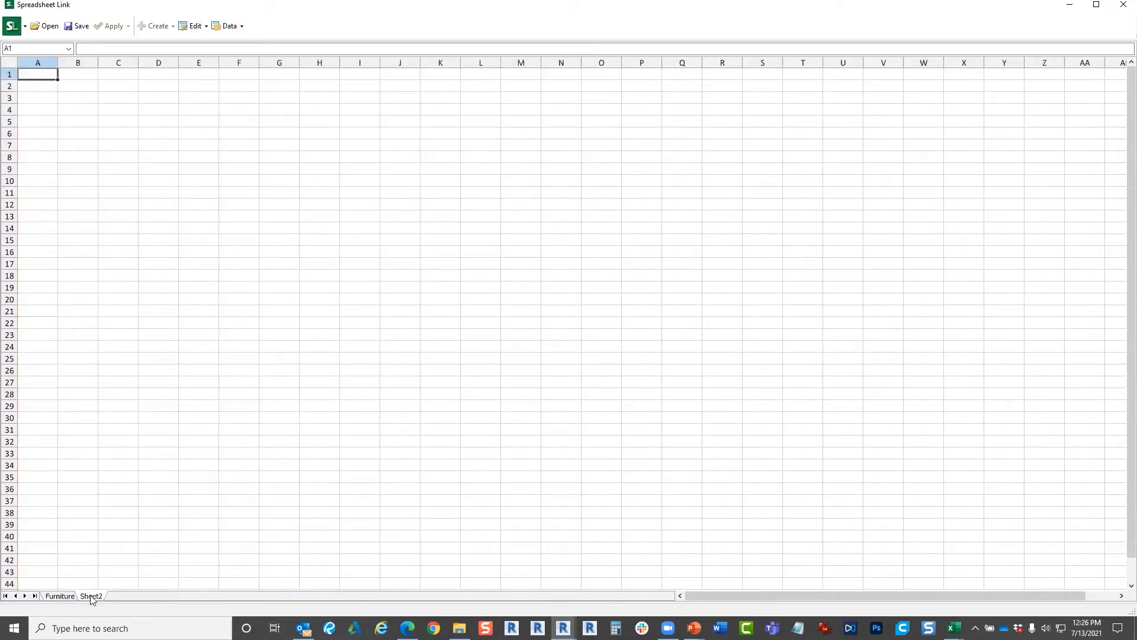
click(60, 596)
click(91, 597)
right_click(97, 597)
click(129, 565)
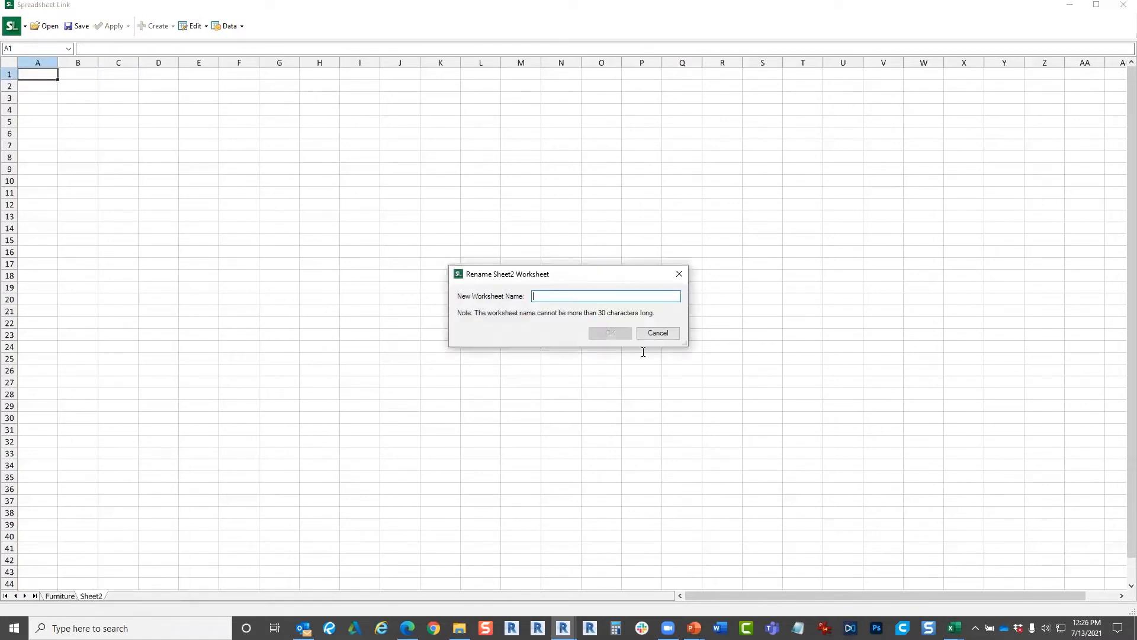
text(f)
key(BackSpace)
key(Caps_Lock)
text(FURNITURE TOTAL COST)
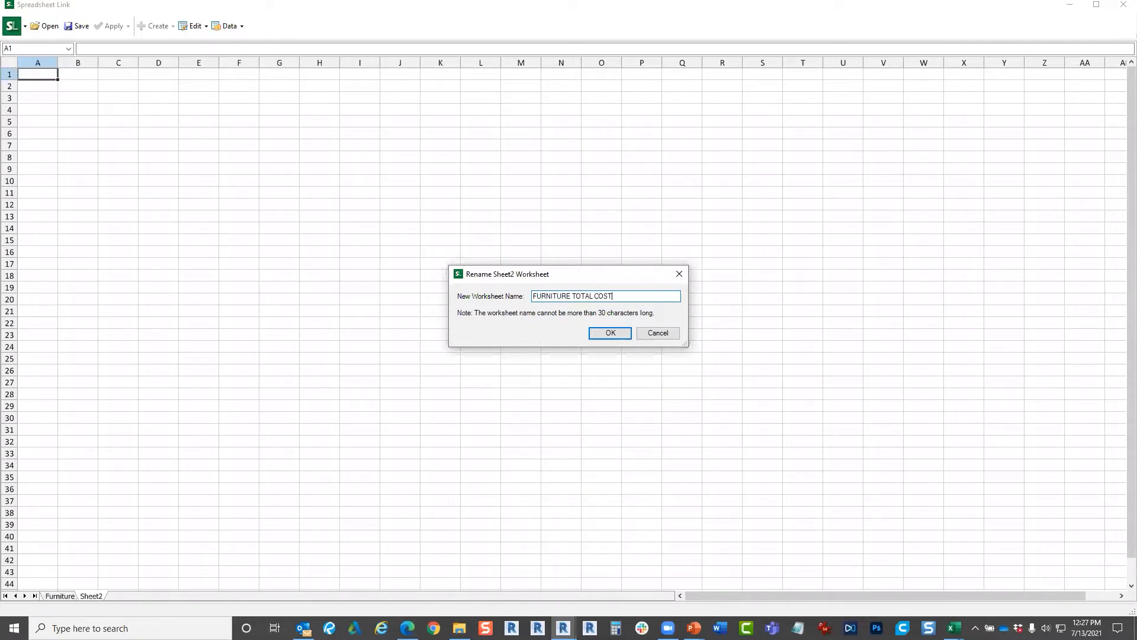
click(614, 337)
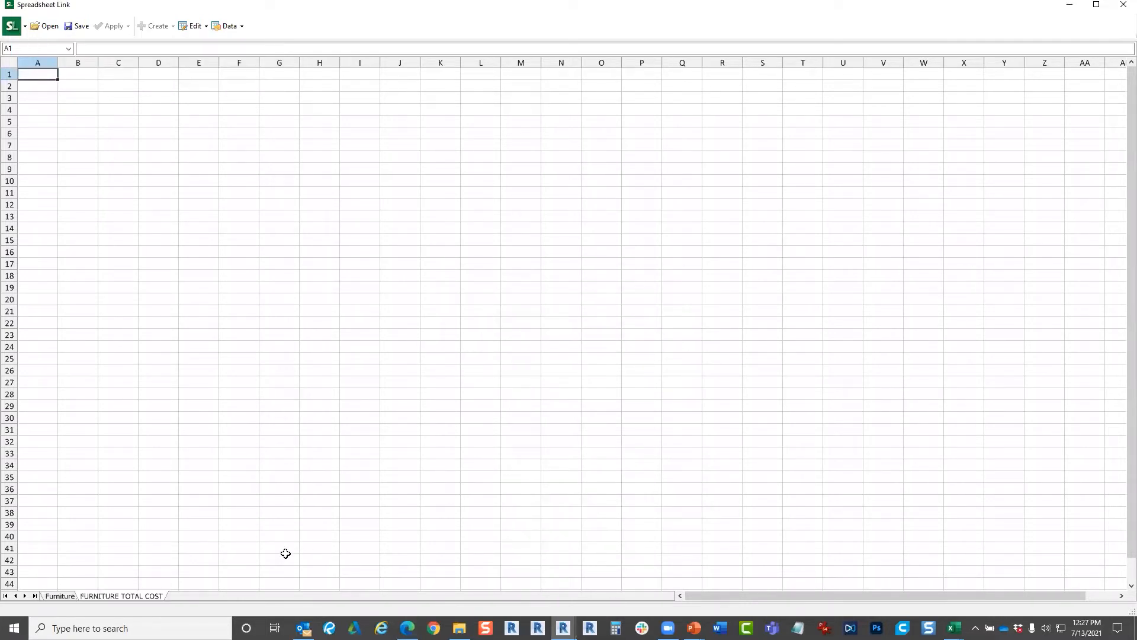
click(67, 596)
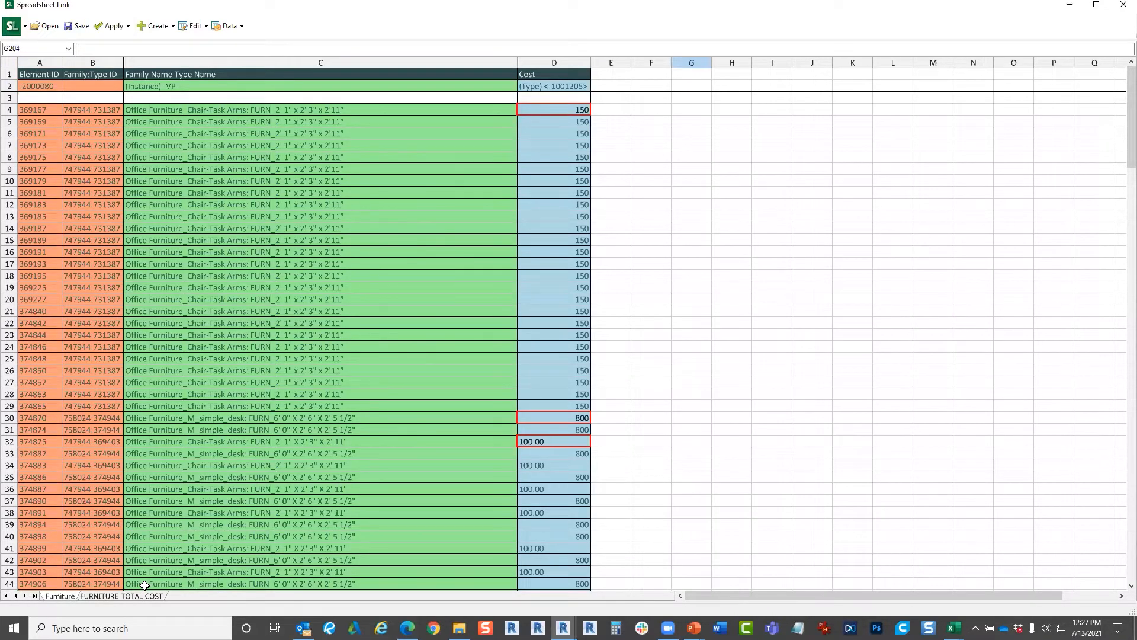
click(105, 596)
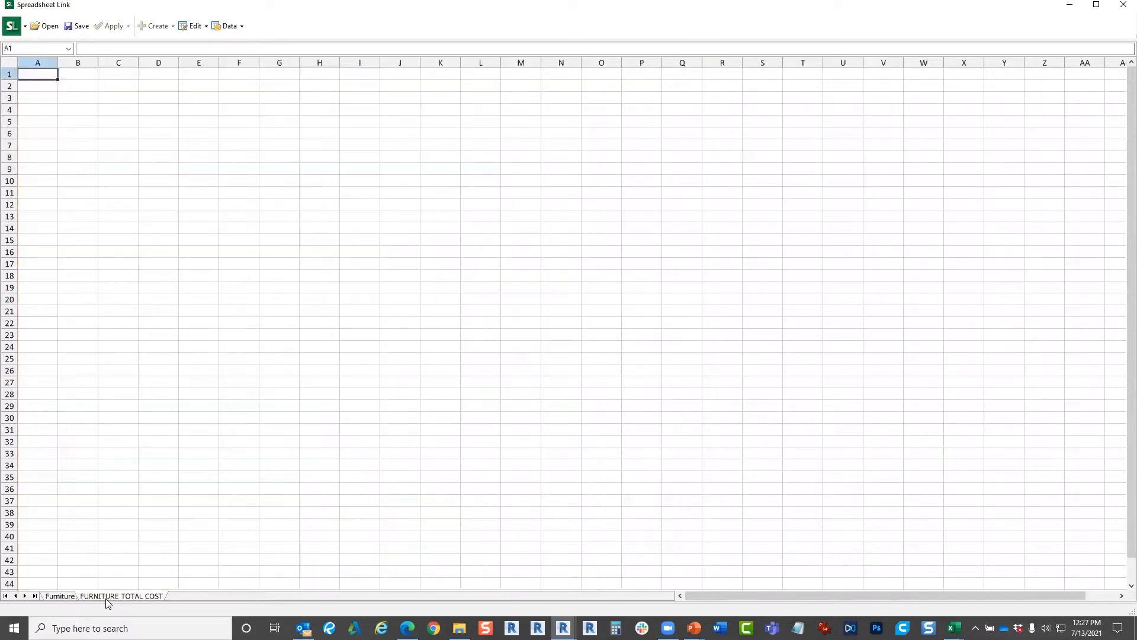
click(60, 596)
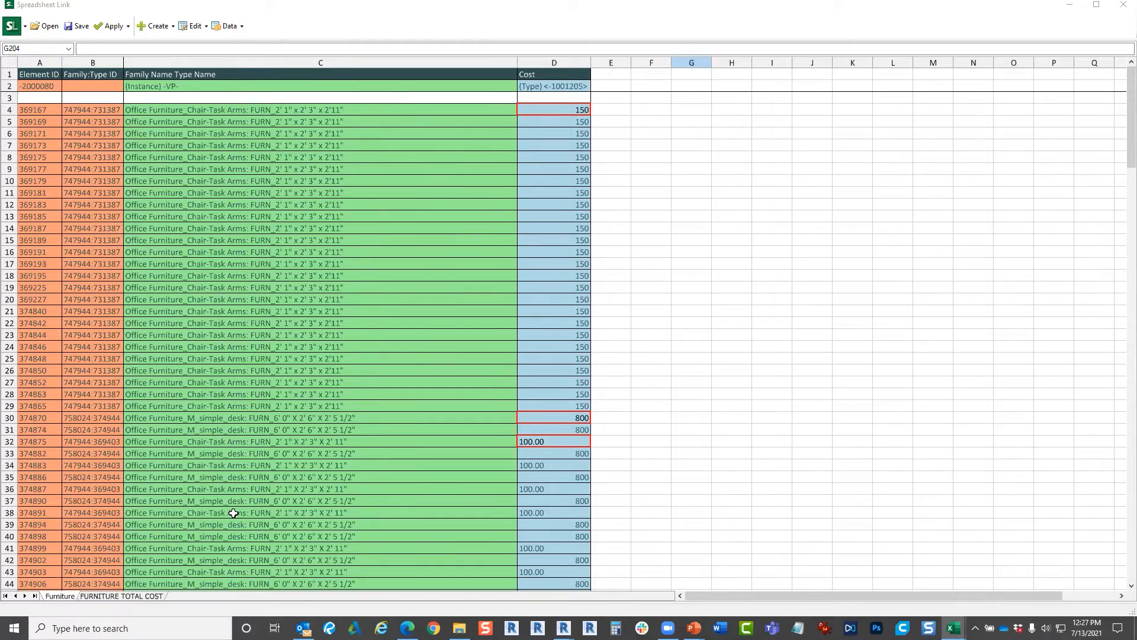
click(111, 597)
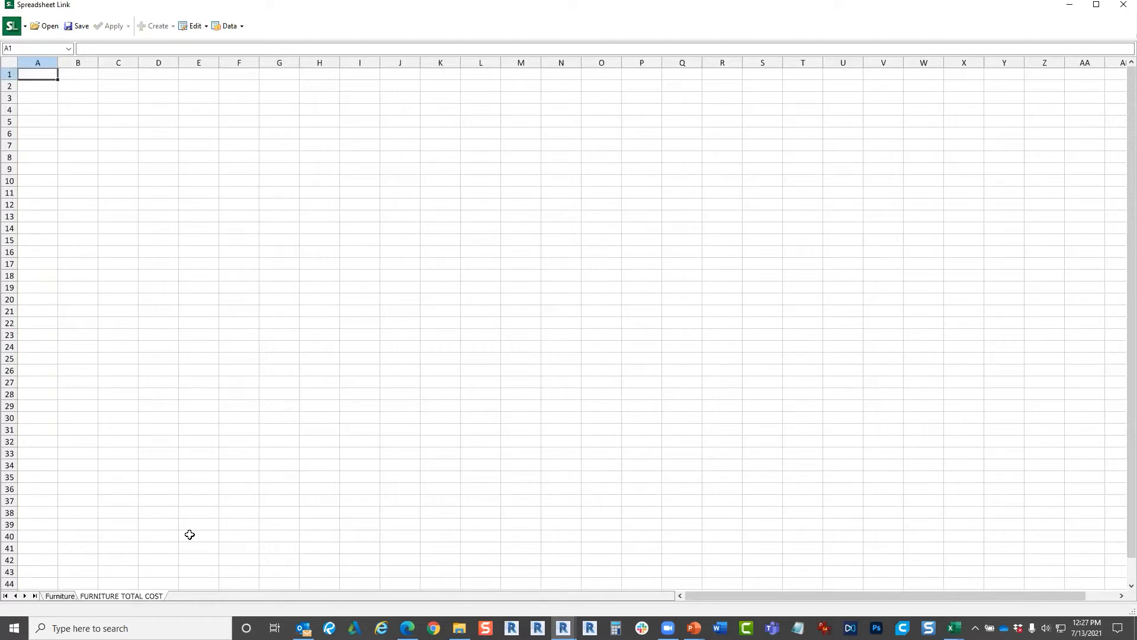
click(116, 224)
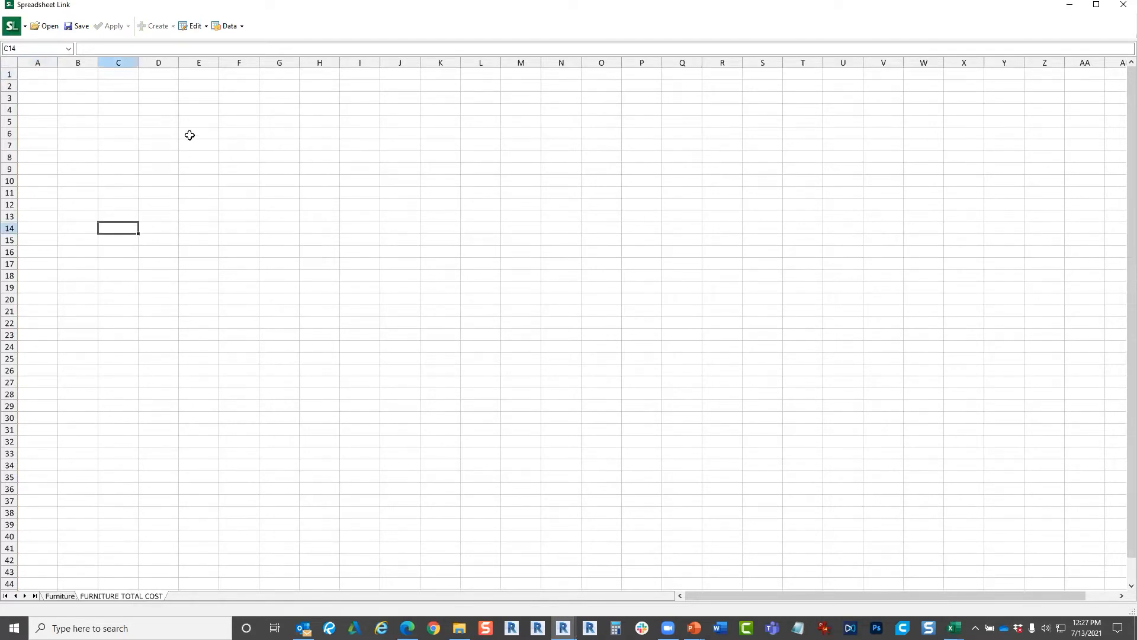
- Examine the Cost values of the task-arms chairs and simple desk on the Furniture sheet, comparing with the FURNITURE TOTAL COST sheet
click(64, 595)
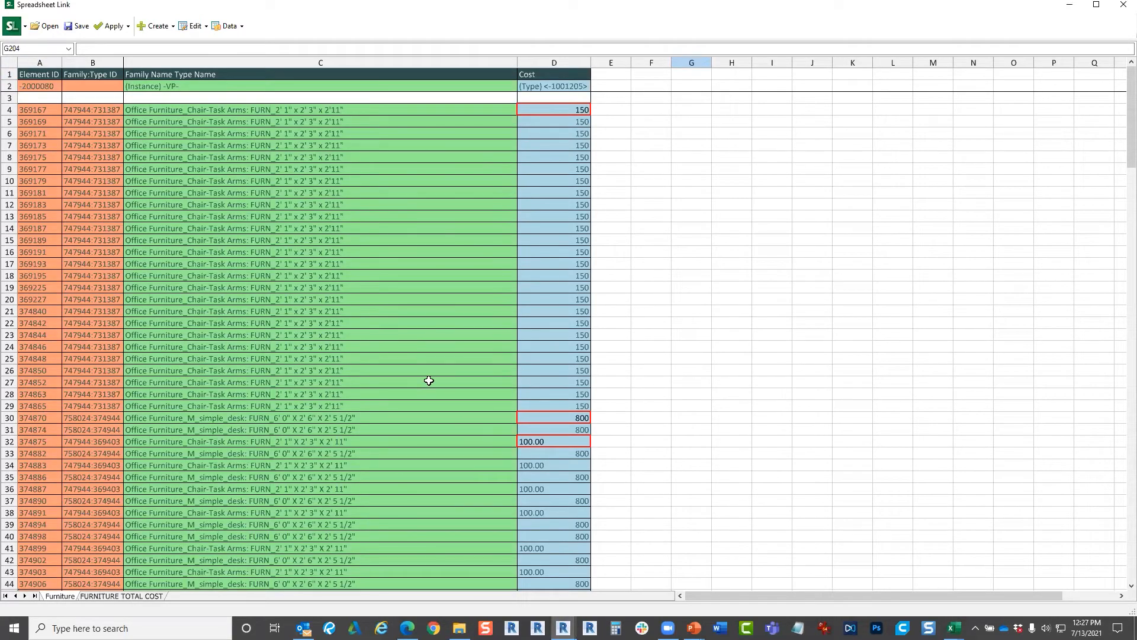
click(577, 110)
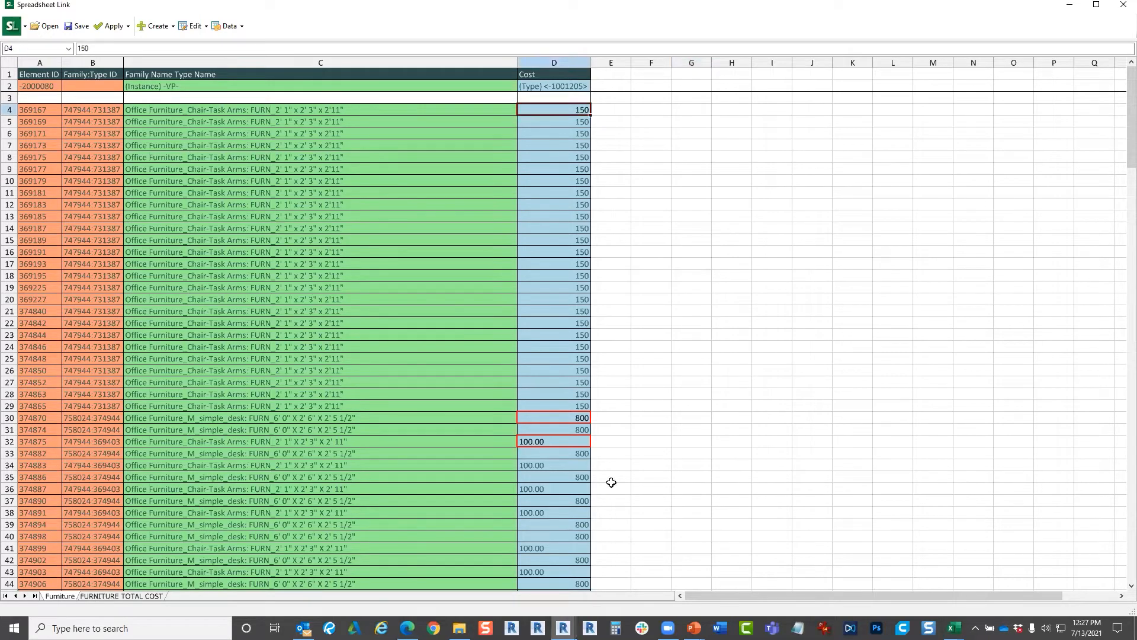
click(579, 418)
click(577, 441)
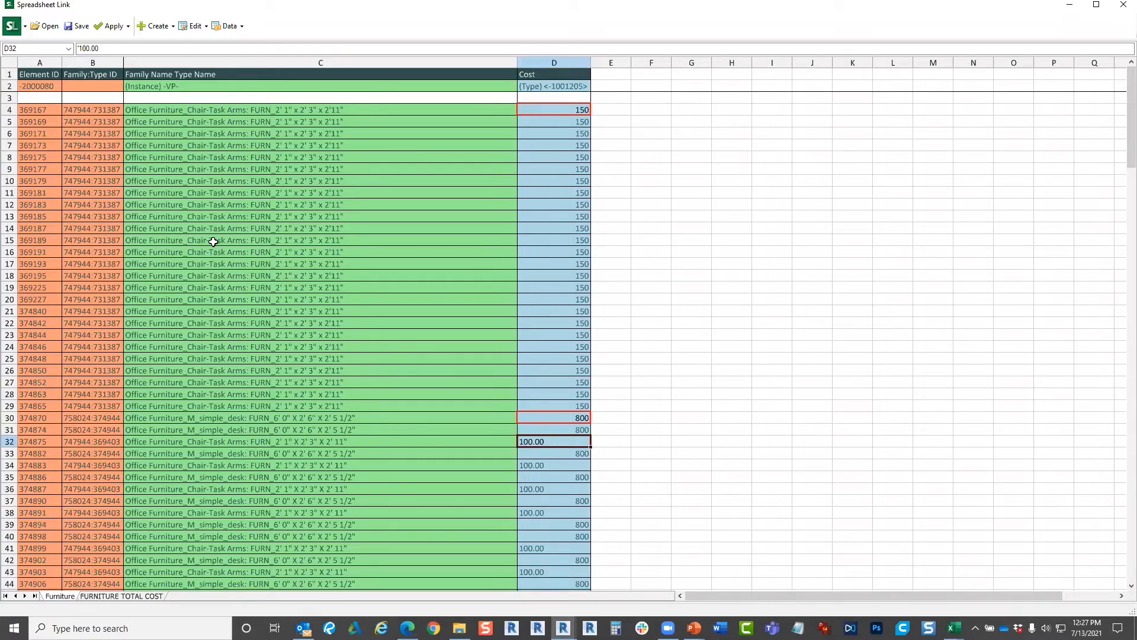
click(140, 596)
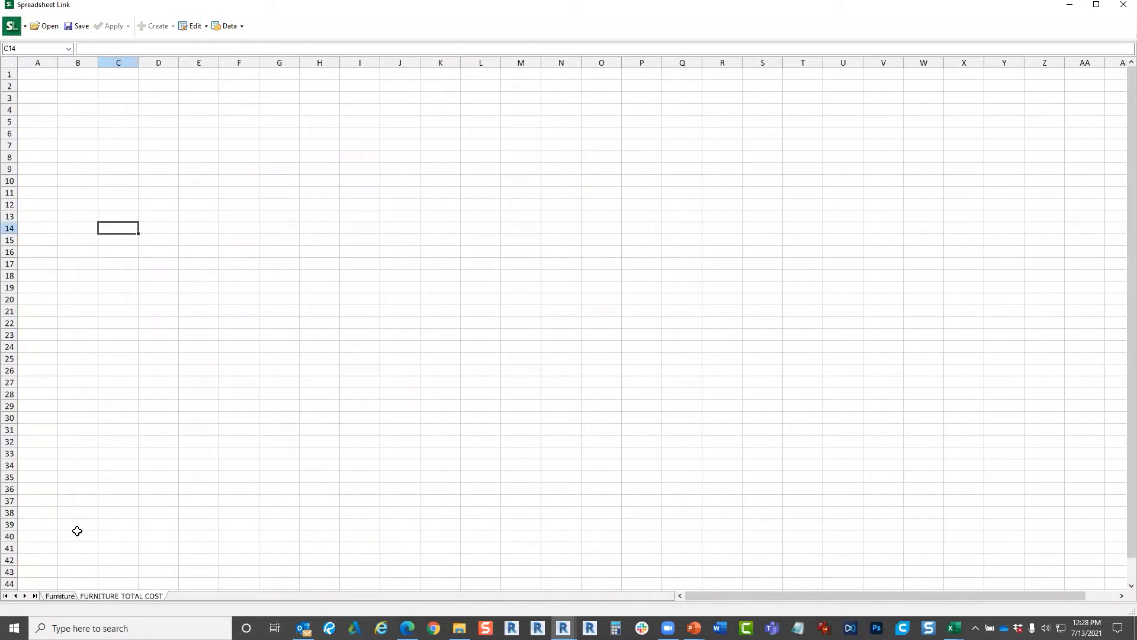
click(63, 597)
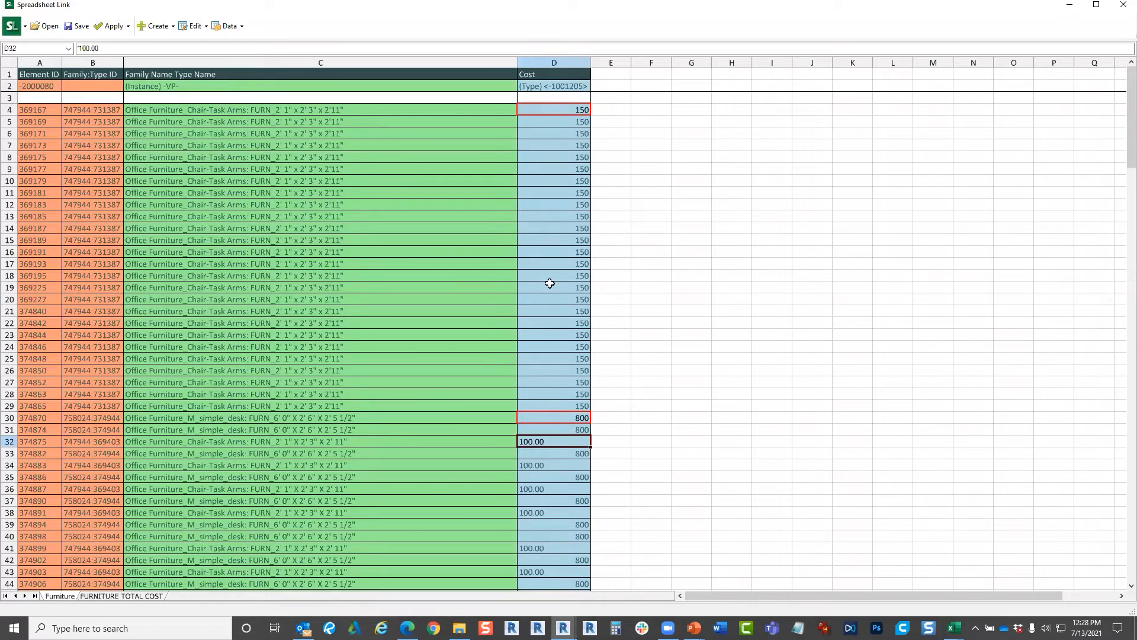
click(124, 599)
- Copy the 2' 1" x 2' 3" x 2'11" task-arms chair name from Furniture into A2 of FURNITURE TOTAL COST and fit column A
click(59, 597)
click(296, 113)
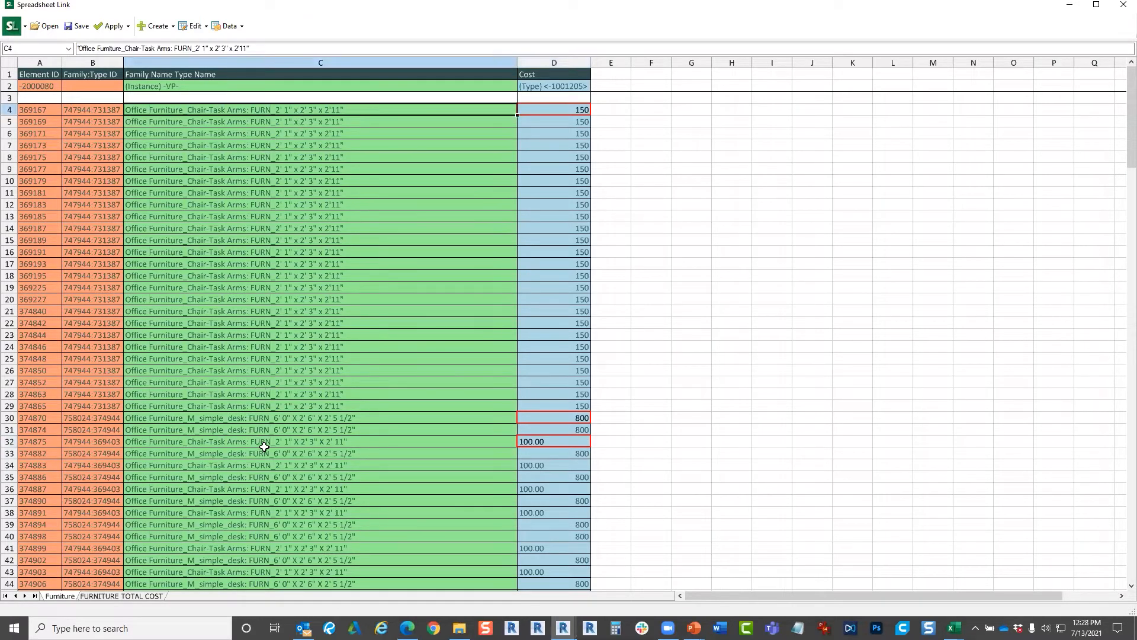
click(136, 597)
click(47, 87)
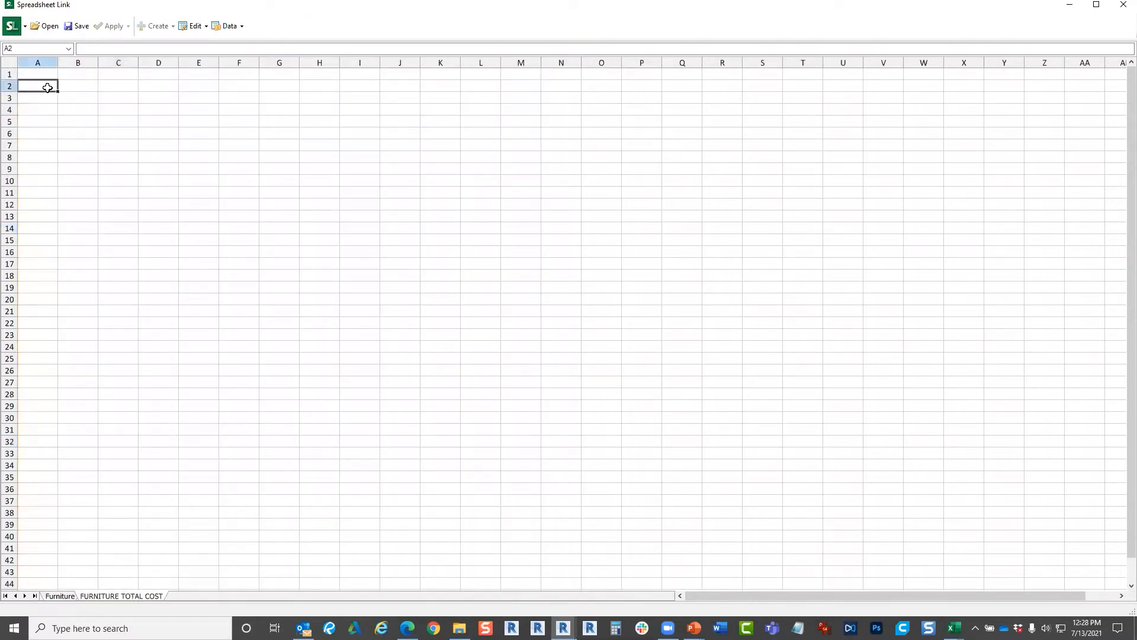
text(Office Furniture_Chair-Task Arms: FURN_2' 1" x 2' 3" x 2'11")
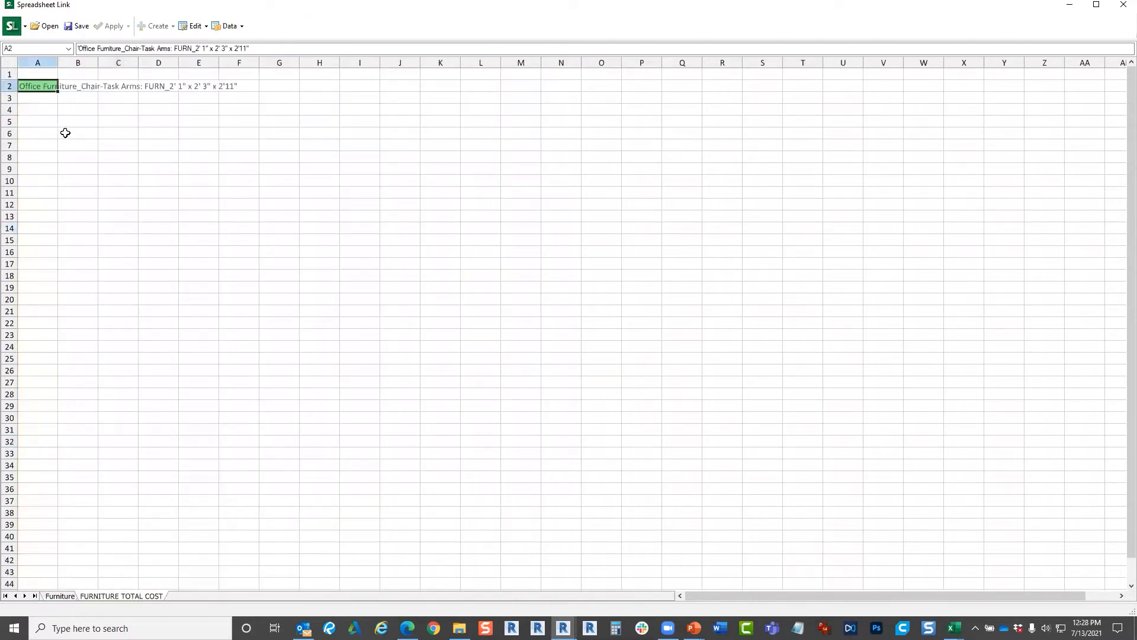
double_click(58, 63)
- Copy the M_simple_desk type name from the Furniture sheet into A4 of FURNITURE TOTAL COST and widen column A to fit it
click(61, 595)
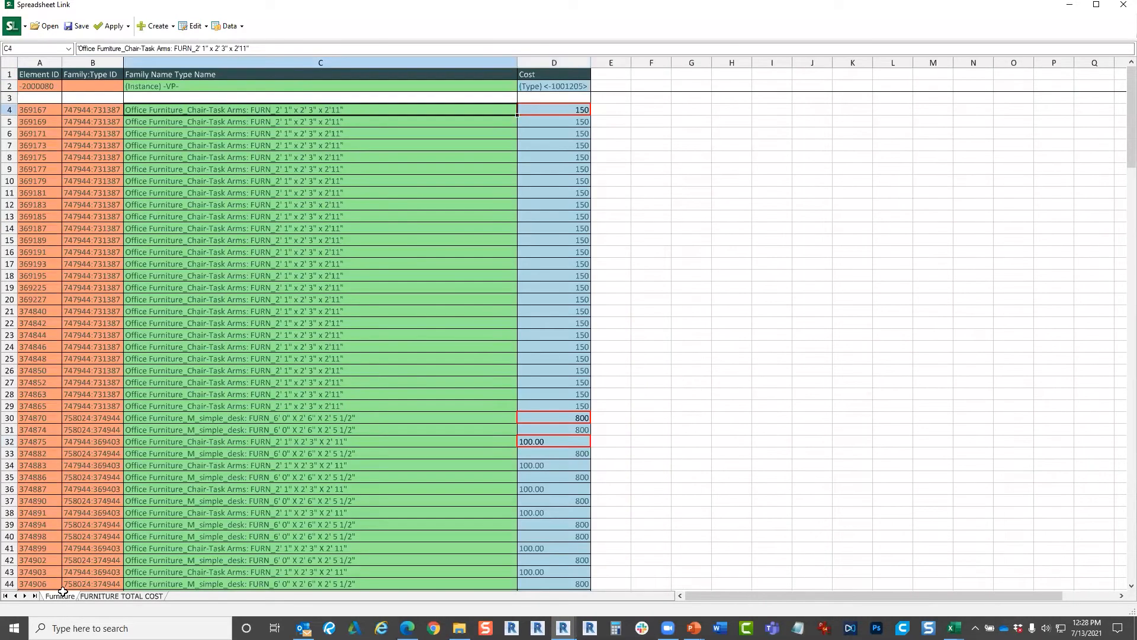
click(368, 417)
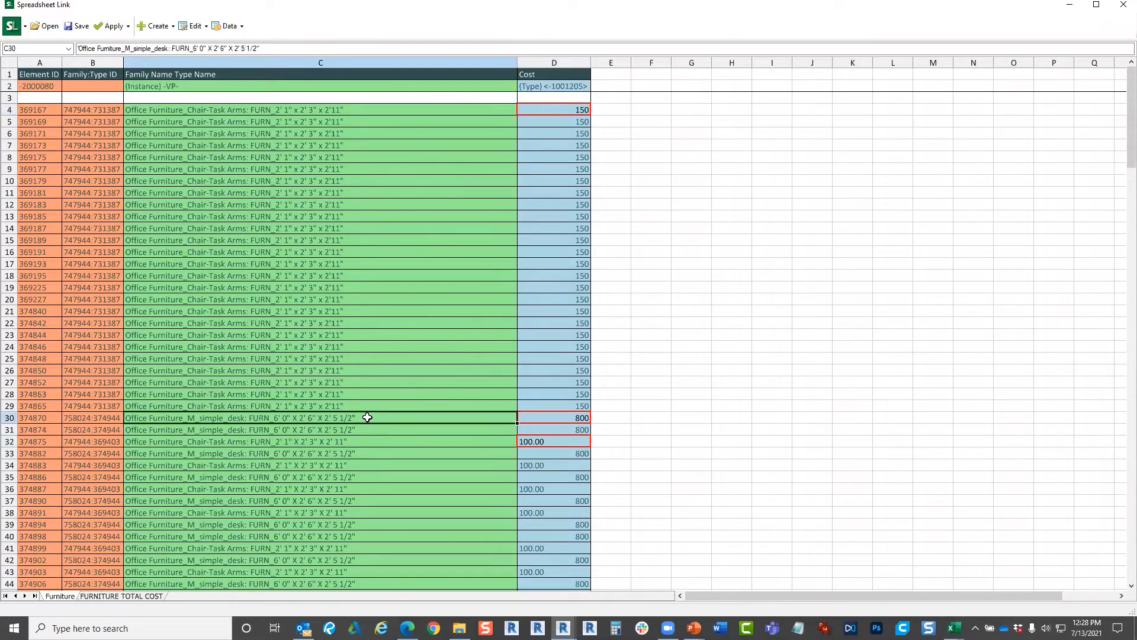
click(141, 595)
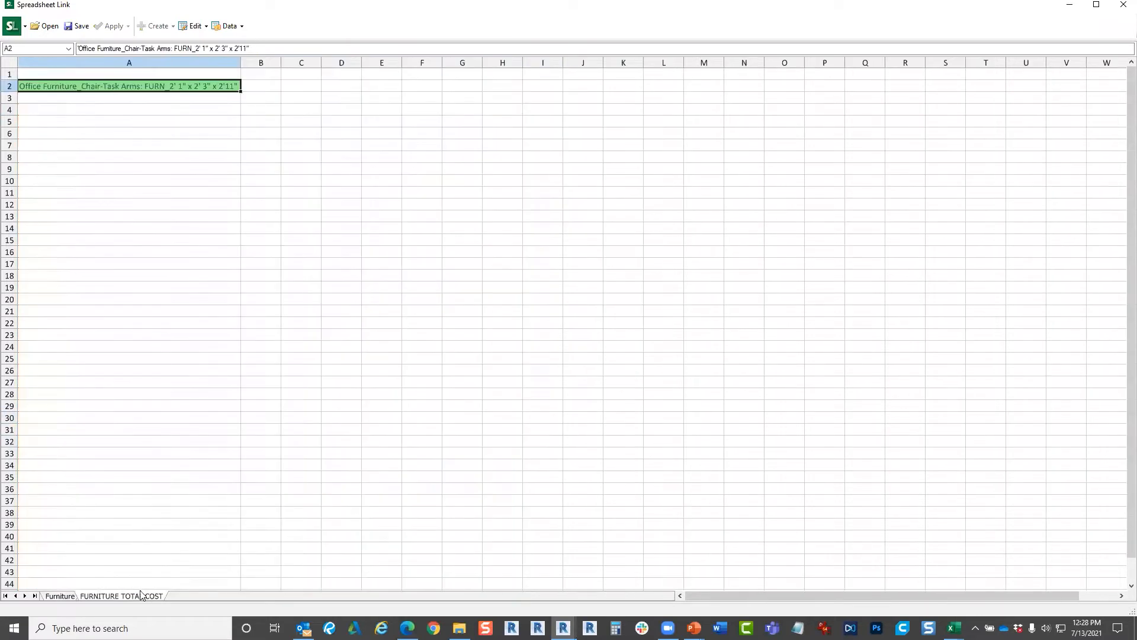
click(129, 99)
click(126, 109)
text(Office Furniture_M_simple_desk: FURN_6' 0" X 2' 6" X 2' 5 1/2")
click(195, 256)
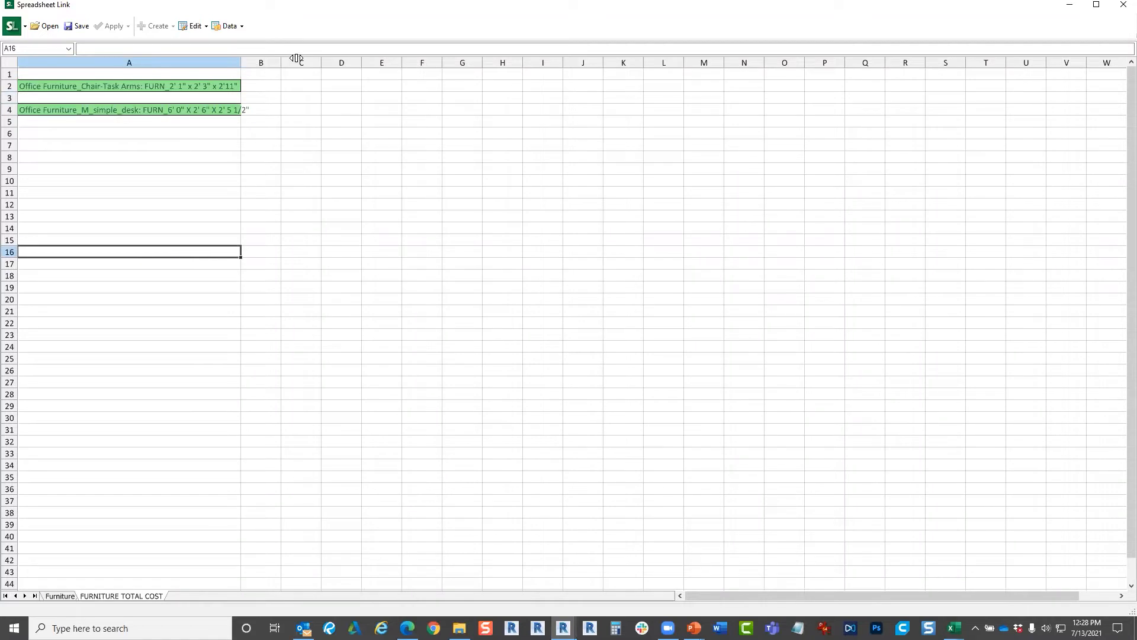
drag(296, 58, 298, 58)
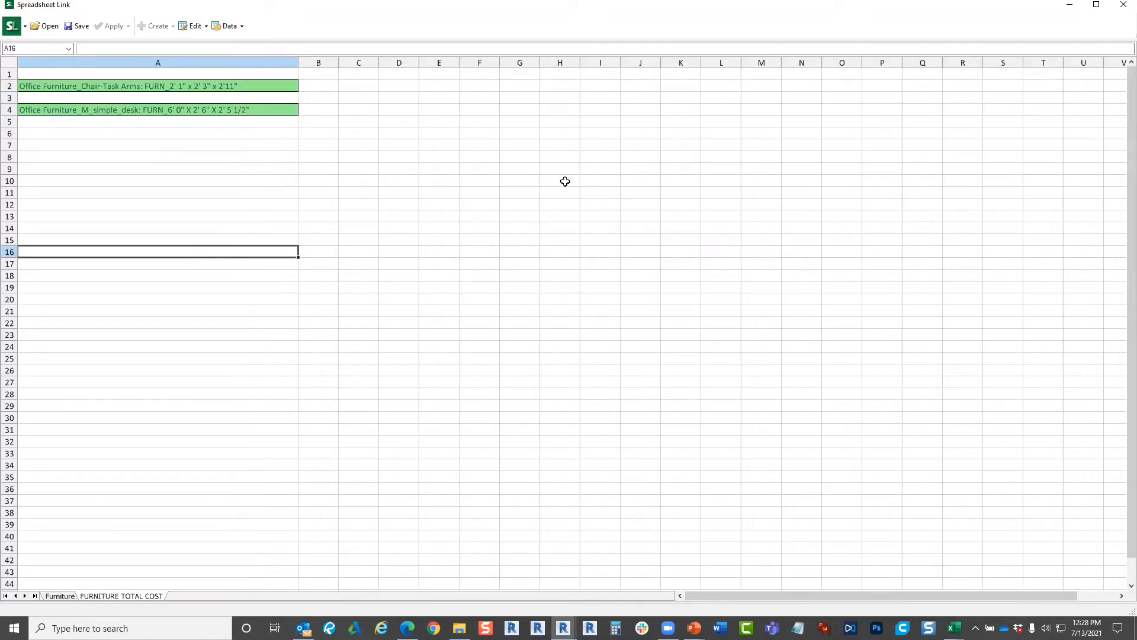
- Insert two blank rows above the furniture names on the FURNITURE TOTAL COST sheet
right_click(10, 75)
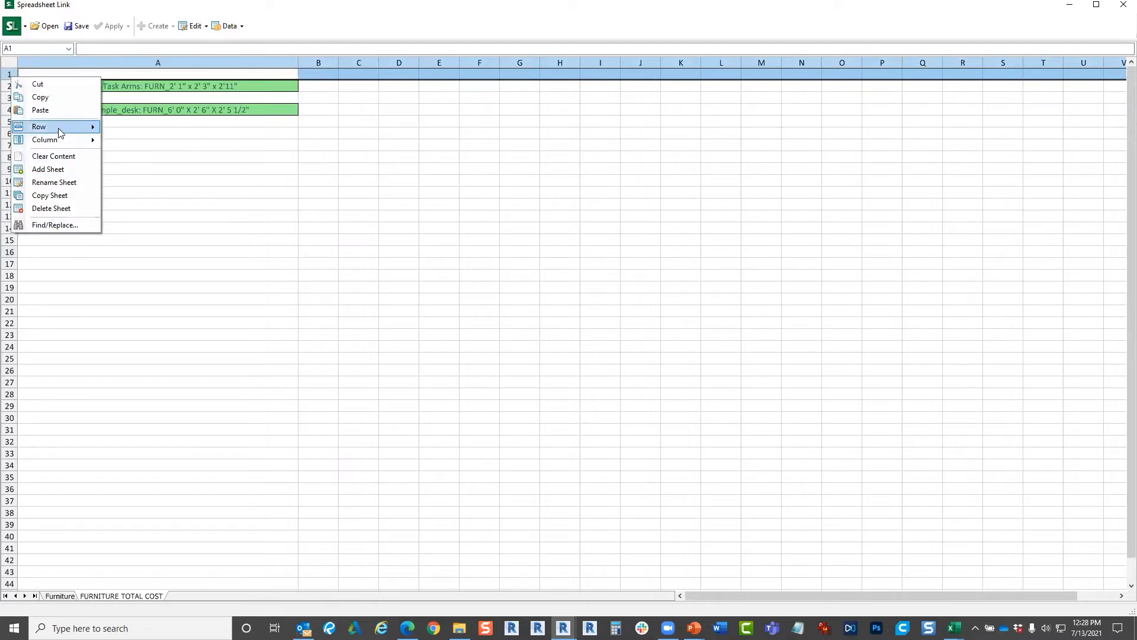
mouse_move(57, 127)
click(124, 127)
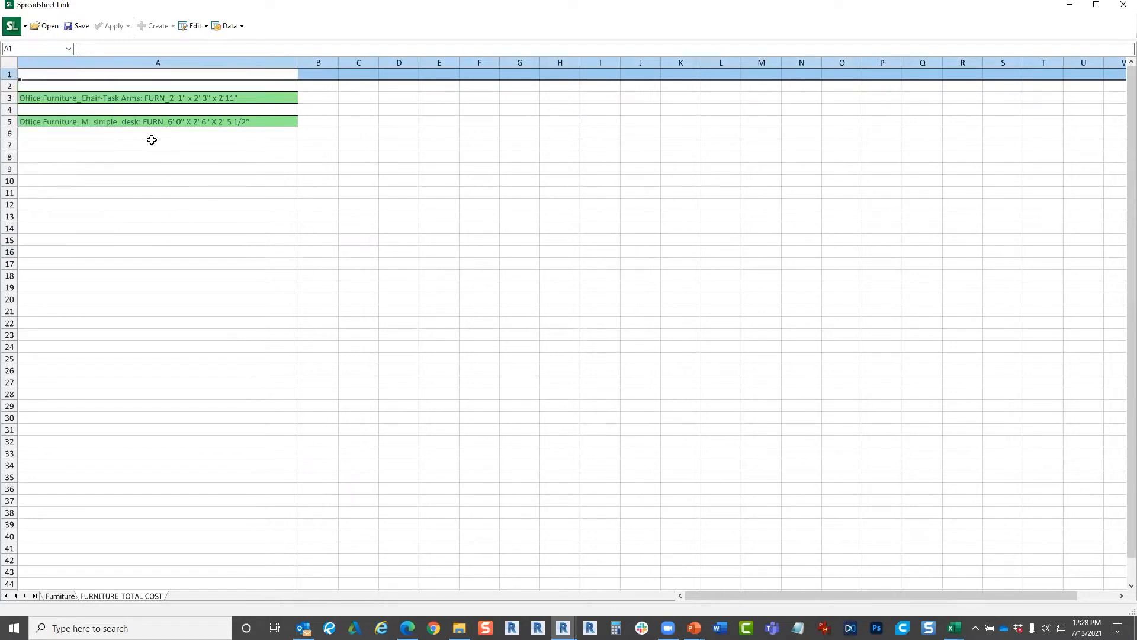
right_click(9, 73)
mouse_move(57, 121)
click(124, 121)
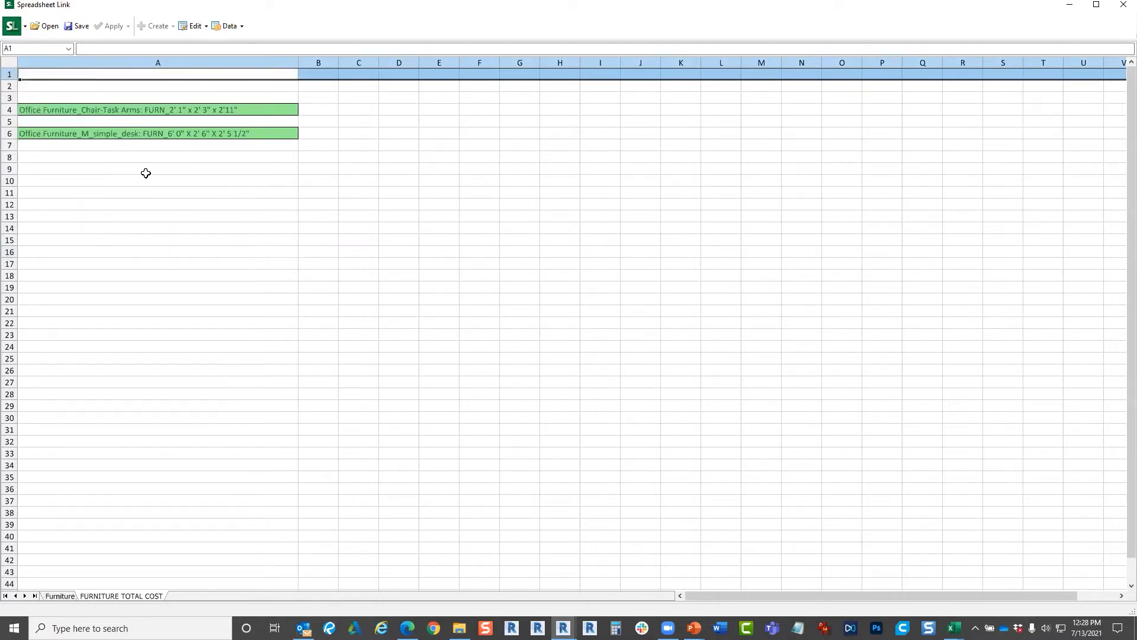
click(367, 203)
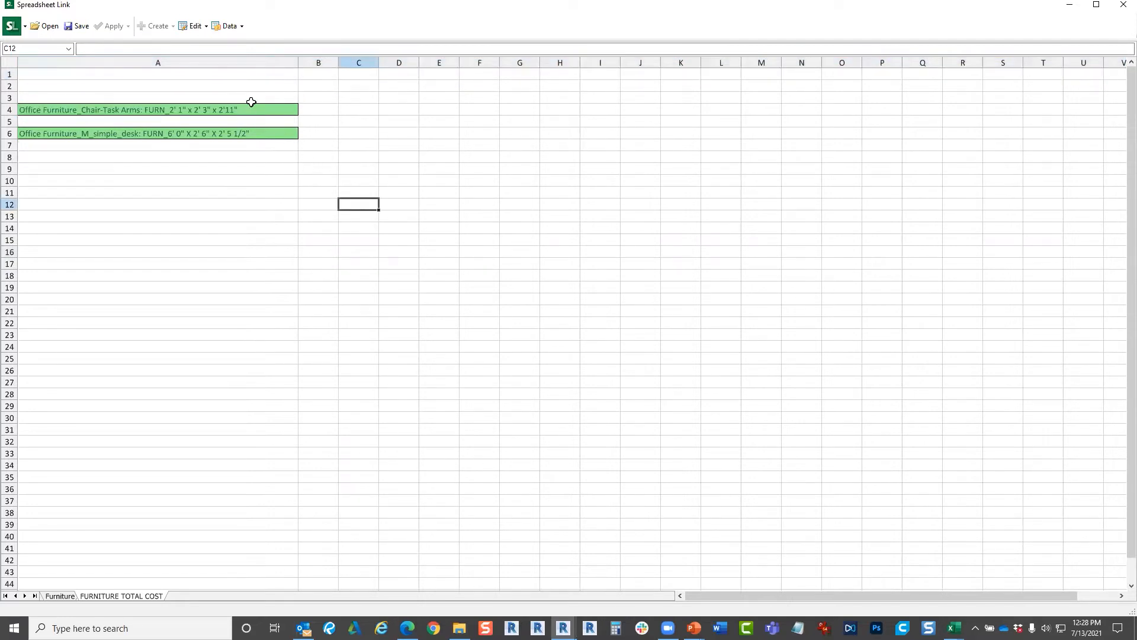
- Enter the headings FURNITURE TYPES, QTY and COST in cells A1, B1 and C1
click(257, 85)
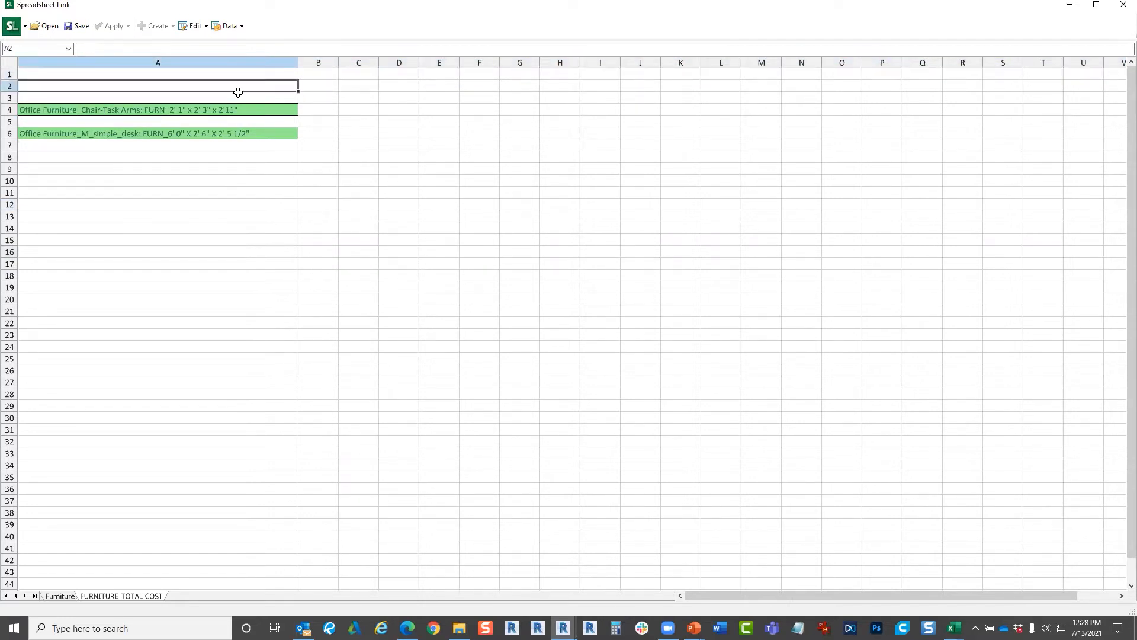
click(155, 75)
key(Caps_Lock)
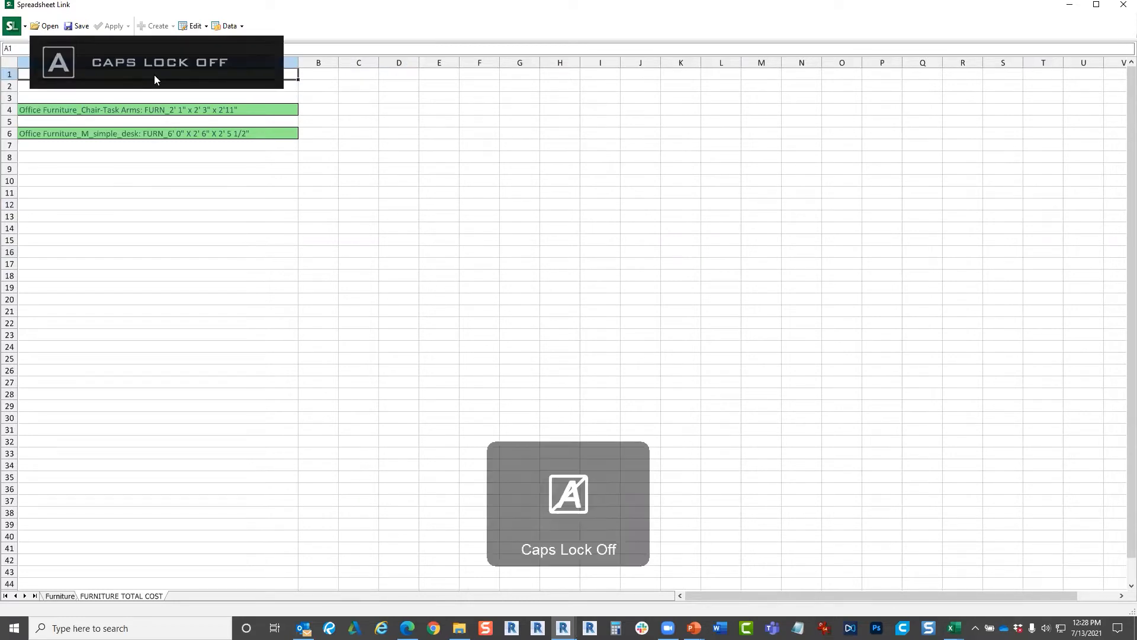
key(Caps_Lock)
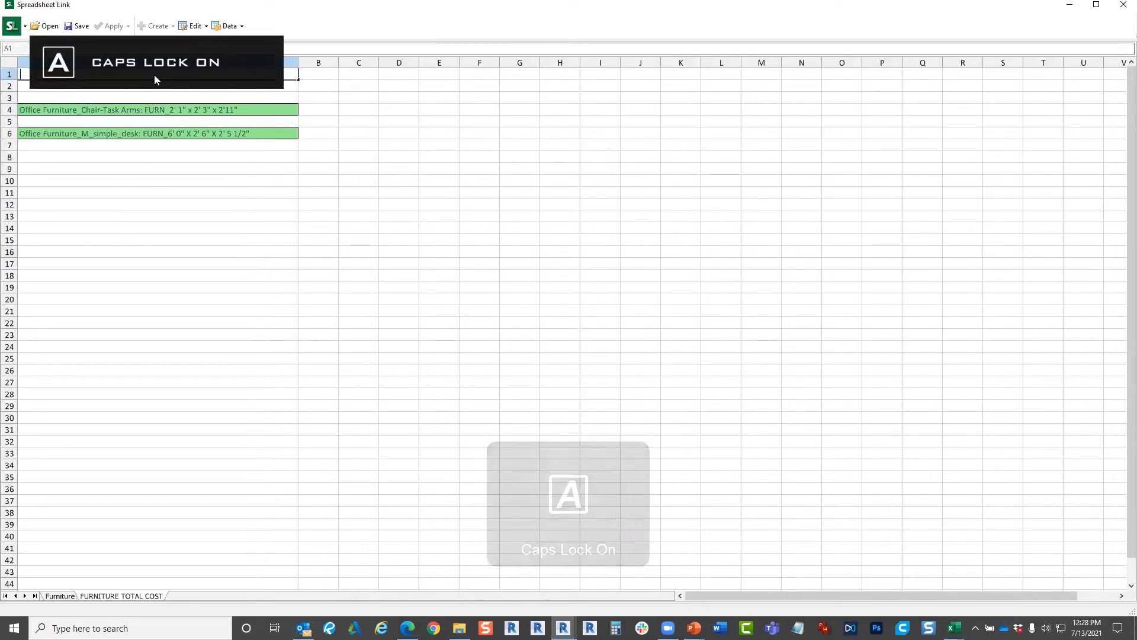
text(FURNITURE TYPE)
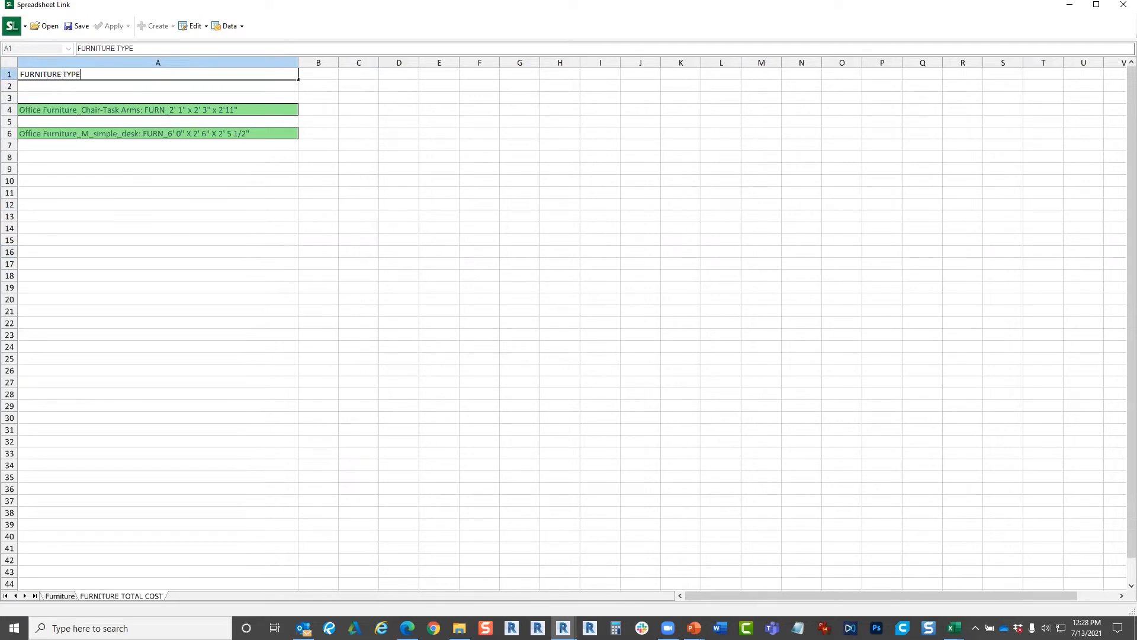
text(S)
click(329, 77)
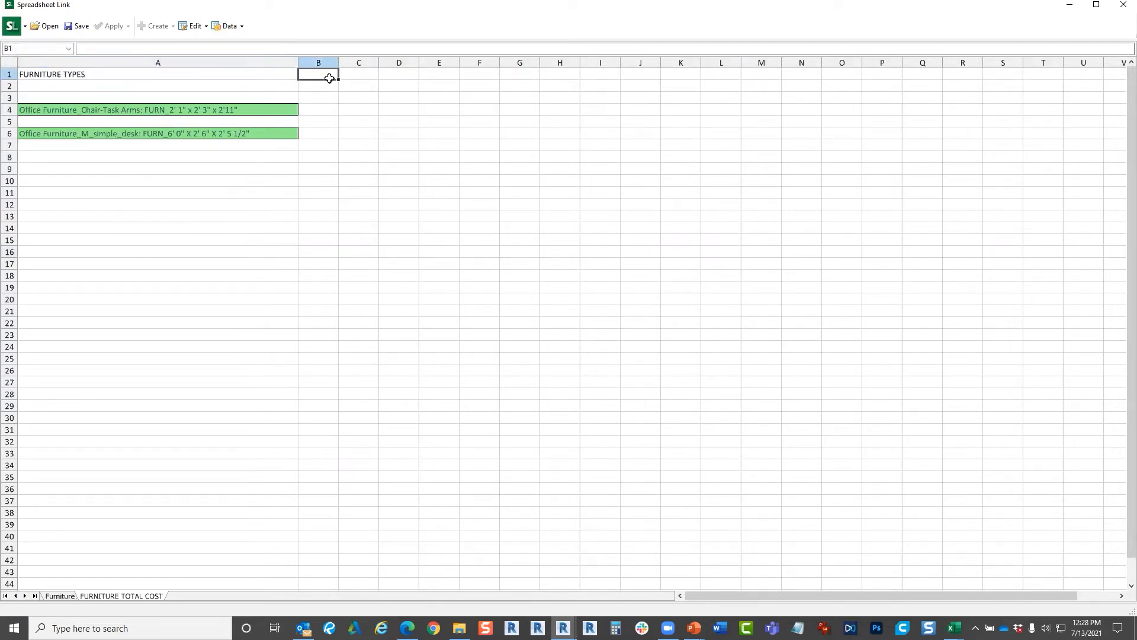
text(QTY)
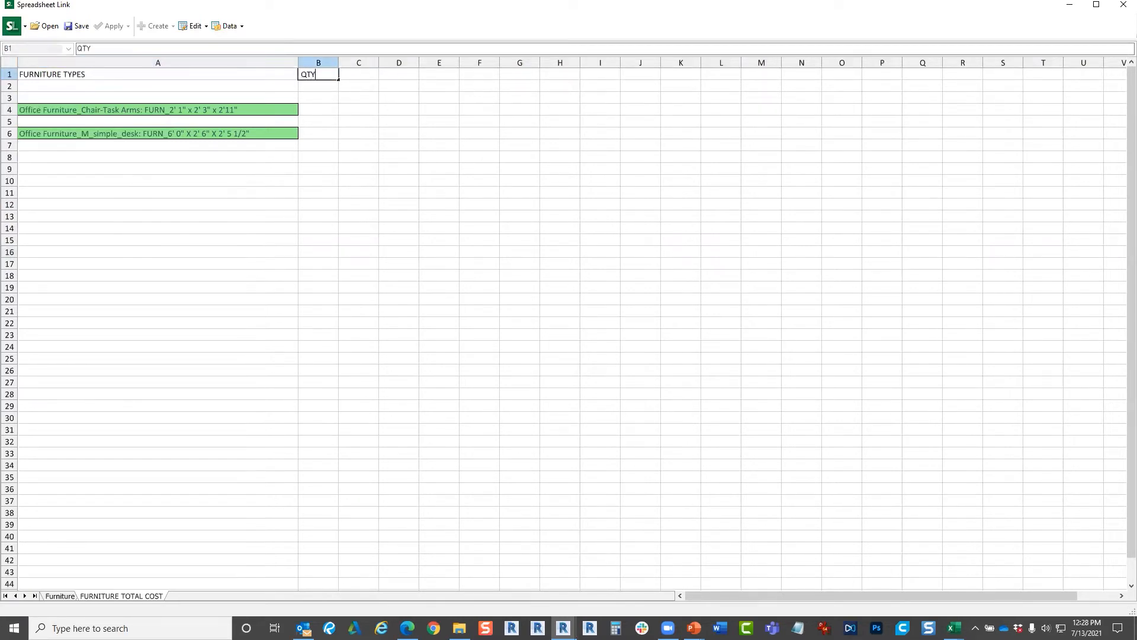
click(371, 77)
text(COST)
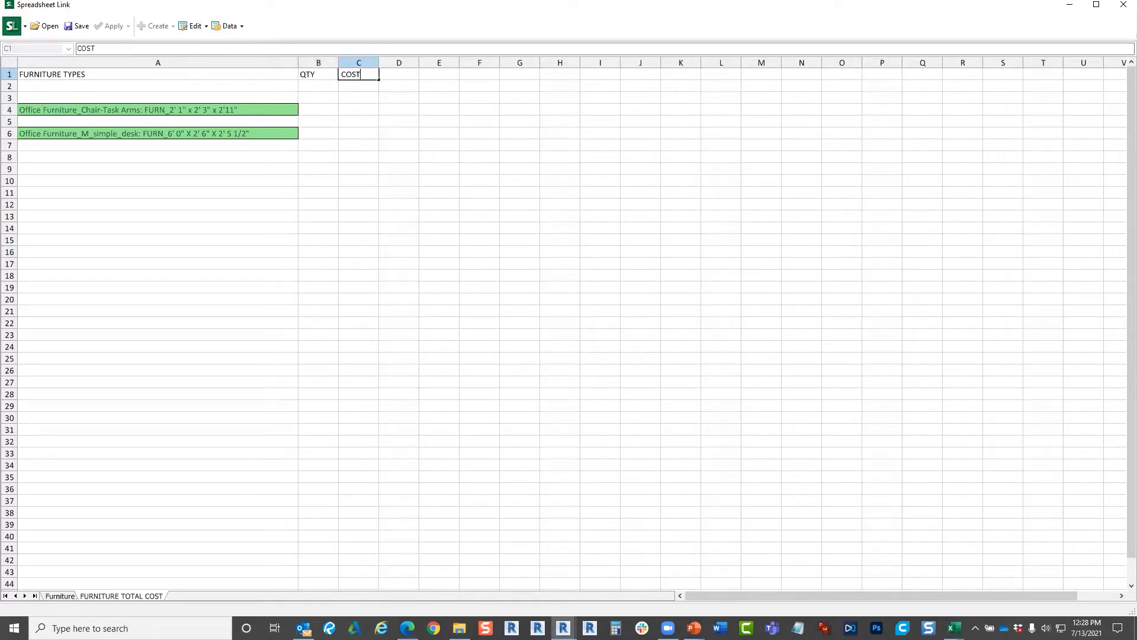
click(348, 160)
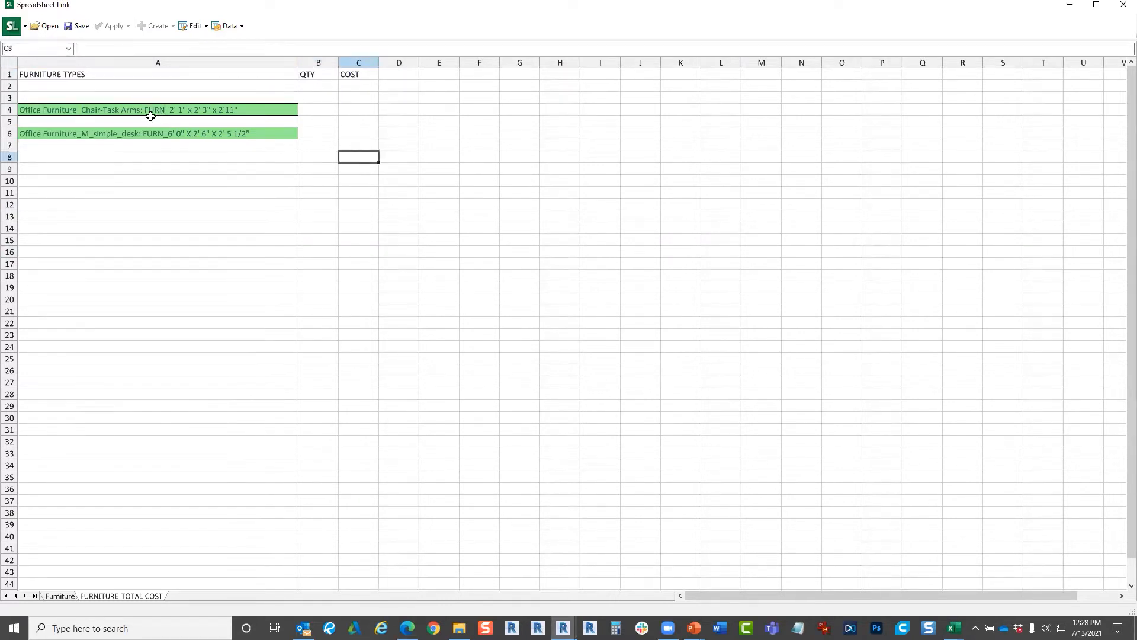
- Enter the formula =COUNTIFS(Furniture!D:D,A4) in B4 for the task chair's quantity
click(330, 110)
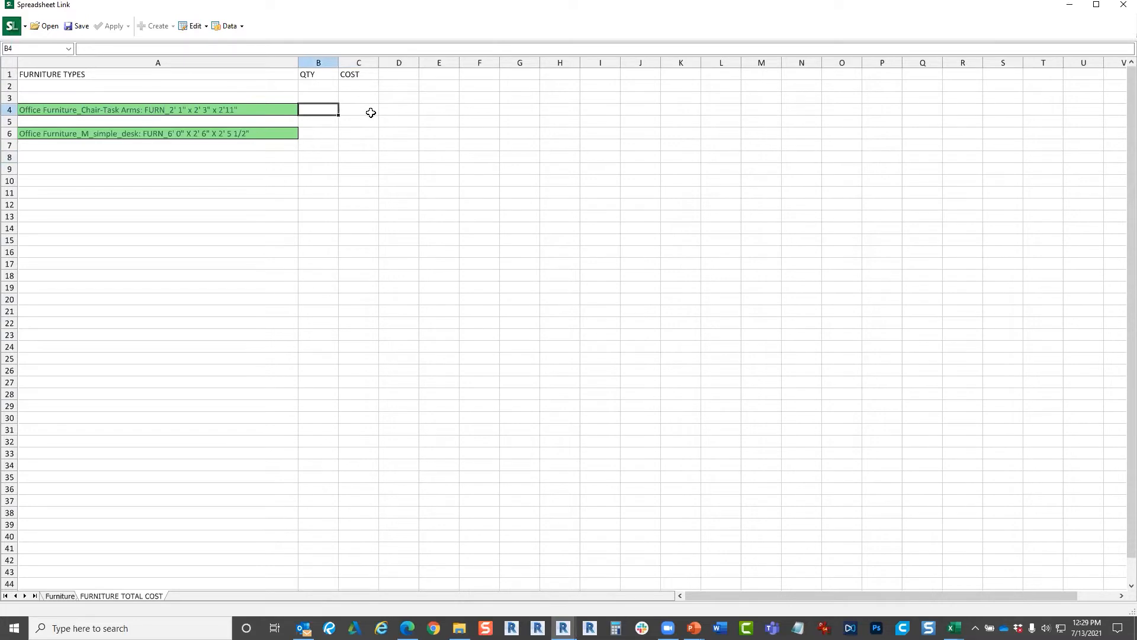
key(alt+Tab)
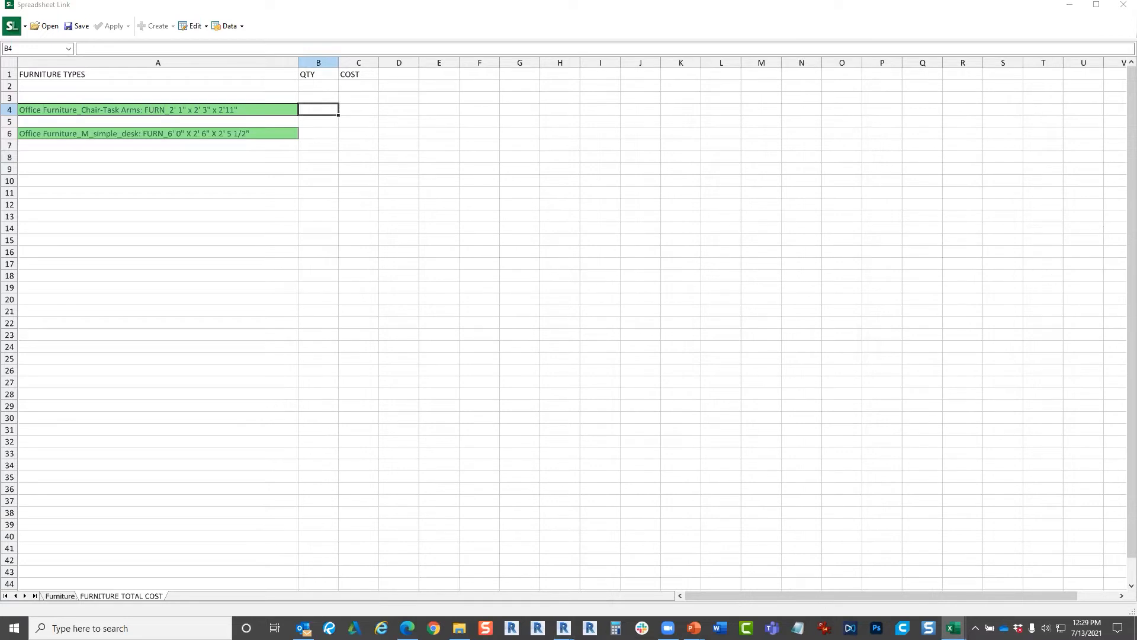
double_click(325, 110)
click(105, 48)
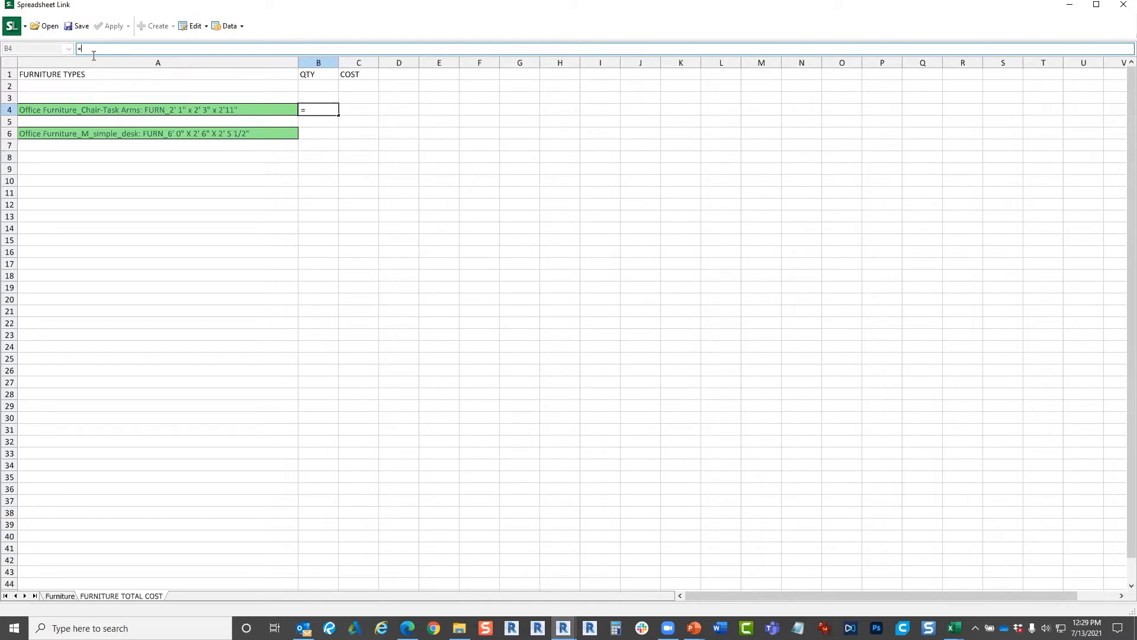
text(=)
text(COUNTIFS(Furniture!D:D,A4))
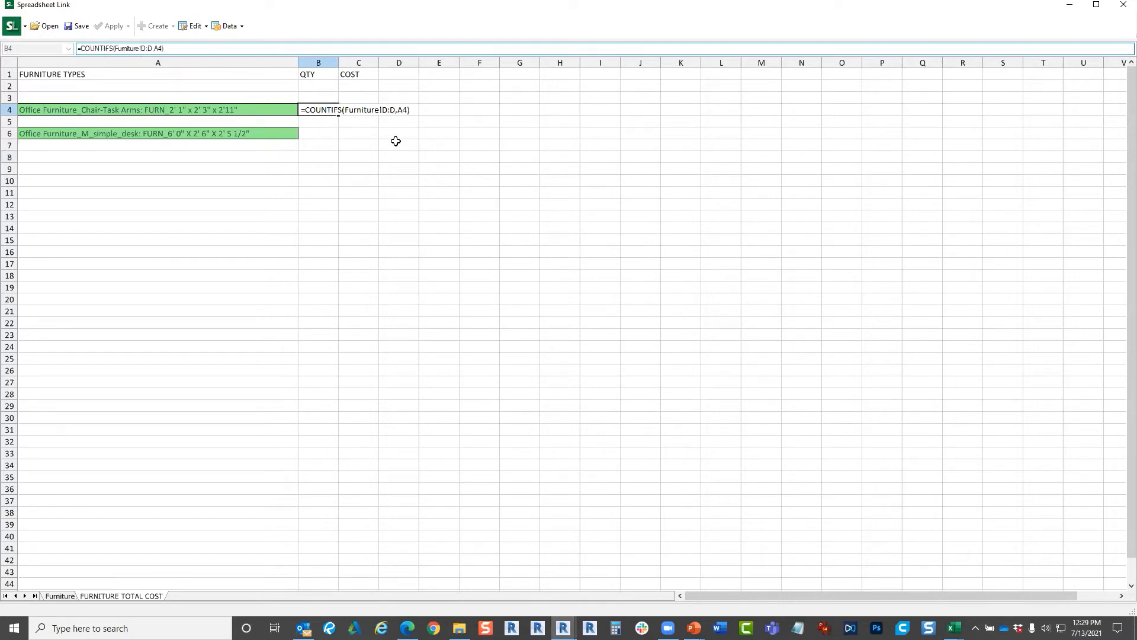
- Change the count range in the B4 formula to Furniture!C:C and commit it as an array formula
drag(153, 48, 127, 48)
click(61, 596)
click(296, 59)
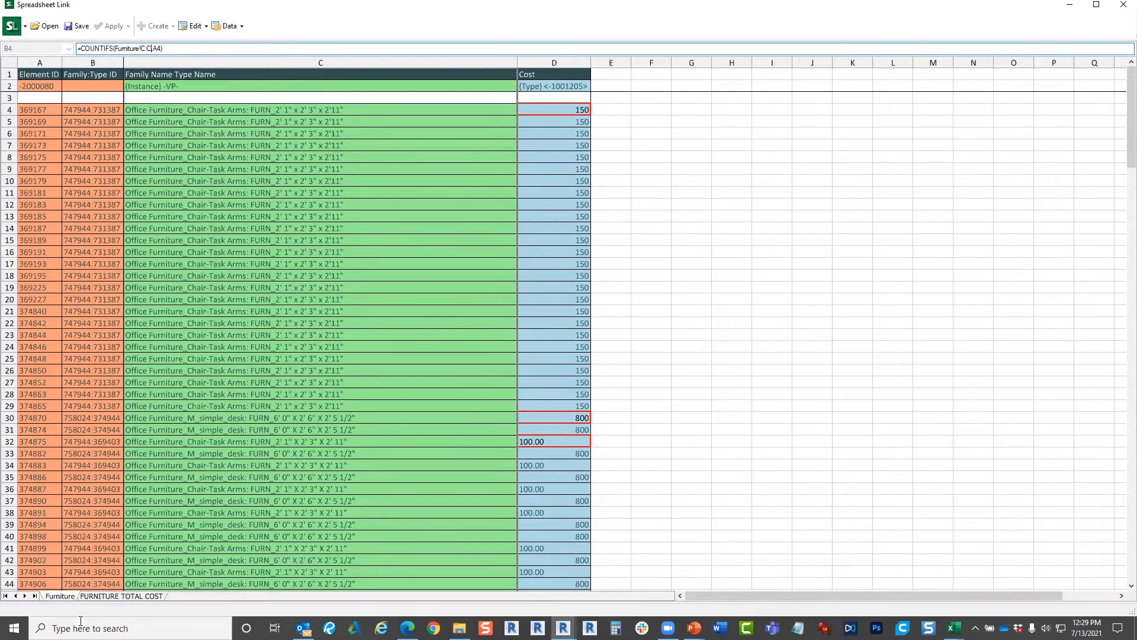
key(ctrl+shift+Return)
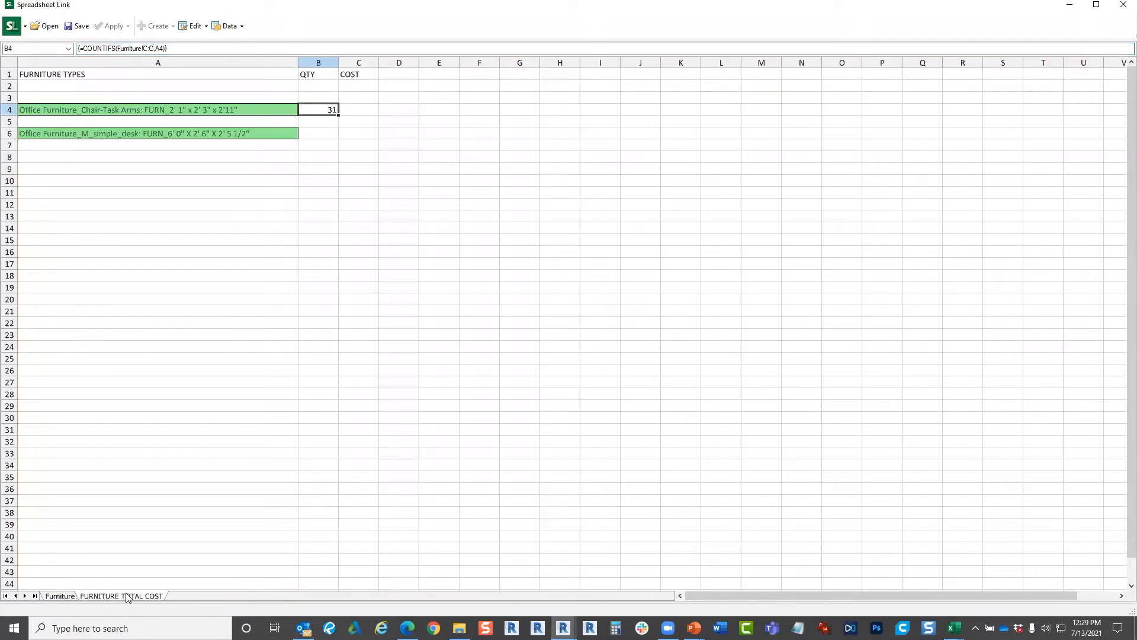
- Re-enter =COUNTIFS(Furniture!C:C,A4) in B4 as a regular formula instead of an array formula
click(212, 48)
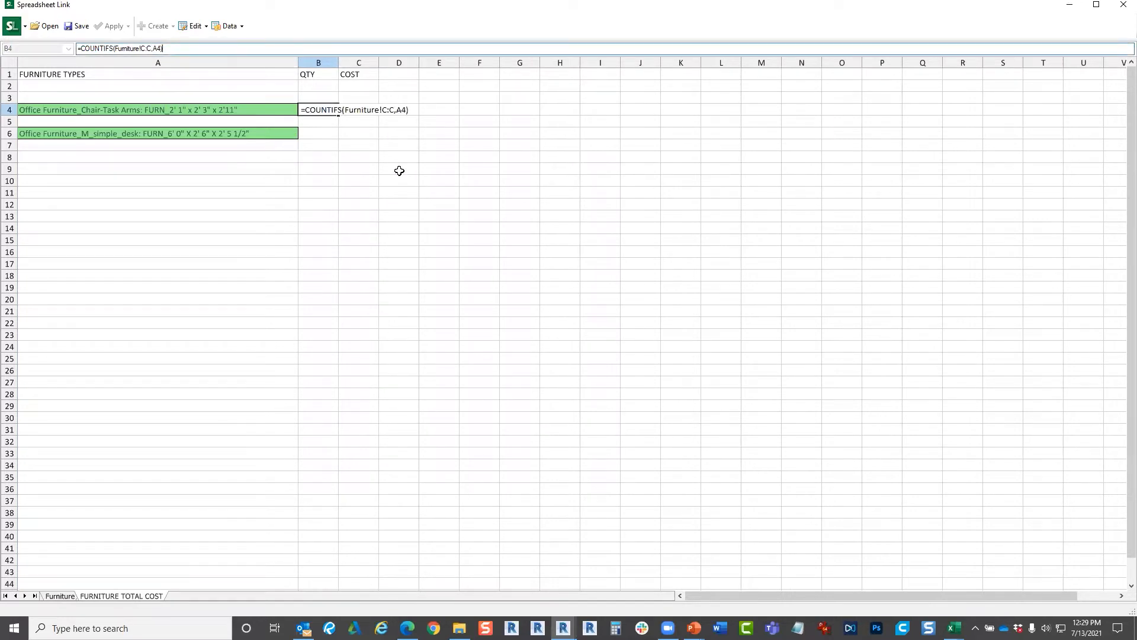
click(337, 134)
click(324, 113)
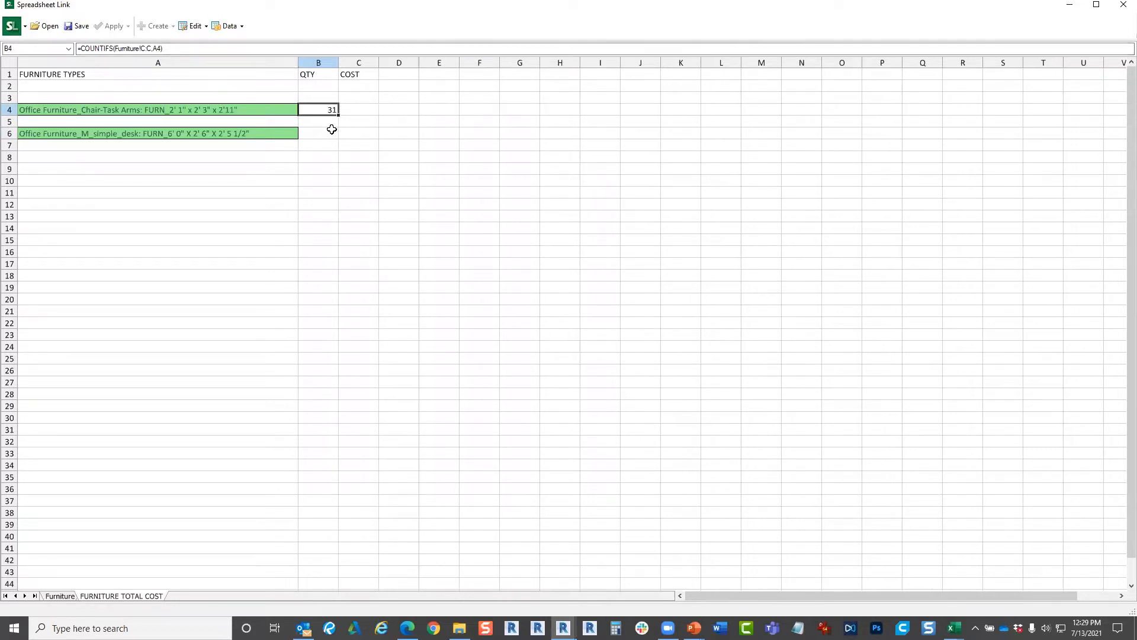
click(367, 110)
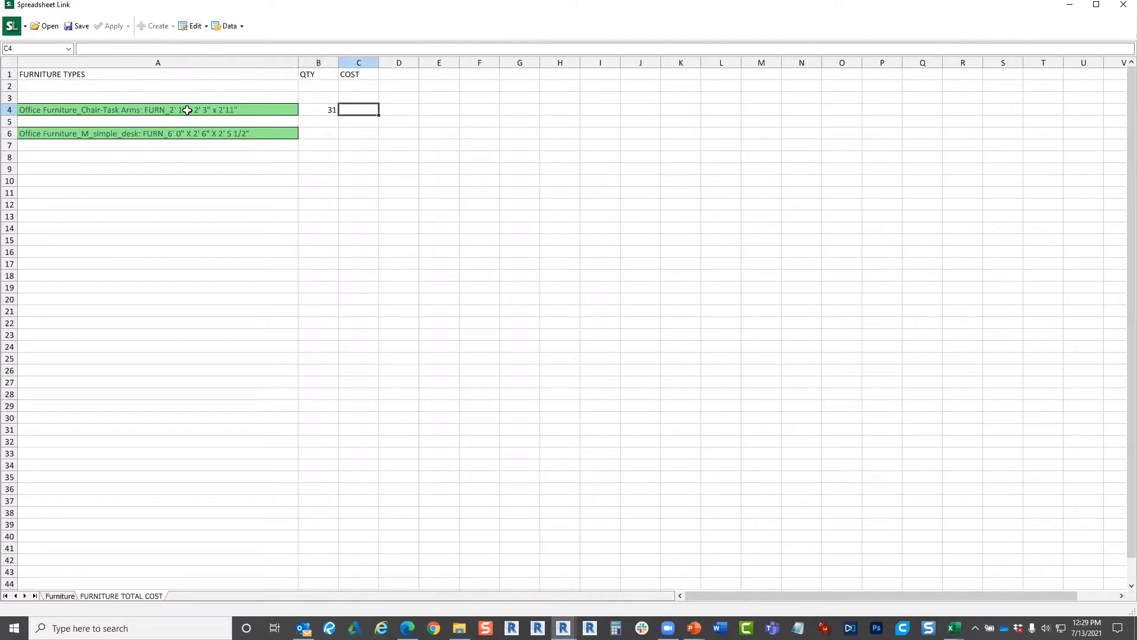
click(316, 110)
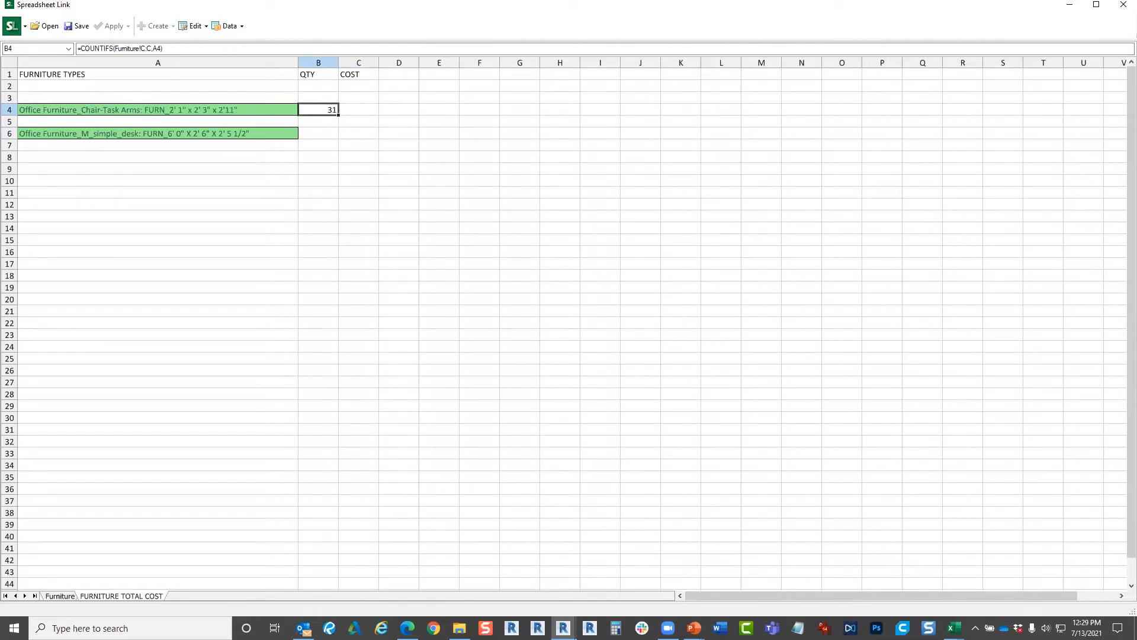
- Enter the formula =SUMIF(Furniture!D:D,A6,Furniture!E:E) in C4 for the furniture cost
key(alt+Tab)
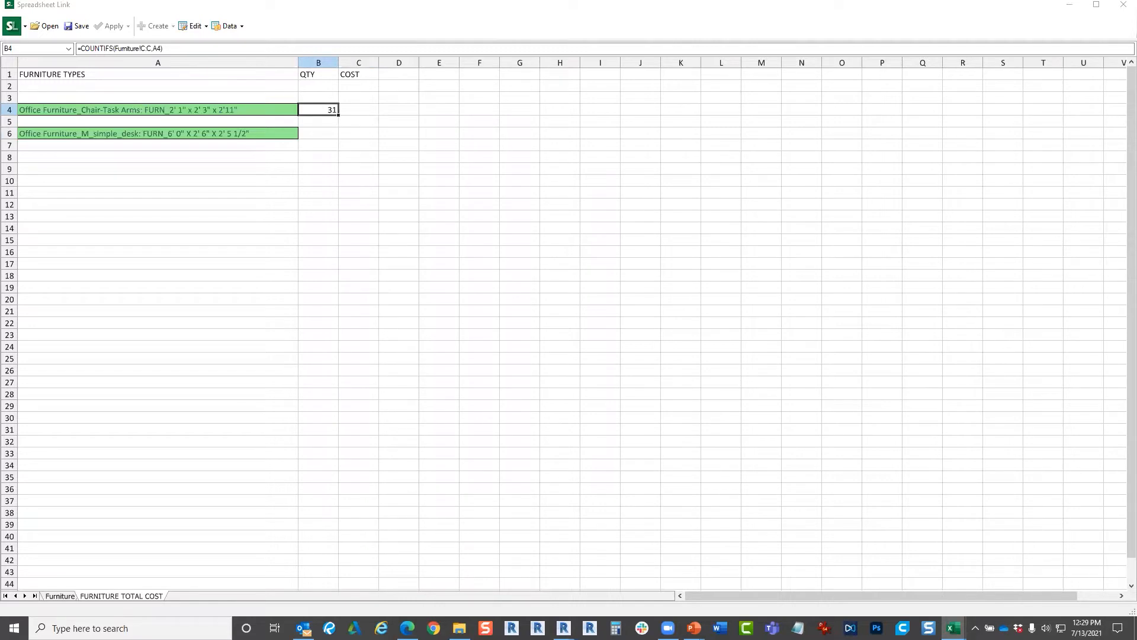
click(373, 110)
click(146, 49)
text(=)
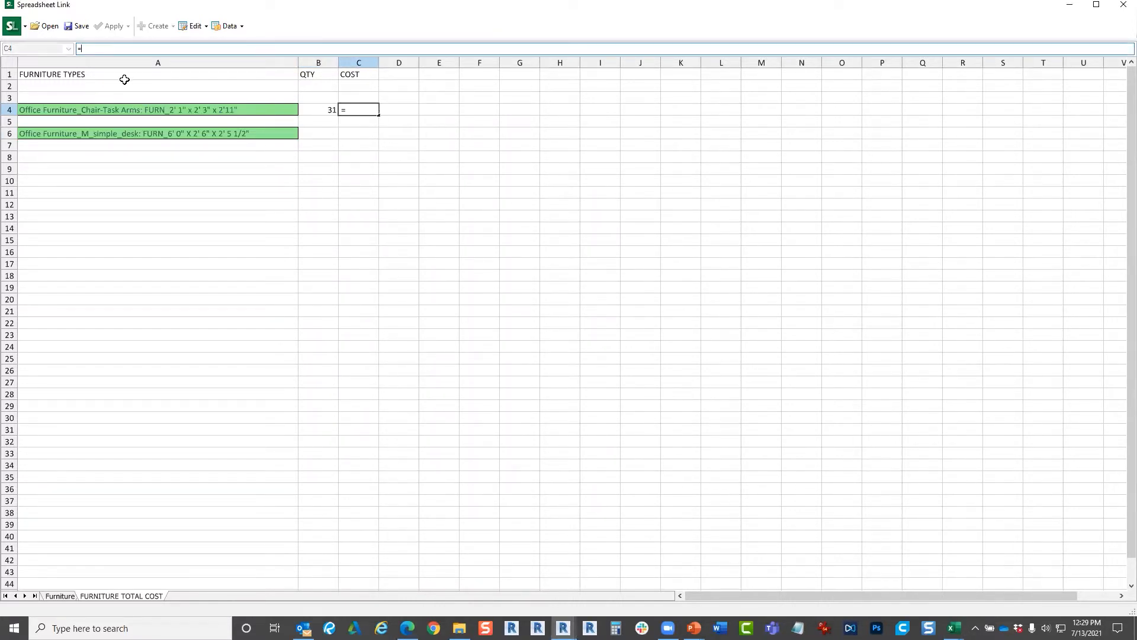
text(SUMIF(Furniture!D:D,A6,Furniture!E:E))
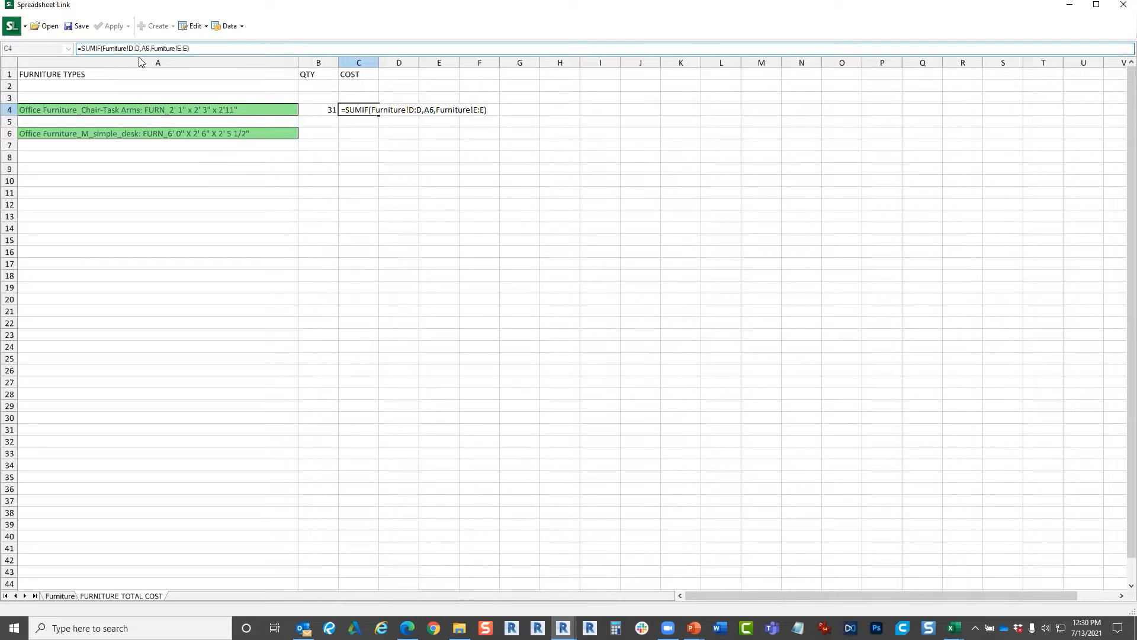
- Change the C4 formula's criteria range to Furniture!C:C and sum range to Furniture!D:D, committing it as an array formula
drag(141, 47, 121, 48)
drag(104, 48, 101, 48)
click(60, 596)
click(308, 62)
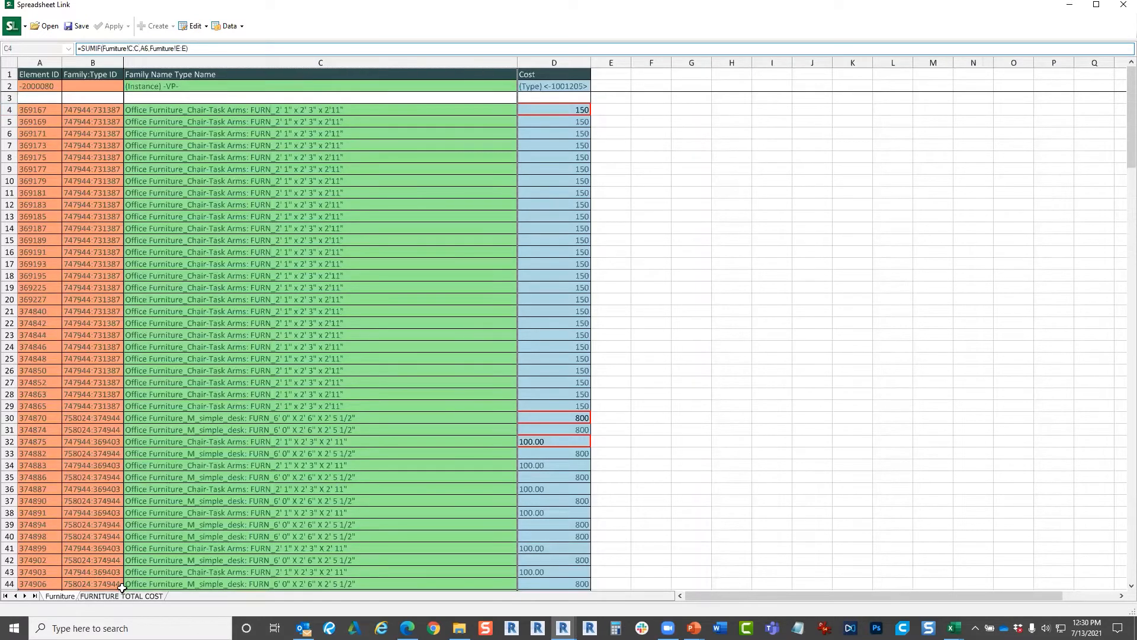
drag(188, 49, 151, 47)
click(554, 62)
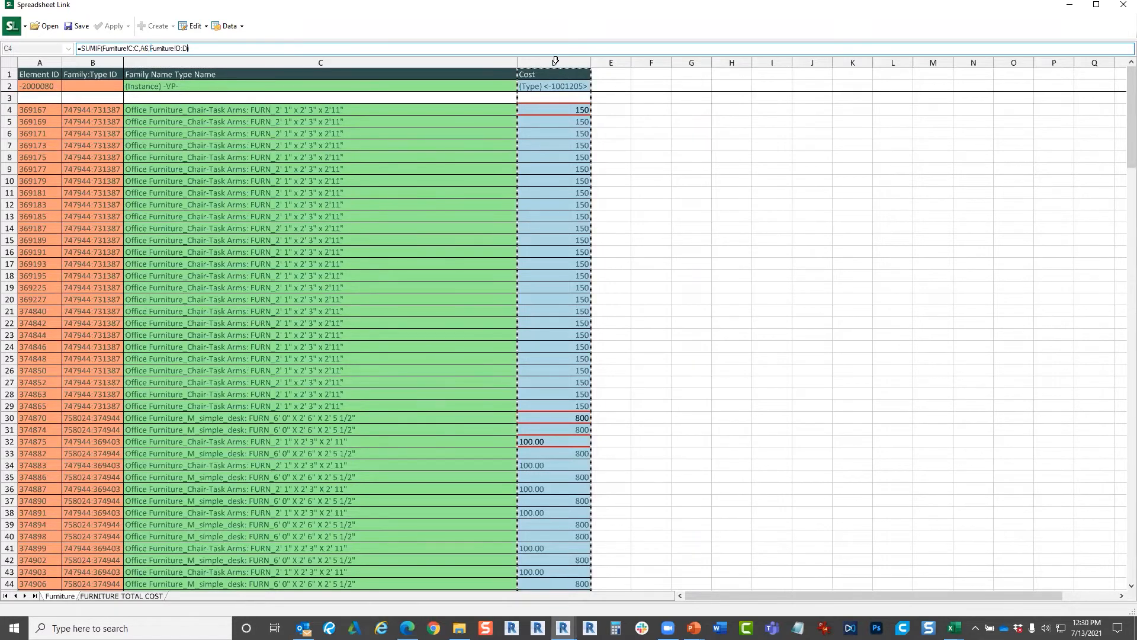
key(ctrl+shift+Return)
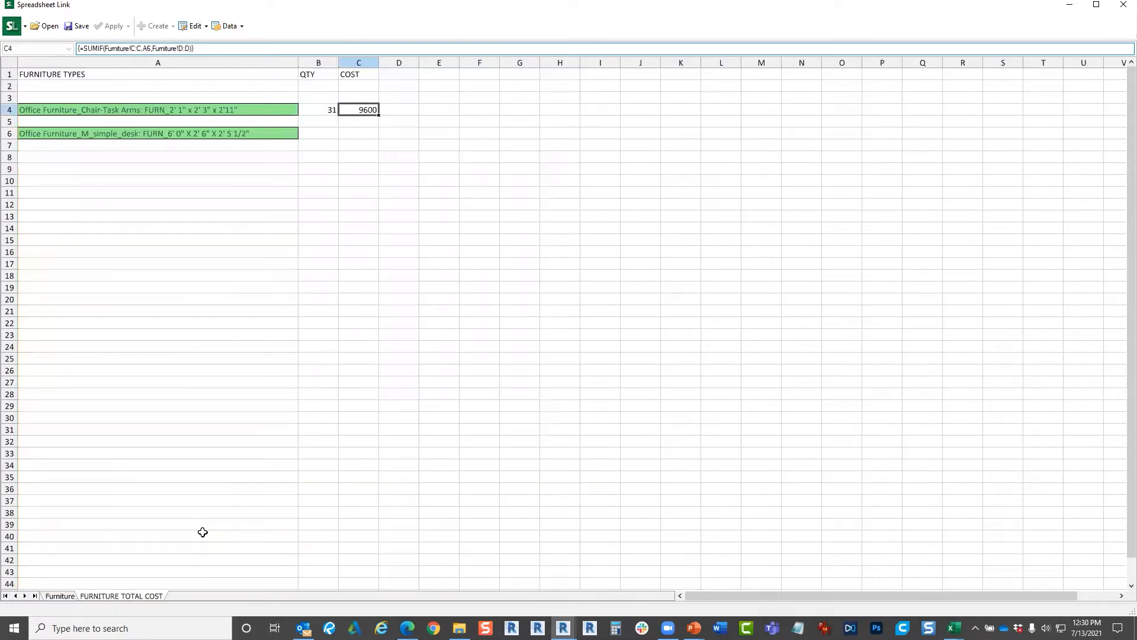
click(378, 144)
click(361, 111)
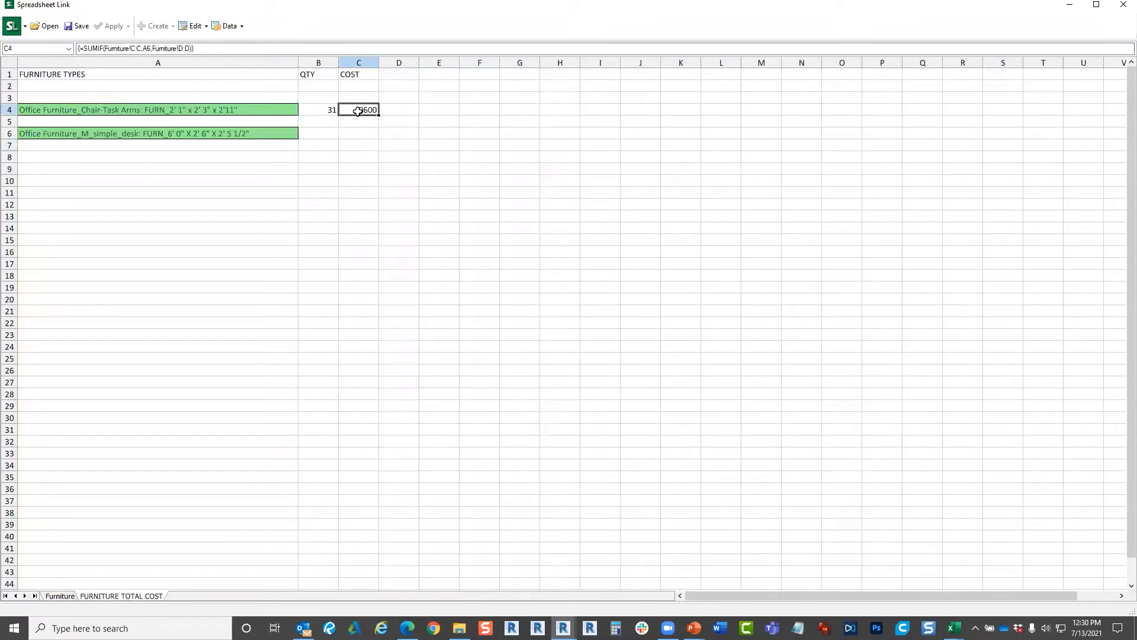
- Copy the quantity formula from B4 to B6 and the cost formula from C4 to C6 for the simple desk
click(320, 110)
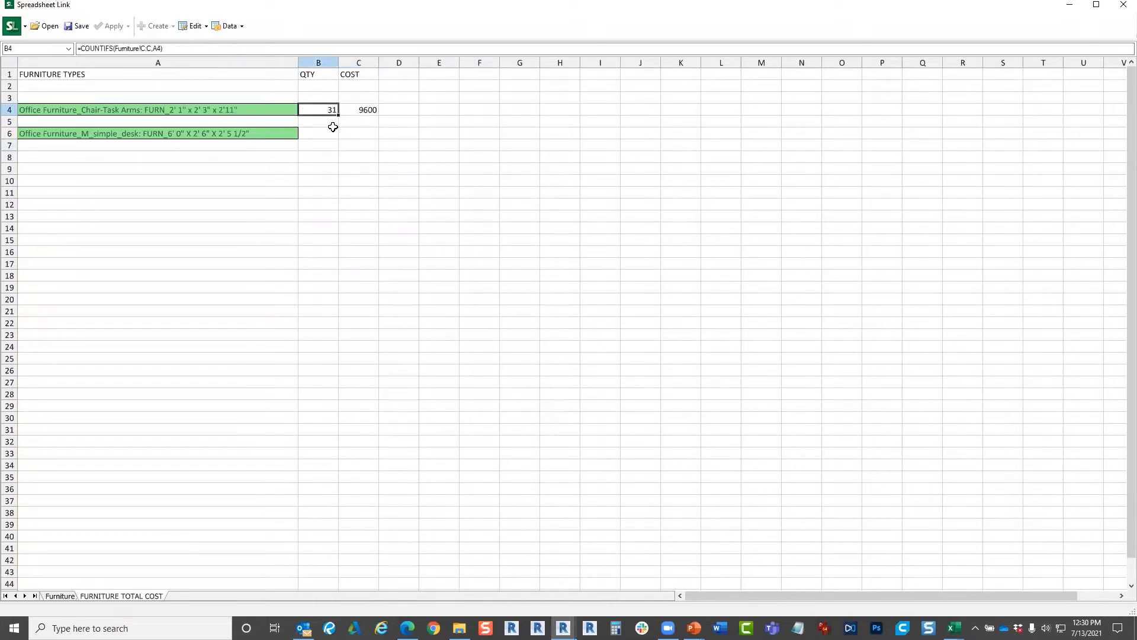
click(329, 131)
text(=COUNTIFS(Furniture!C:C,A6))
click(372, 112)
click(367, 134)
key(ctrl+v)
click(373, 170)
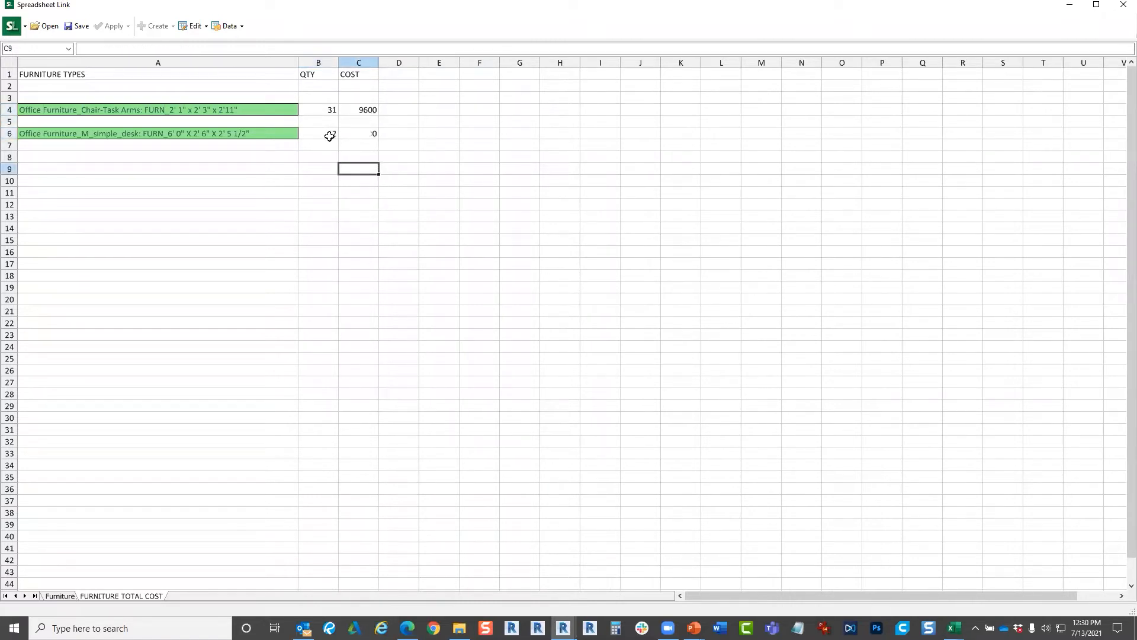
- Compare the cell references in the C4 and C6 cost formulas with the quantity formula in B4
click(364, 109)
click(371, 134)
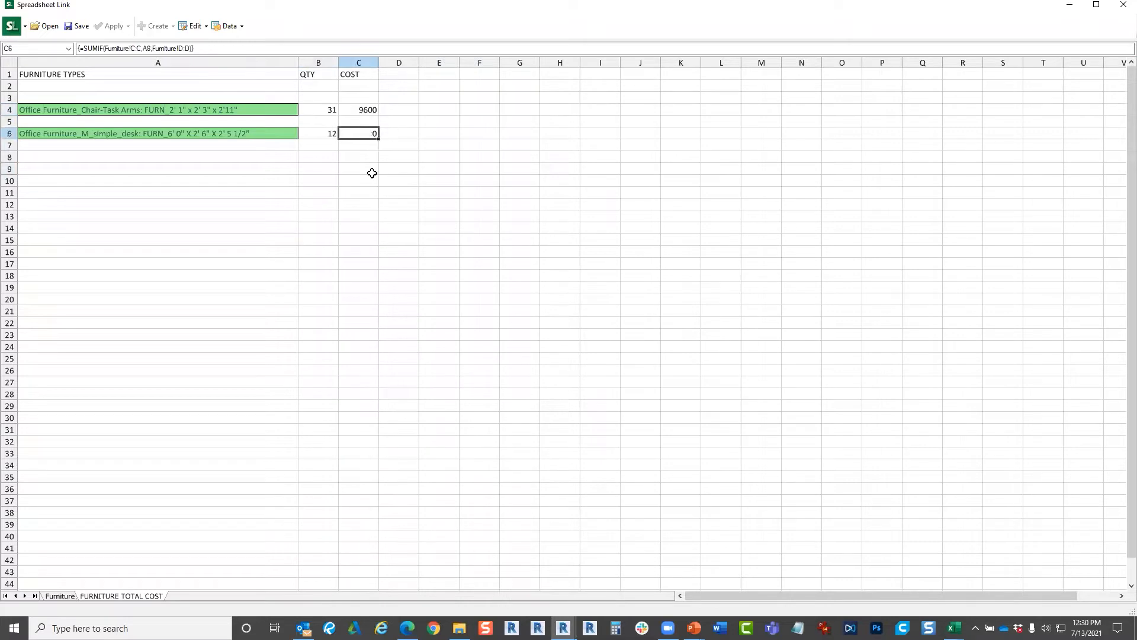
click(362, 173)
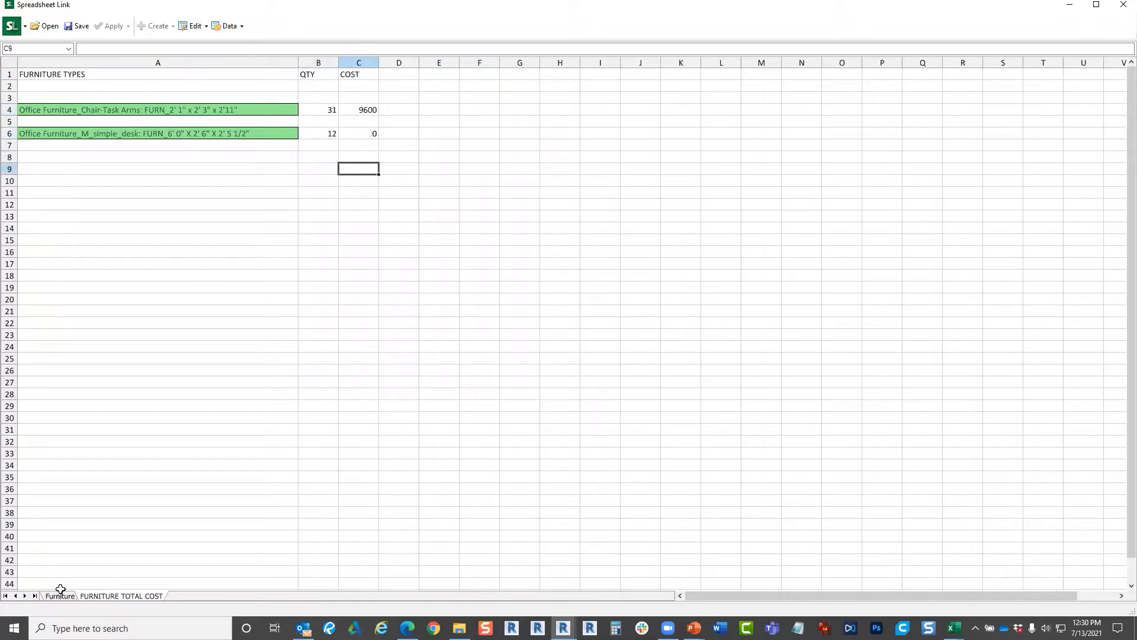
click(194, 135)
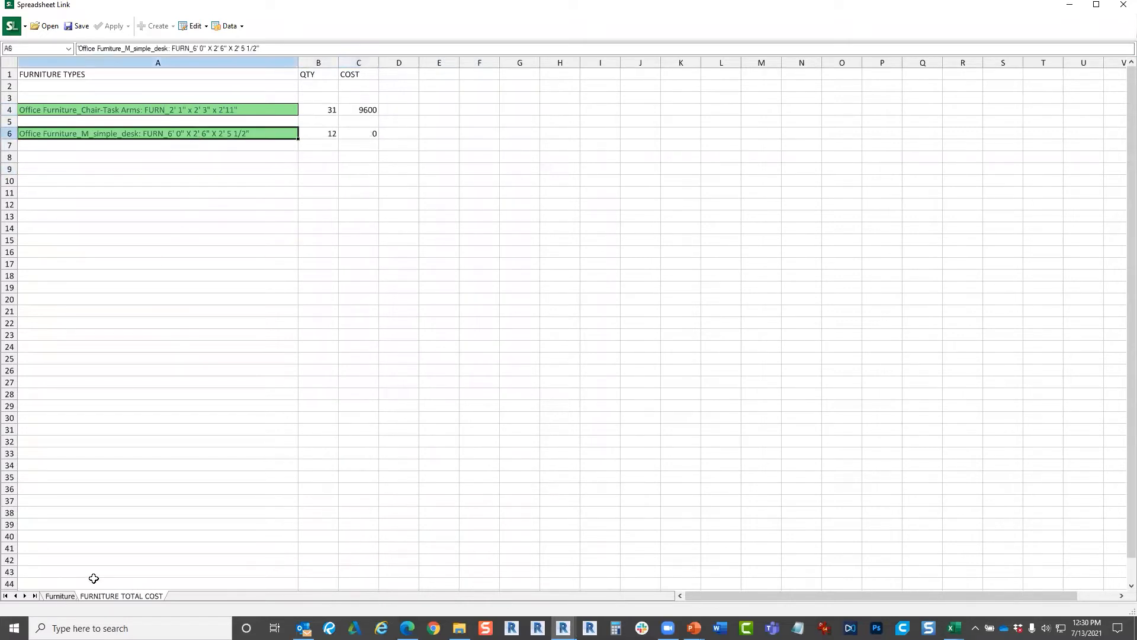
click(358, 133)
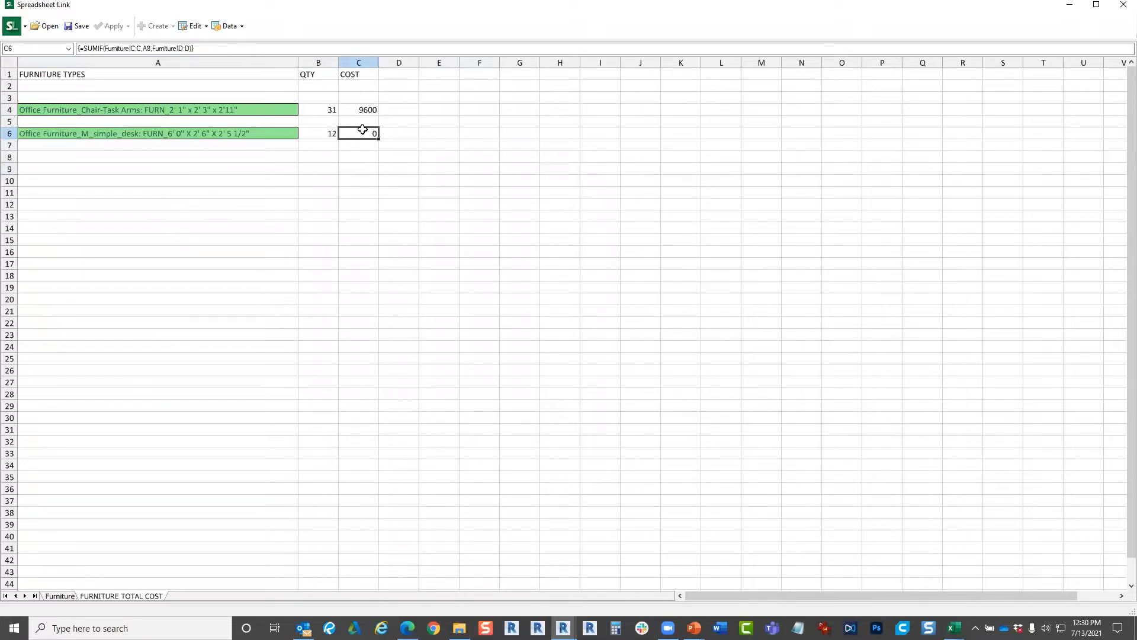
click(361, 111)
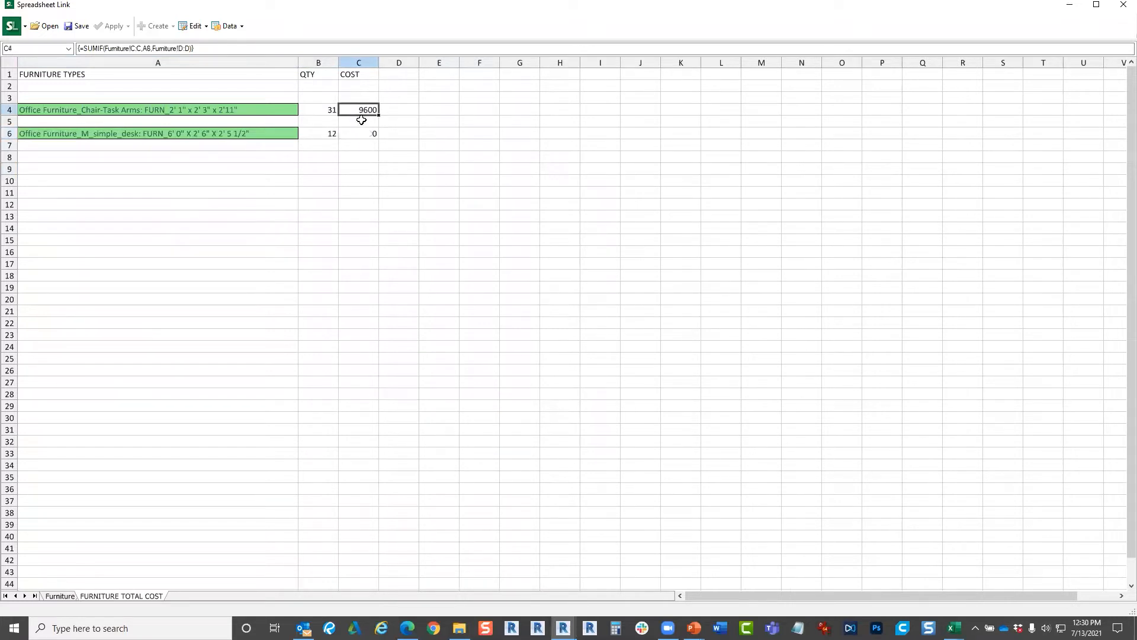
click(357, 132)
click(358, 113)
click(323, 111)
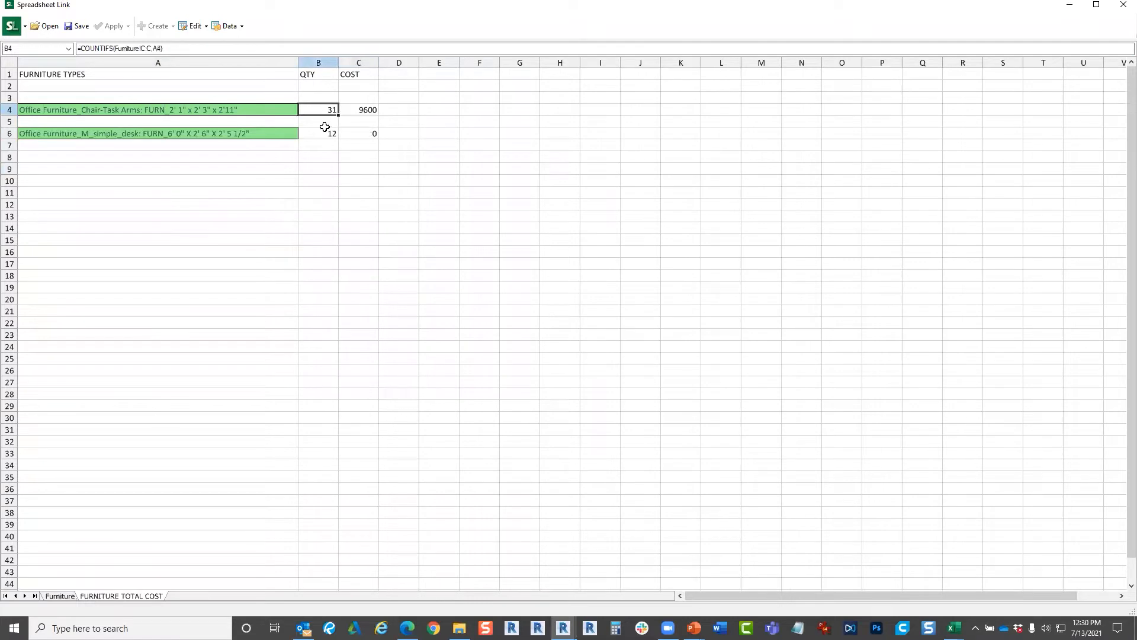
- Change the criterion in the C4 cost formula to A4 and commit it as an array formula
click(355, 110)
click(156, 49)
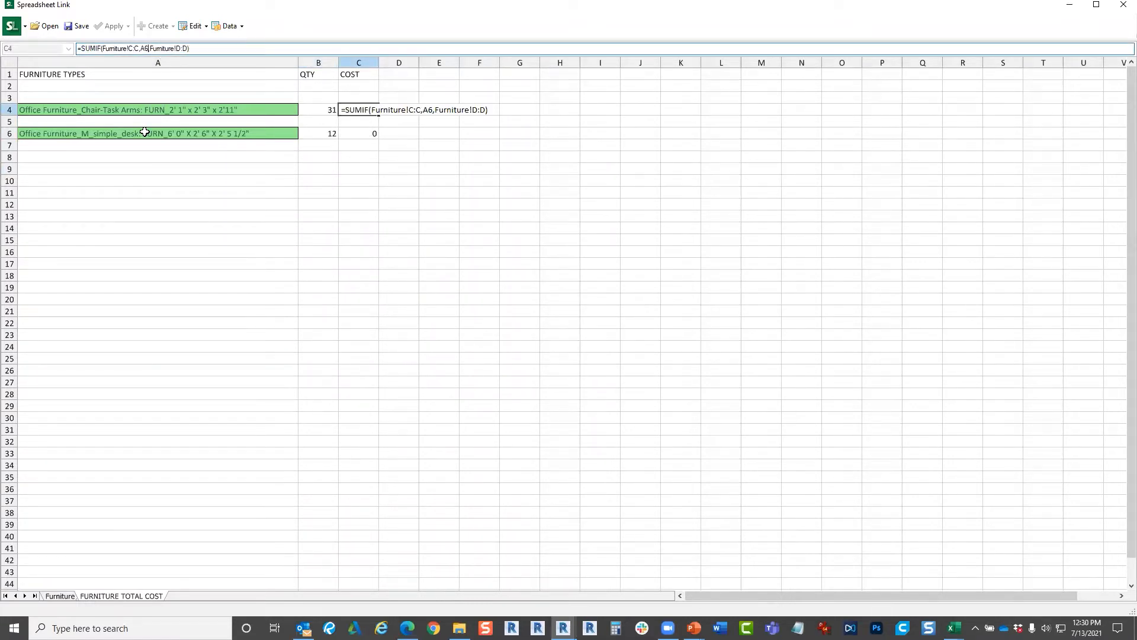
click(133, 113)
key(ctrl+shift+Return)
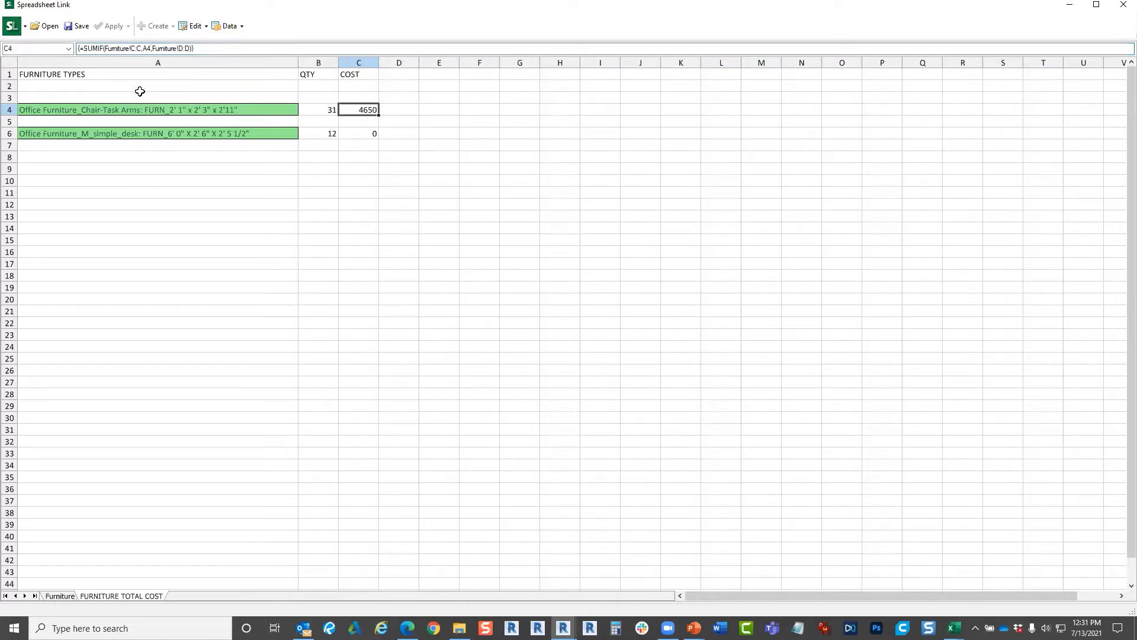
- Change the criterion in the C6 cost formula to A6 and commit it as an array formula
click(360, 133)
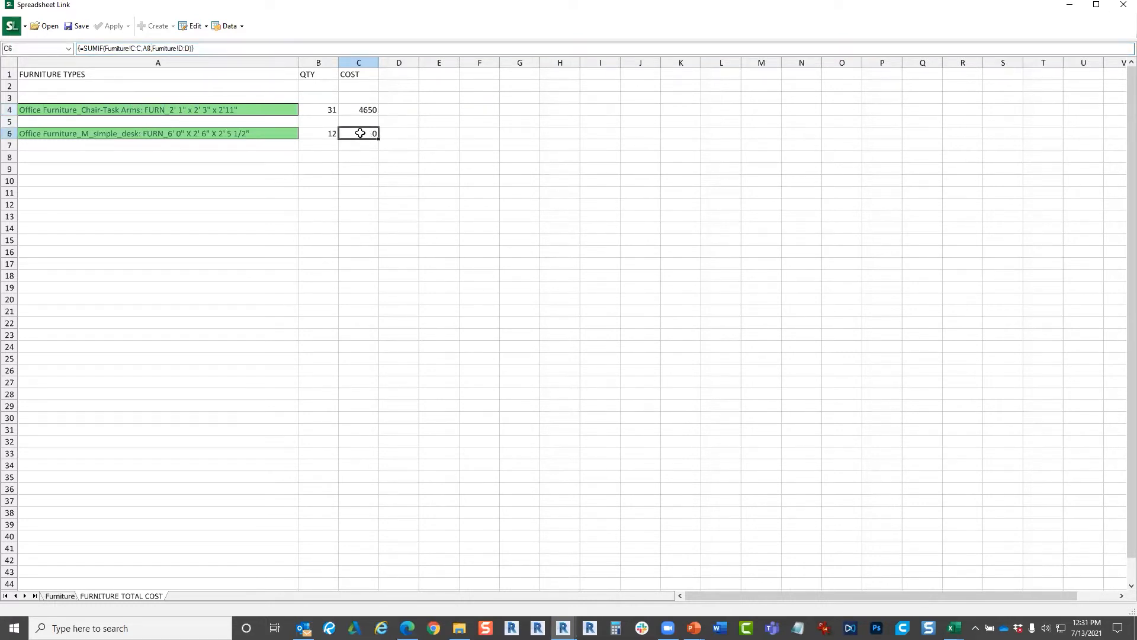
click(148, 48)
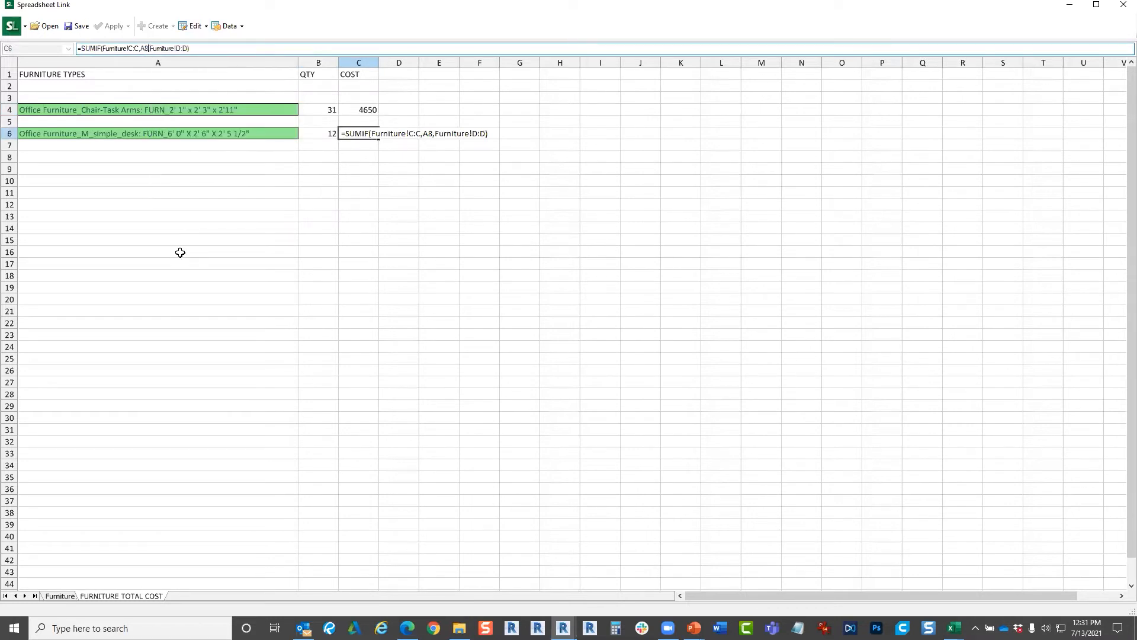
key(BackSpace)
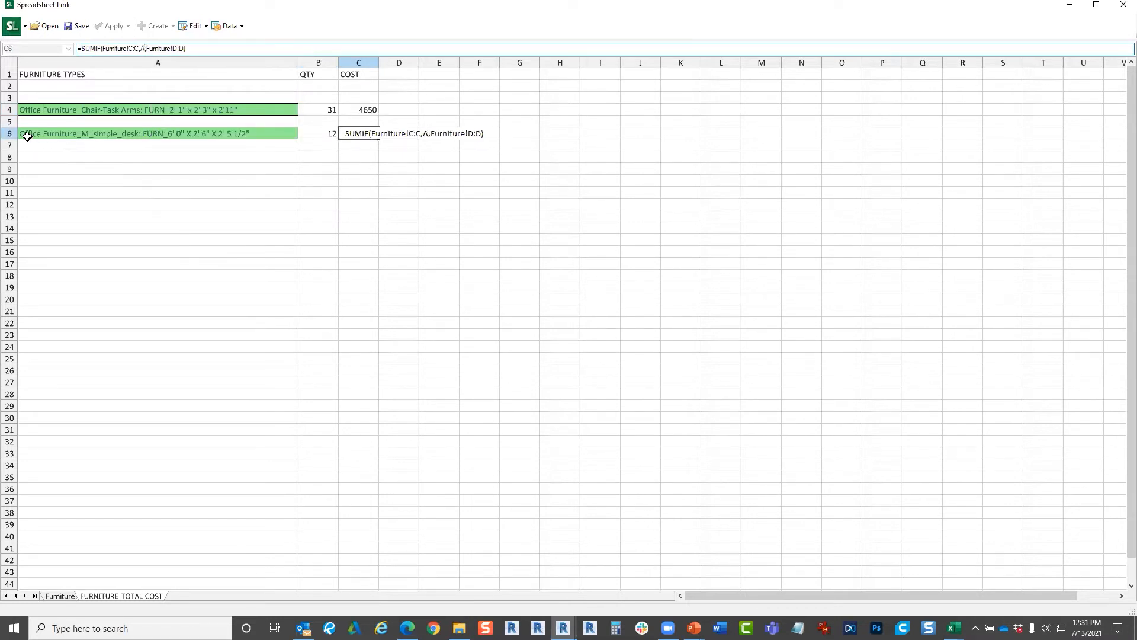
text(6)
key(ctrl+shift+Return)
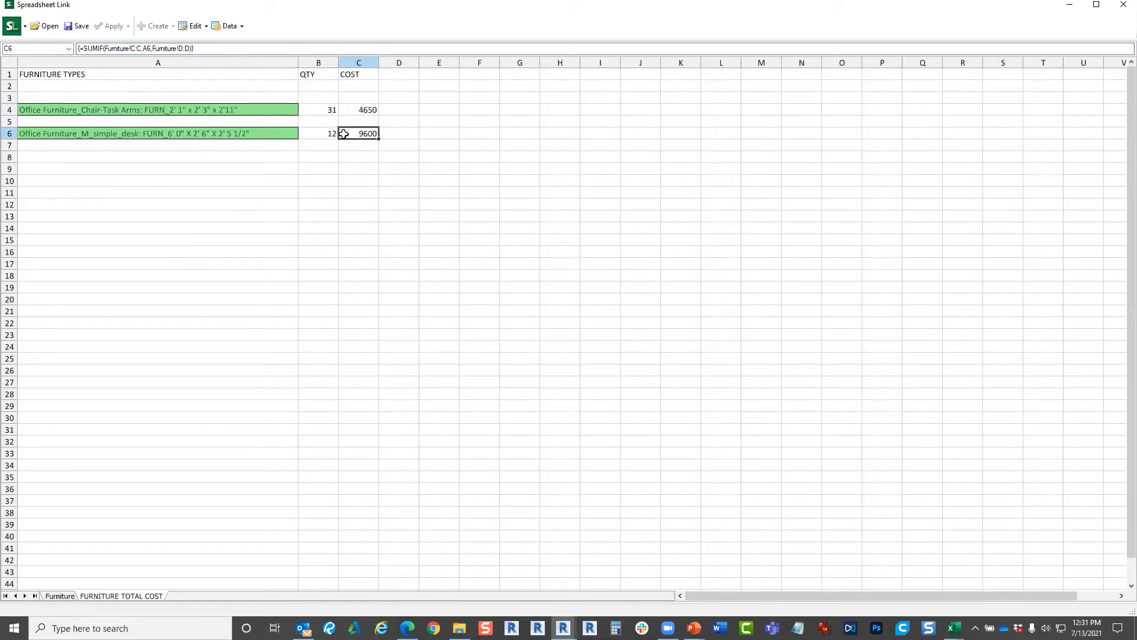
- Check the cost formulas in C4 and C6 against their furniture types in column A
click(215, 109)
click(362, 109)
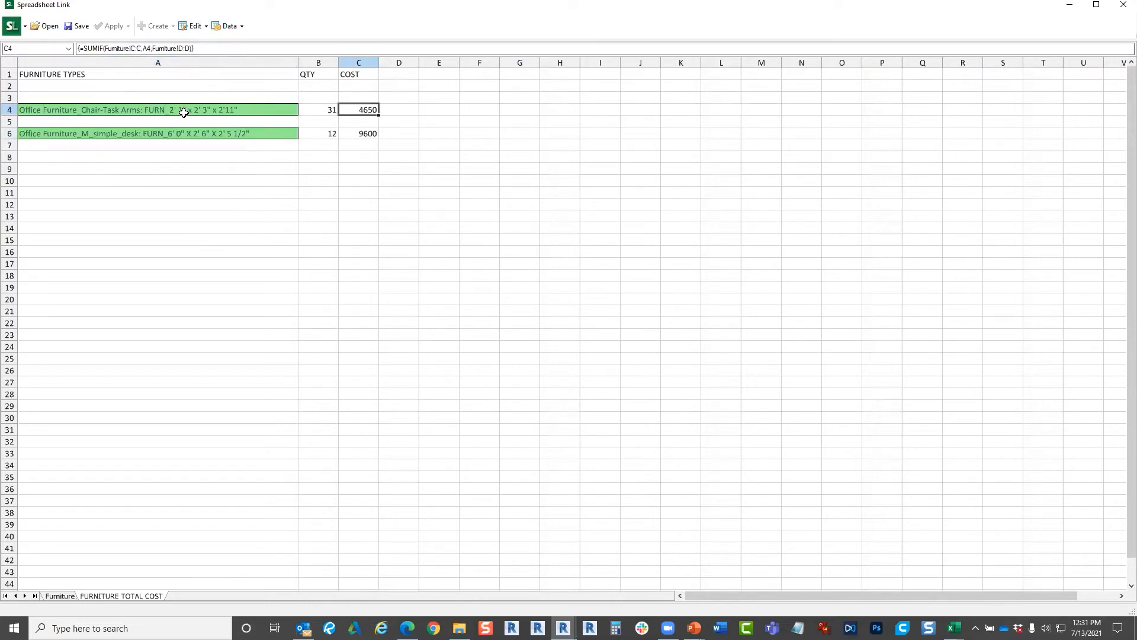
click(152, 110)
click(358, 134)
click(259, 131)
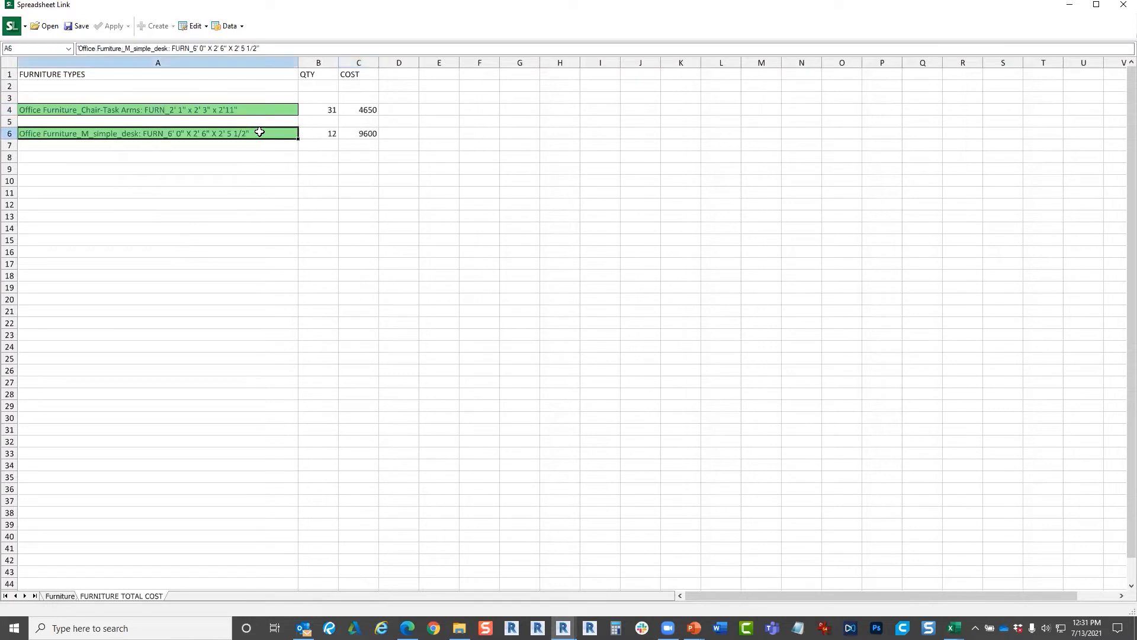
click(317, 167)
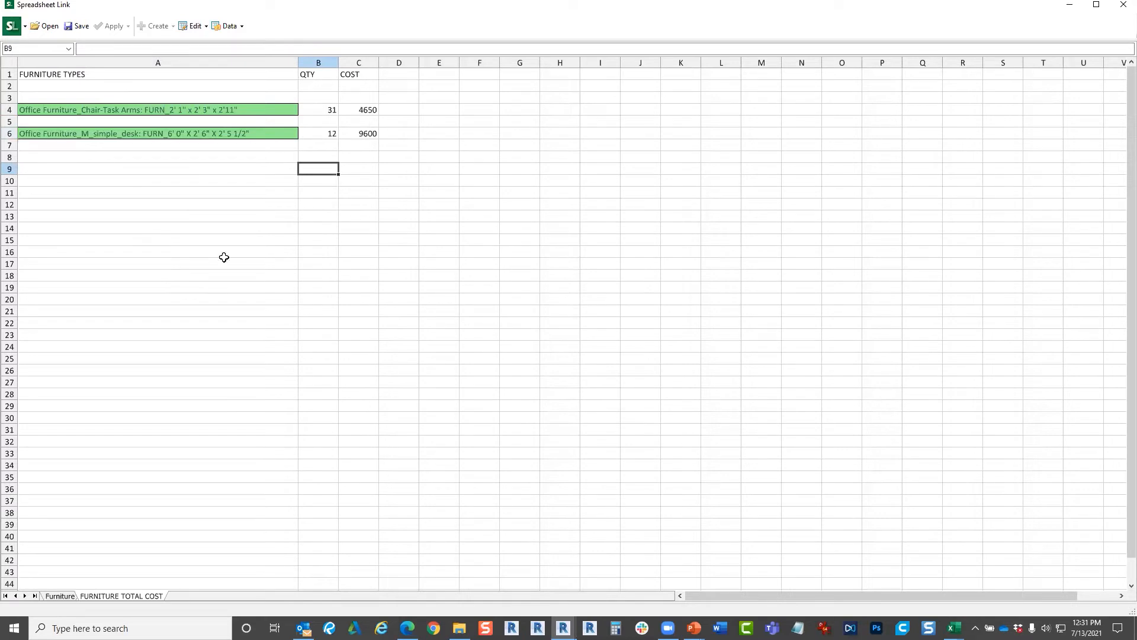
- Total the furniture costs in C8 with =SUM(C4:C6), committed as an array formula
click(360, 155)
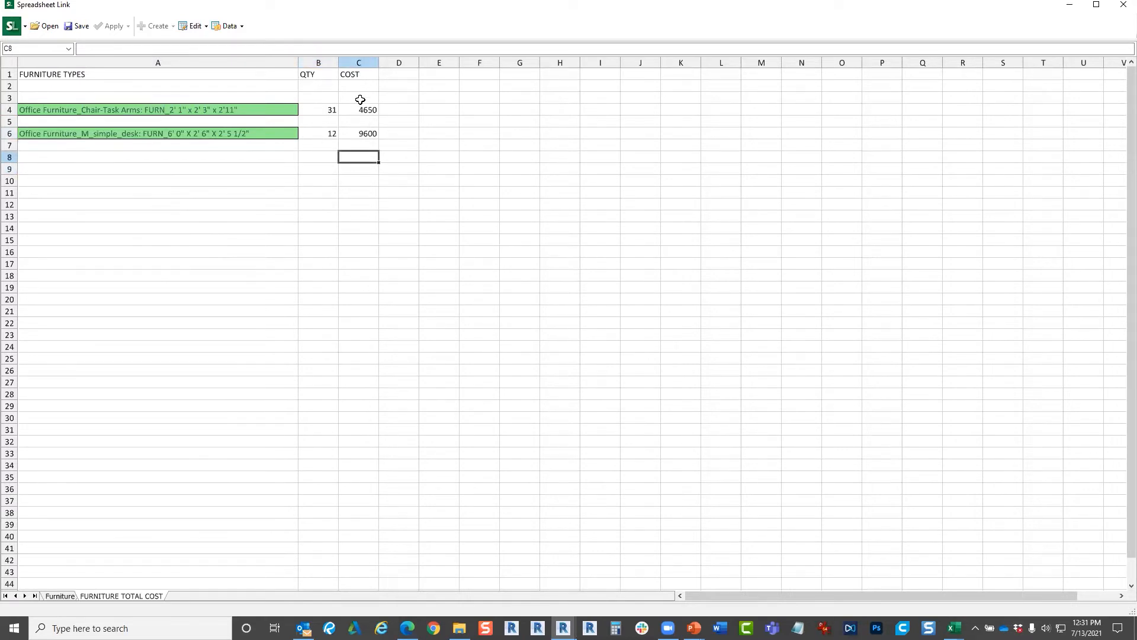
click(233, 26)
click(209, 26)
click(297, 26)
text(=)
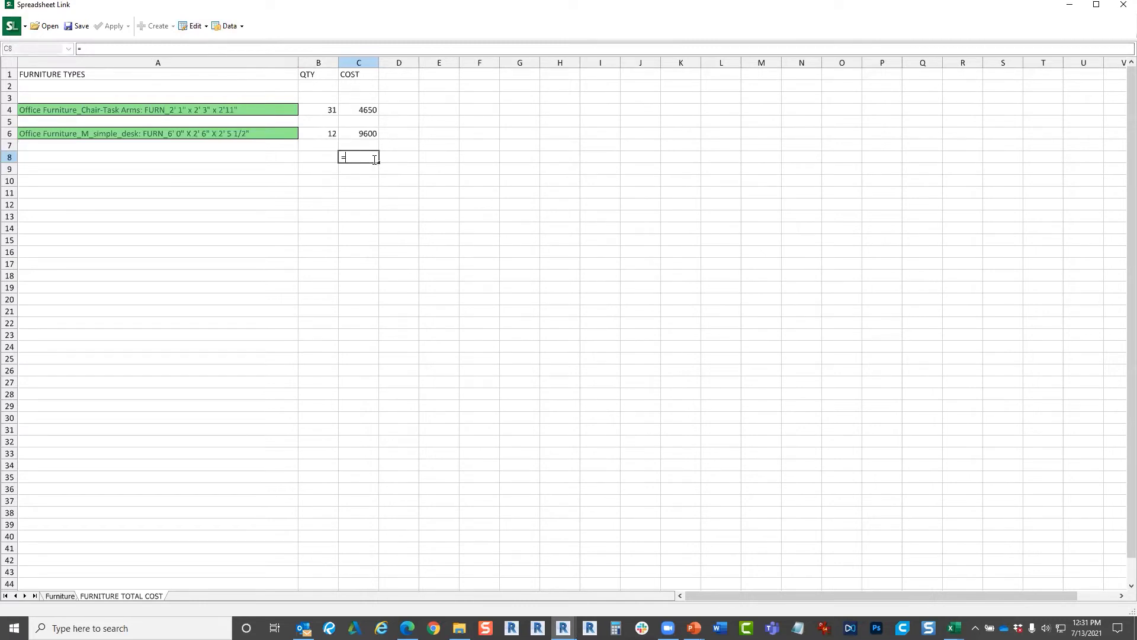
click(92, 51)
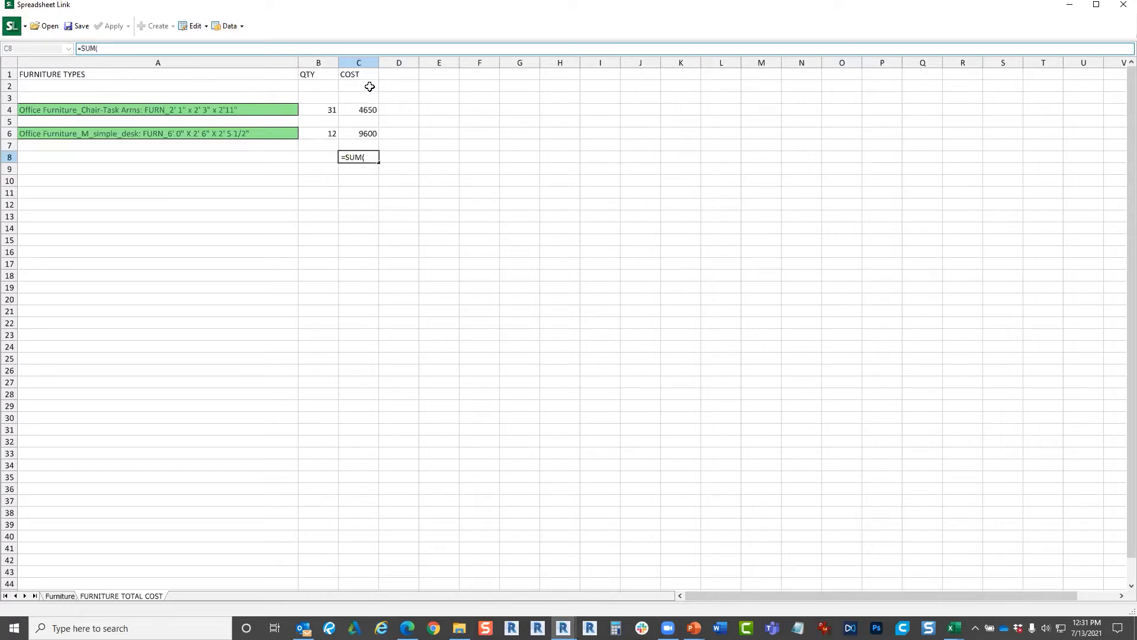
drag(369, 108, 368, 133)
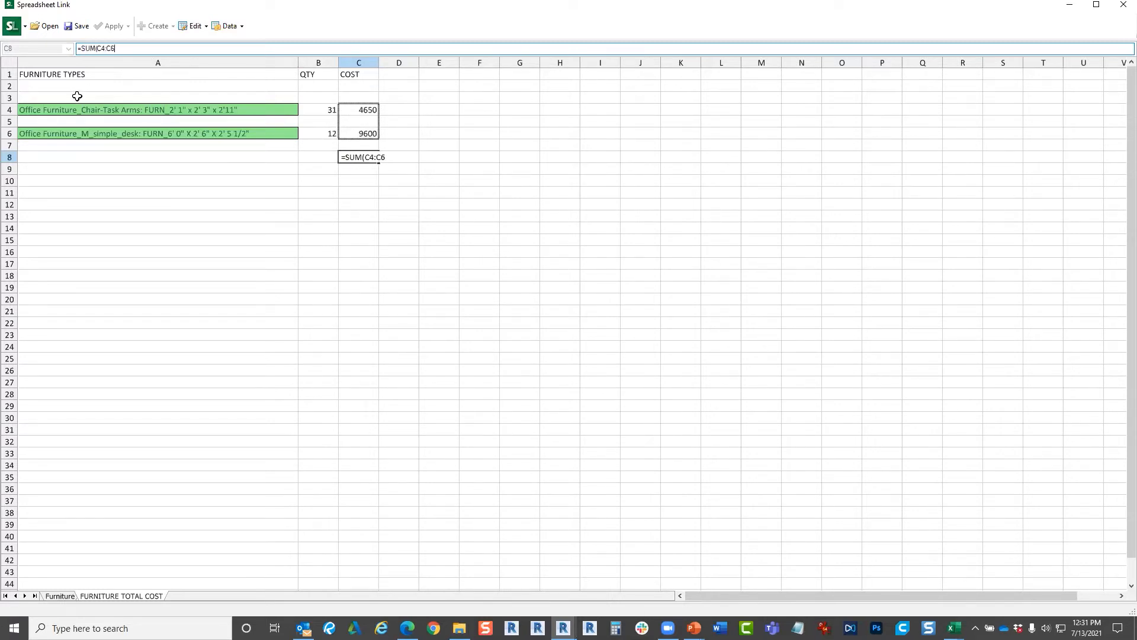
text(_)
key(ctrl+shift+Return)
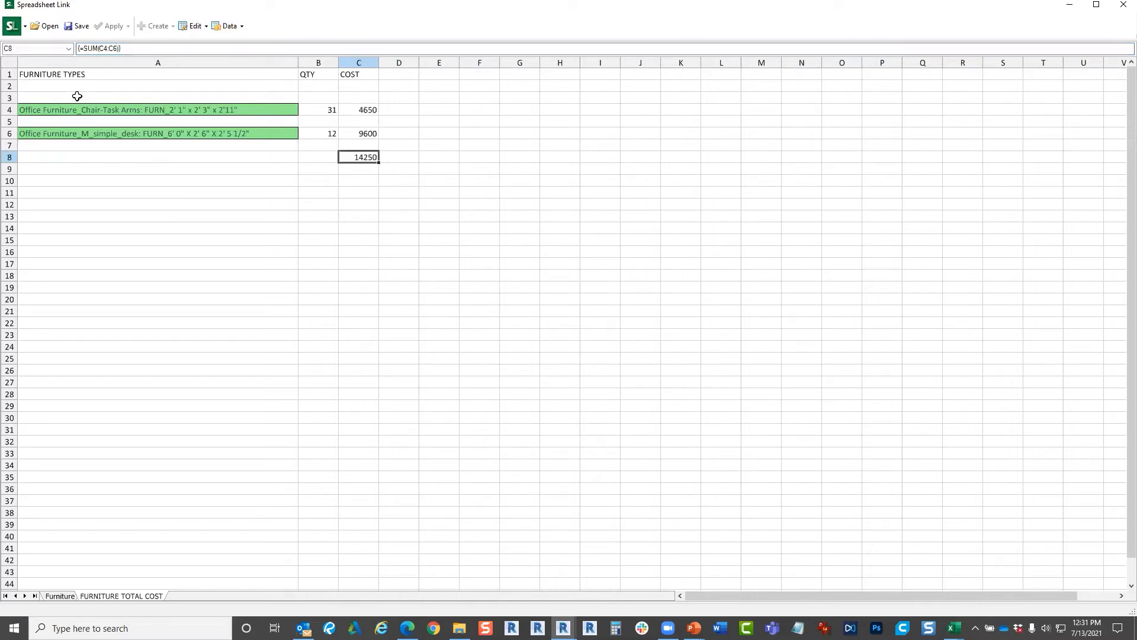
click(394, 273)
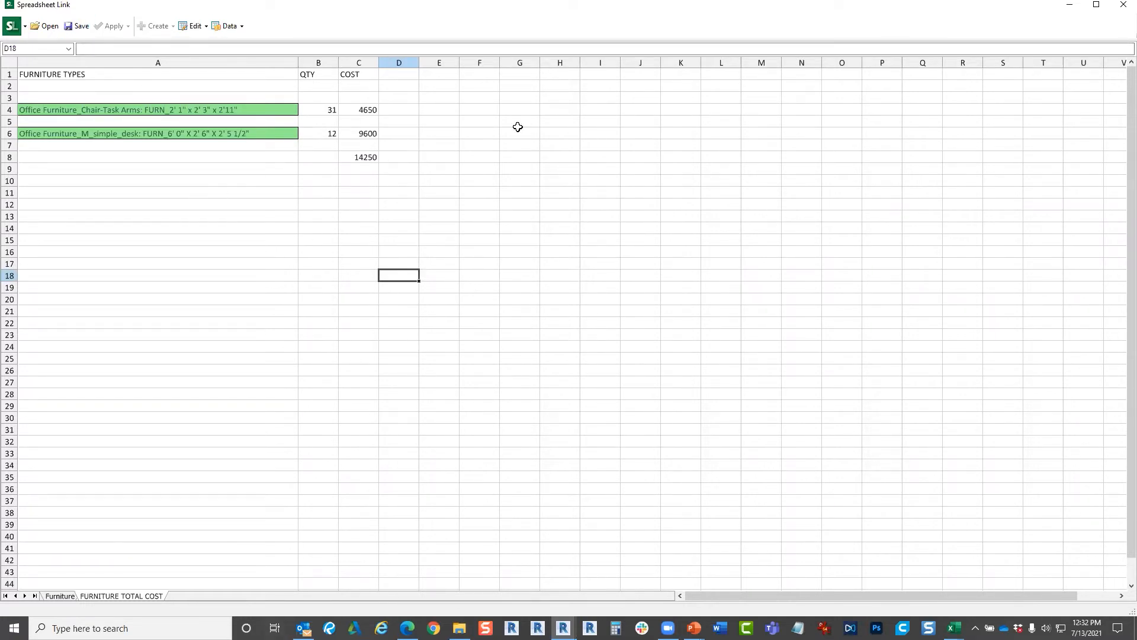
- Try to save the spreadsheet over the existing Furniture Cost Calculations workbook in the Schedule XL folder
click(79, 26)
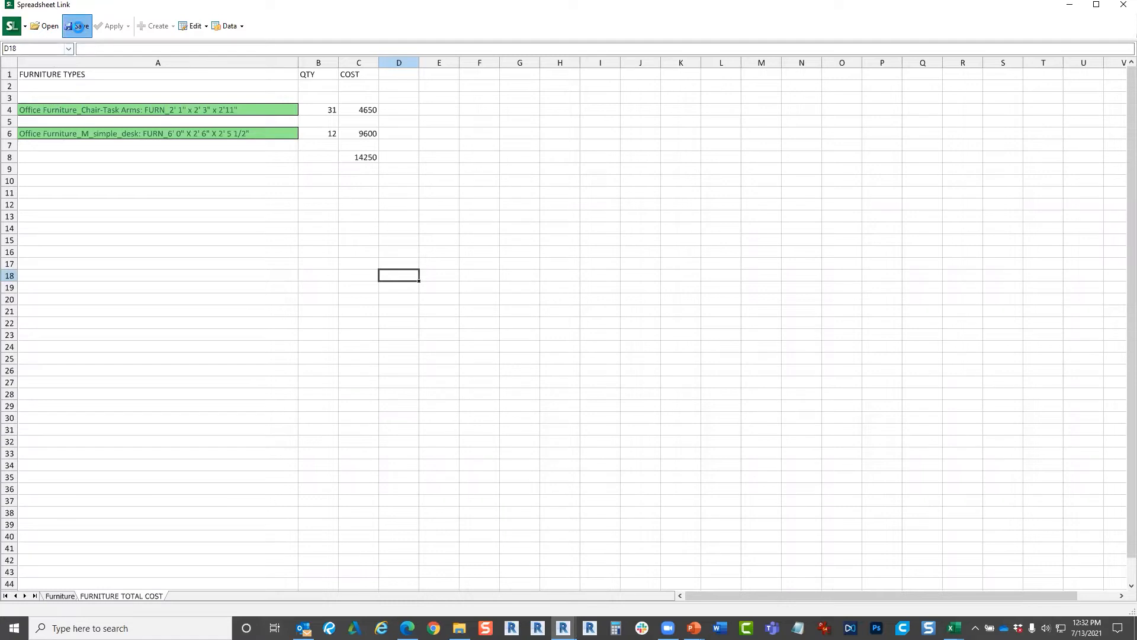
click(266, 125)
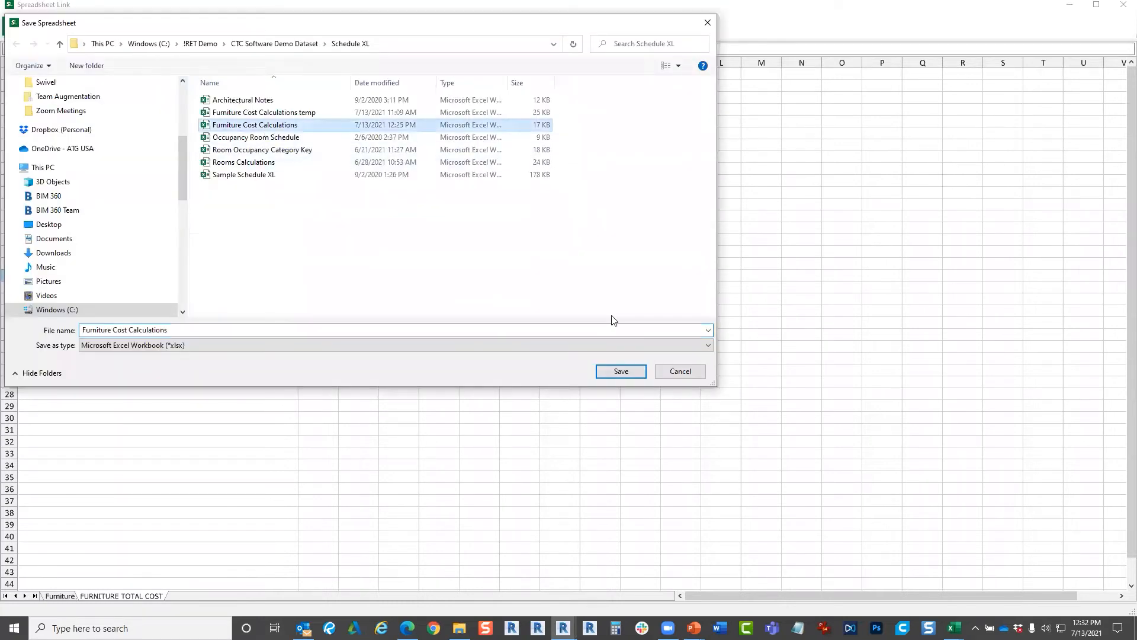
click(619, 373)
click(598, 314)
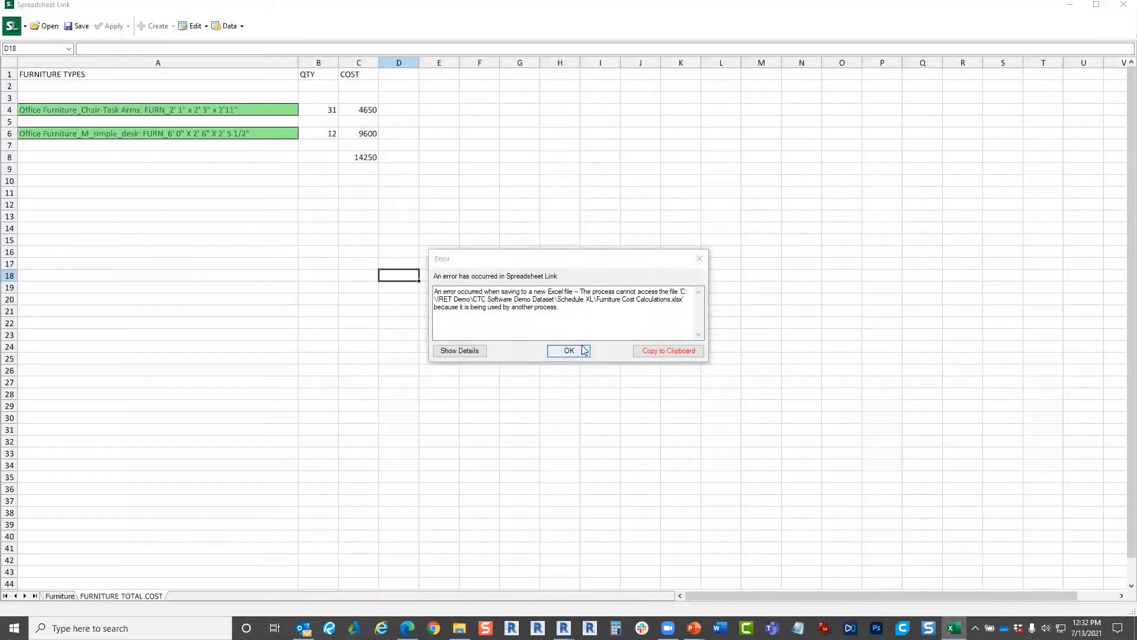
click(577, 348)
- Save the spreadsheet again as Furniture Cost Calculations, replacing the existing file, and open it in the default spreadsheet application
click(77, 26)
click(228, 126)
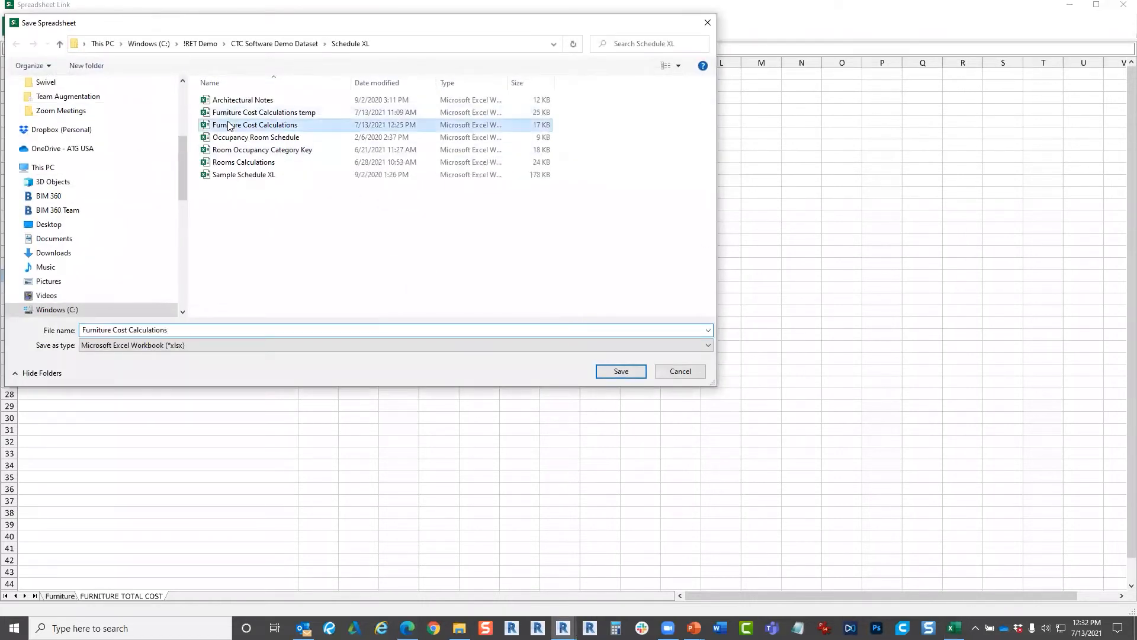
click(632, 372)
click(599, 315)
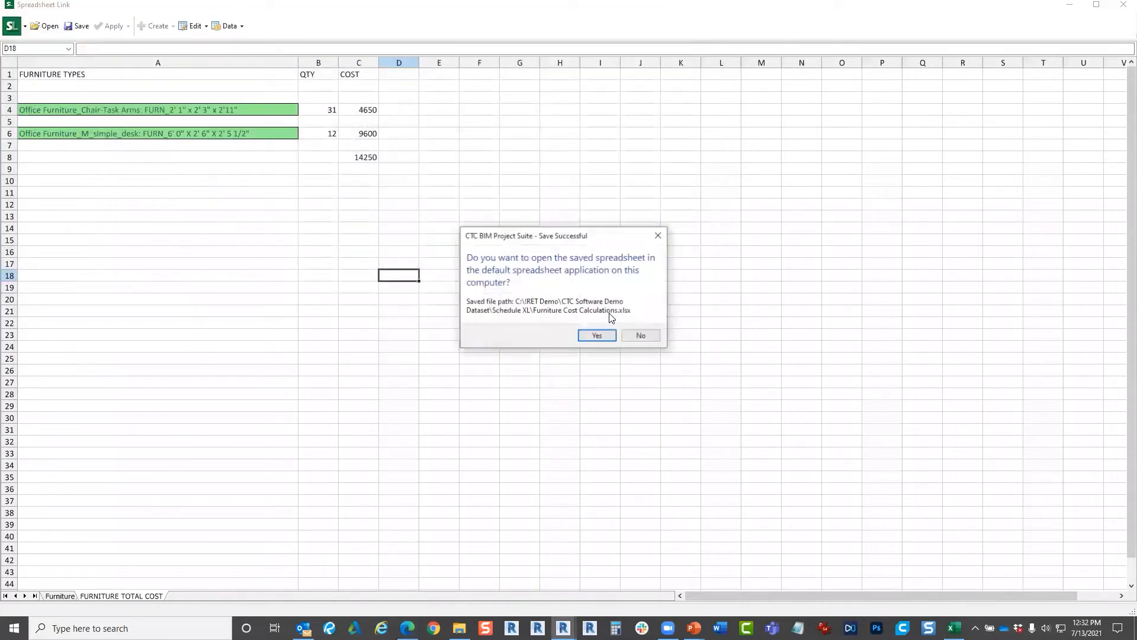
click(598, 340)
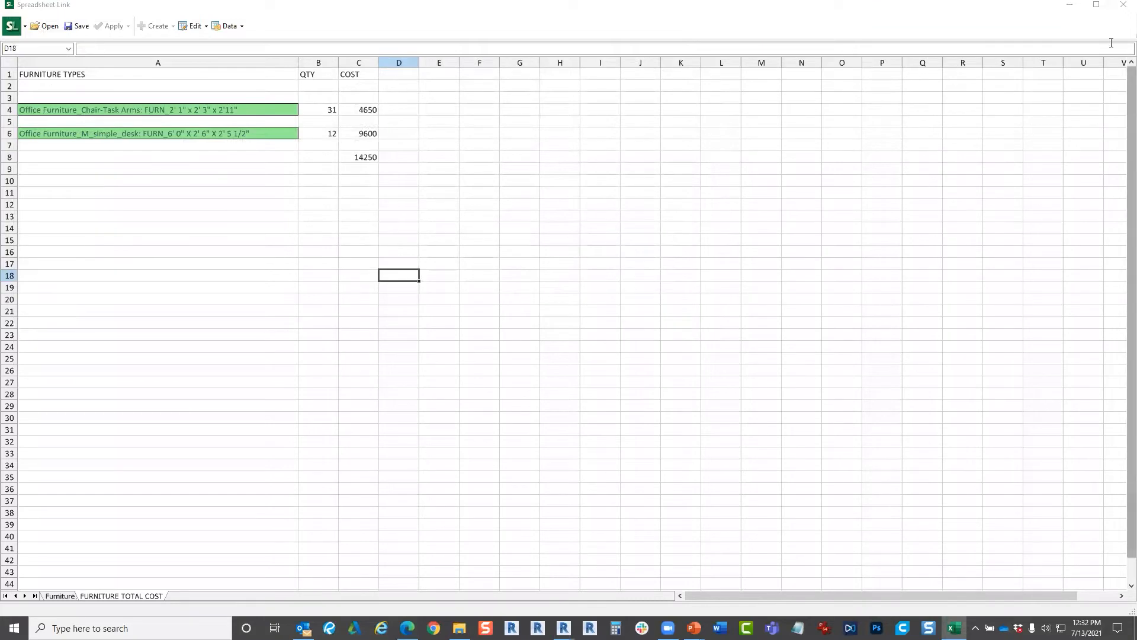
- Close both Spreadsheet Link windows and bring up the Furniture Cost Calculations workbook in Excel, maximized
click(1125, 5)
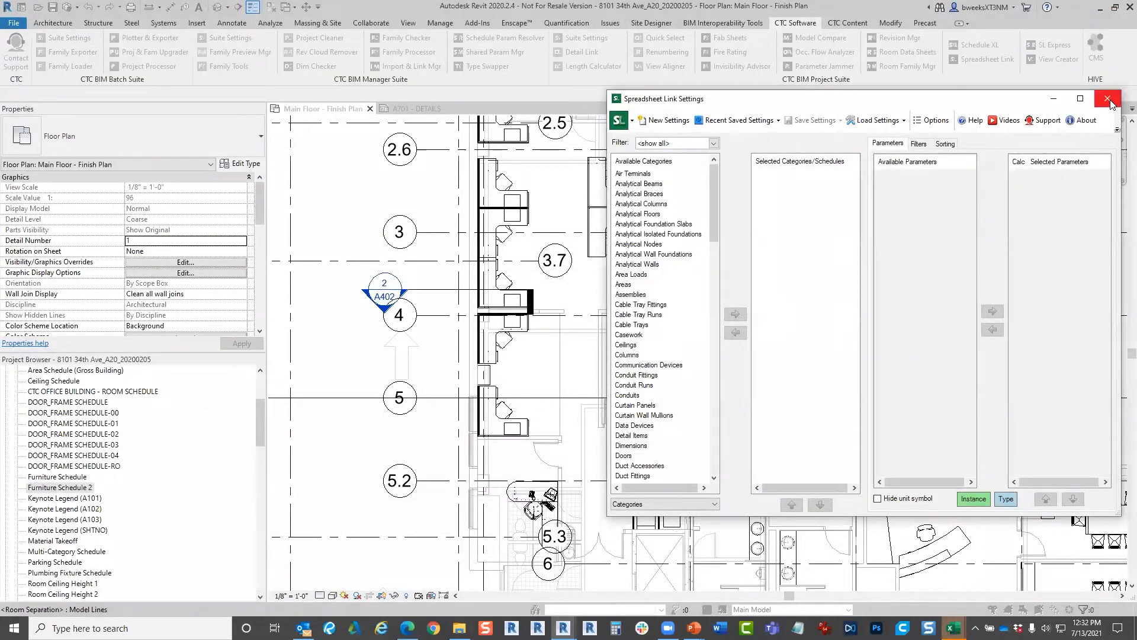
click(1108, 100)
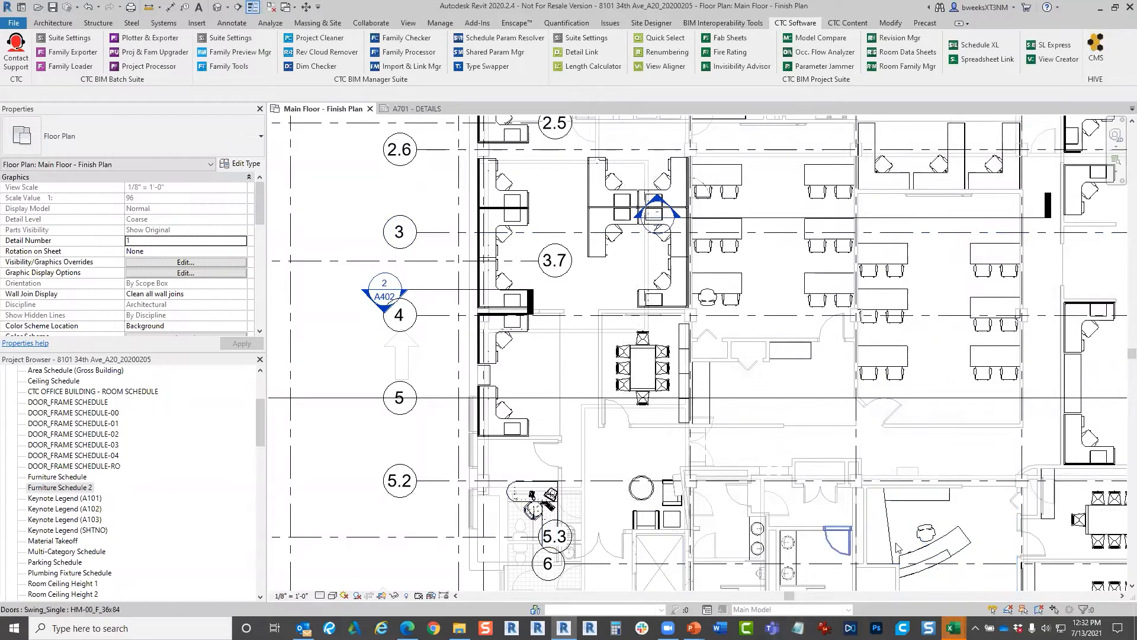
click(459, 628)
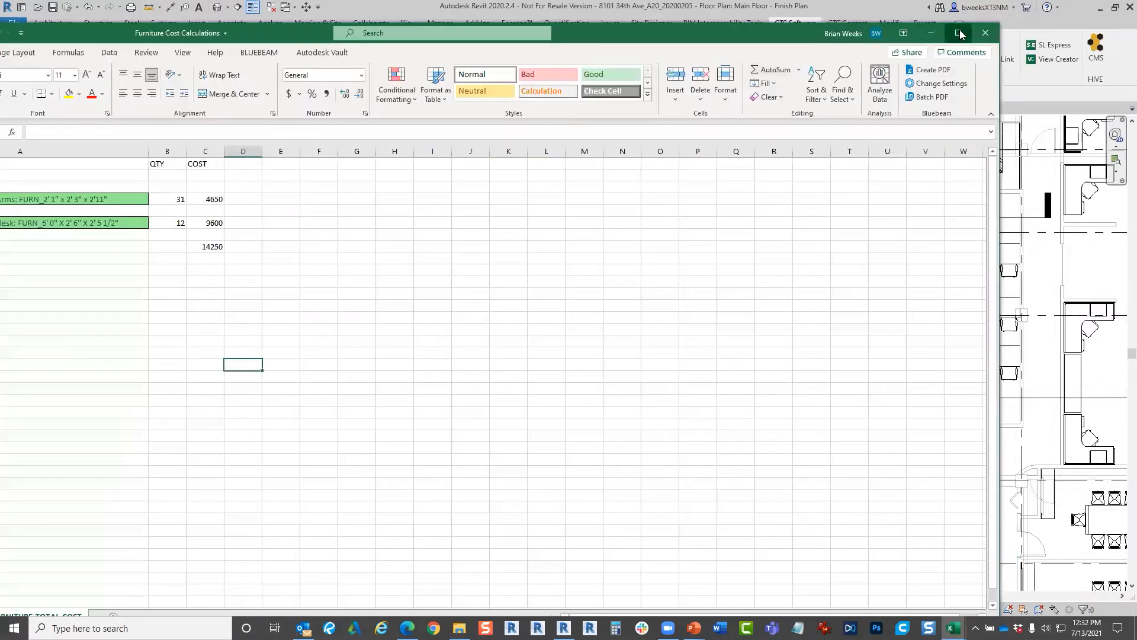
click(963, 36)
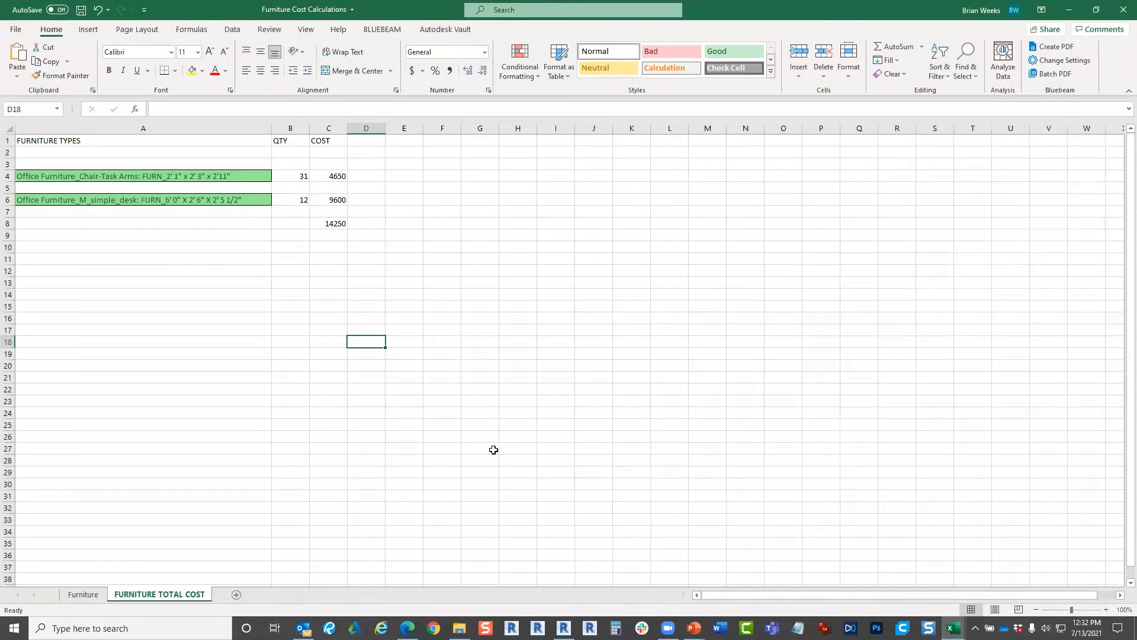
- Add a thick outline and thin inside borders to the table in A1:C8 on the FURNITURE TOTAL COST sheet
click(84, 594)
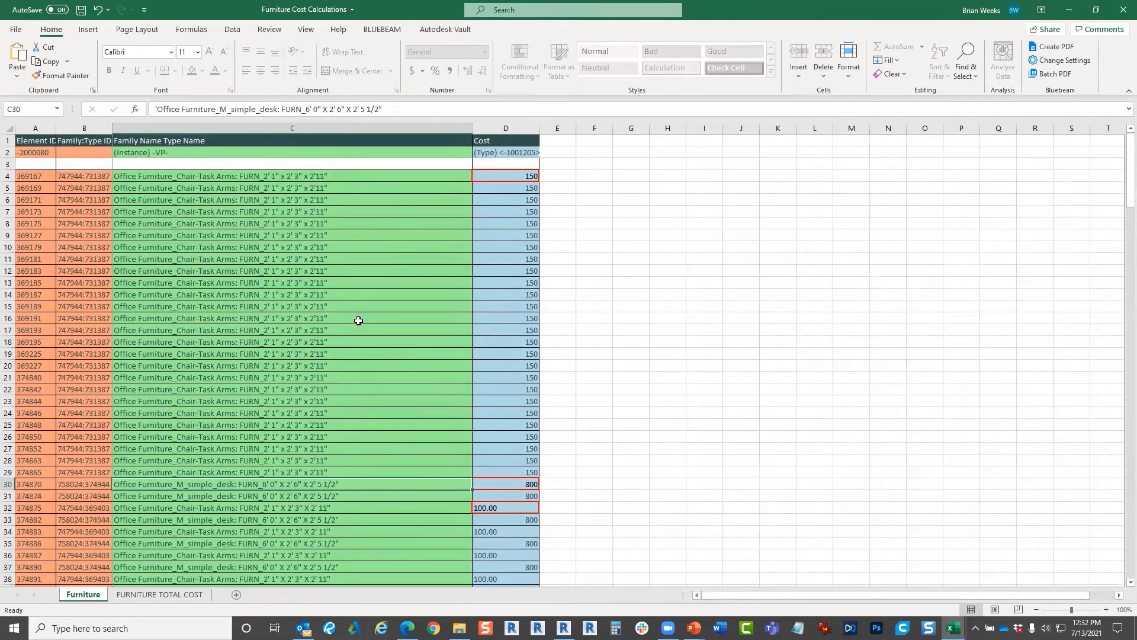
click(161, 594)
click(315, 310)
drag(86, 141, 331, 221)
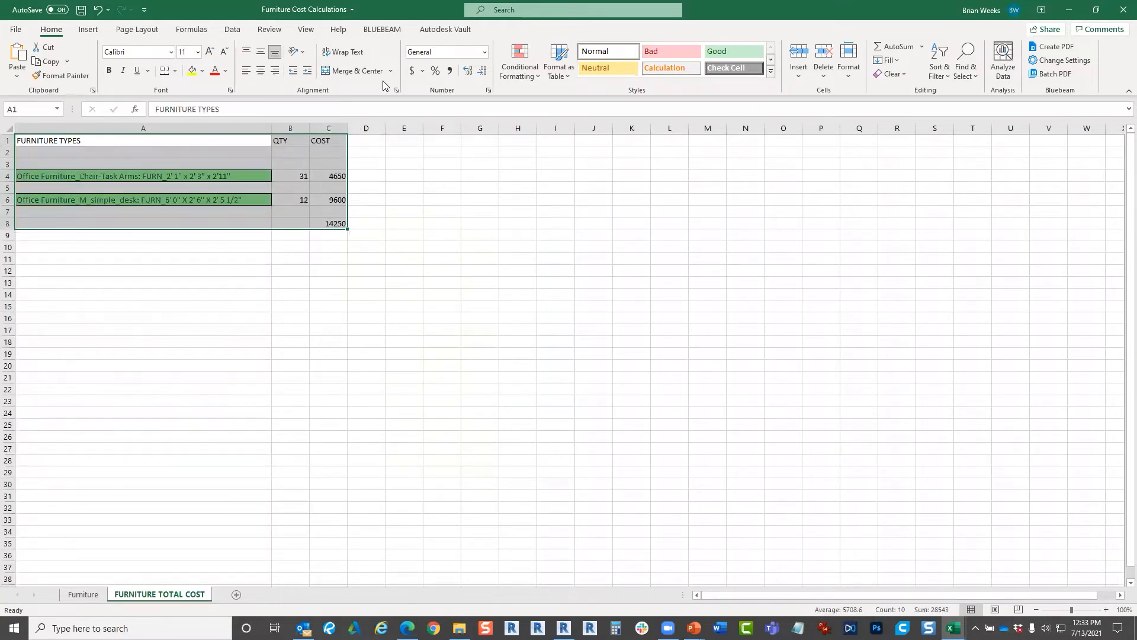
right_click(299, 192)
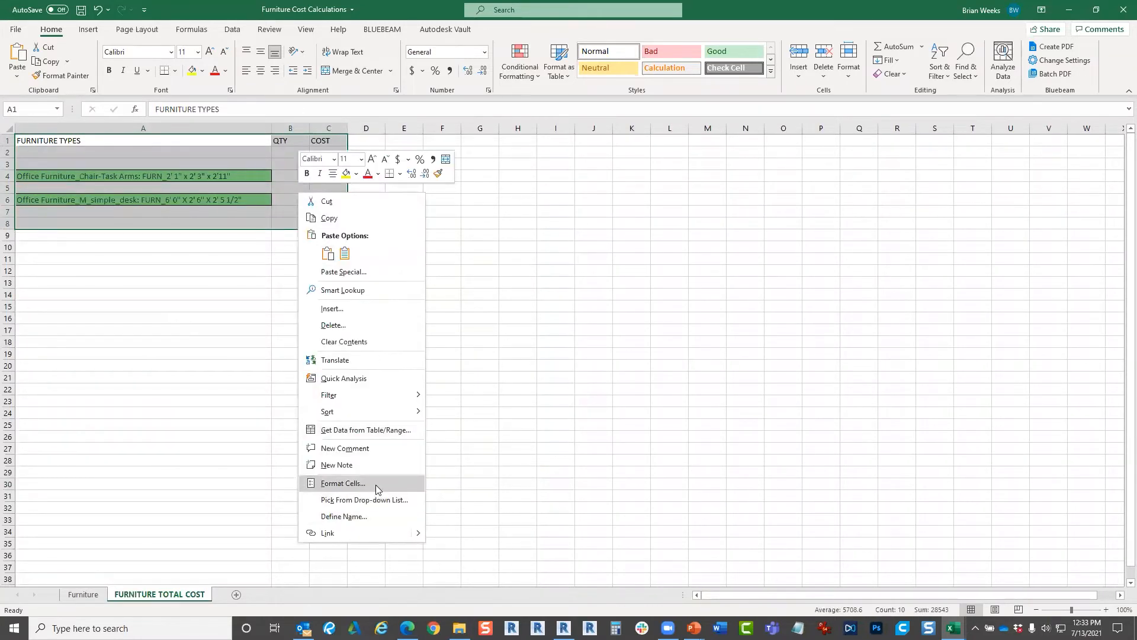
click(377, 485)
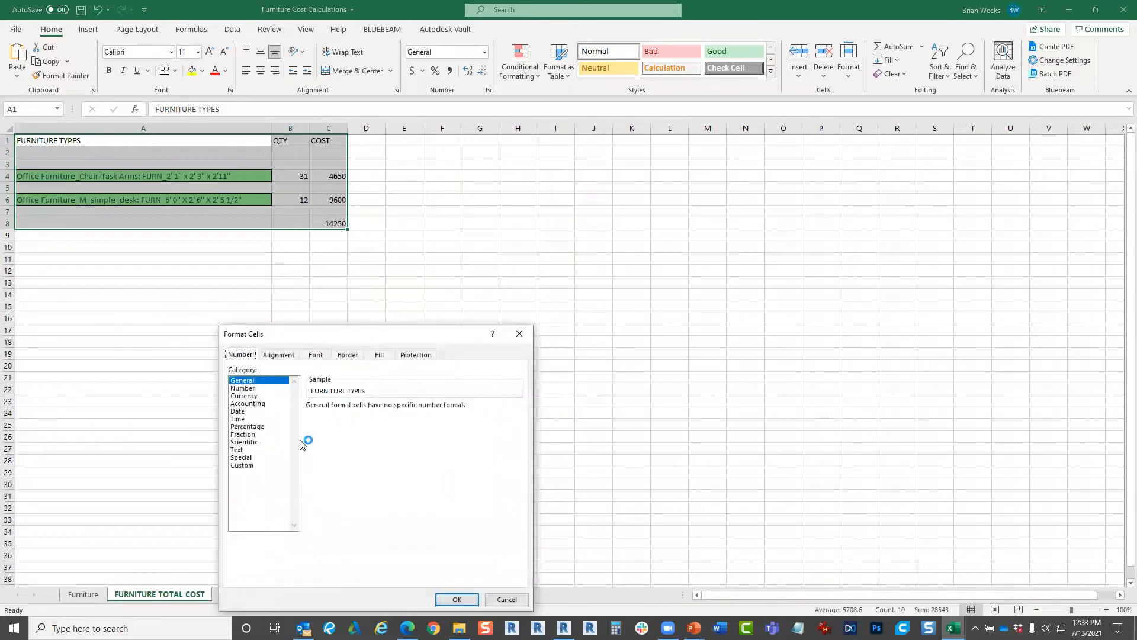
click(348, 354)
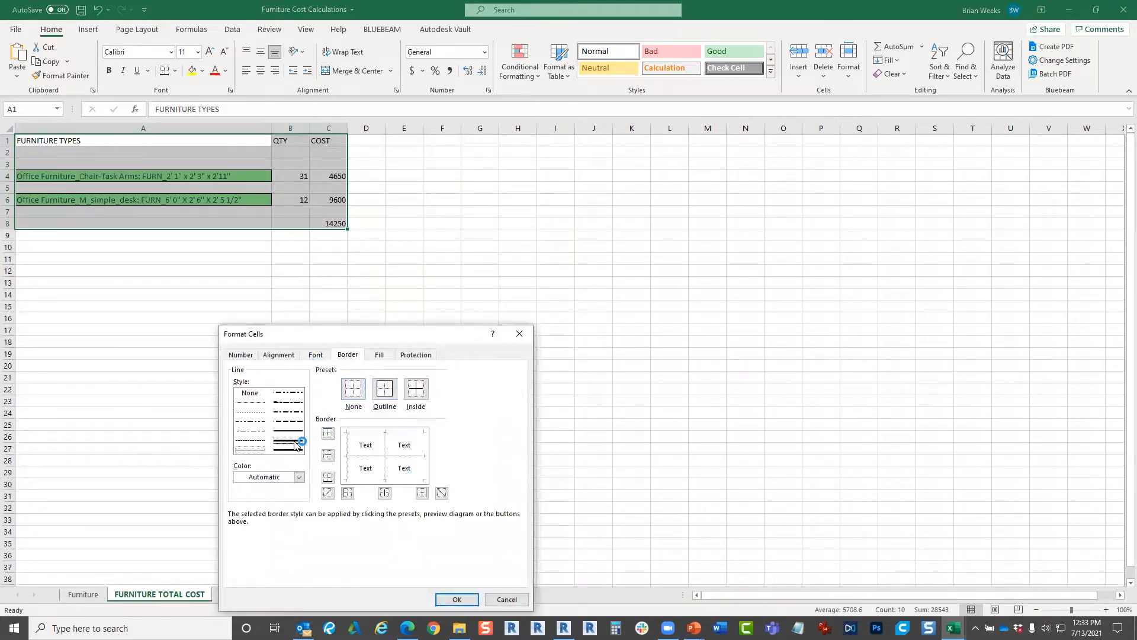
click(389, 398)
click(250, 450)
click(416, 395)
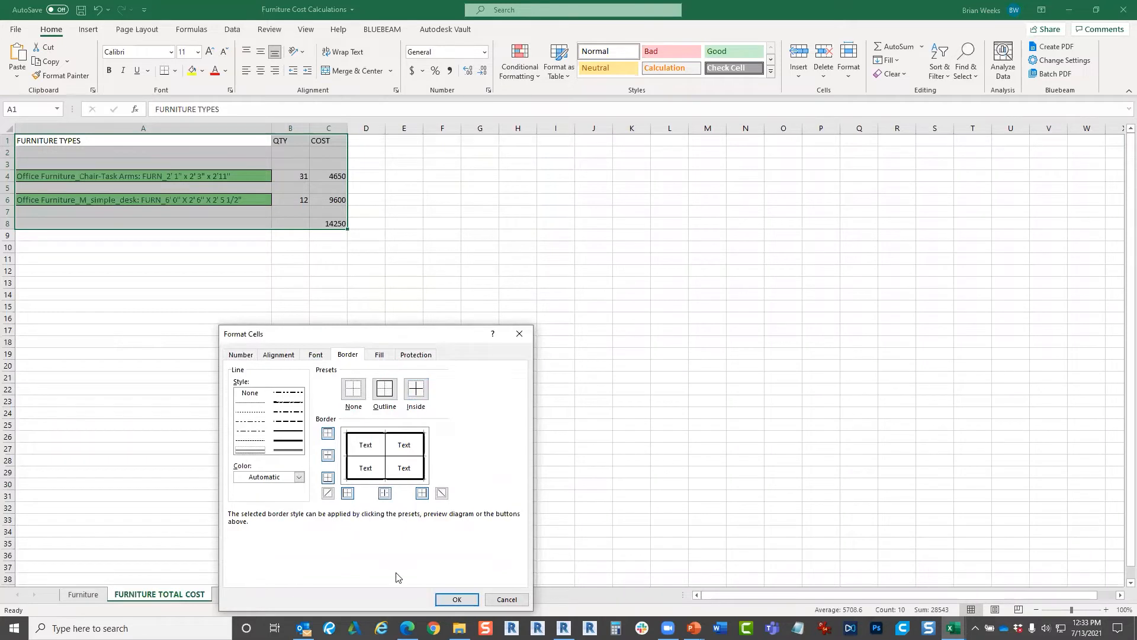
click(456, 601)
click(279, 354)
- Fill the chair and desk rows, A4:C4 and A6:C6, with light gray
drag(143, 178, 326, 176)
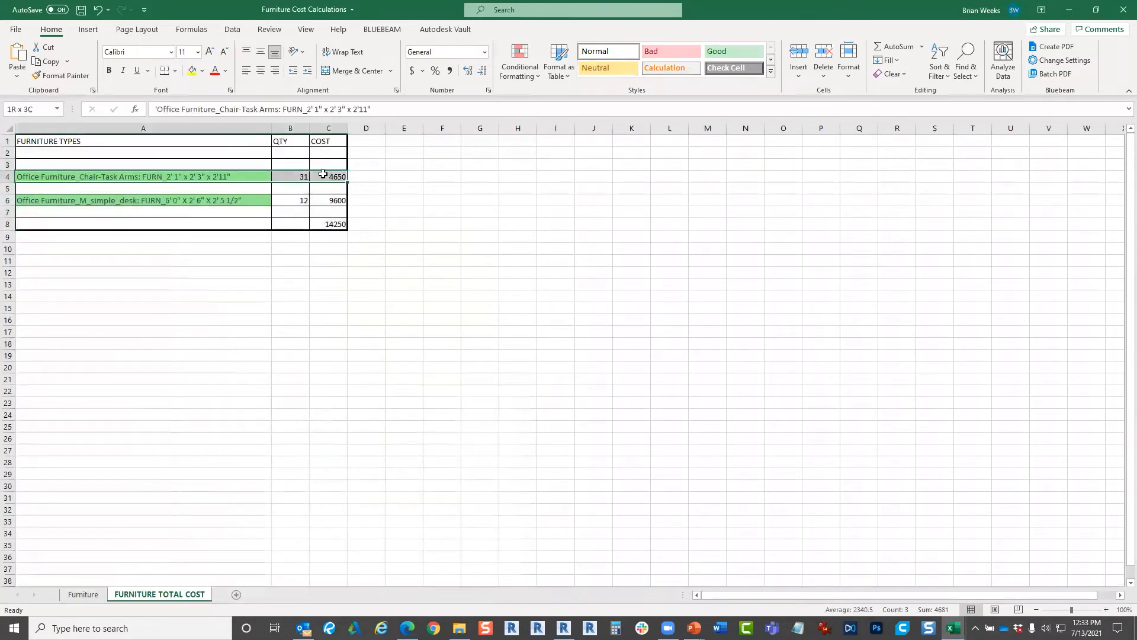
ctrl+drag(157, 202, 332, 201)
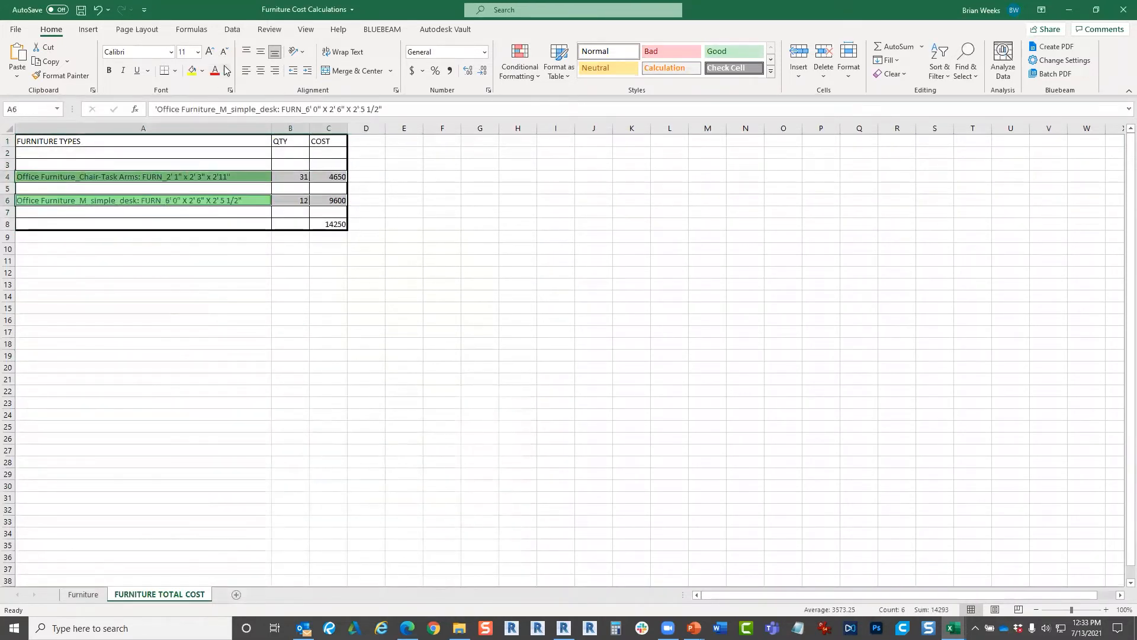
click(202, 71)
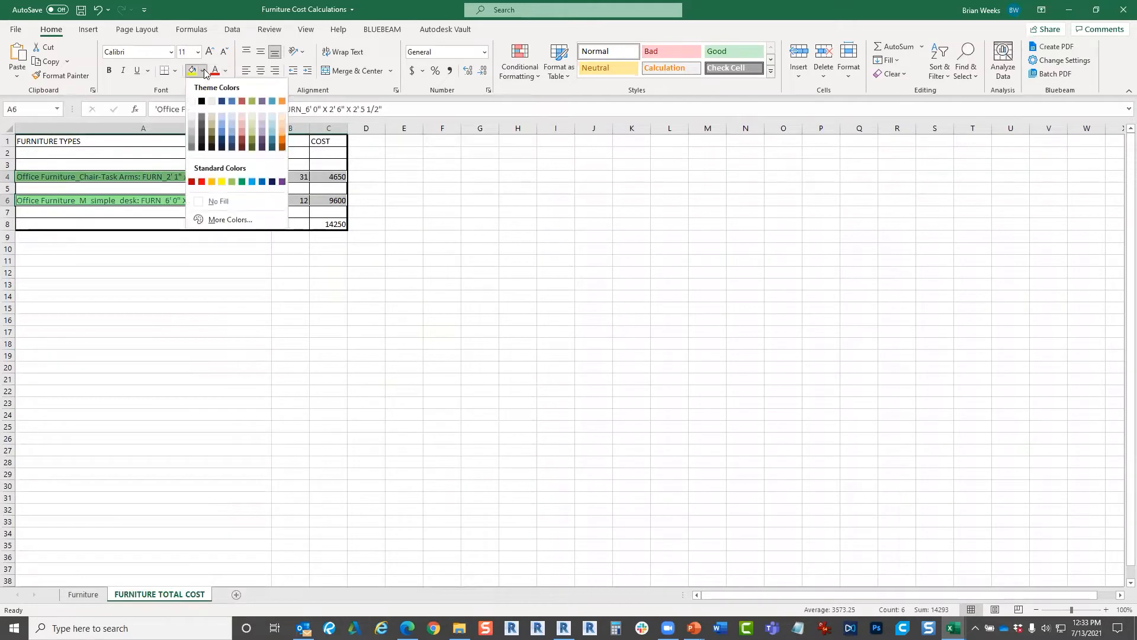
click(191, 128)
click(511, 326)
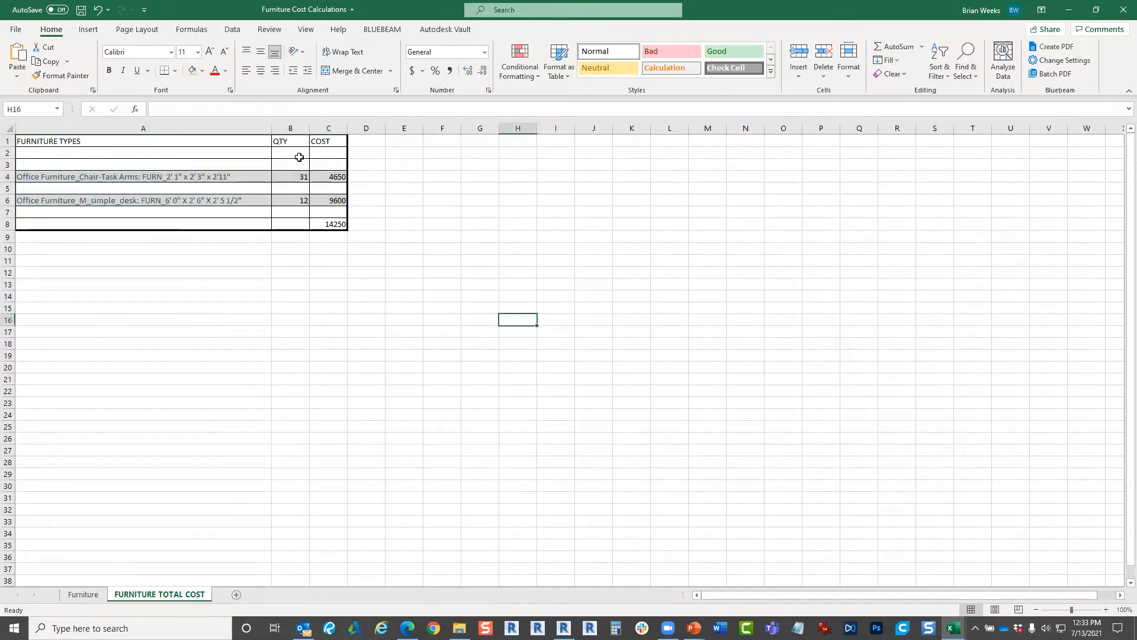
- Add a thick bottom border to the header row A1:C1
drag(335, 143, 101, 140)
right_click(136, 141)
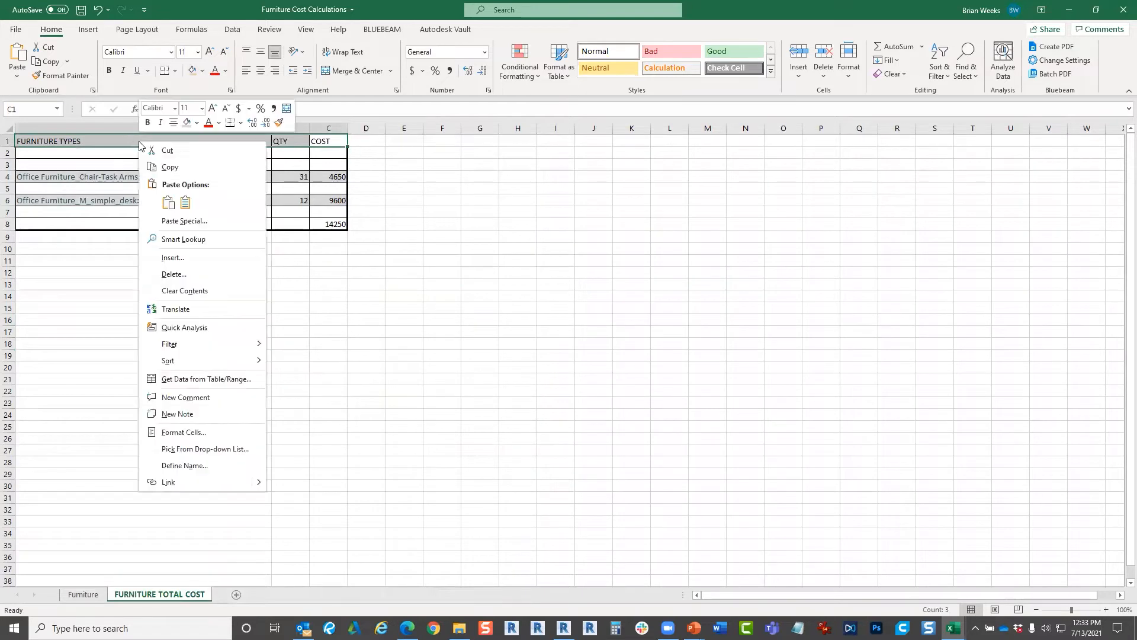
click(183, 431)
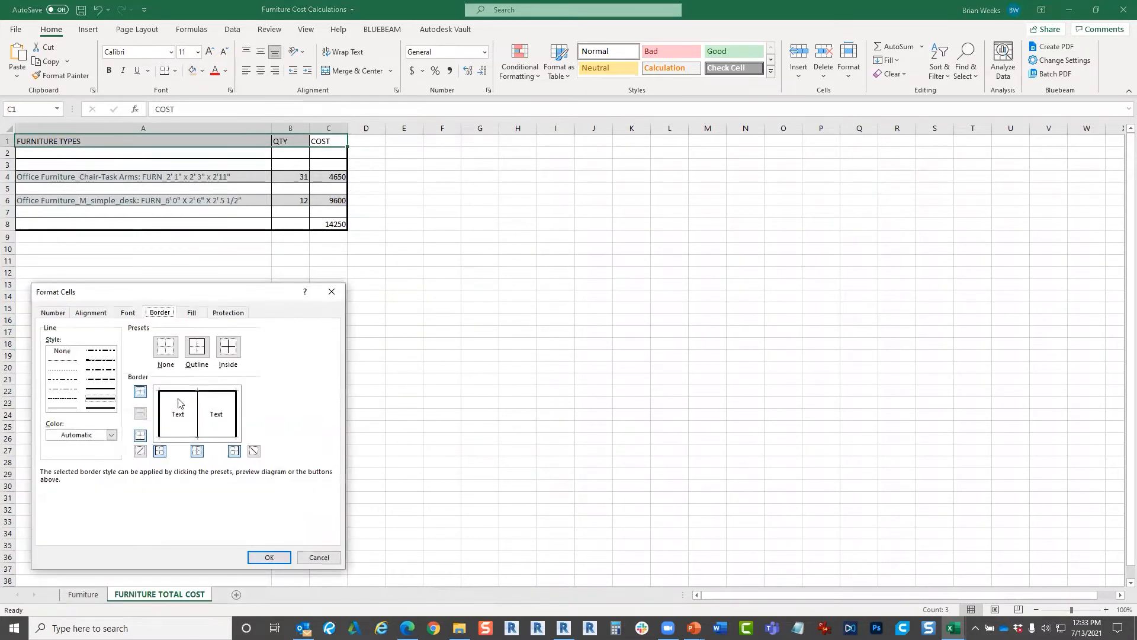
click(182, 439)
click(269, 556)
click(388, 331)
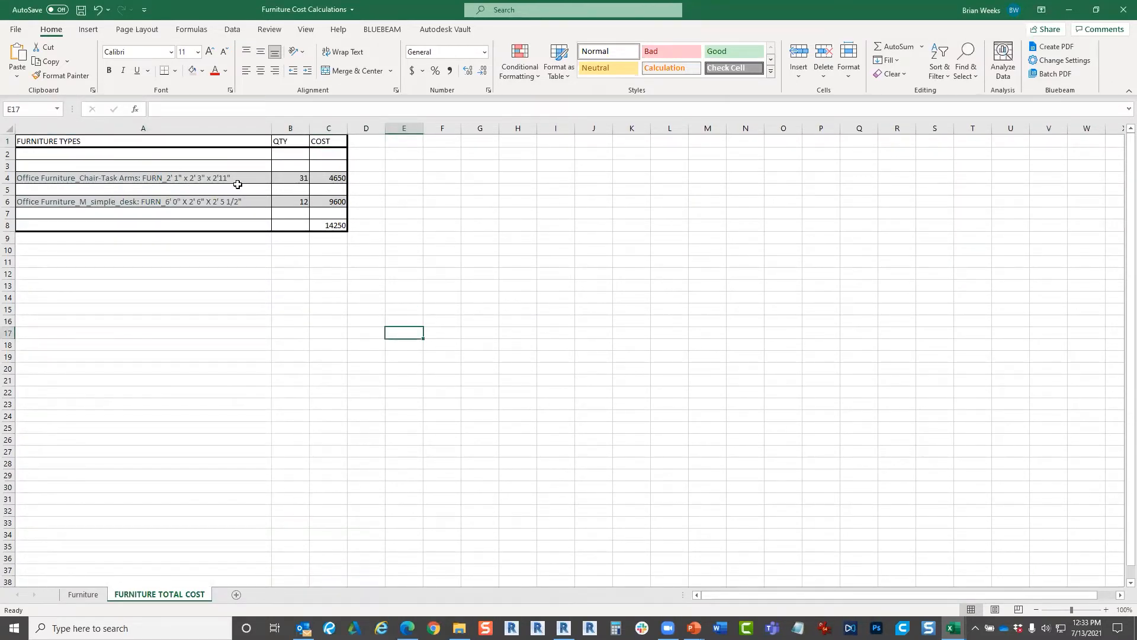
- Examine the furniture records down to the end of the Furniture sheet and bring up the data filtering commands
click(83, 594)
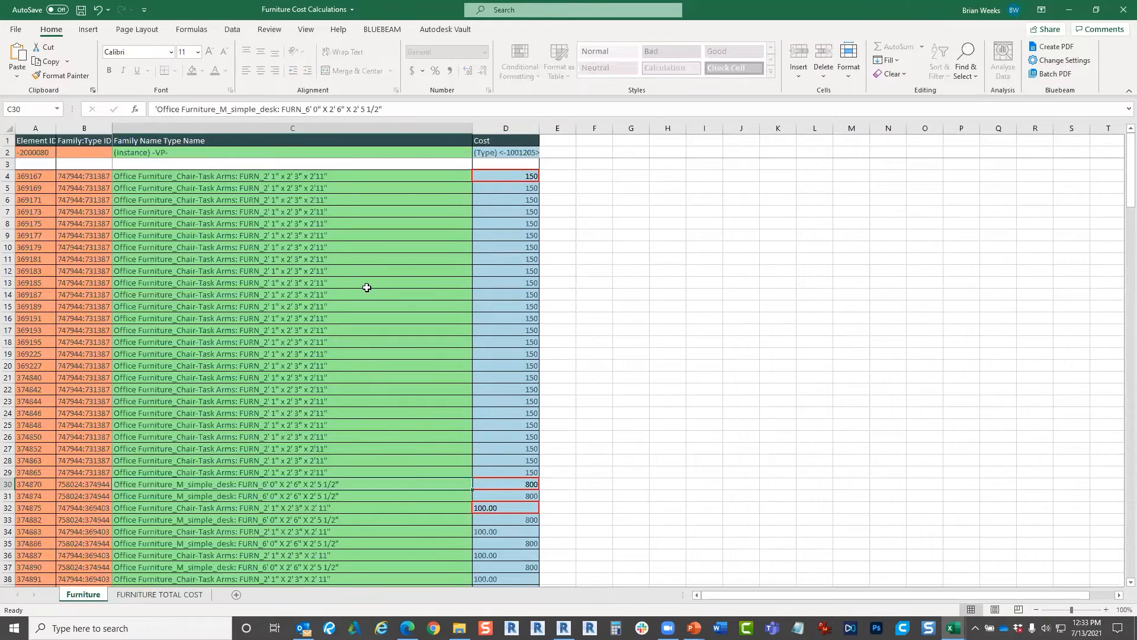
scroll(367, 296, down, 20)
drag(1123, 296, 1123, 569)
drag(1118, 438, 1071, 153)
click(157, 594)
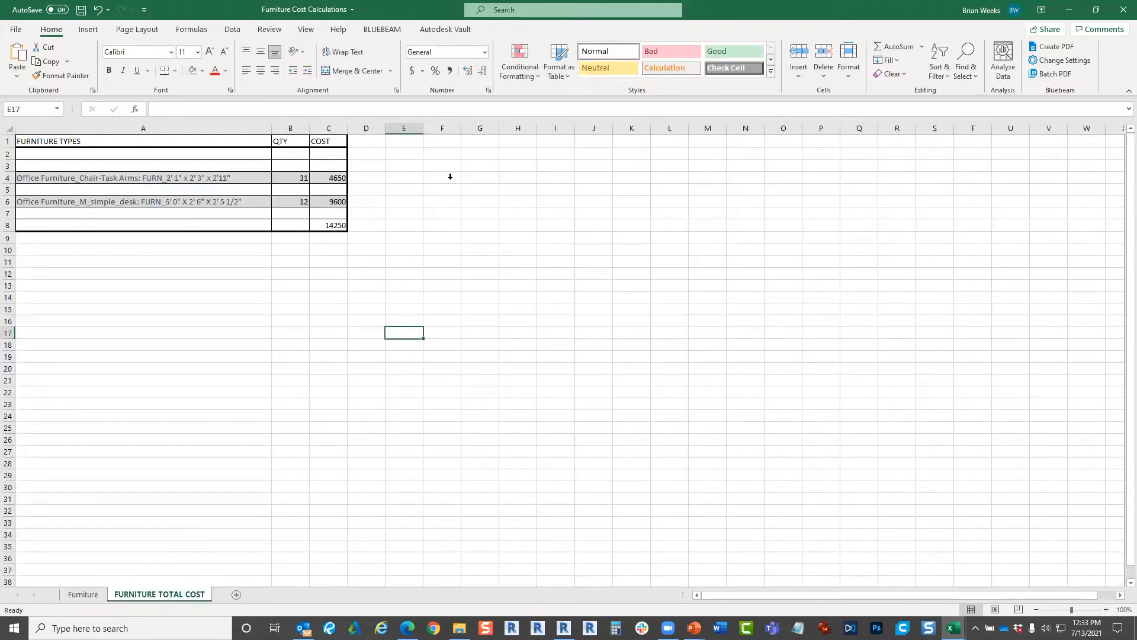
click(243, 31)
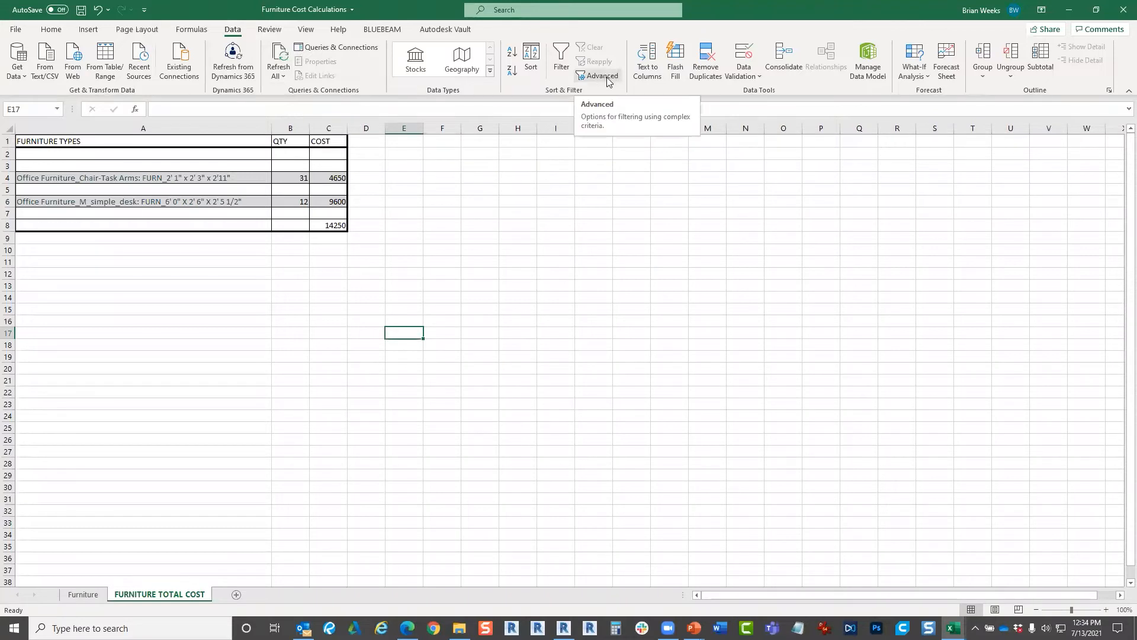
click(89, 595)
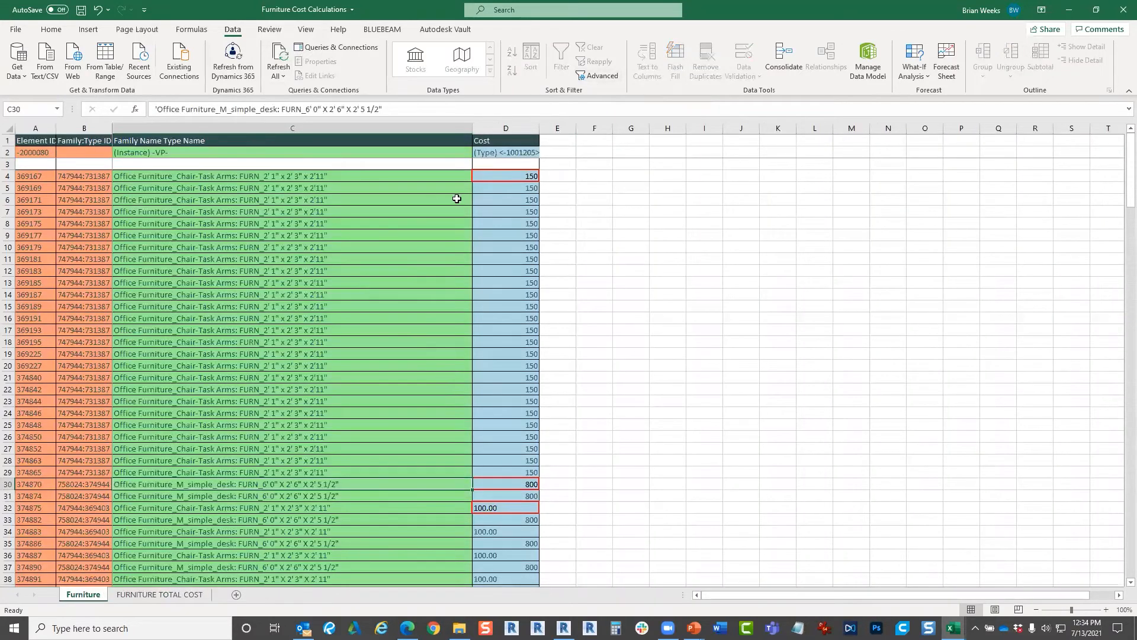
click(344, 180)
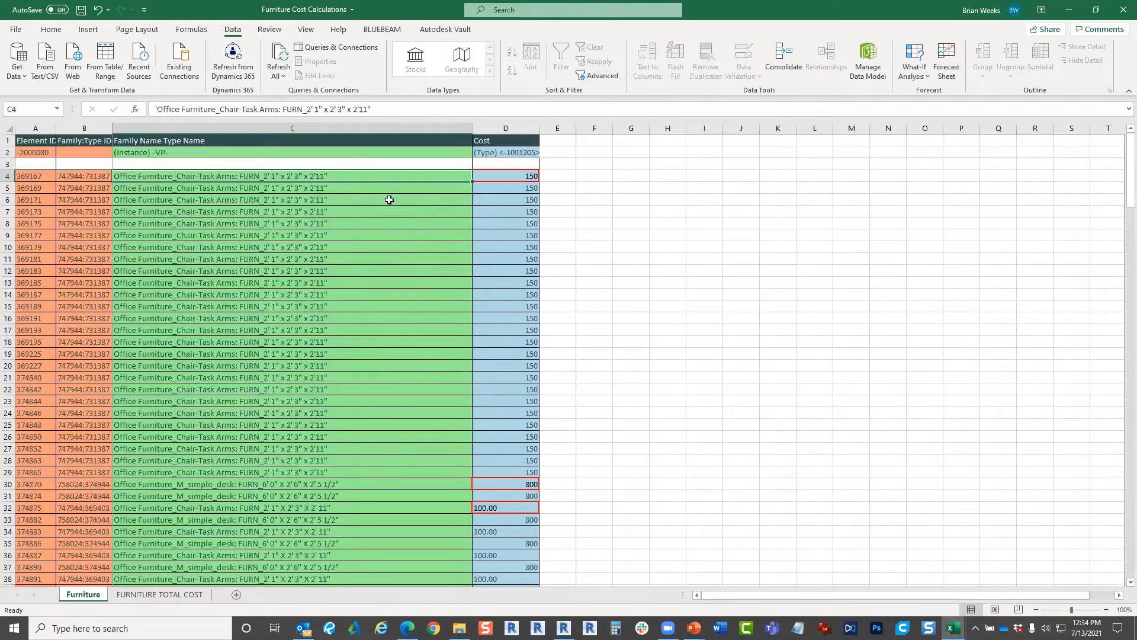
click(718, 204)
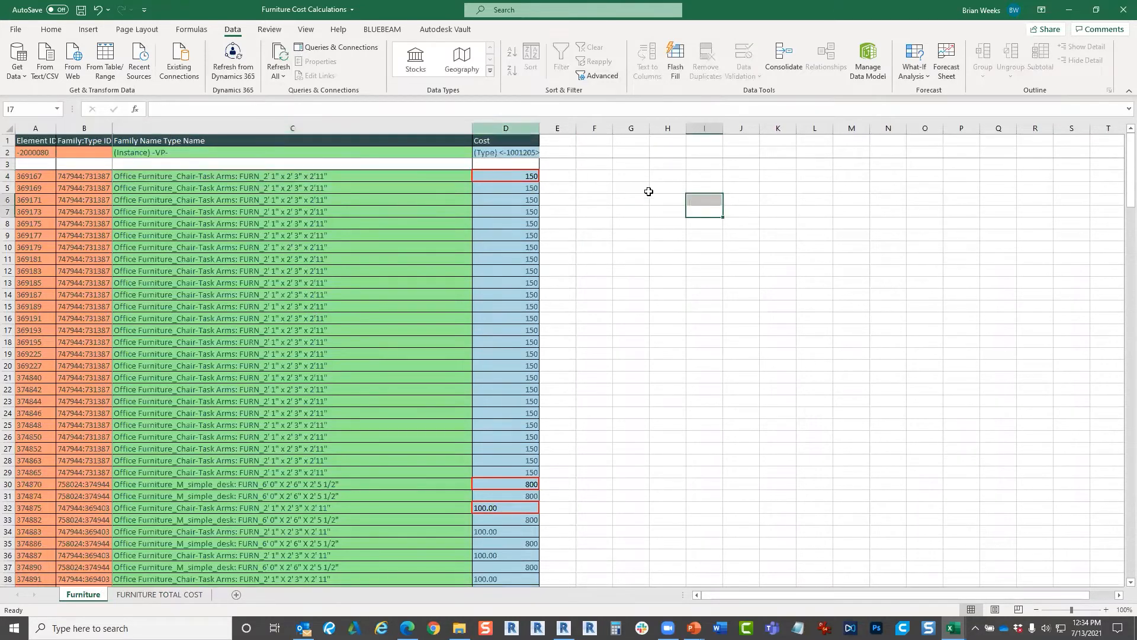
click(611, 74)
click(573, 348)
- Use Advanced Filter on column C, list range C1:C215, to copy unique records only to cell G3
click(365, 129)
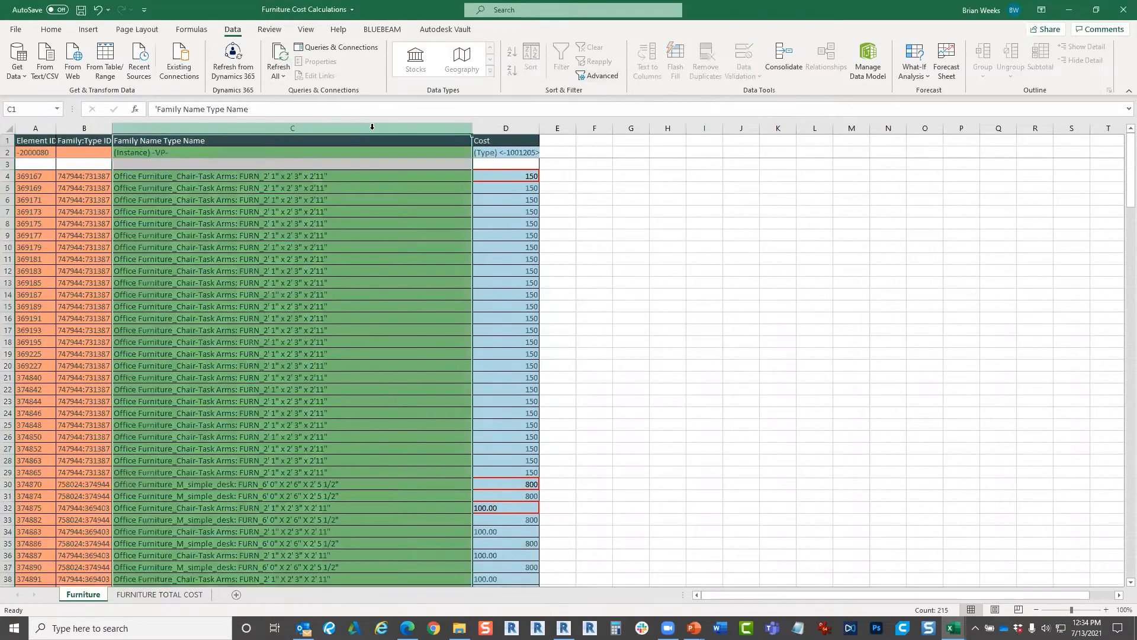
click(606, 75)
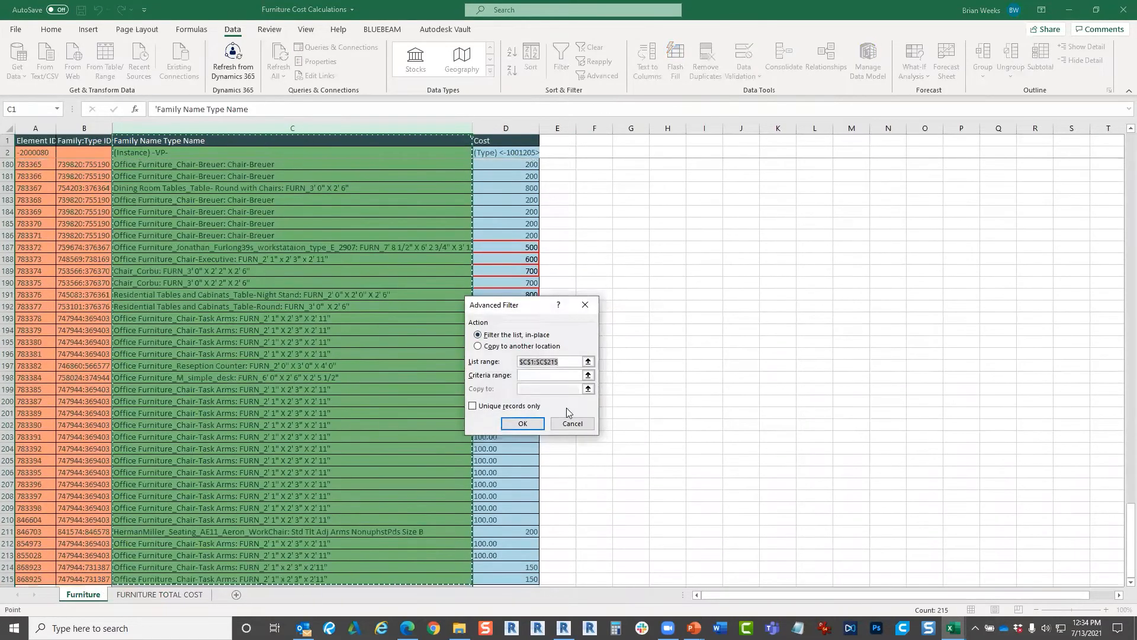
drag(516, 305, 687, 284)
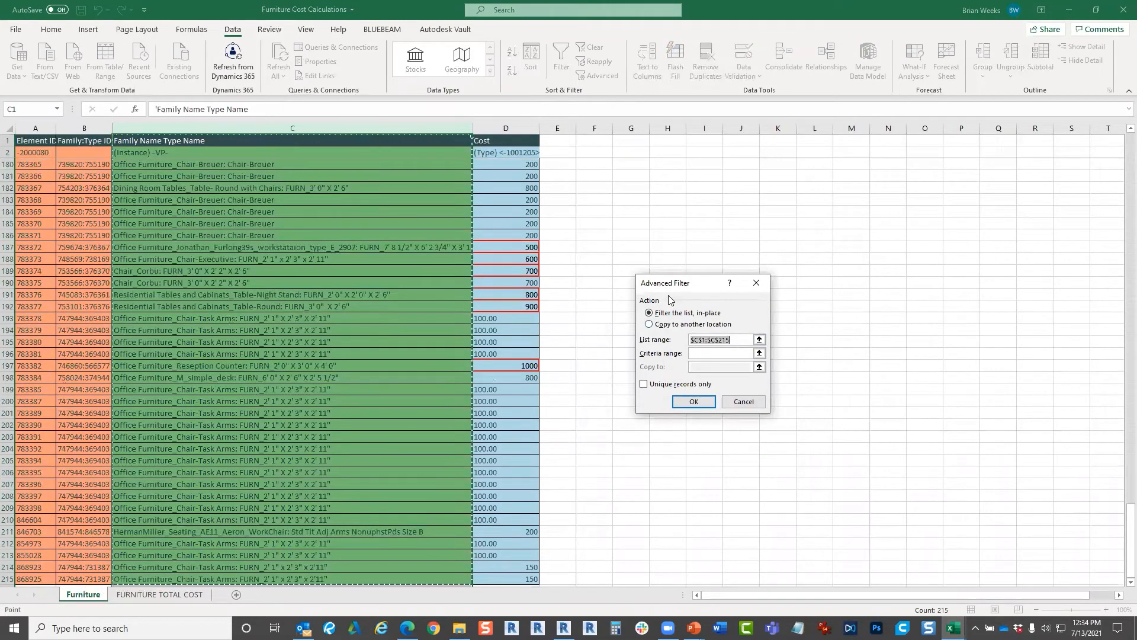
click(665, 326)
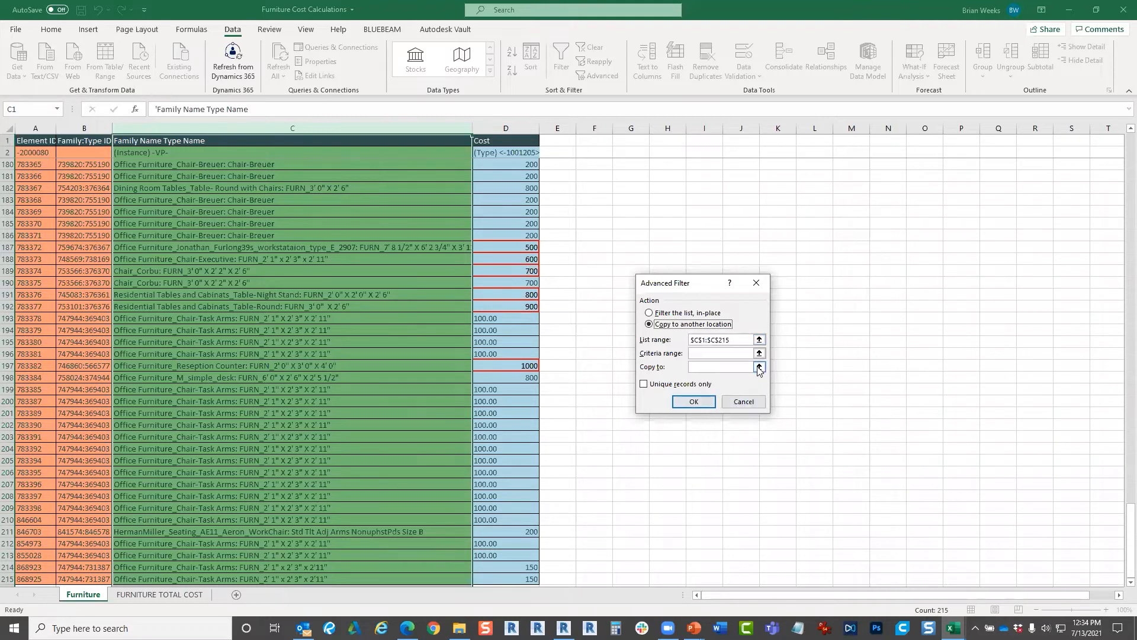
click(741, 368)
scroll(689, 187, up, 13)
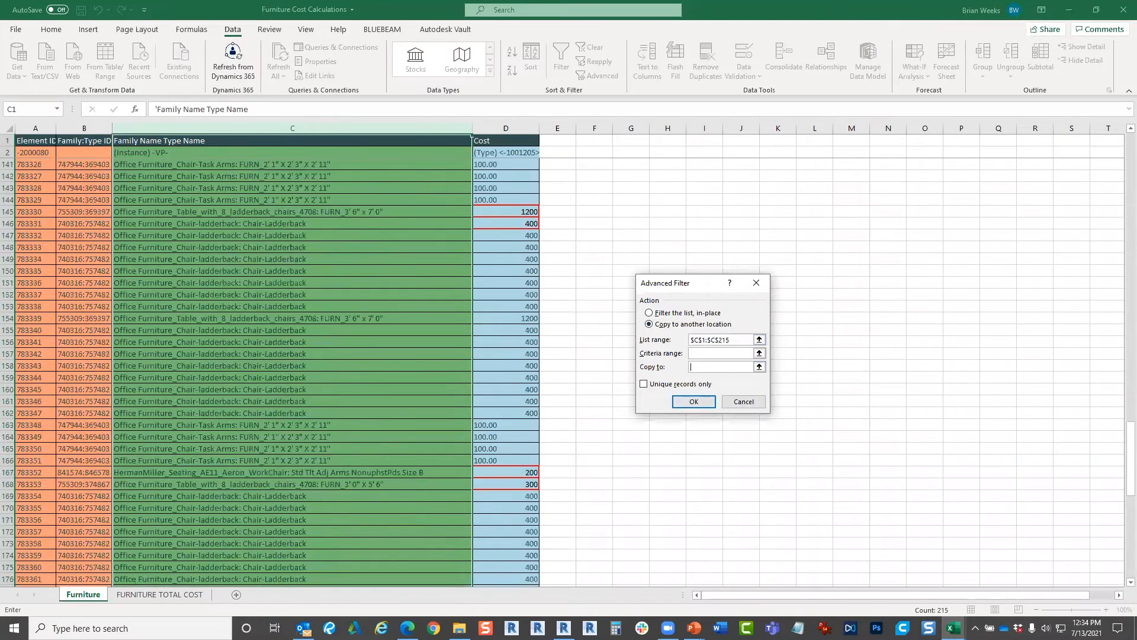
drag(1129, 473, 1120, 158)
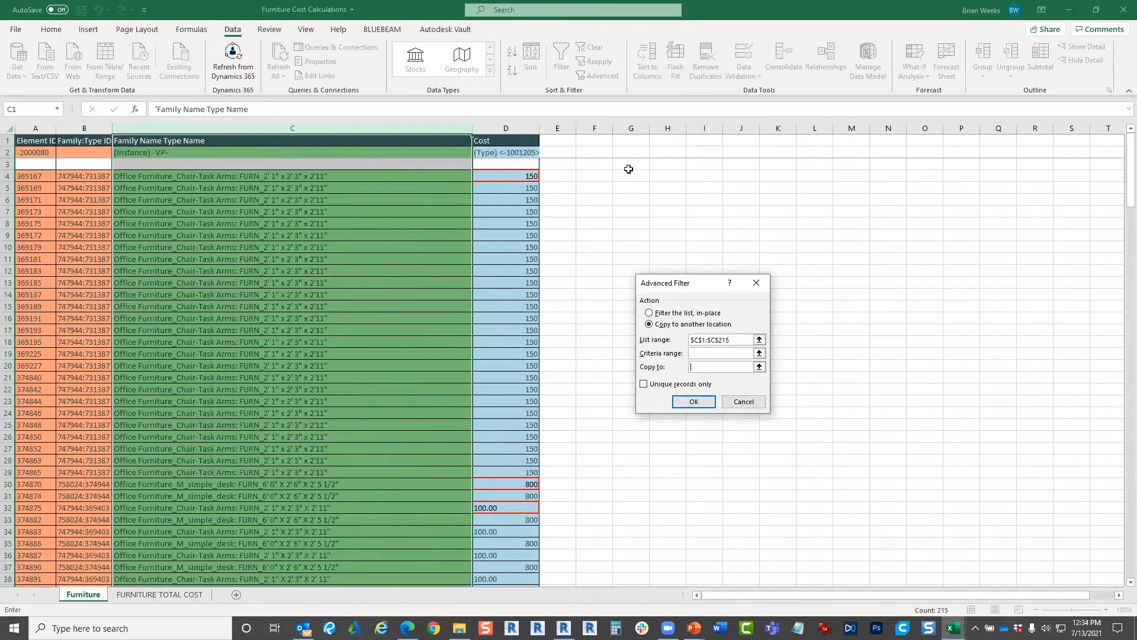
click(638, 167)
click(644, 384)
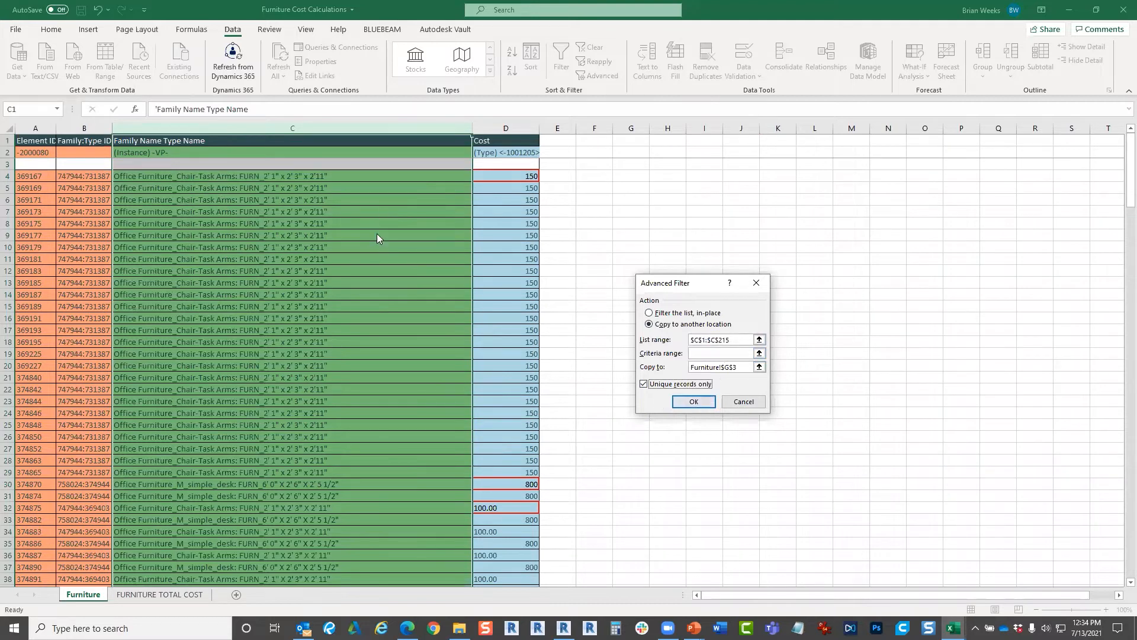
click(694, 402)
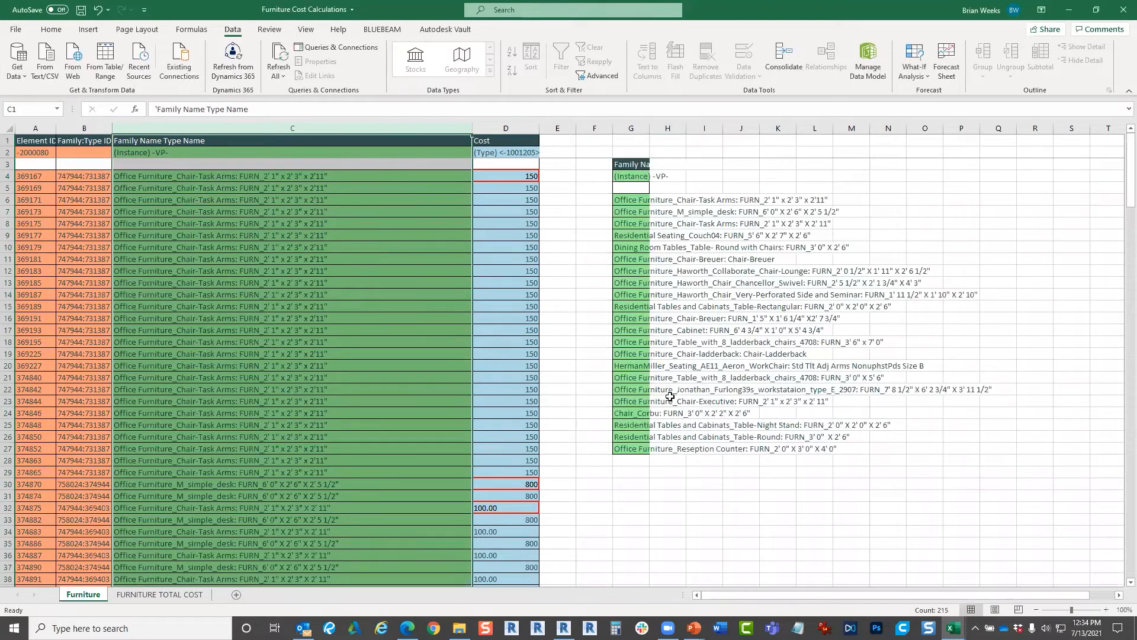
- Copy the unique furniture types in G6:G27
click(640, 202)
drag(633, 338, 654, 454)
key(ctrl+c)
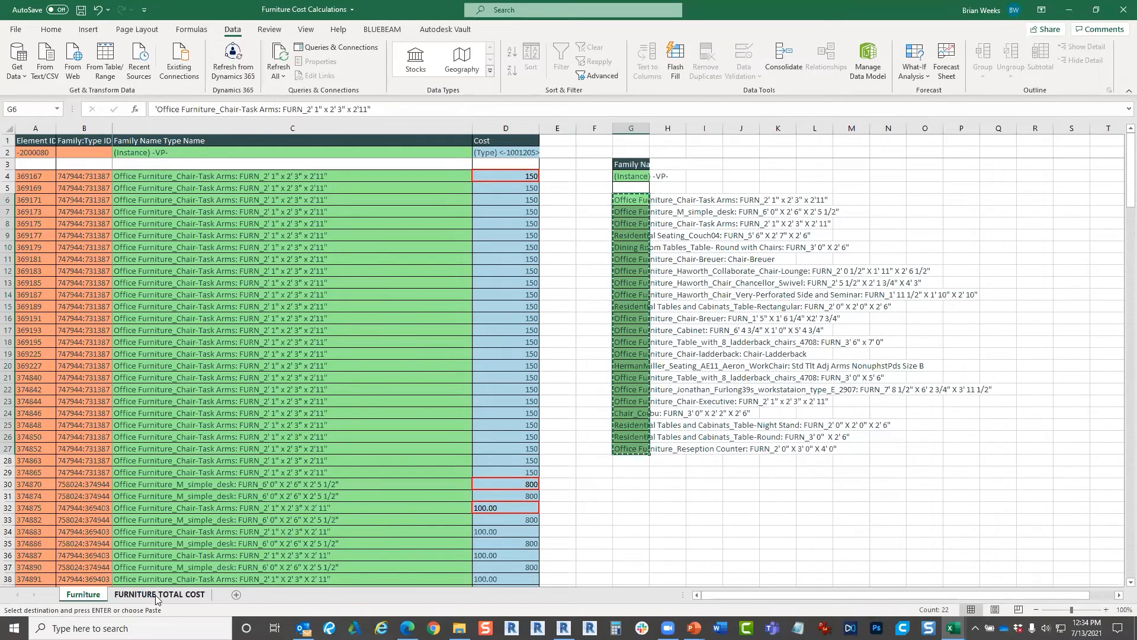
- Paste the unique furniture types from G6:G27 at A11 of the FURNITURE TOTAL COST sheet and fit column A to their width
click(658, 518)
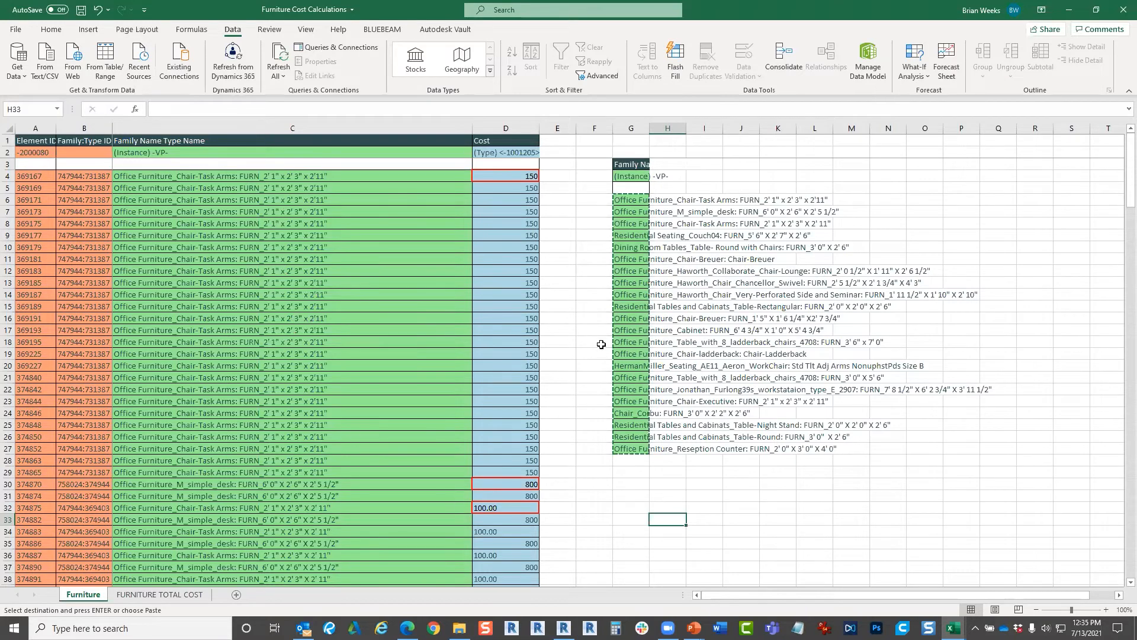
click(644, 235)
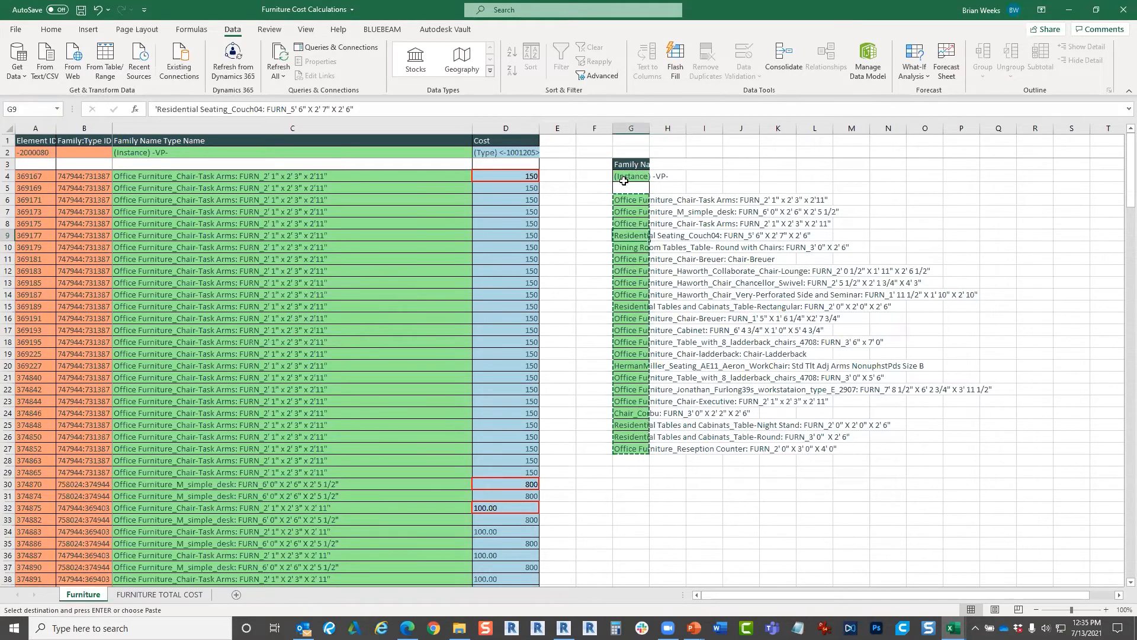
click(634, 212)
drag(633, 200, 640, 450)
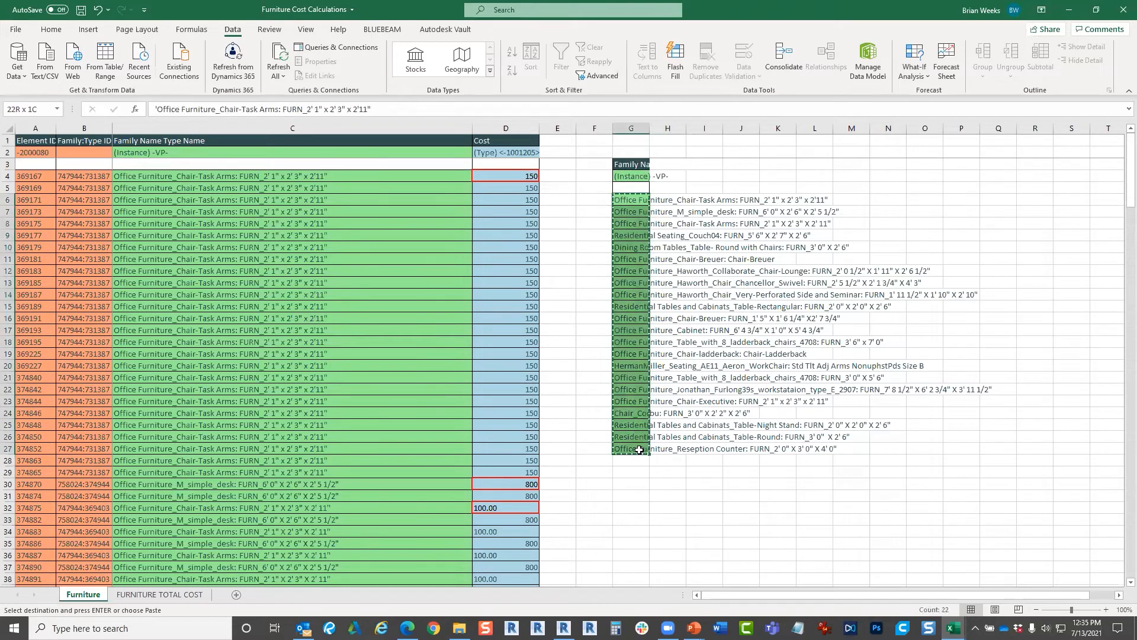
click(160, 594)
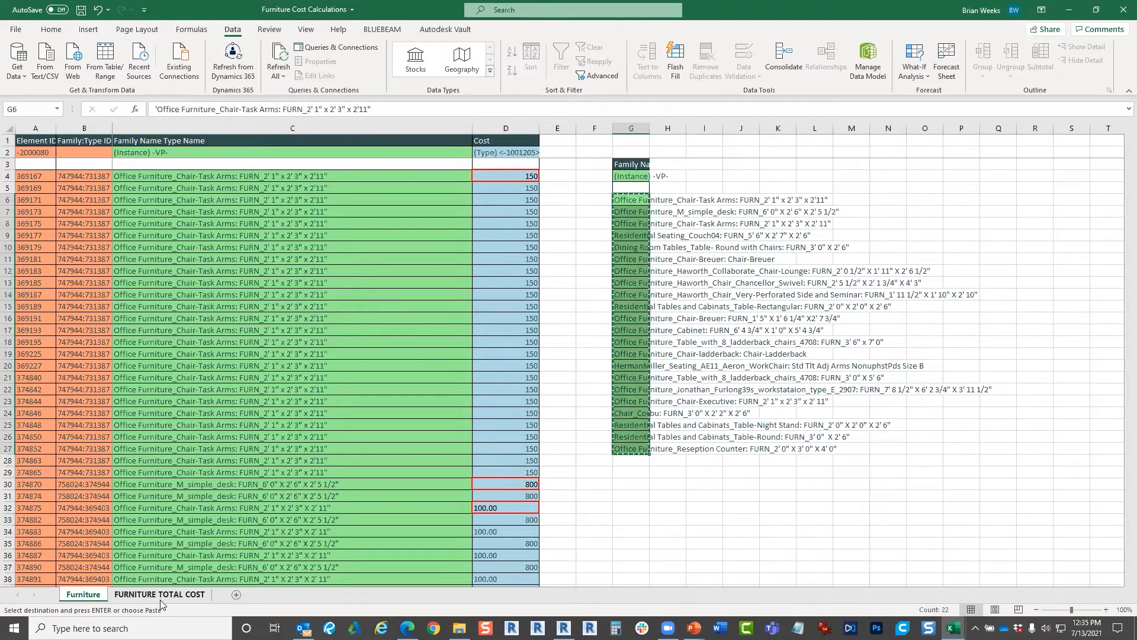
click(98, 264)
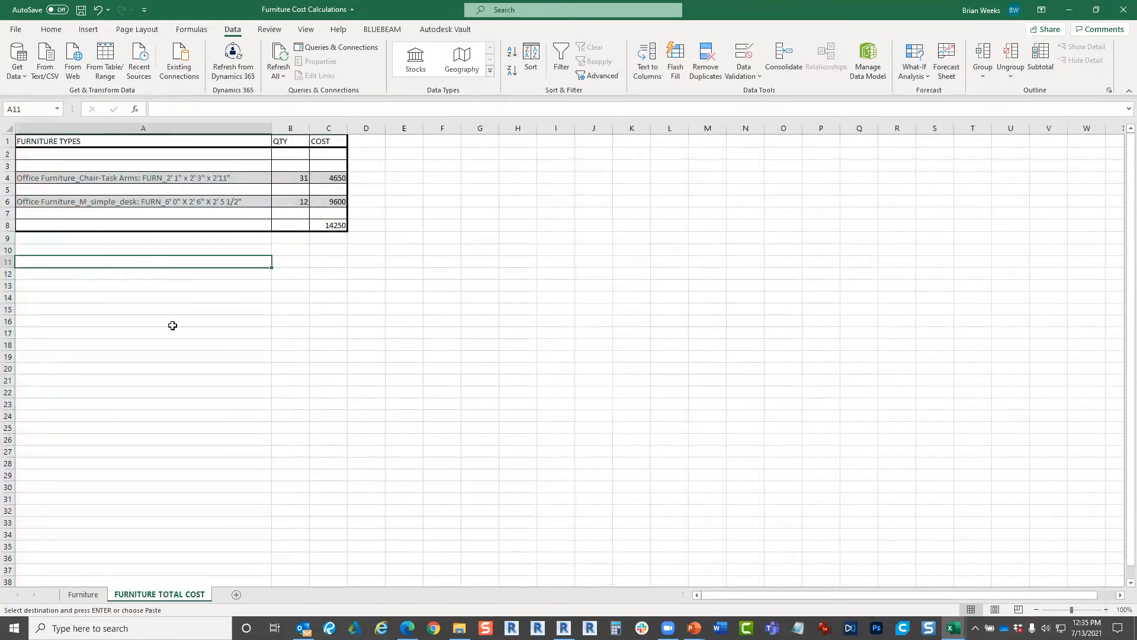
key(ctrl+v)
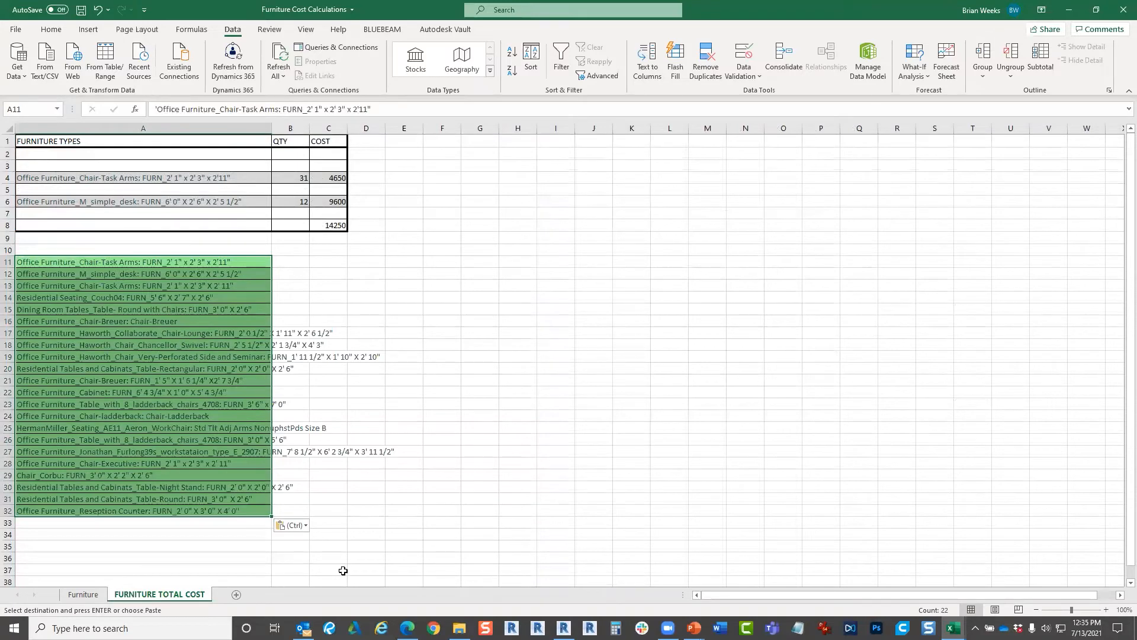
double_click(272, 130)
click(602, 425)
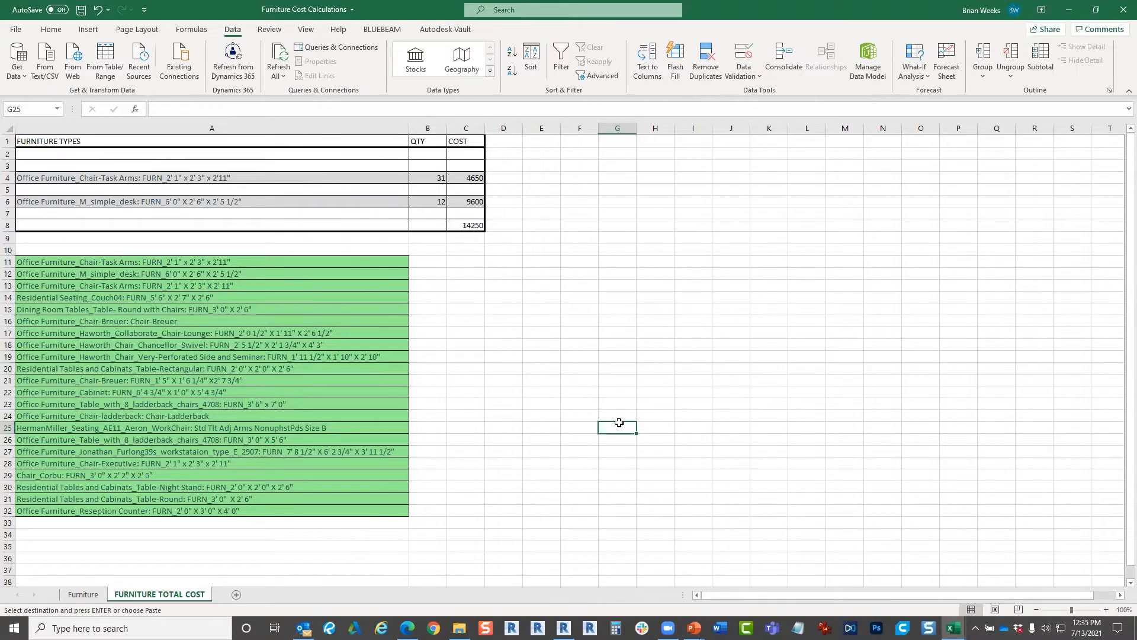
- Copy the COUNTIFS quantity formula from B4 to B11 for the first pasted furniture type
click(441, 178)
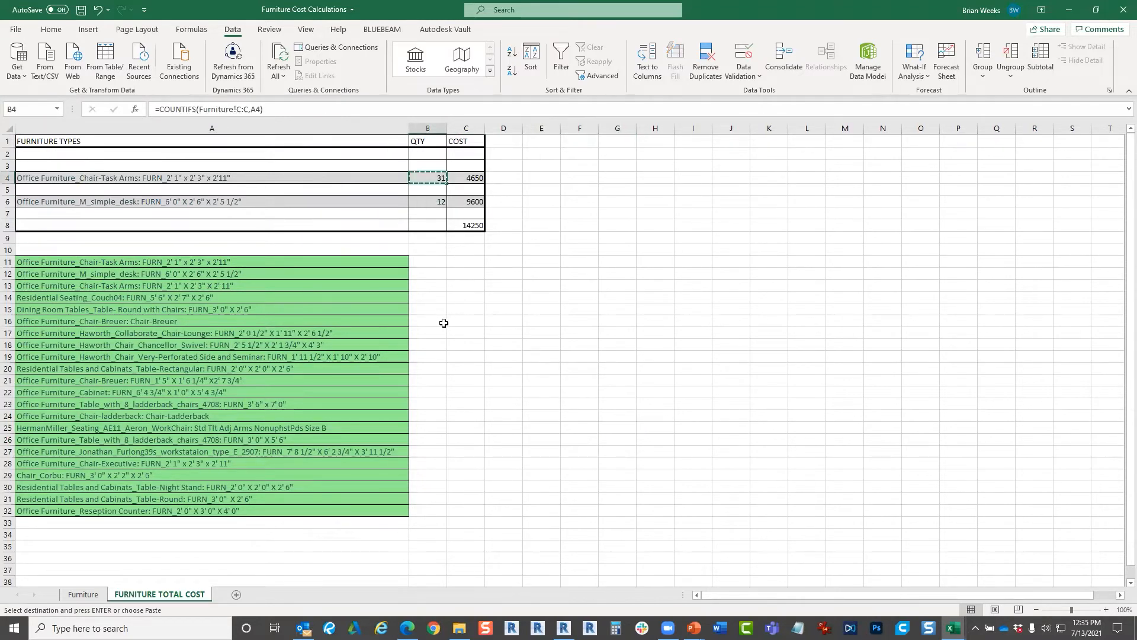
click(427, 262)
key(ctrl+v)
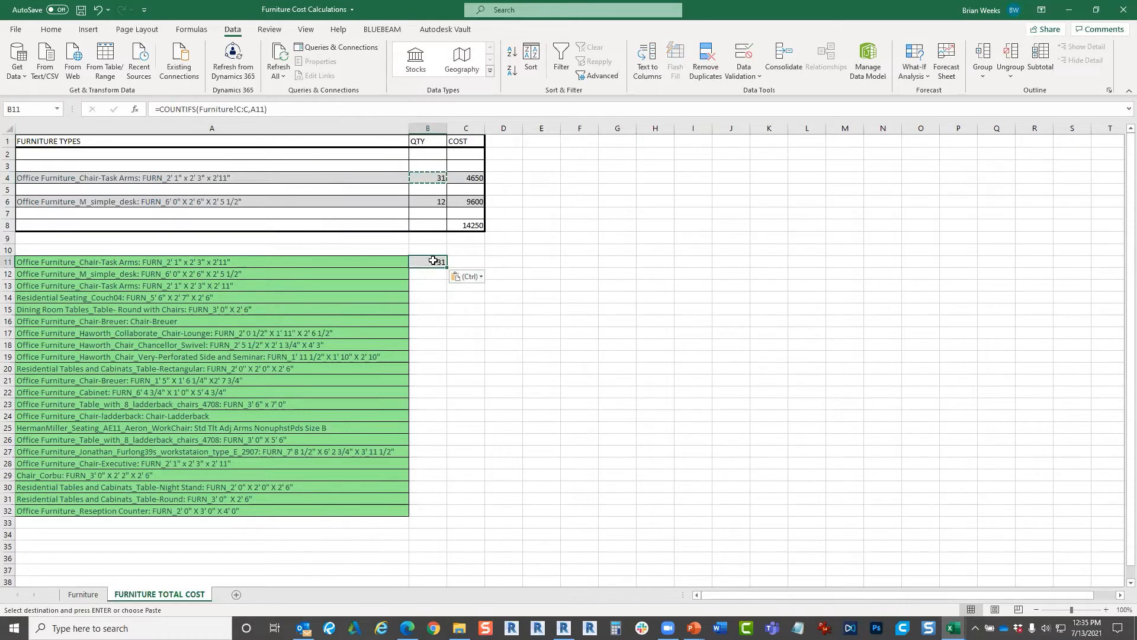
double_click(436, 263)
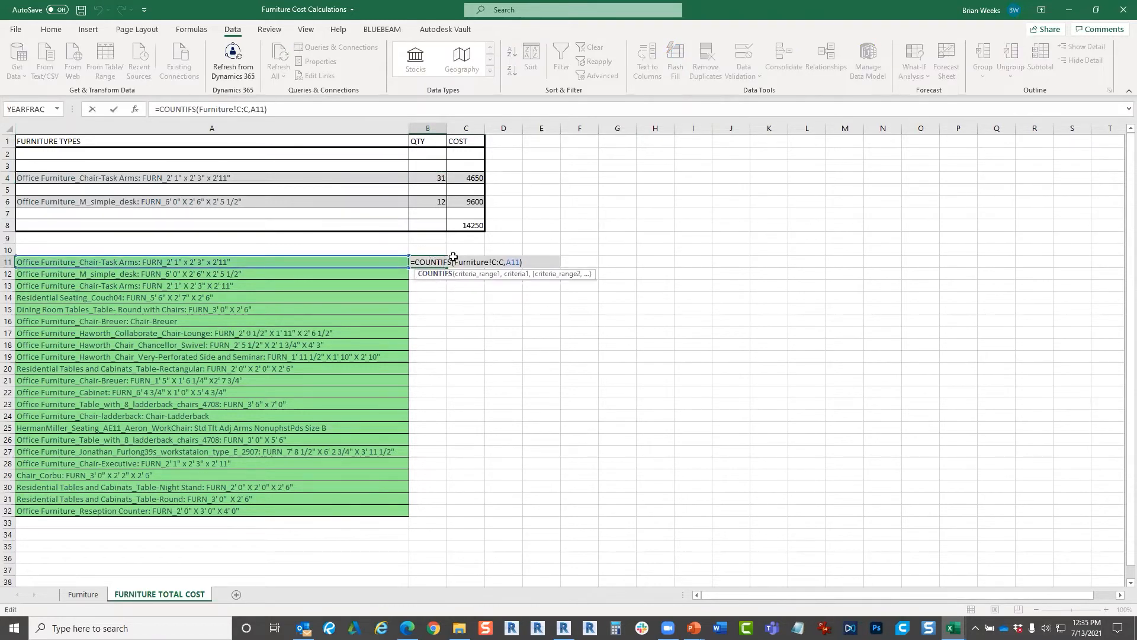
key(Escape)
key(ctrl+z)
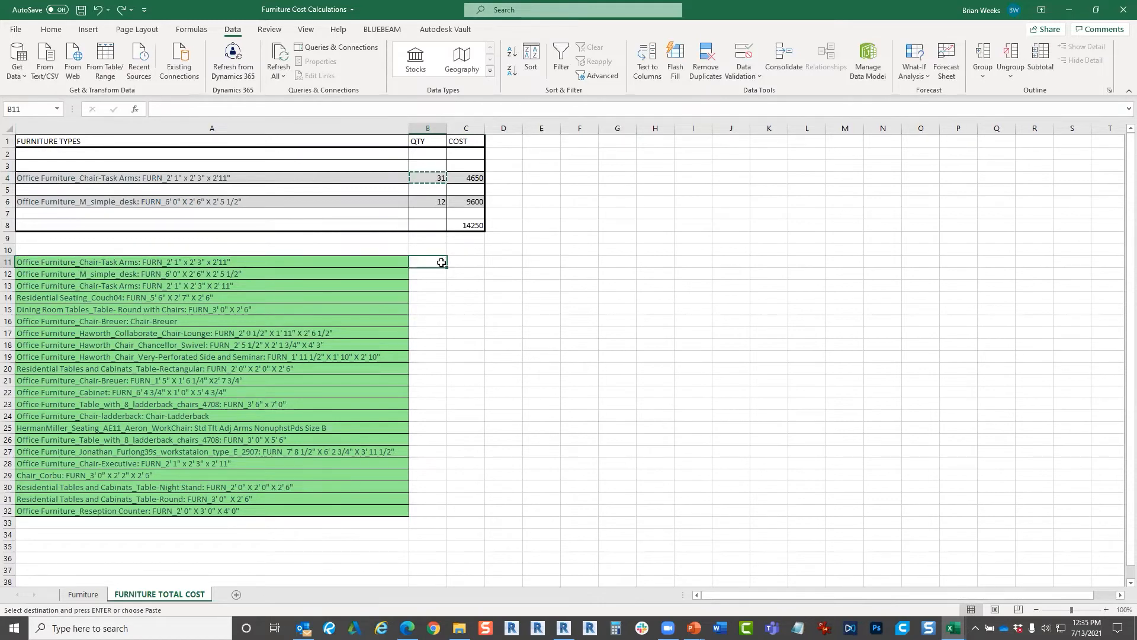
key(ctrl+v)
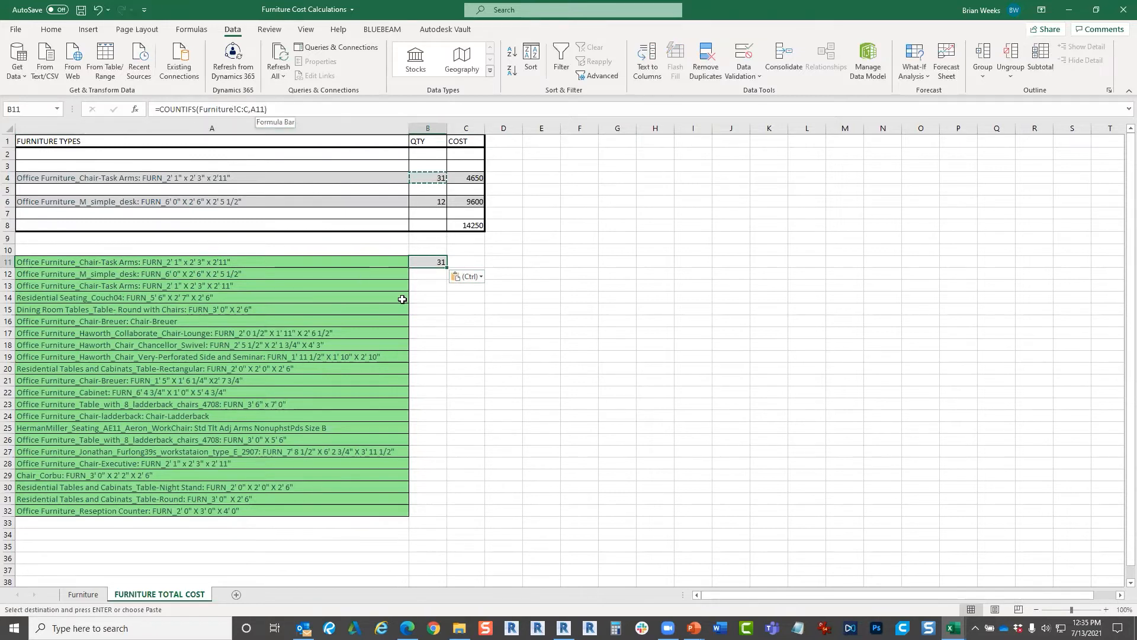
- Copy the SUMIF cost formula from C4 to C11
click(462, 317)
click(474, 177)
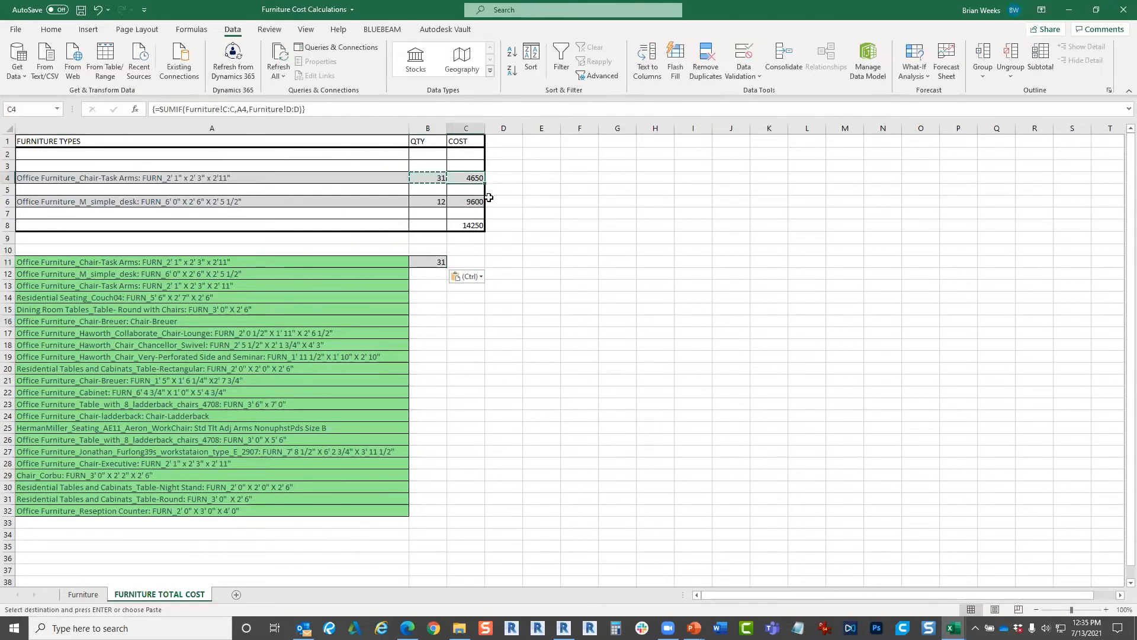
key(ctrl+c)
click(468, 262)
key(ctrl+v)
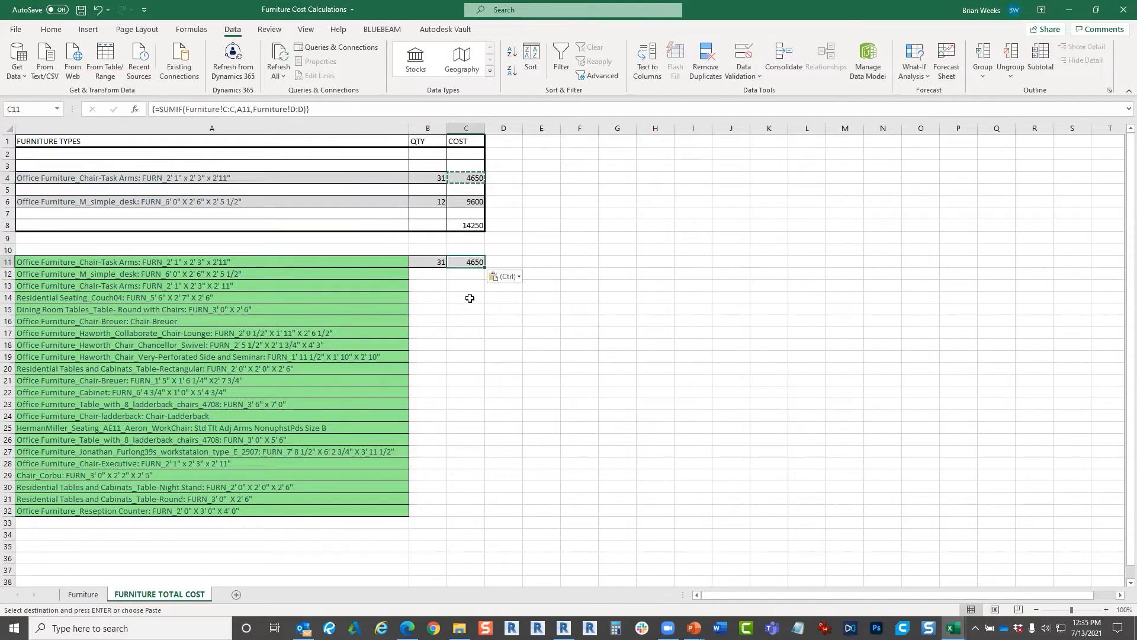
- Fill the quantity and cost formulas in B11:C11 down to row 32
key(Left)
shift+click(470, 263)
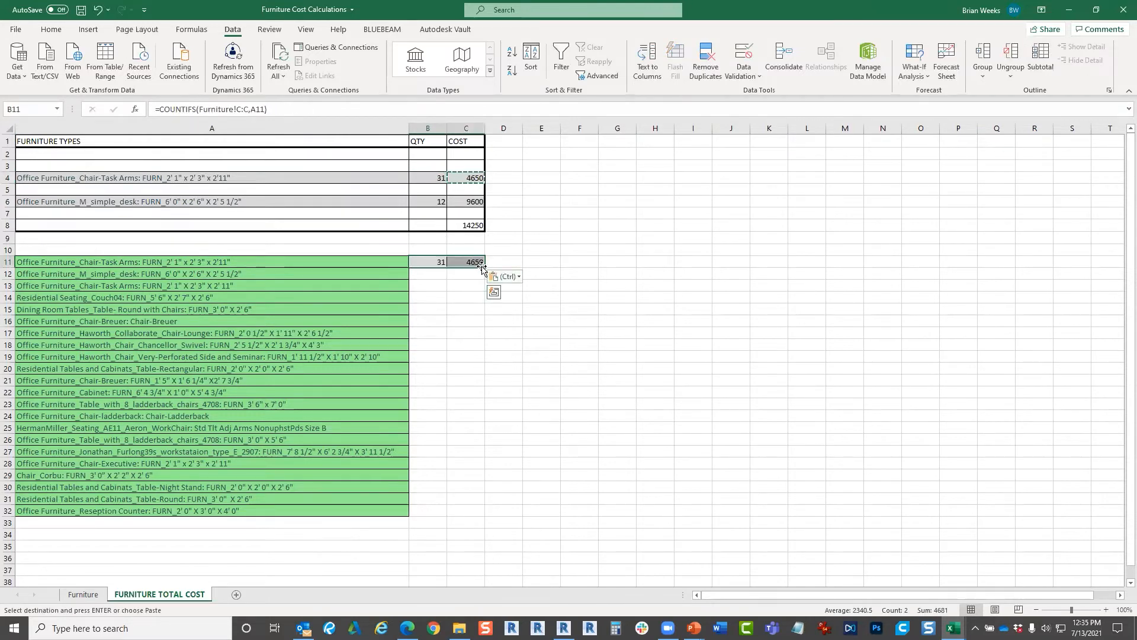
drag(484, 268, 498, 512)
click(567, 324)
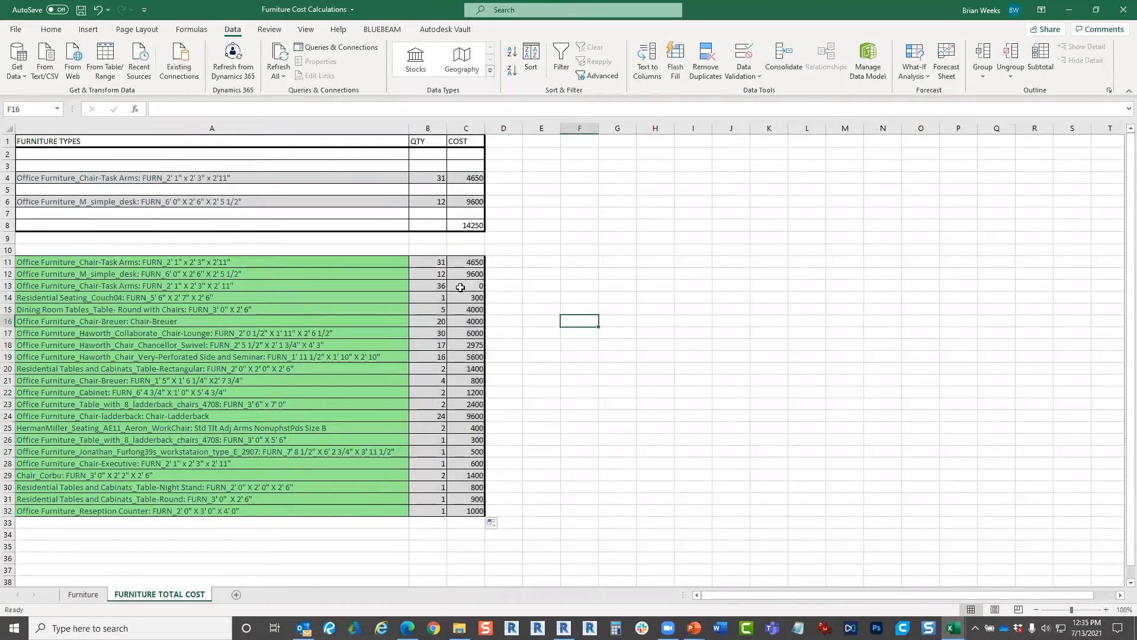
- Check the cost formula in C13 against the matching Chair-Task Arms records throughout the Furniture sheet
click(463, 287)
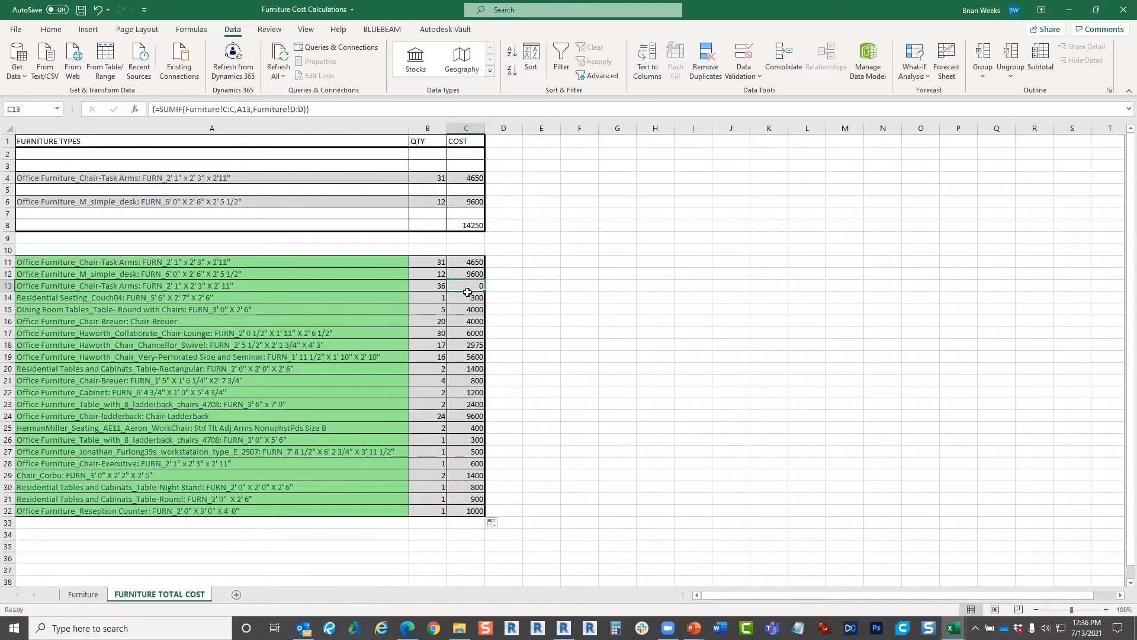
click(274, 287)
click(468, 286)
click(99, 599)
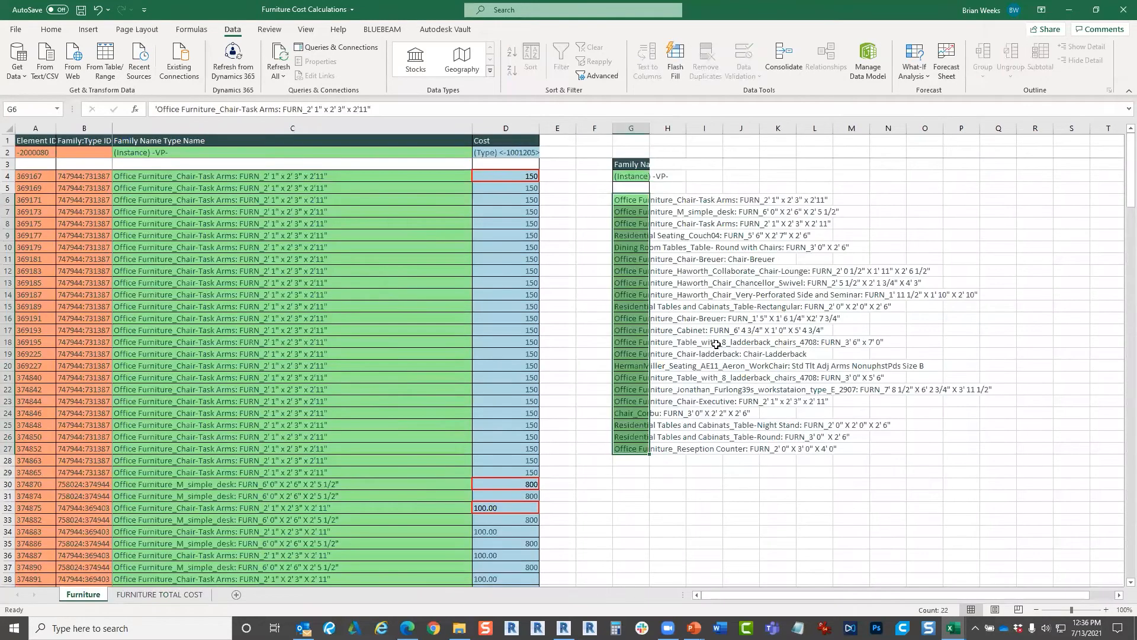
scroll(601, 287, up, 3)
scroll(601, 287, down, 10)
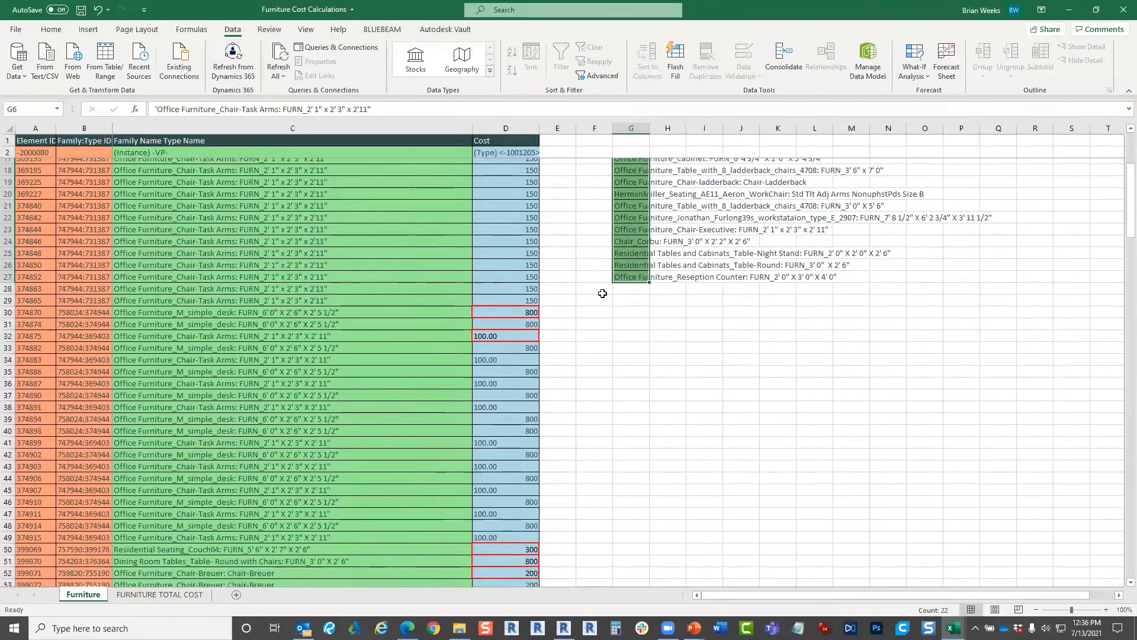
scroll(603, 295, down, 20)
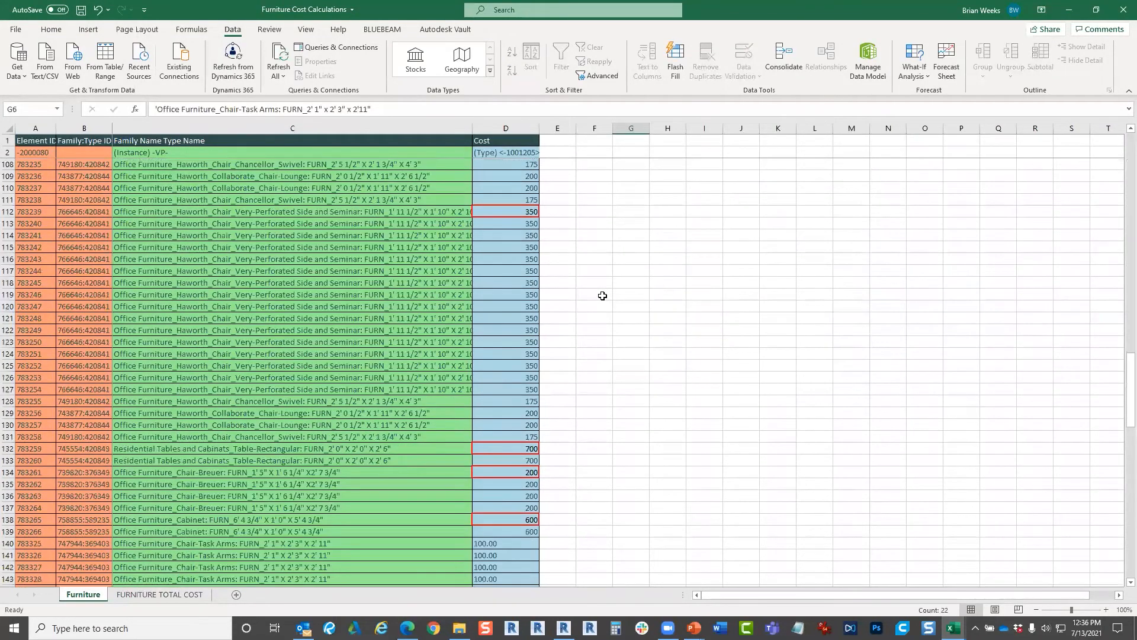
scroll(603, 296, down, 6)
scroll(602, 295, down, 1)
drag(1129, 438, 1120, 577)
drag(1113, 282, 1123, 148)
click(159, 594)
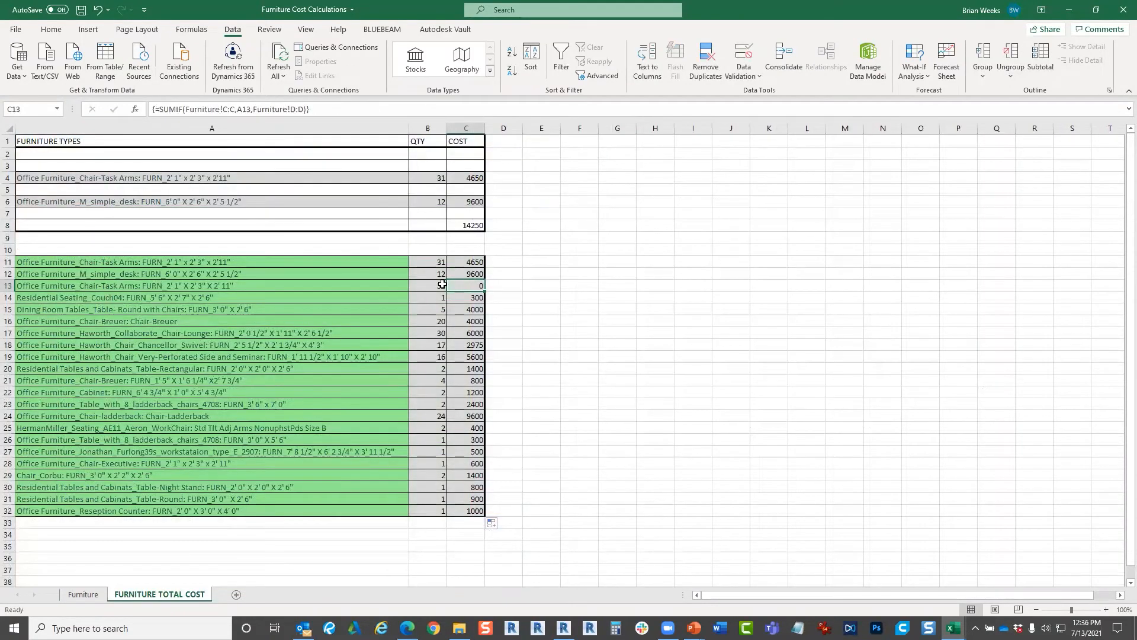
- Compare the row 13 quantity and cost formulas with the cost entry in D32 and the related Chair-Task Arms costs on the Furniture sheet
click(439, 285)
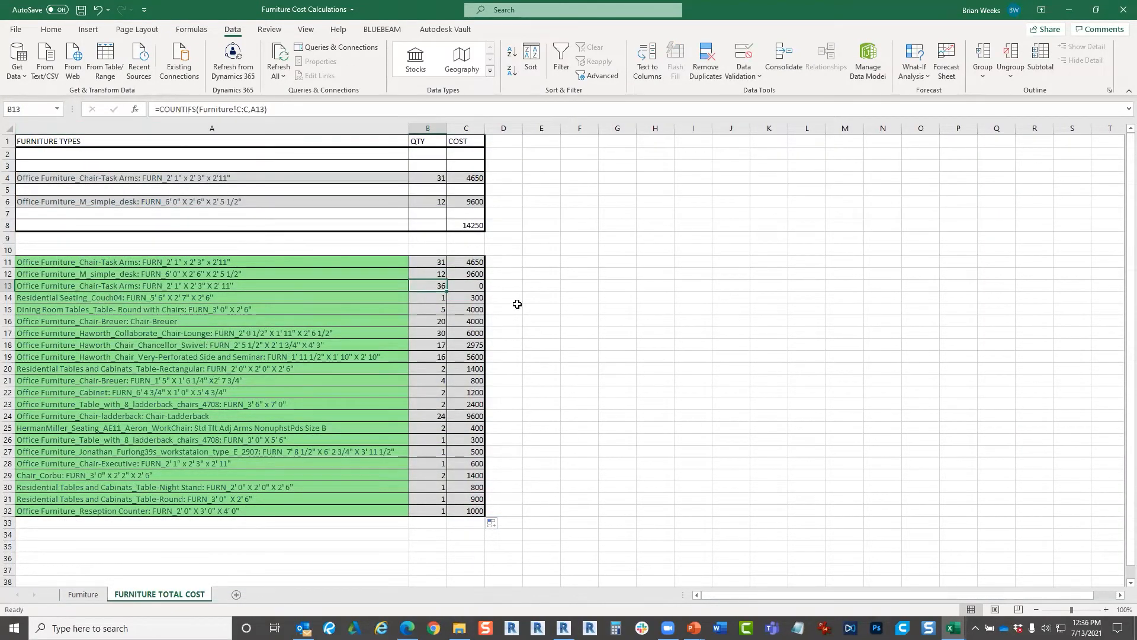
click(478, 287)
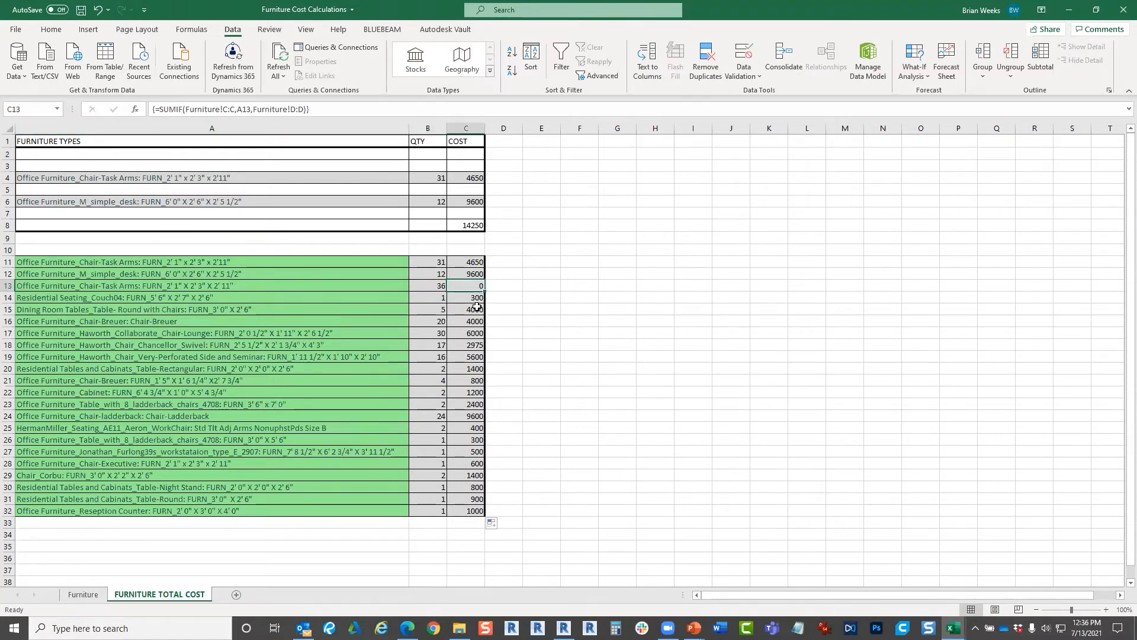
click(318, 286)
click(95, 597)
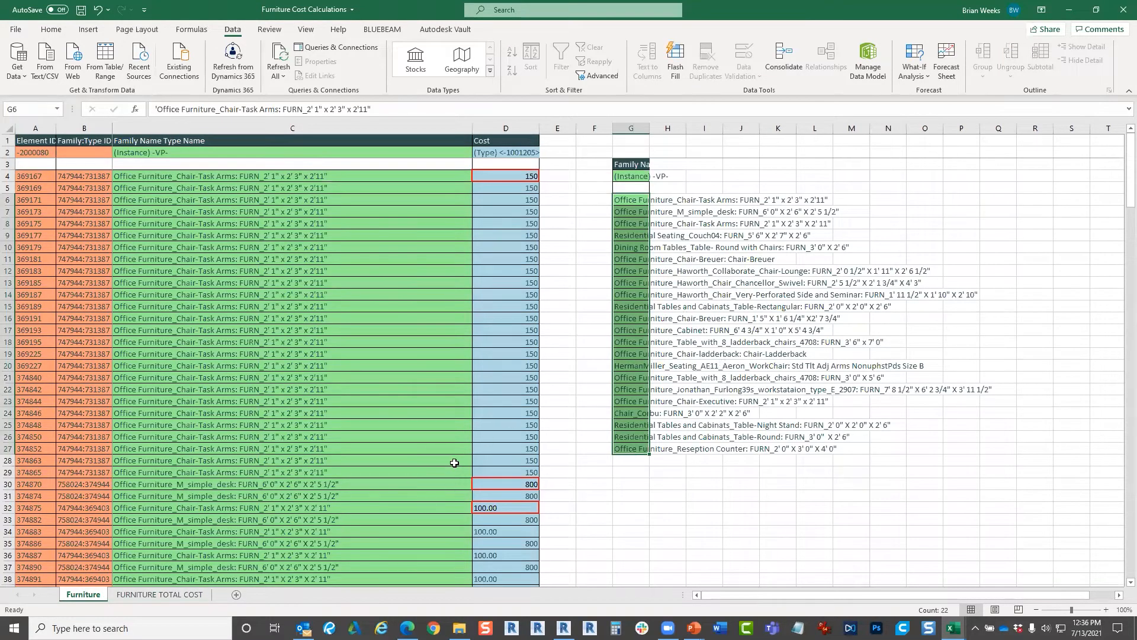
scroll(367, 497, down, 2)
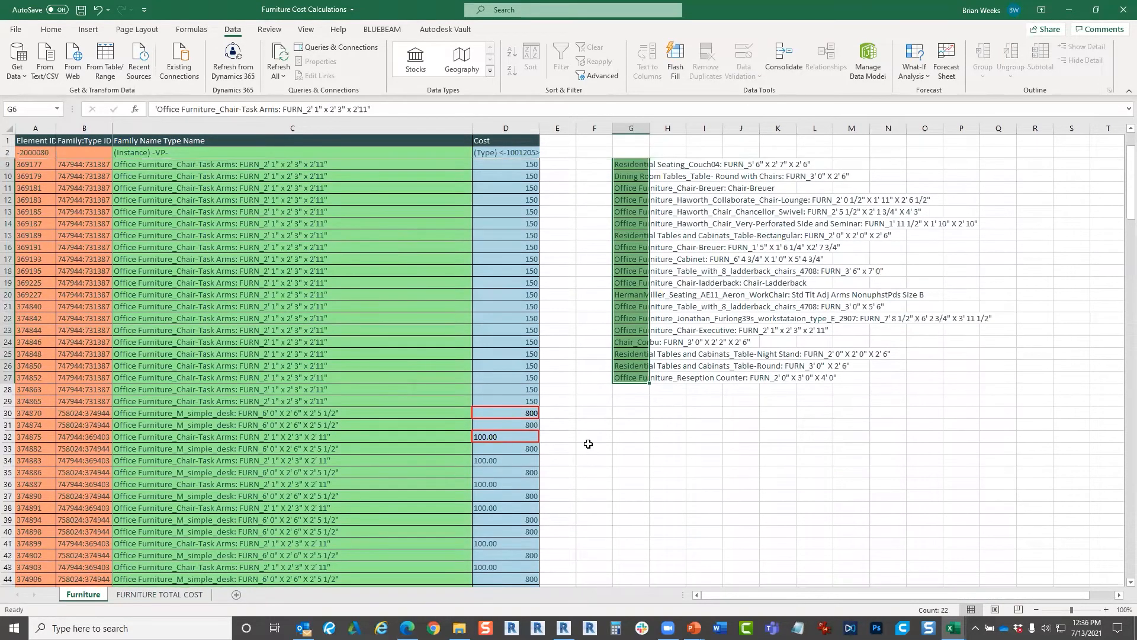
click(514, 437)
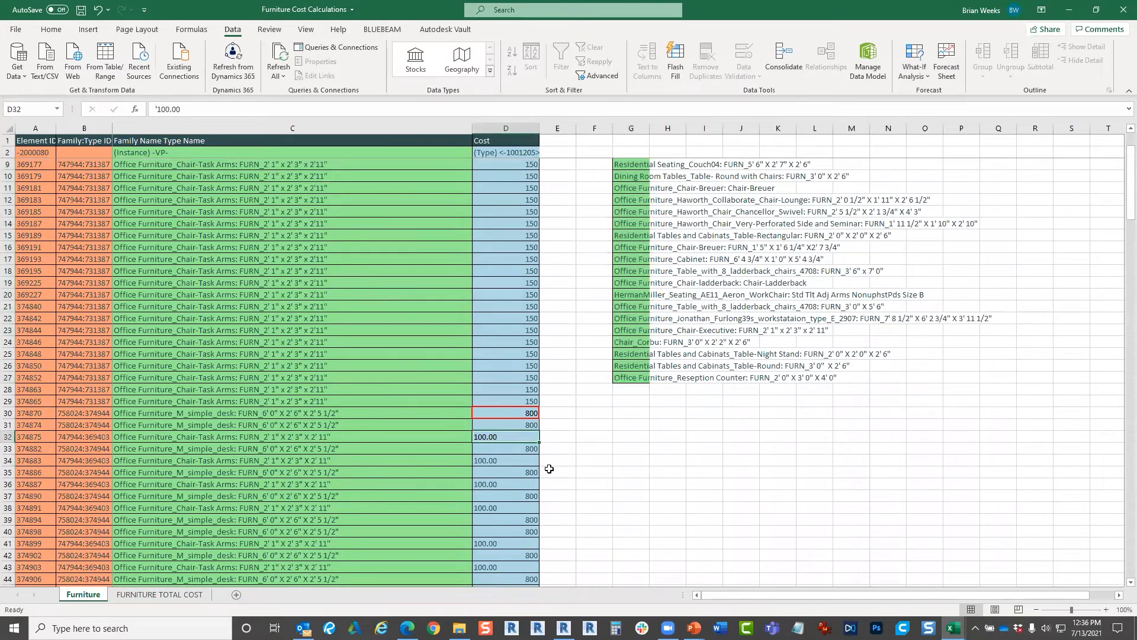
scroll(585, 435, down, 12)
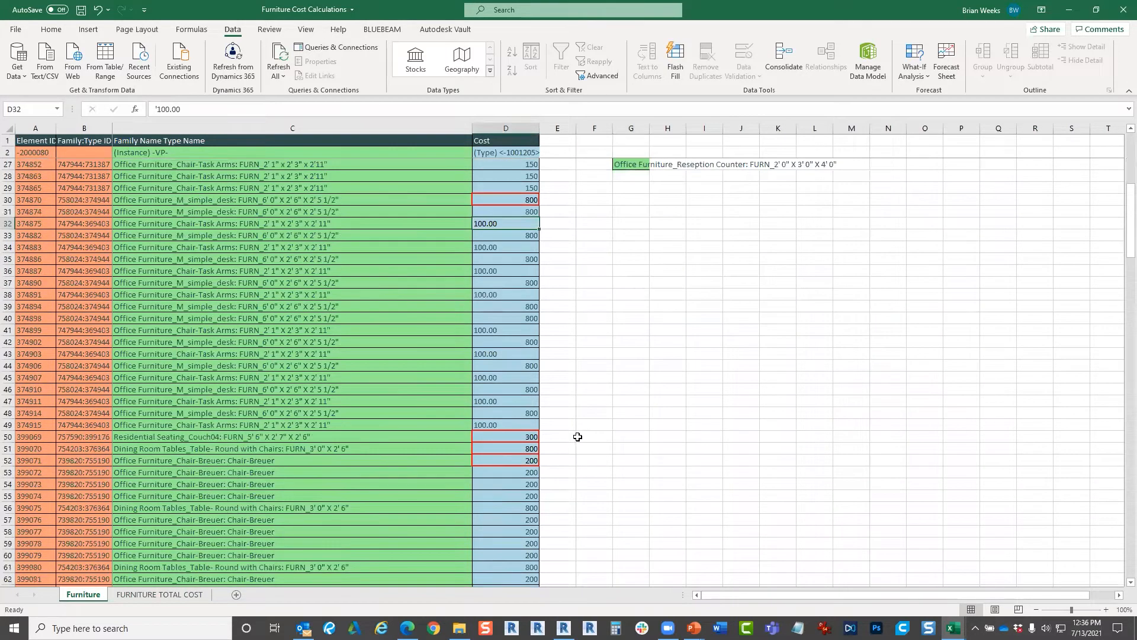
drag(1131, 261, 1130, 188)
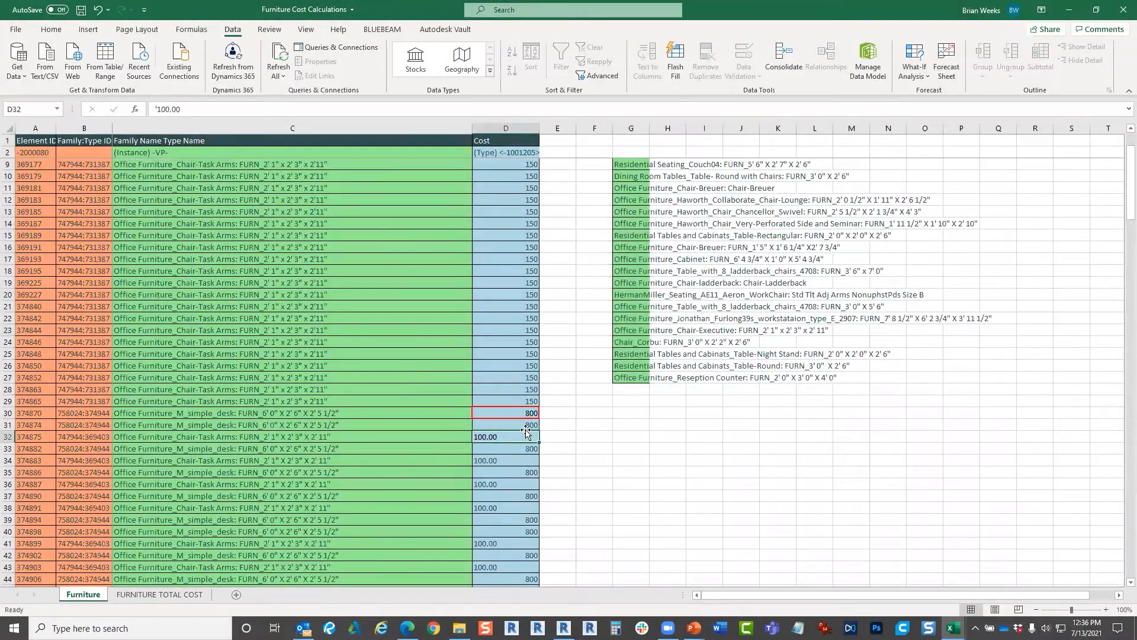
scroll(526, 433, down, 20)
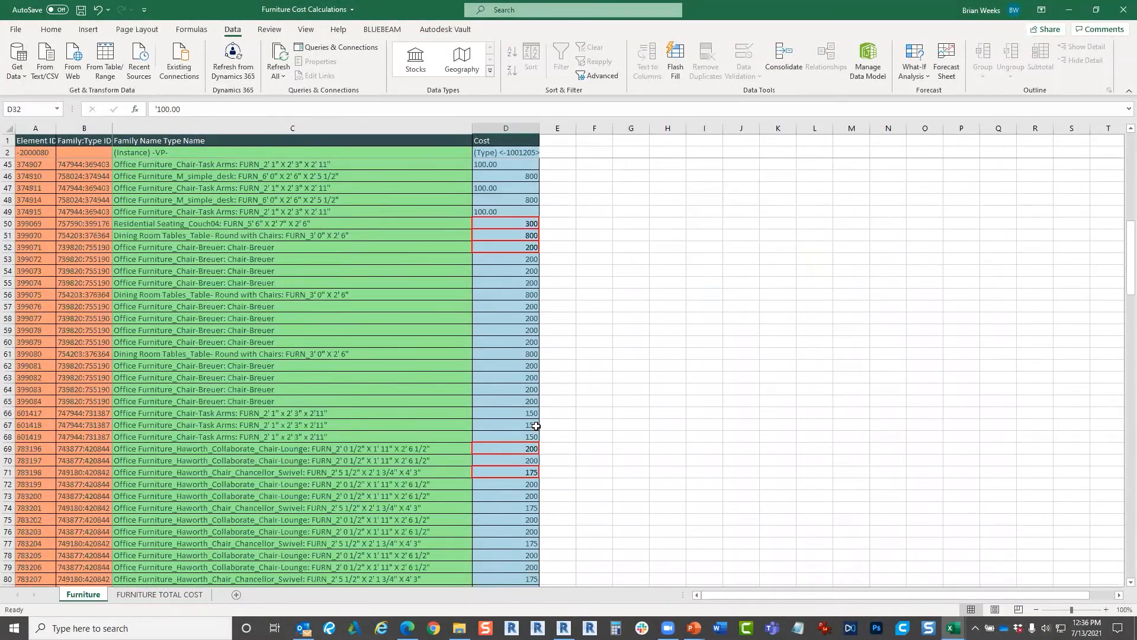
scroll(542, 429, down, 10)
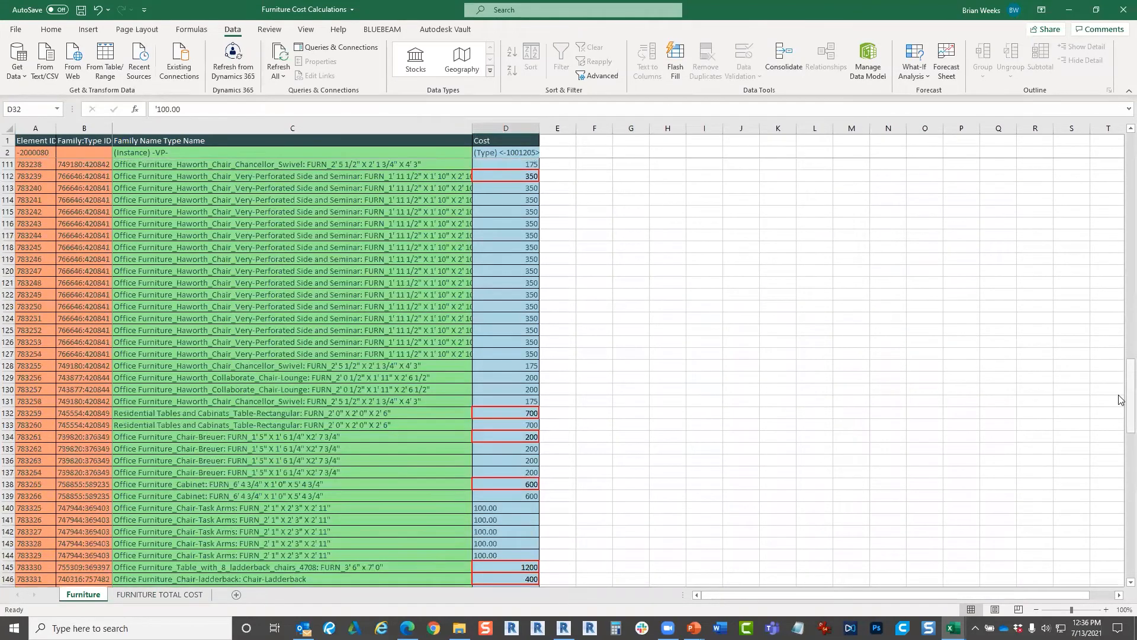
drag(1121, 400, 1121, 145)
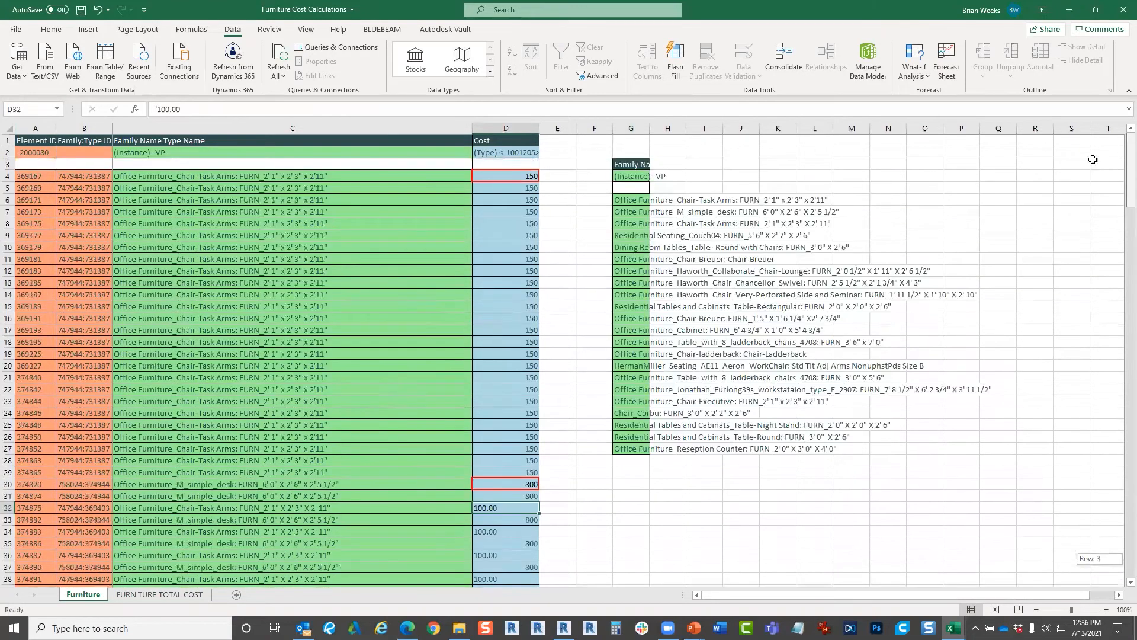
- Replace the text cost in D32 of the Furniture sheet with the numeric value 100
scroll(540, 403, down, 12)
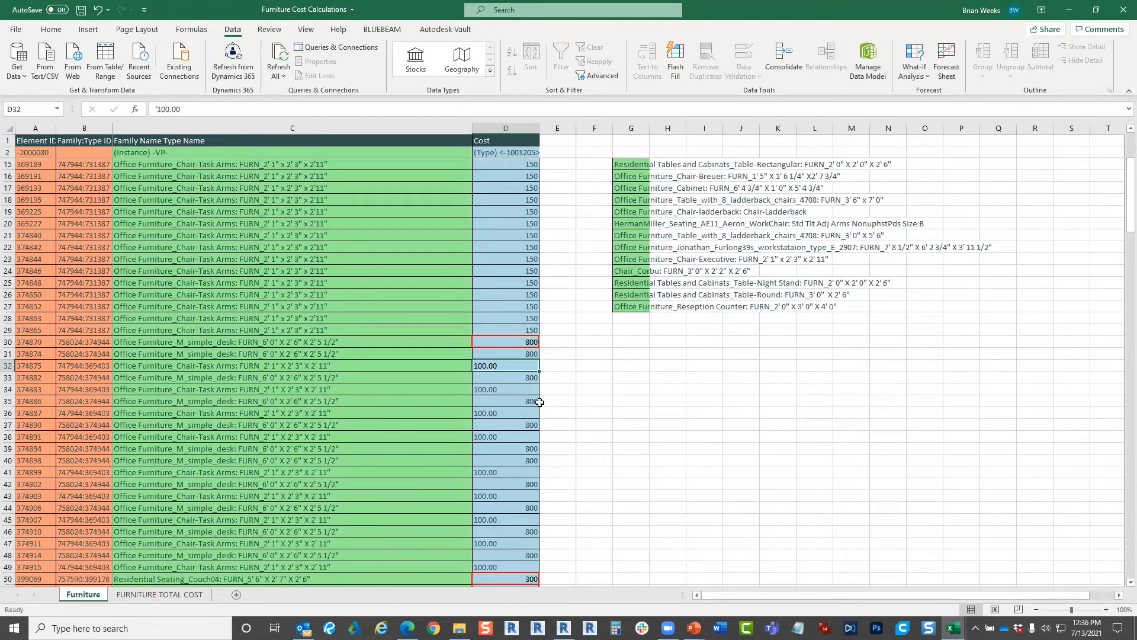
click(504, 280)
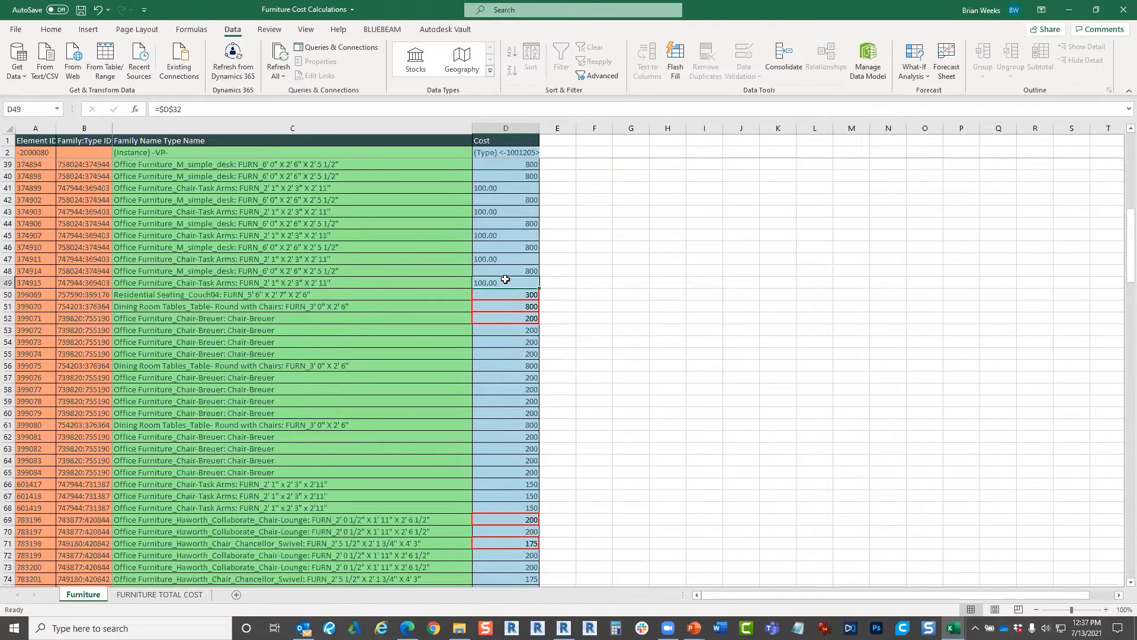
scroll(534, 295, up, 6)
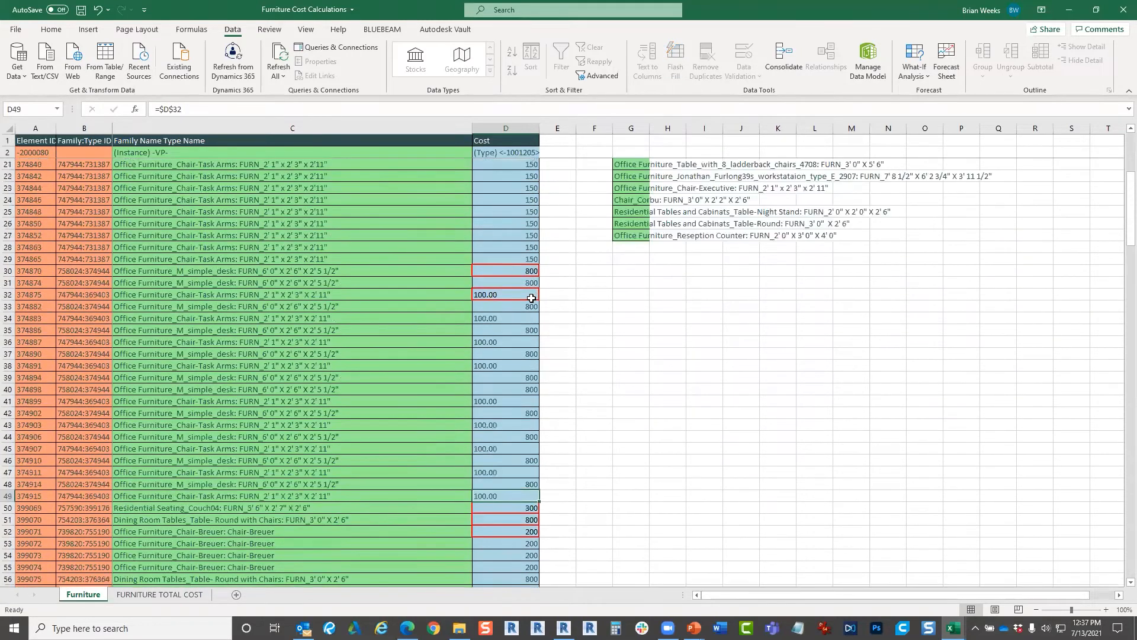
click(511, 293)
text(100)
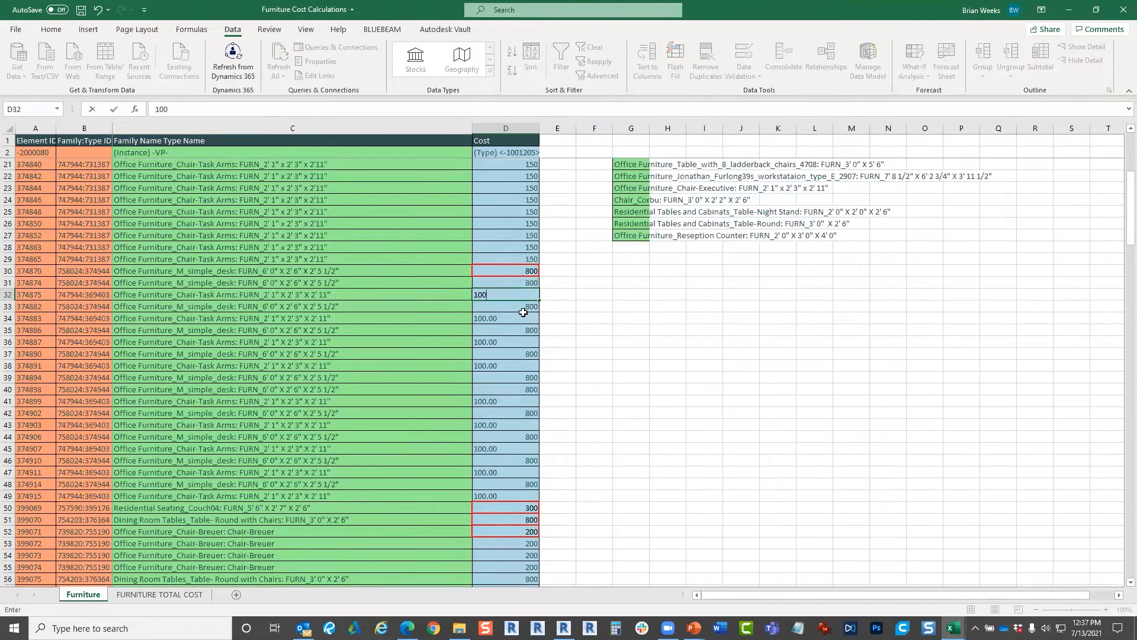
key(Return)
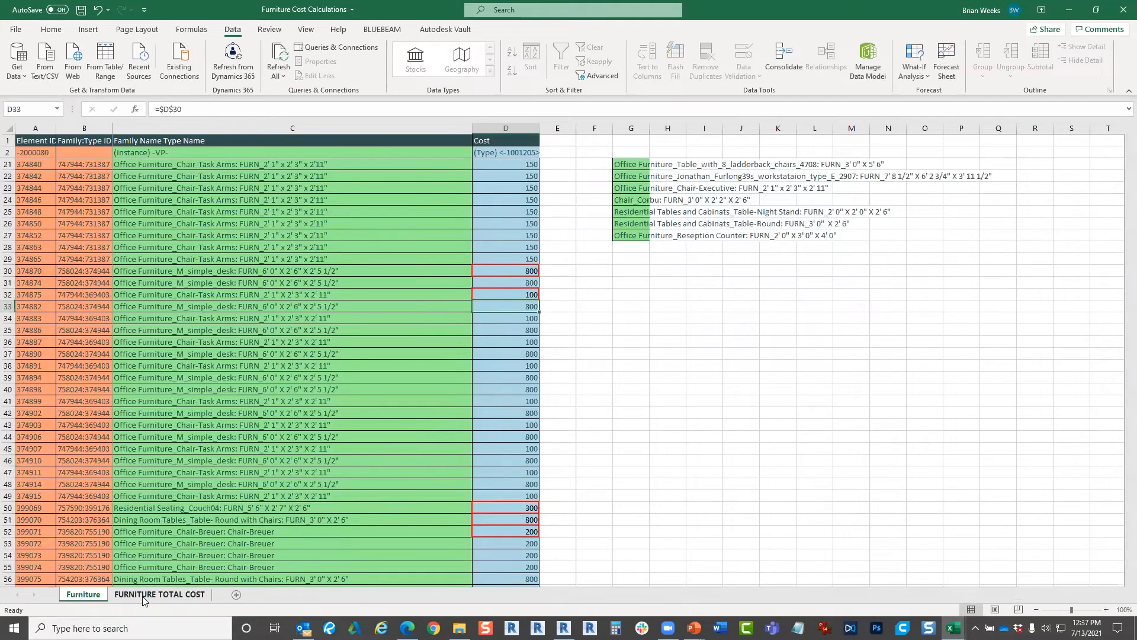
- Check the recalculated costs in C11:C32 on the FURNITURE TOTAL COST sheet, especially the formulas in C13 and C14
click(159, 594)
click(466, 298)
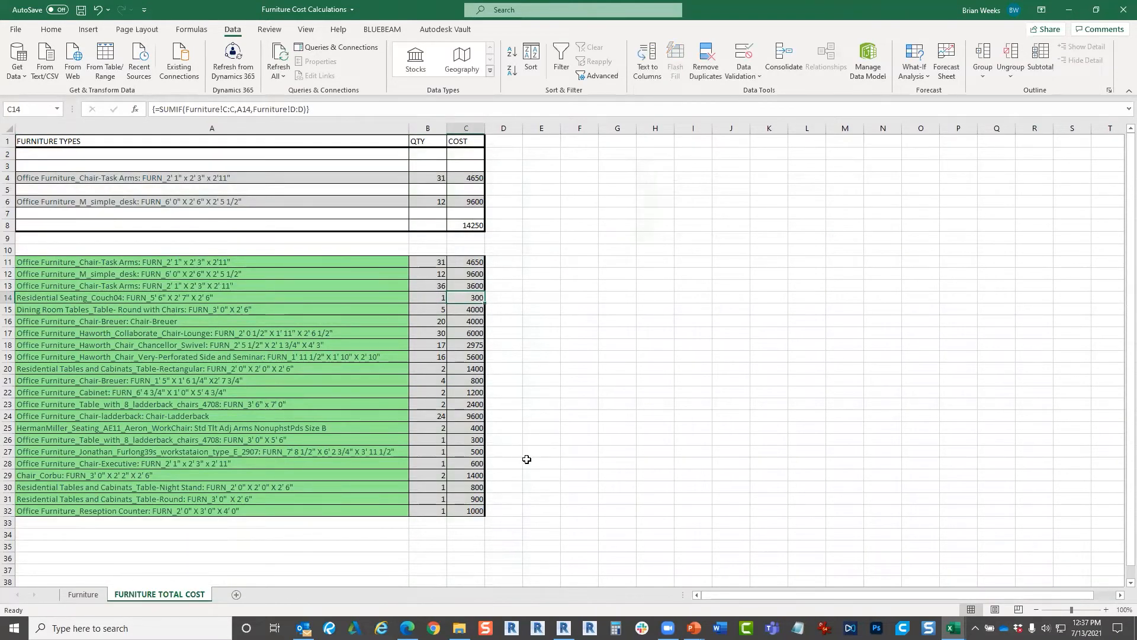
click(470, 286)
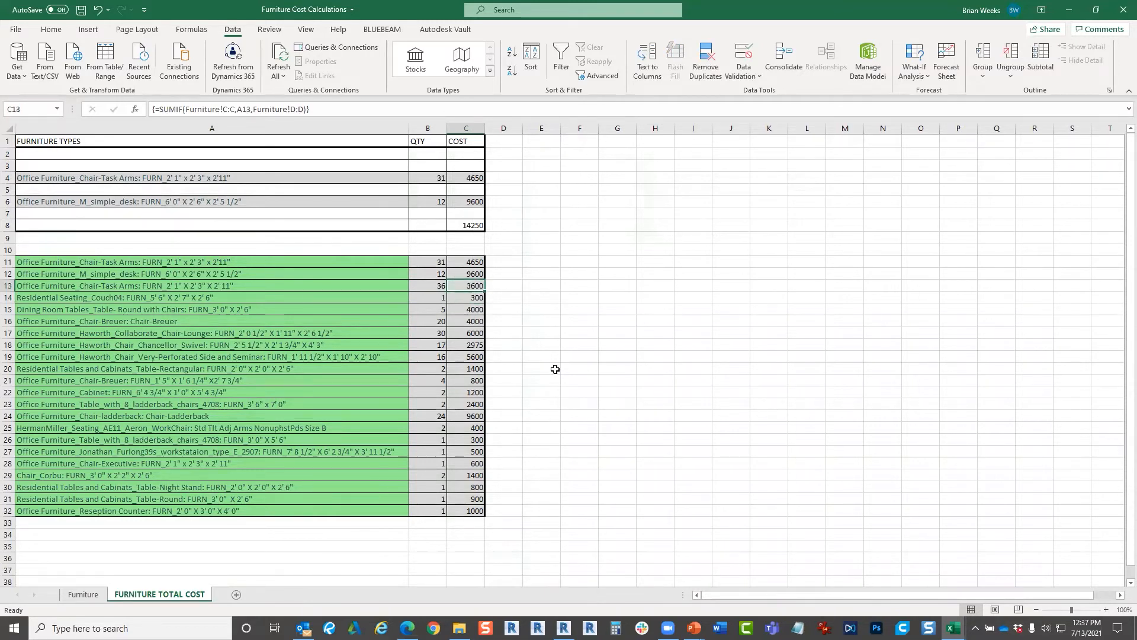
drag(564, 368, 557, 370)
drag(464, 262, 108, 505)
click(615, 450)
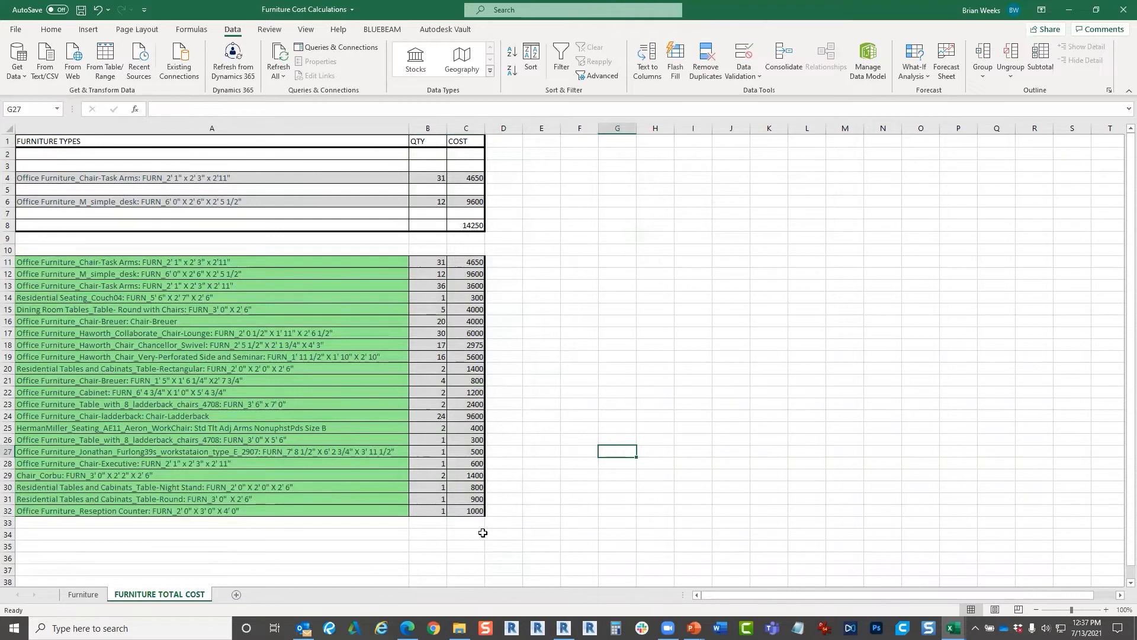
- Add SUM totals of the quantities in B34 and of the costs in C34
click(425, 533)
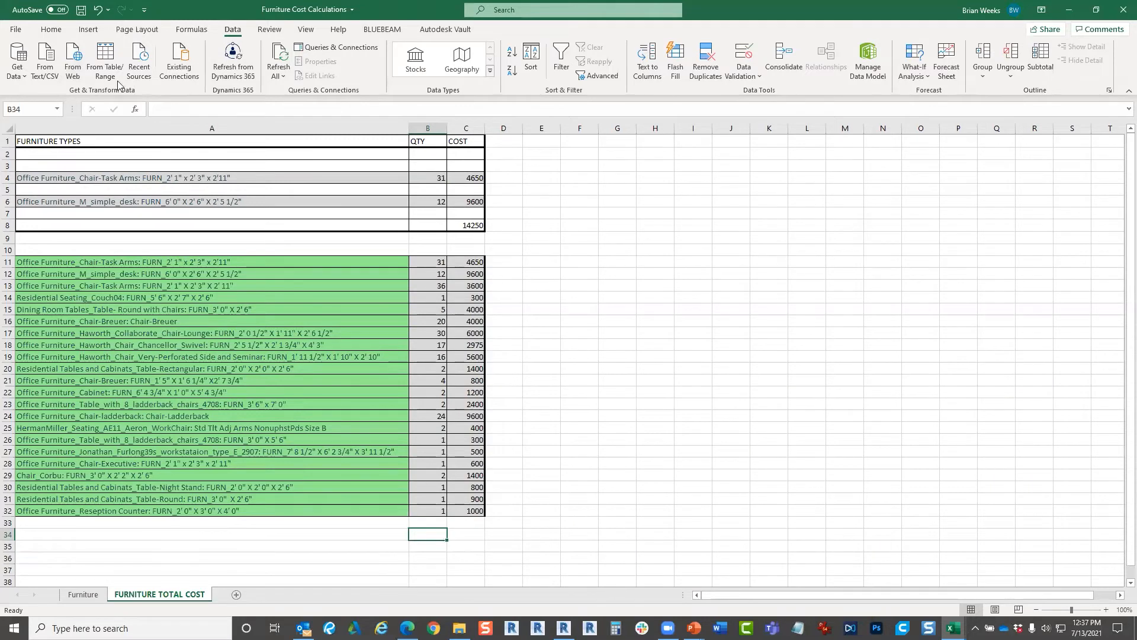
click(51, 29)
click(899, 47)
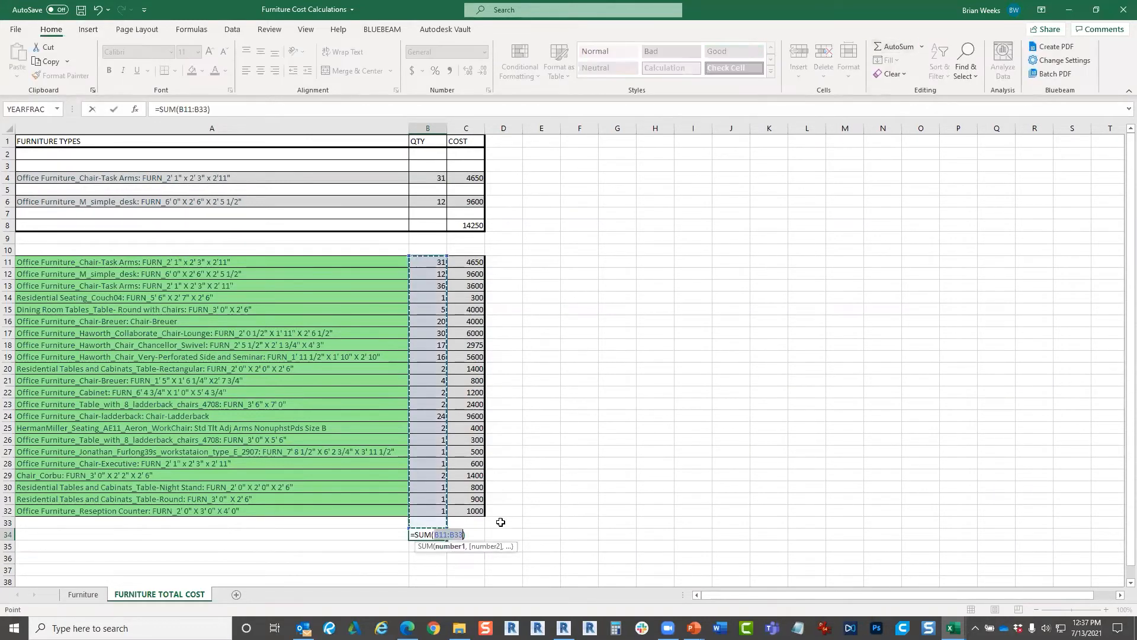
key(Return)
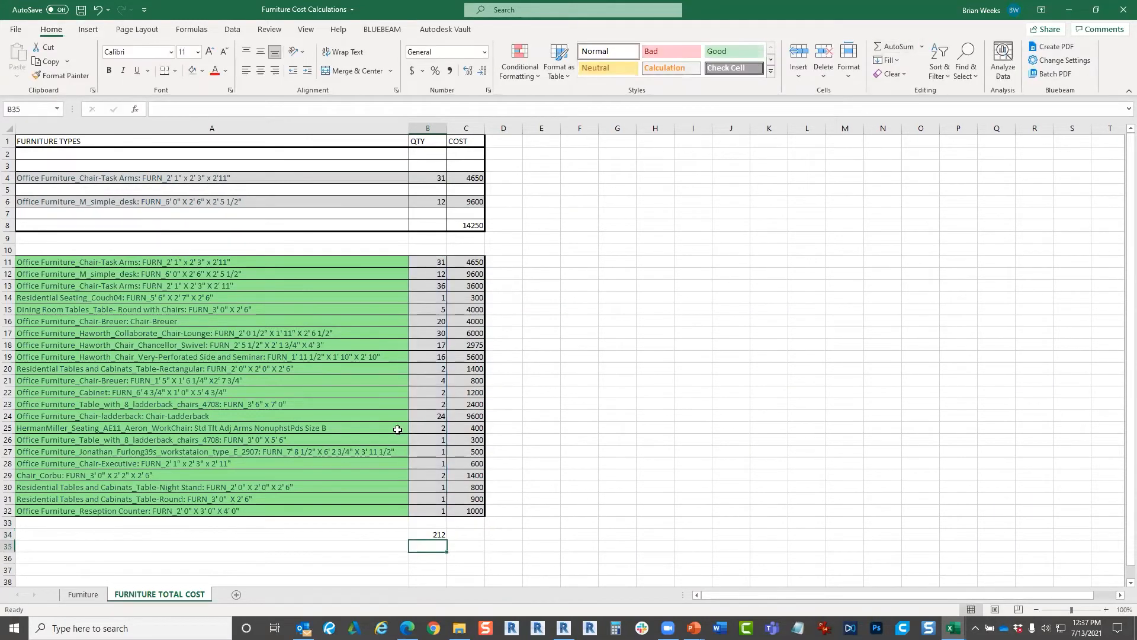
click(474, 535)
click(940, 62)
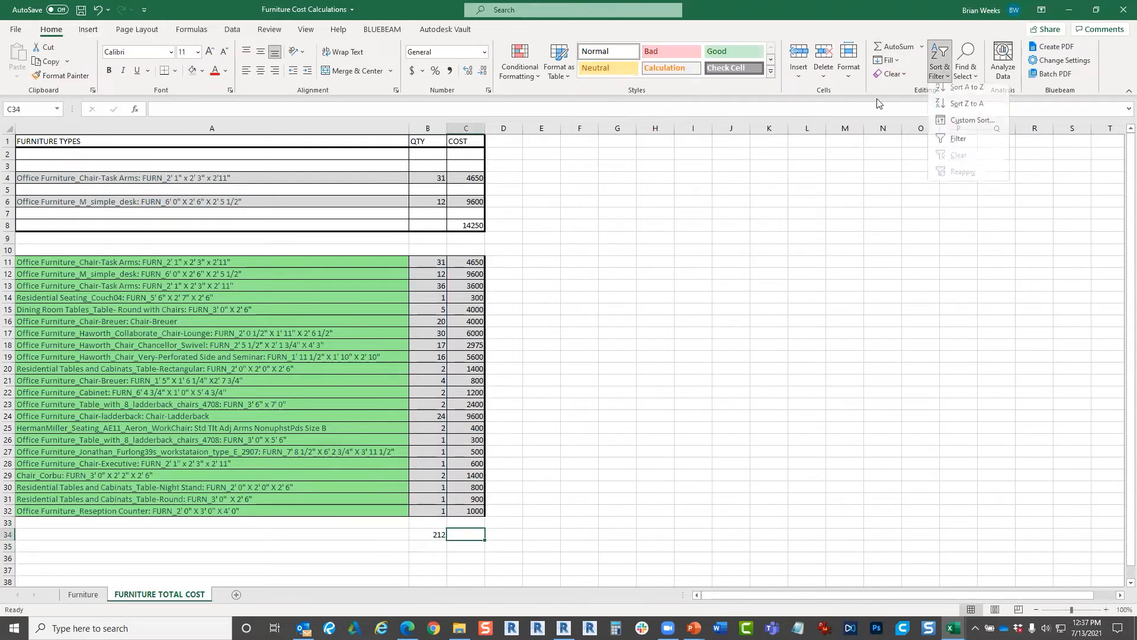
click(895, 47)
key(Return)
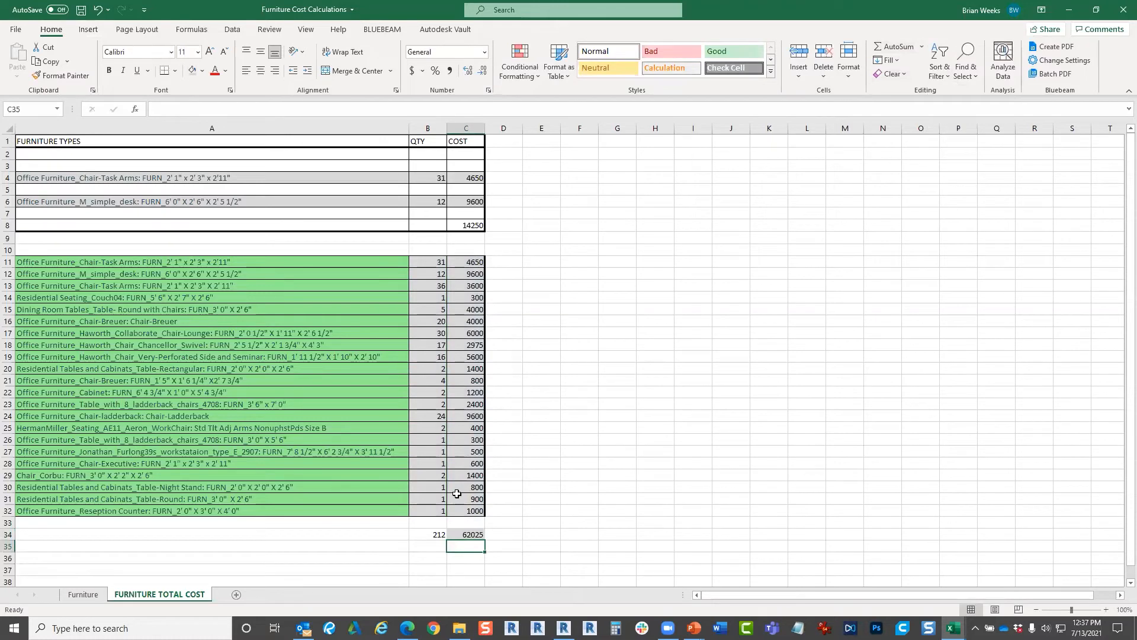
- Try the dollar Accounting format on both the quantities and costs in B11:C34, and undo it
drag(427, 536, 468, 260)
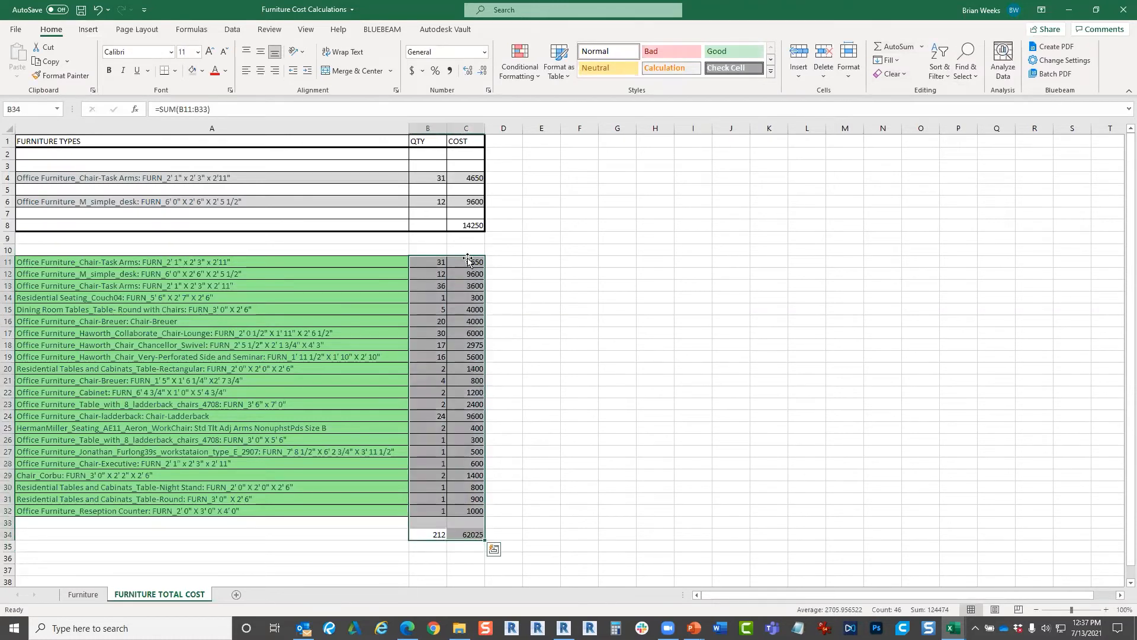
click(412, 70)
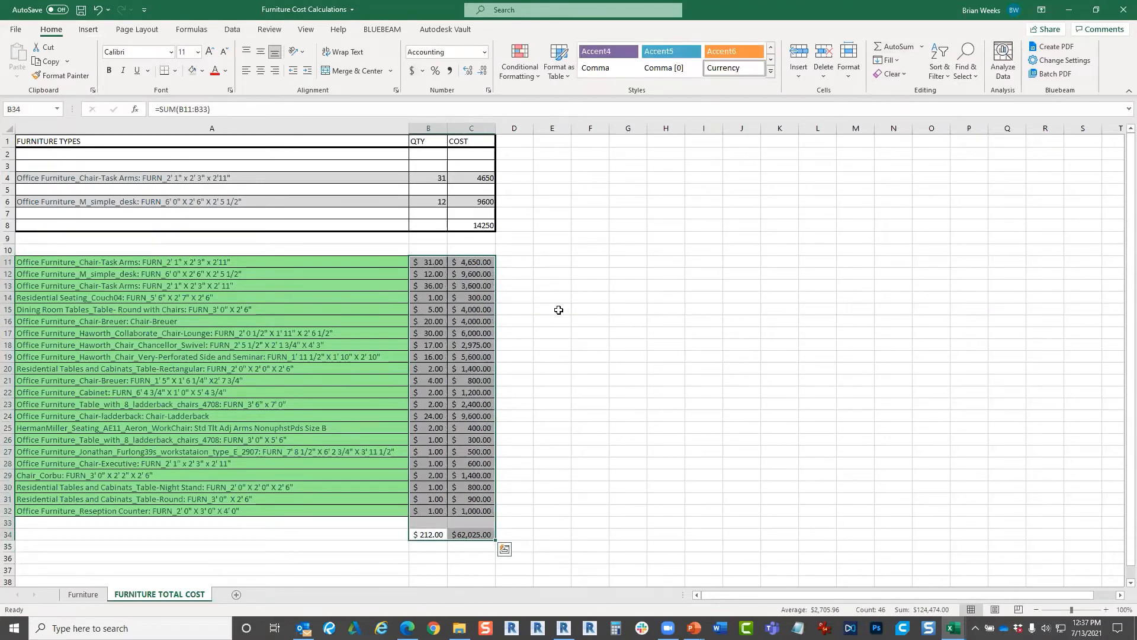
click(579, 302)
key(ctrl+z)
- Apply the dollar Accounting format to the costs in C11:C34 and autofit column C's width
drag(474, 263, 468, 536)
click(412, 70)
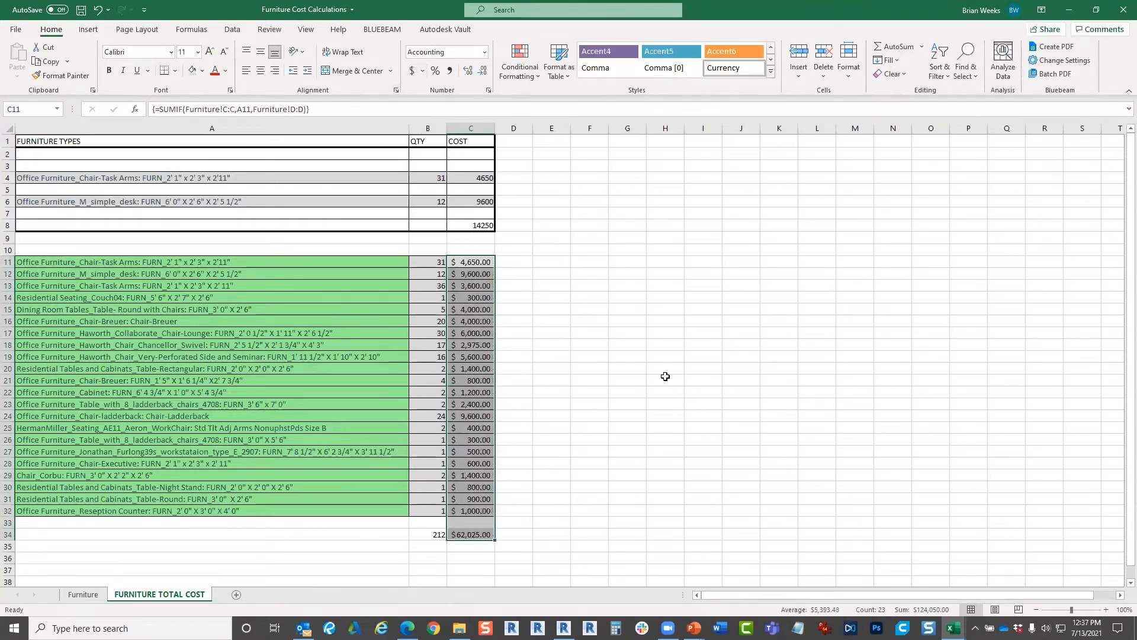
double_click(494, 125)
click(445, 567)
- Label the sum row by entering TOTALS in A34, and review the two total formulas in B34 and C34
click(165, 540)
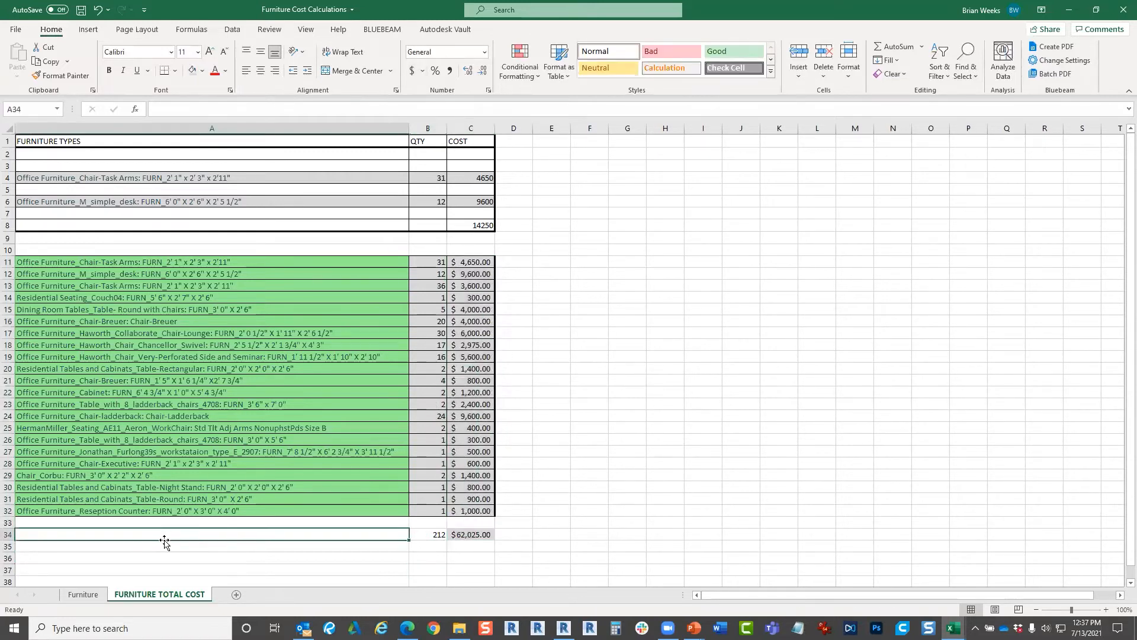
text(t)
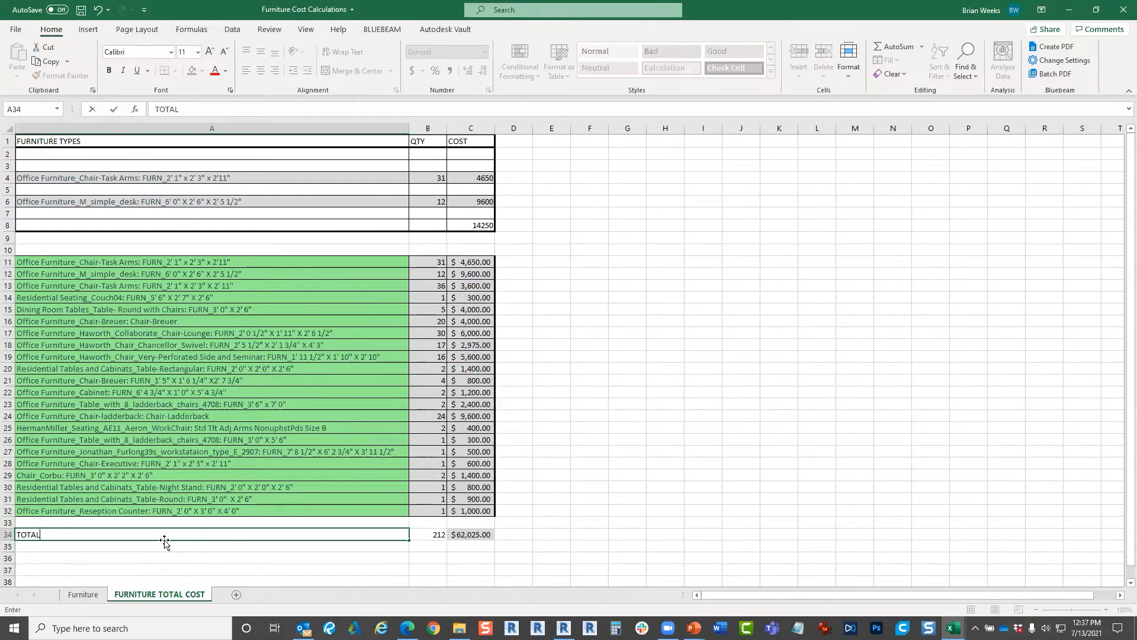
click(436, 536)
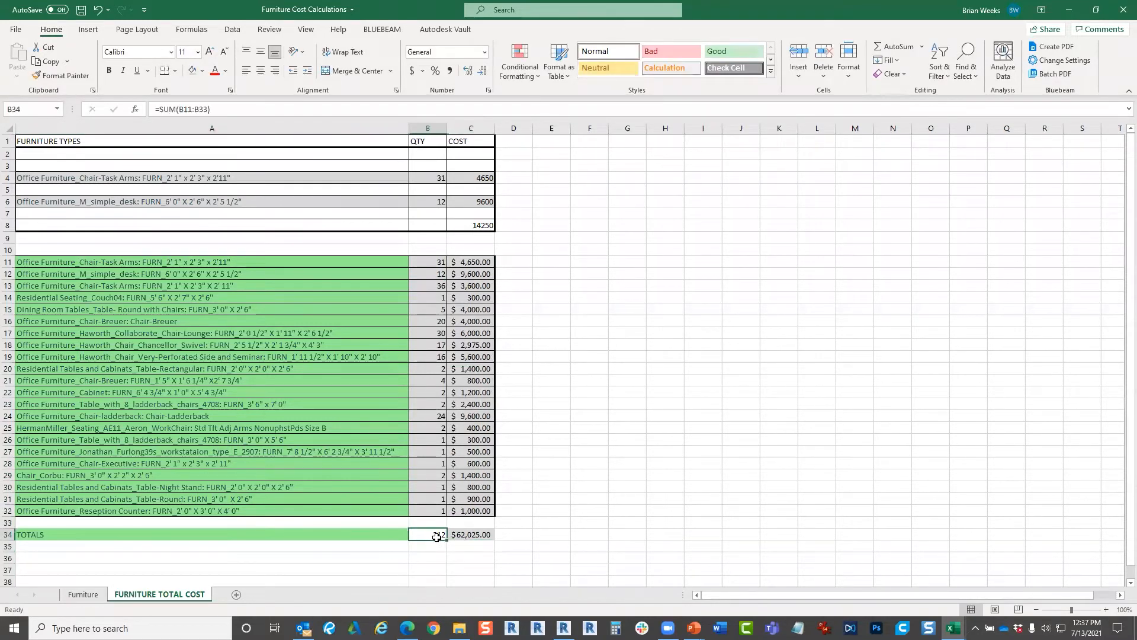
click(490, 537)
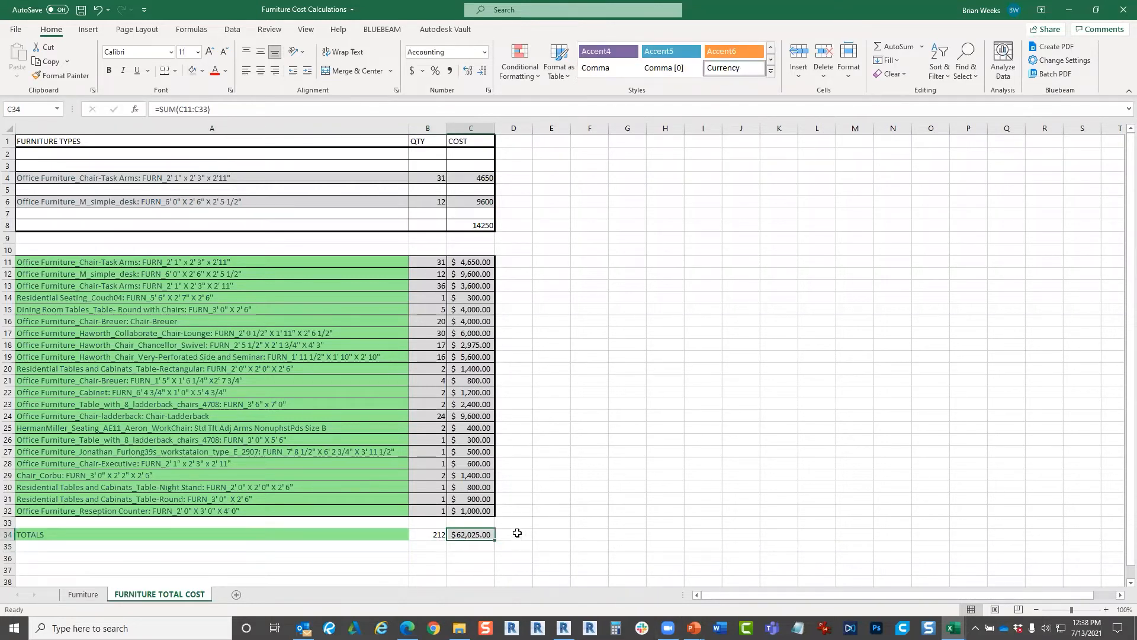
- Delete rows 1 to 8, which contain the initial two-type calculation table
click(583, 253)
drag(470, 238, 7, 226)
right_click(7, 226)
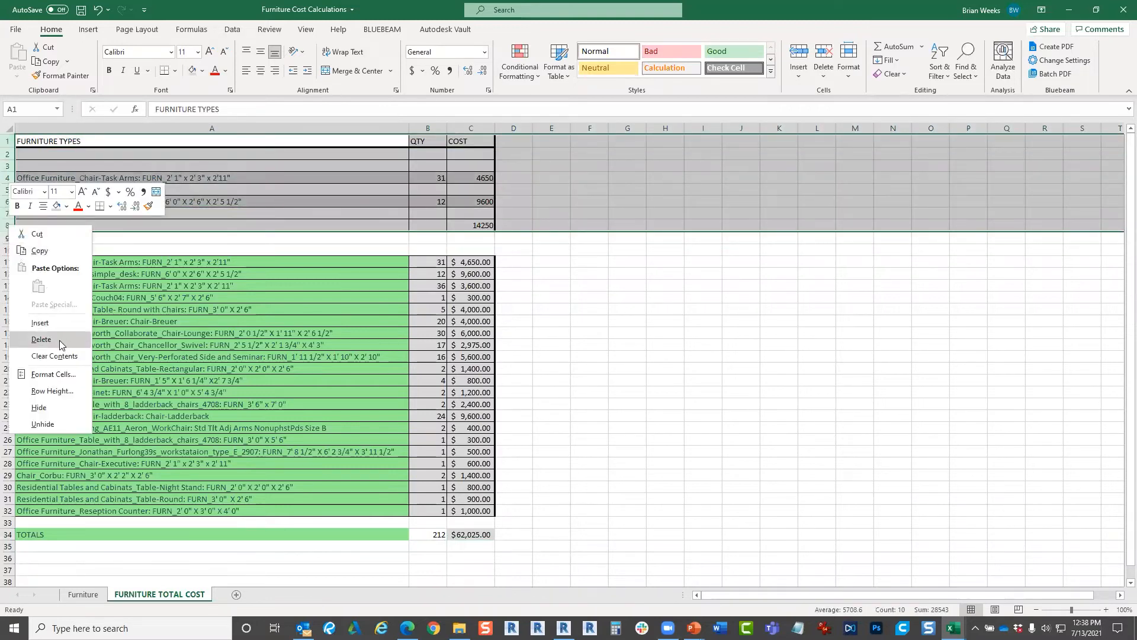
click(59, 339)
click(708, 328)
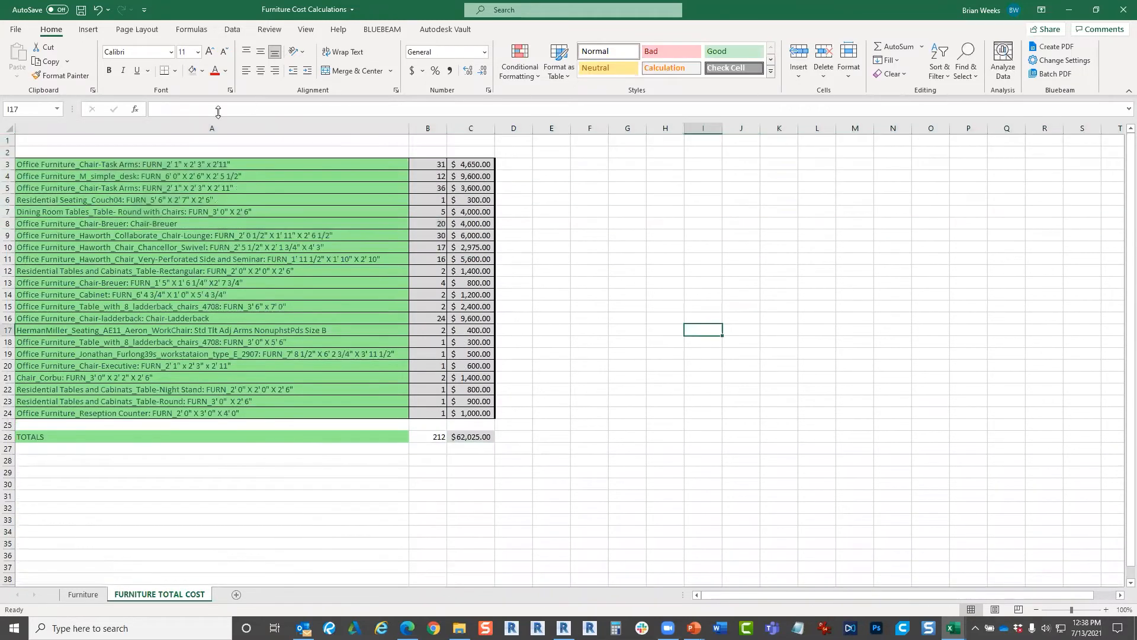
- Enter the column headings FURNITURE, QTY and COST in A1:C1
click(138, 142)
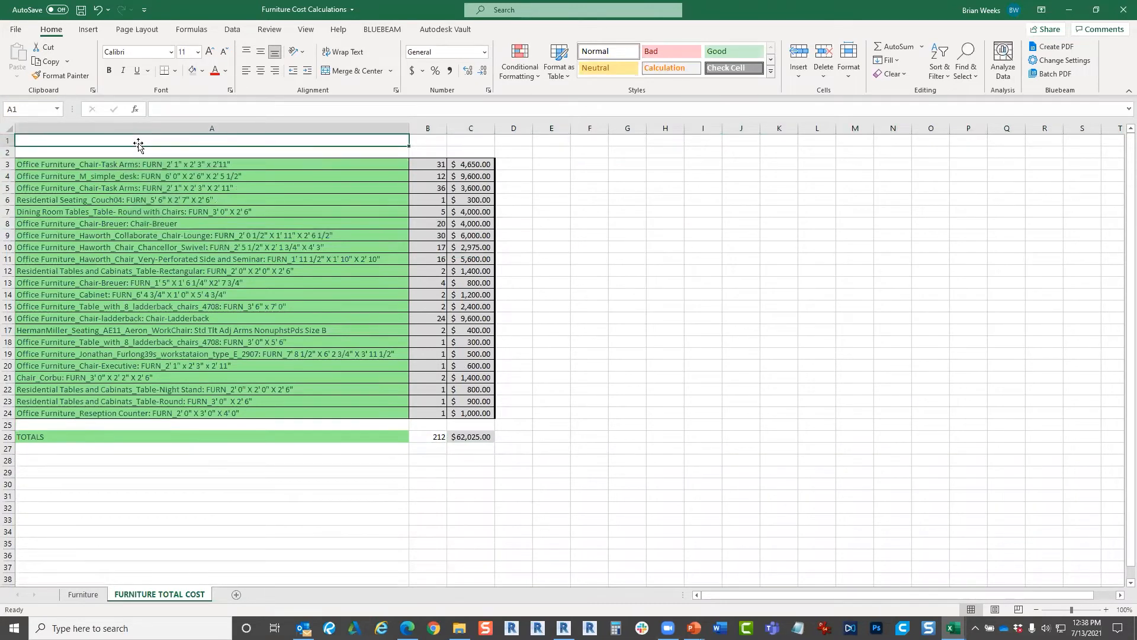
text(FURNITURE)
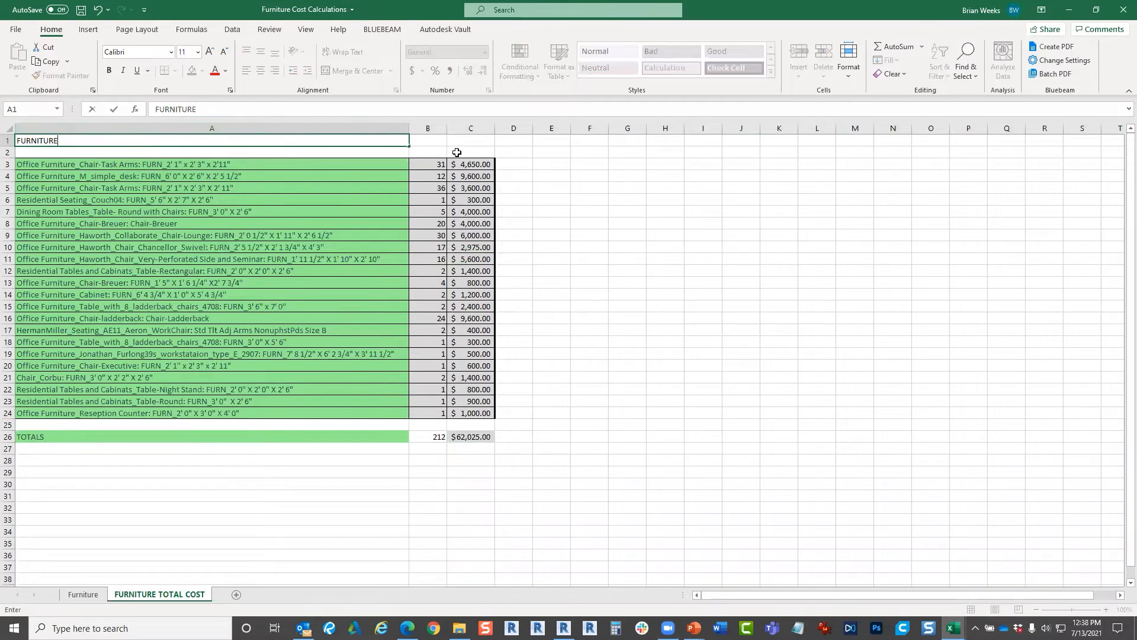
click(434, 140)
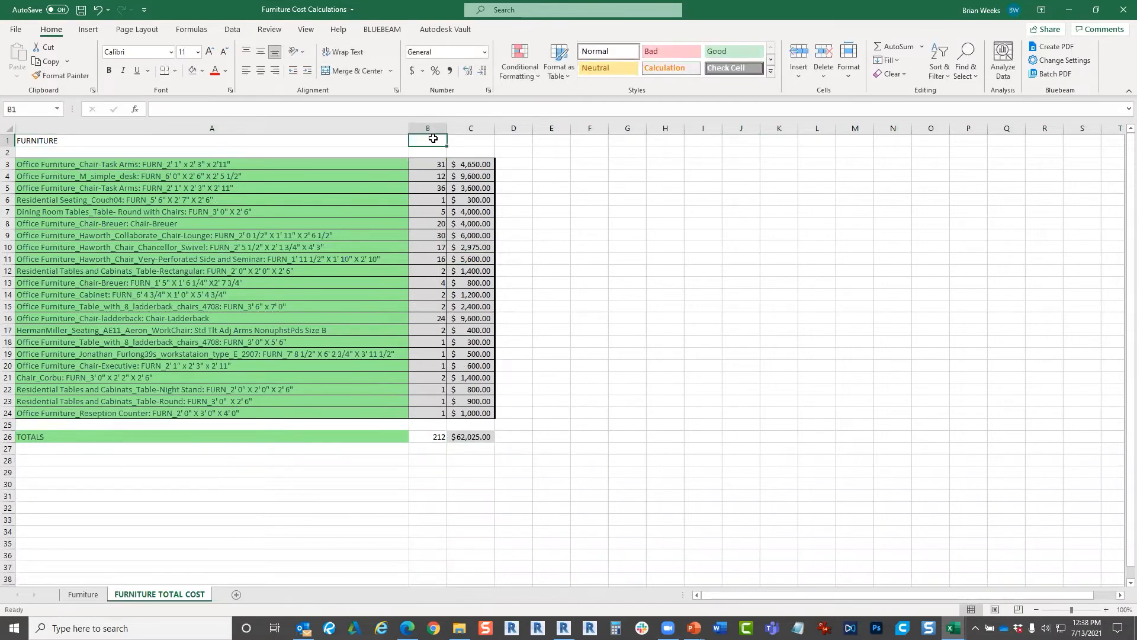
text(QTY)
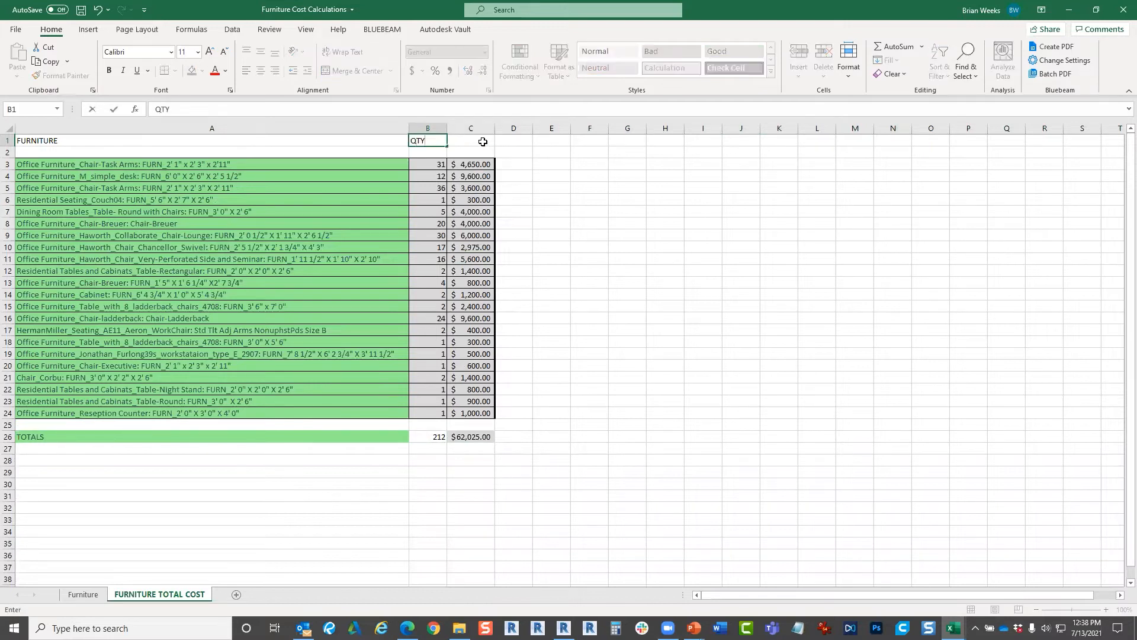
click(483, 141)
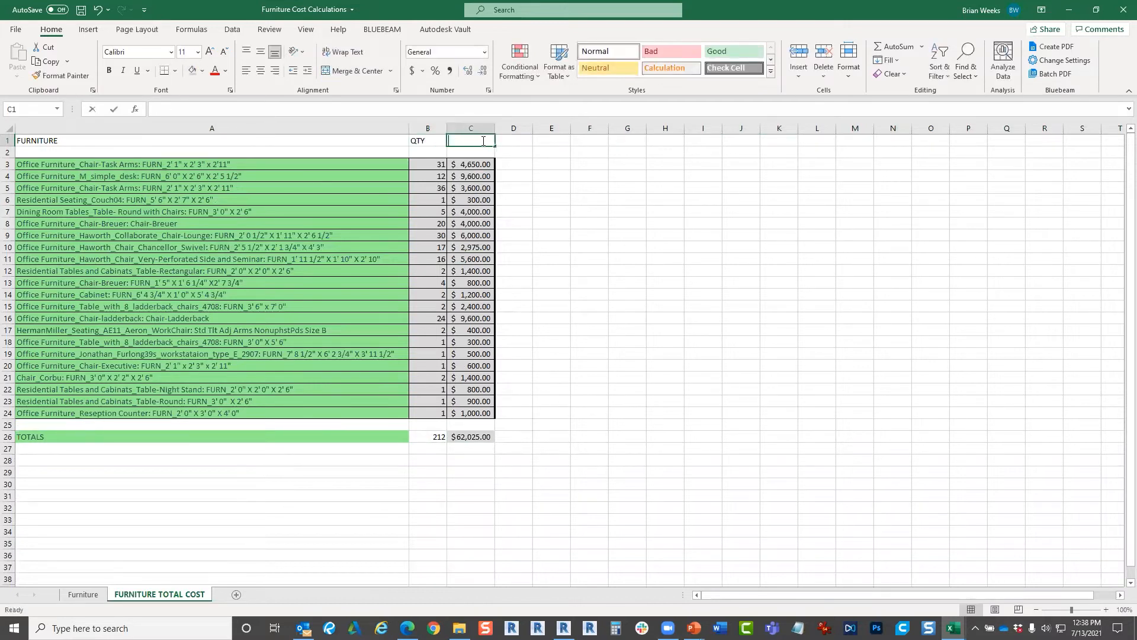
text(COST)
click(507, 261)
click(611, 344)
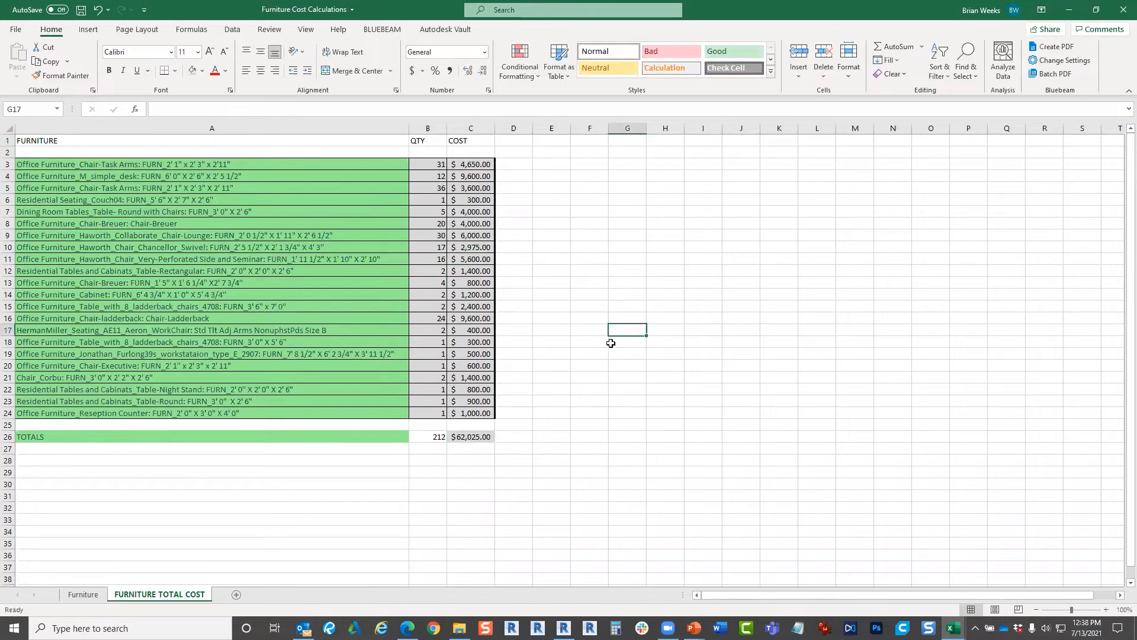
- Give the table A1:C26 a thick outline border and thin inside borders
drag(483, 438, 133, 145)
right_click(133, 144)
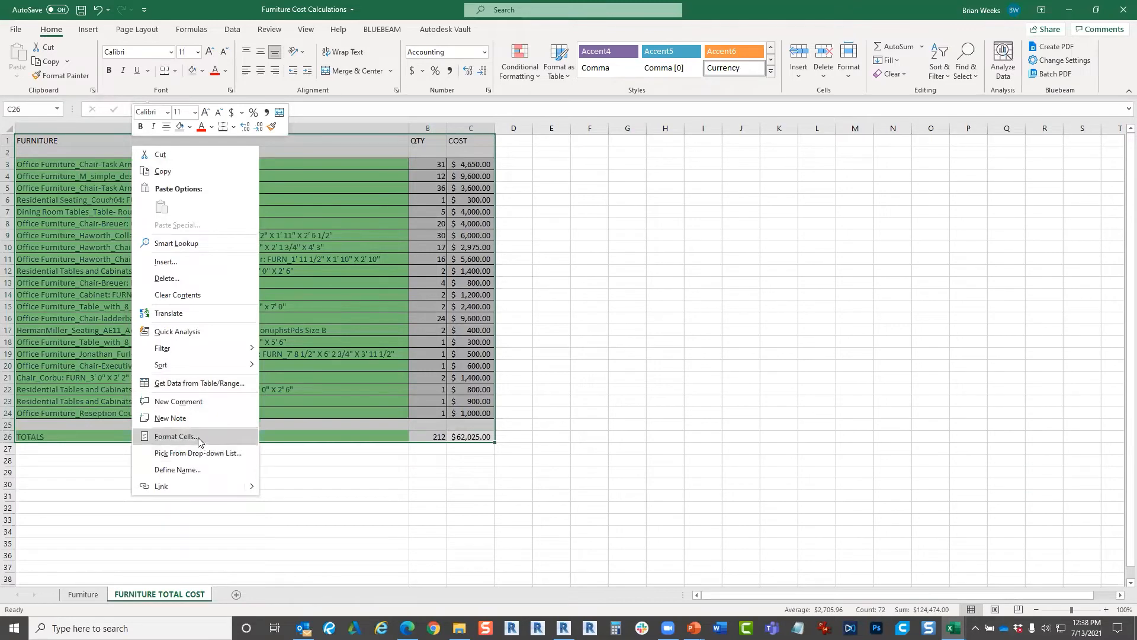
click(198, 438)
click(201, 350)
click(114, 400)
click(208, 359)
click(68, 409)
click(234, 348)
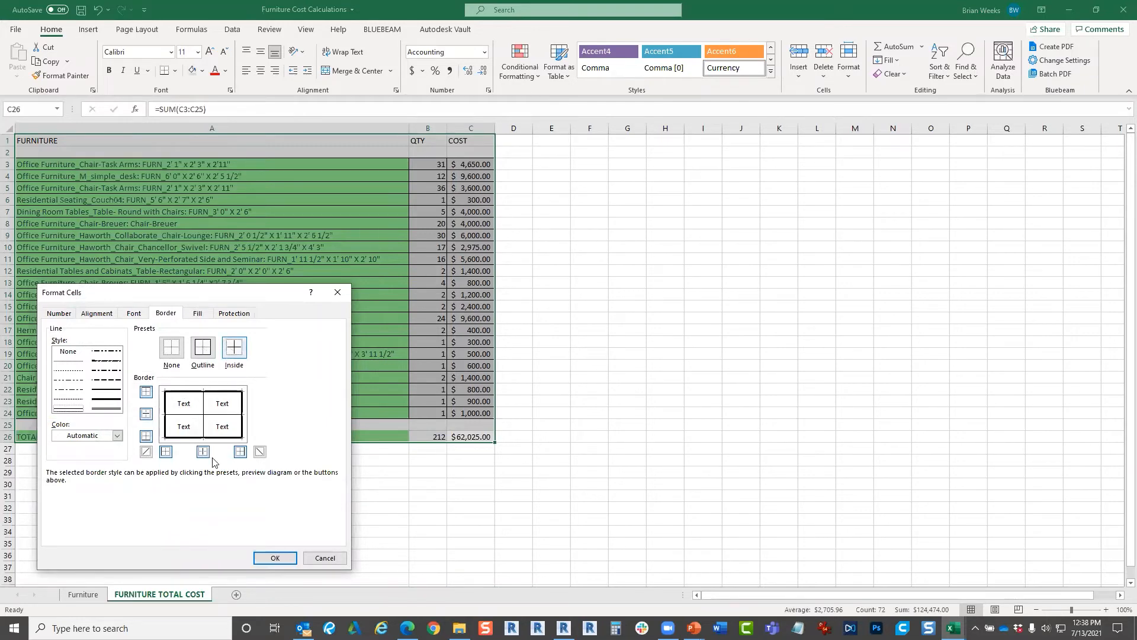
click(275, 557)
click(551, 366)
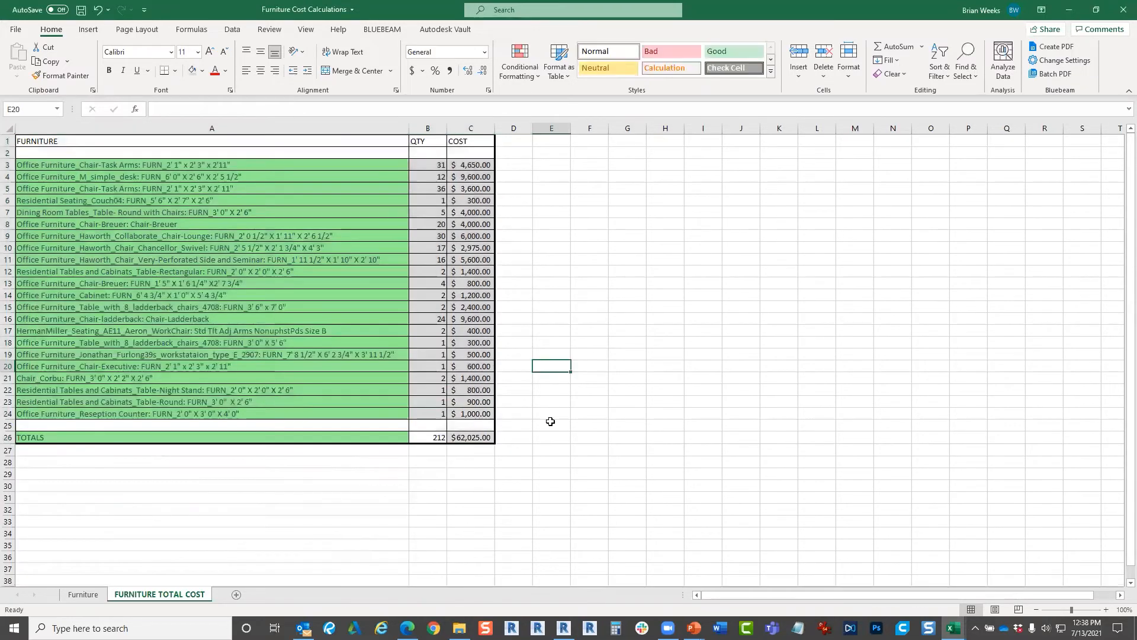
- Fill the TOTALS row A26:C26 with a darker gray
drag(479, 437, 172, 437)
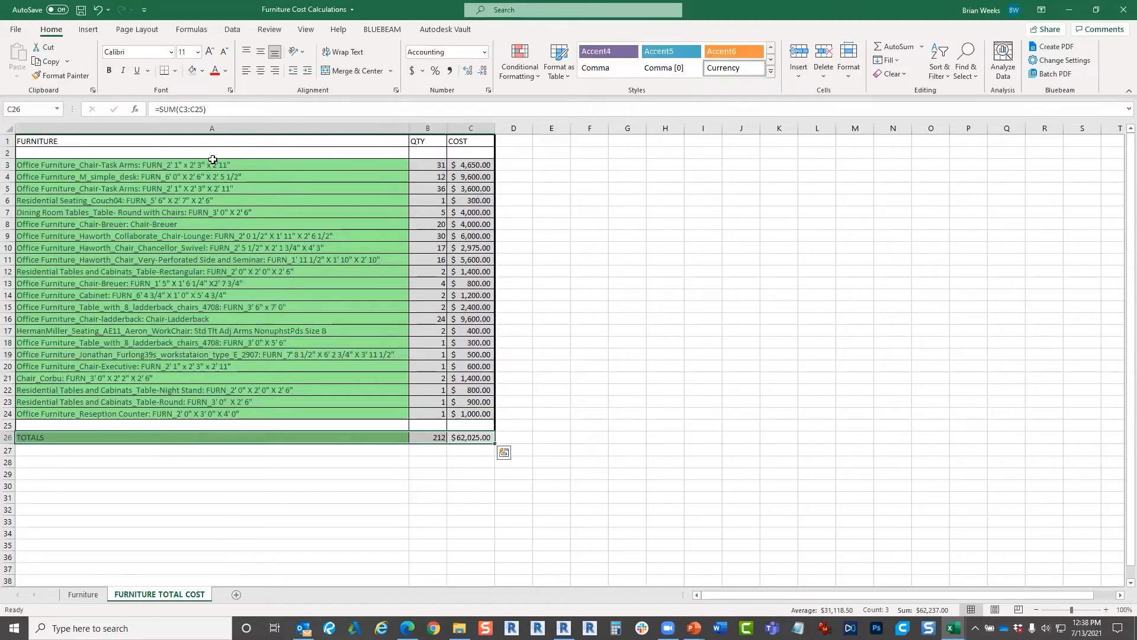
click(202, 70)
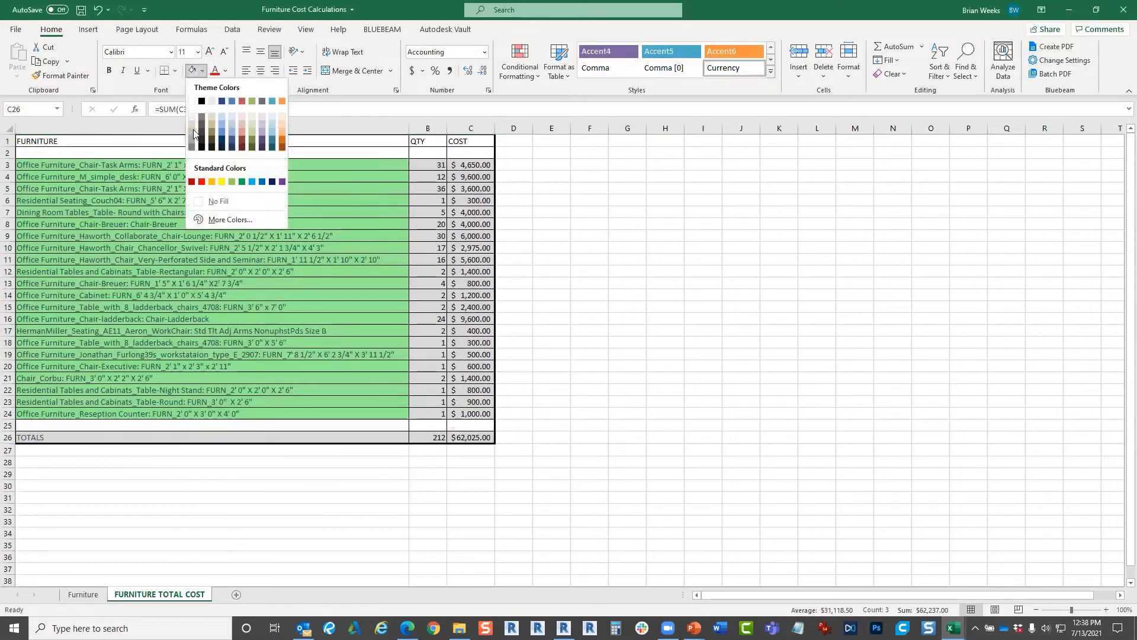
click(192, 132)
- Inspect the SUMIF cost formula in C24 and recommit it as an array formula
double_click(479, 414)
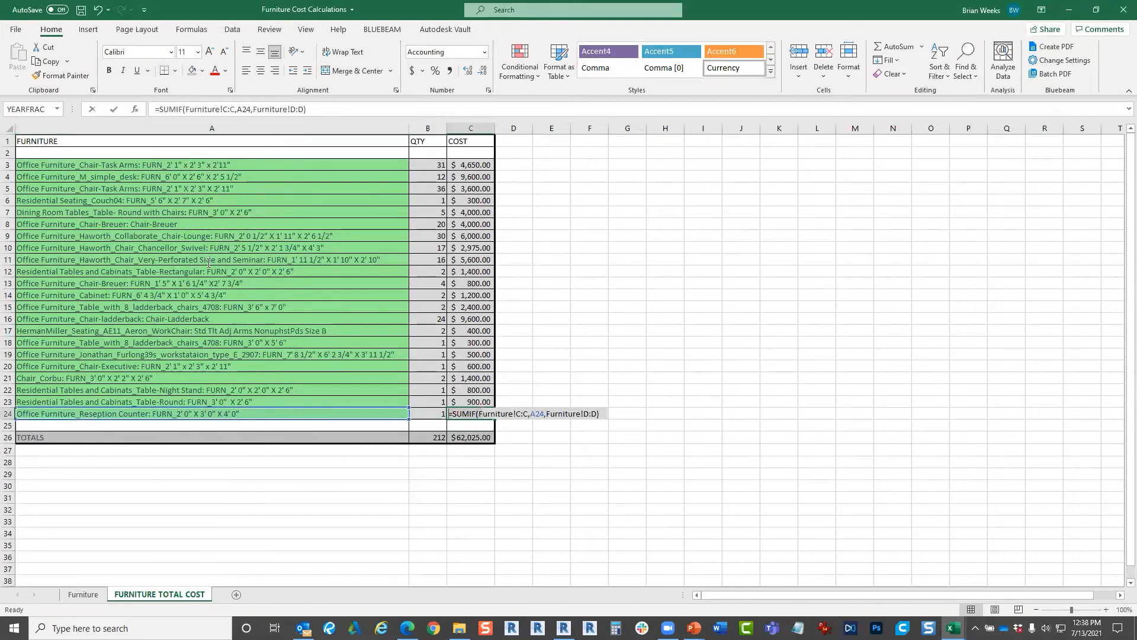
key(ctrl+shift+Return)
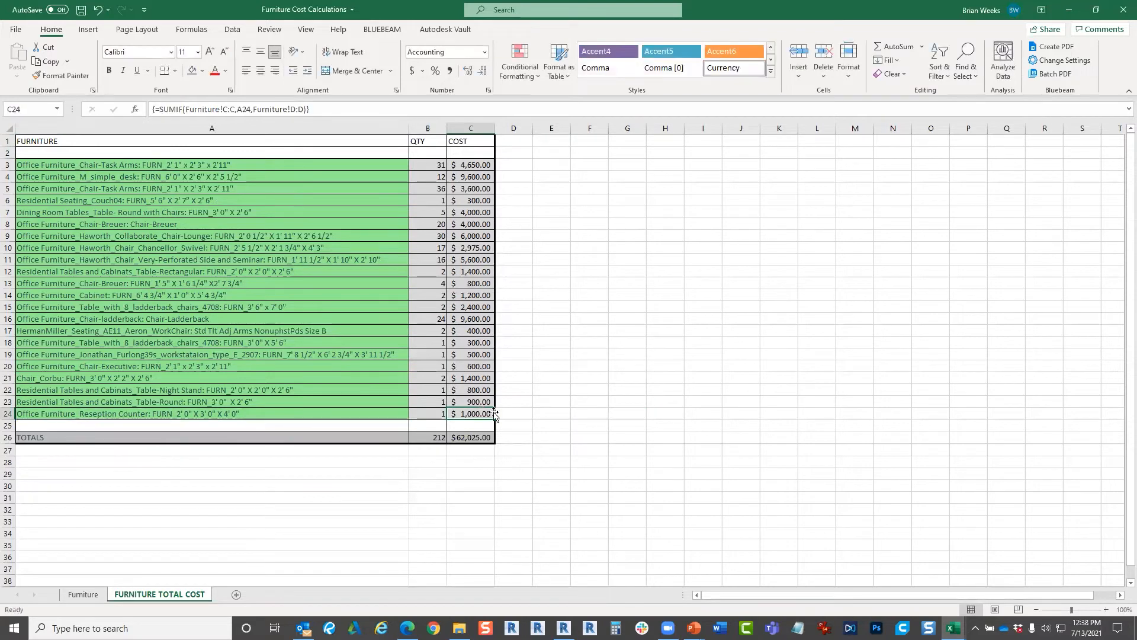
- Remove the green fill from the furniture names in A3:A24
drag(479, 414, 135, 172)
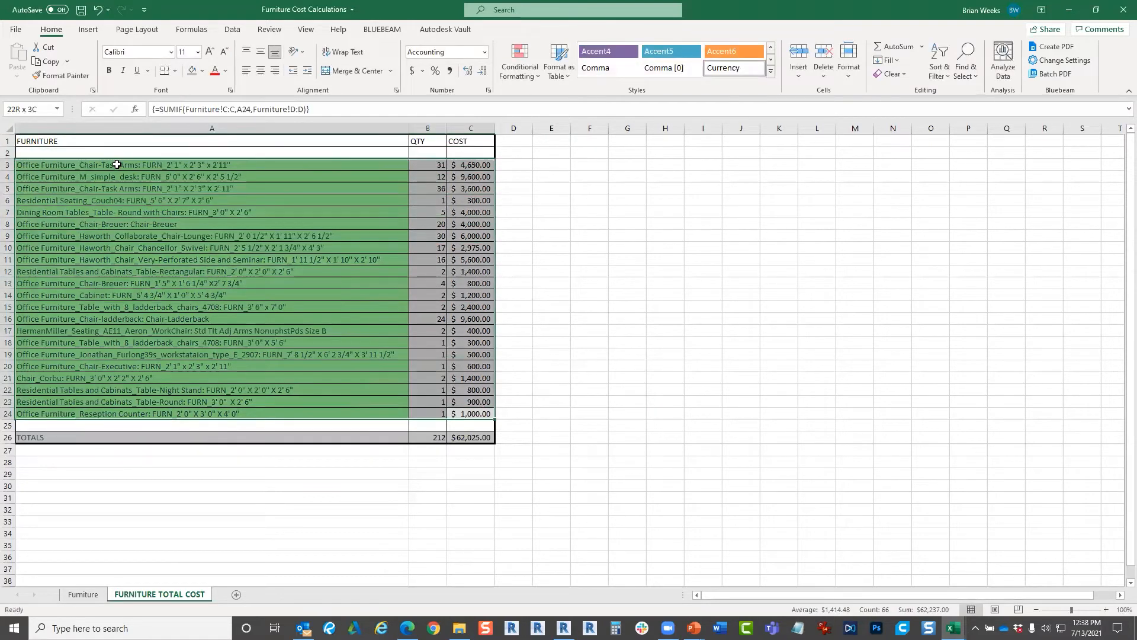
right_click(135, 172)
click(400, 274)
click(378, 176)
drag(372, 166, 351, 417)
right_click(350, 411)
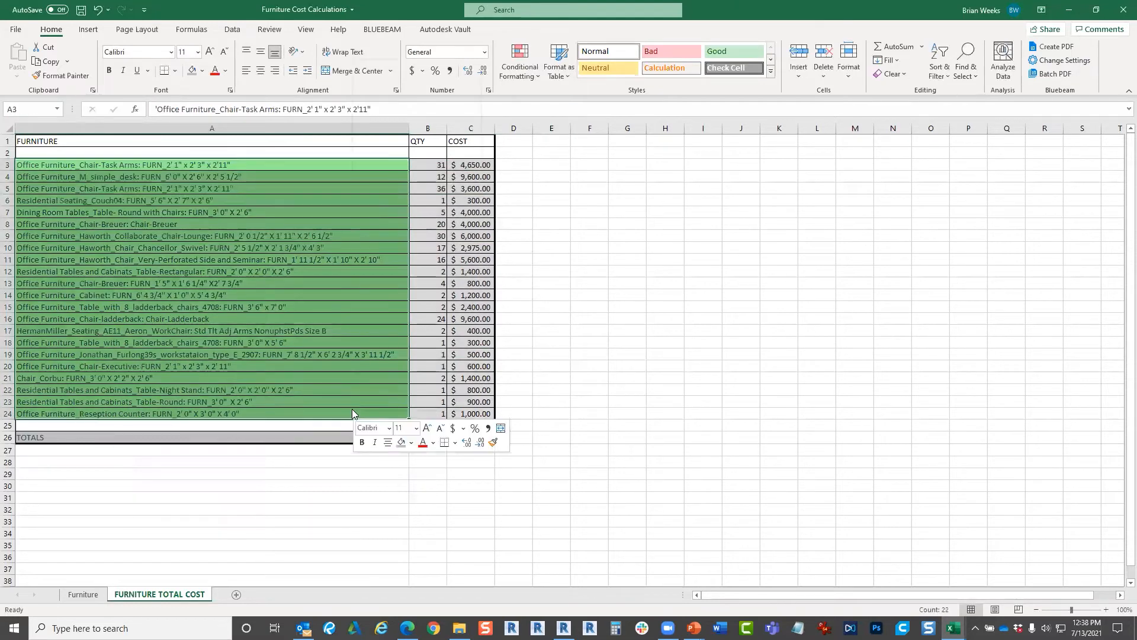
click(205, 71)
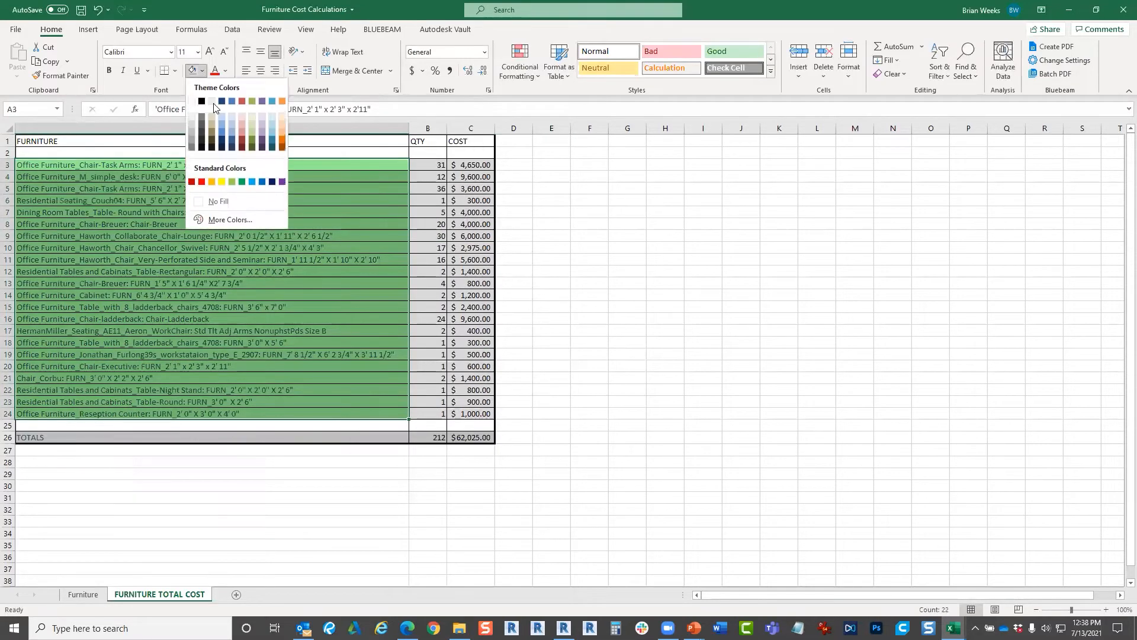
click(209, 202)
click(717, 306)
- Give the header row A1:C1 a thick bottom border and save the workbook
drag(479, 141, 52, 134)
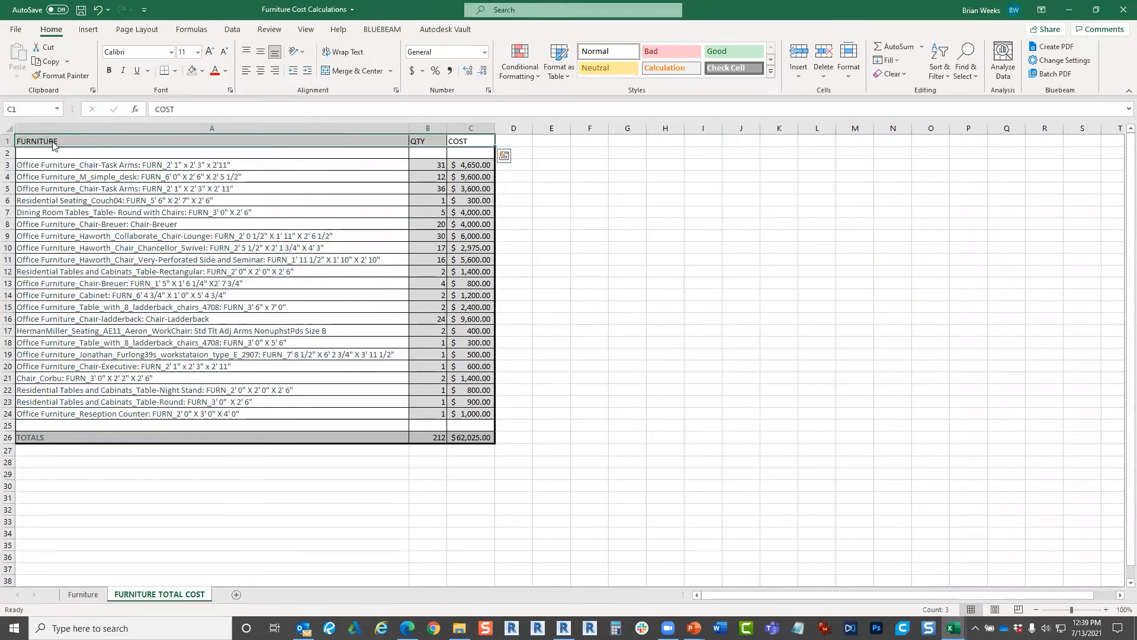
right_click(53, 142)
click(107, 433)
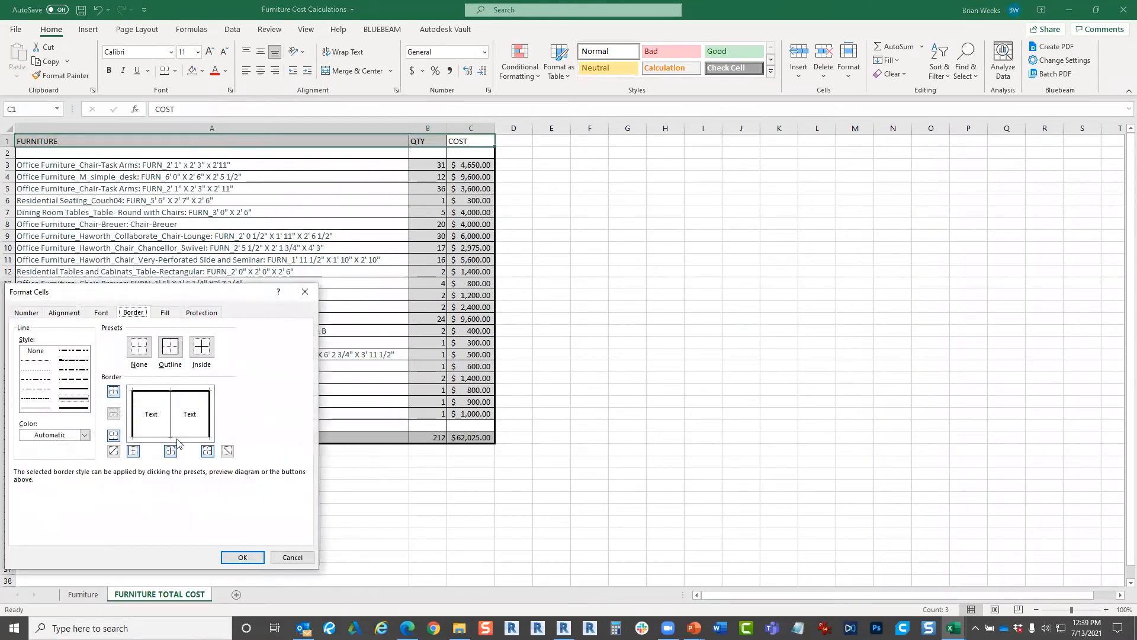
click(87, 402)
click(157, 443)
click(242, 557)
click(627, 414)
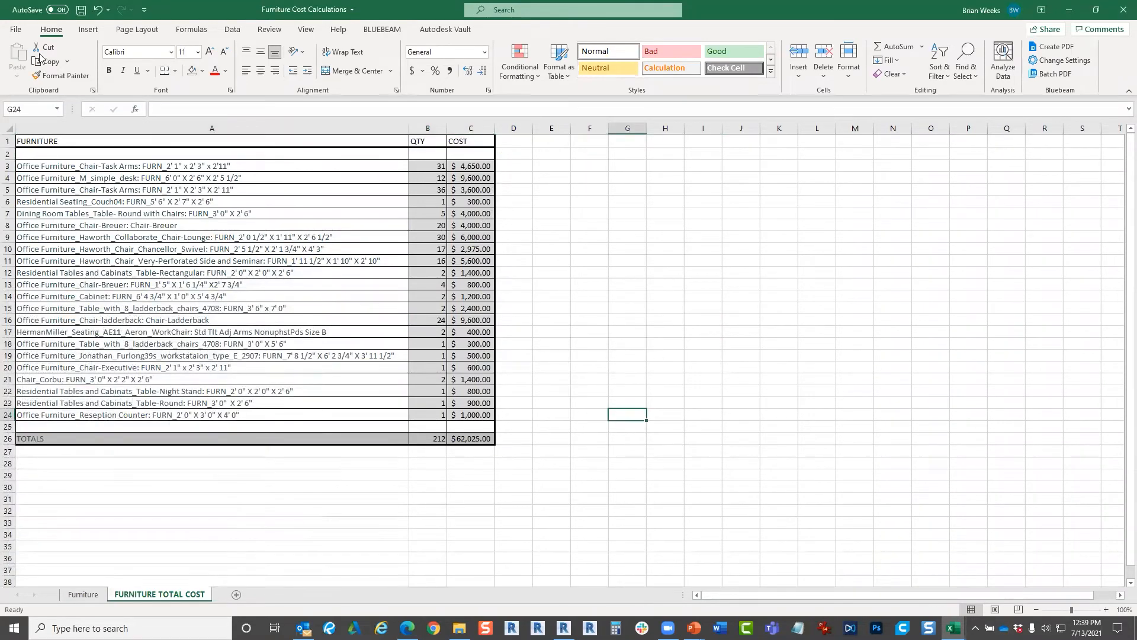
click(81, 10)
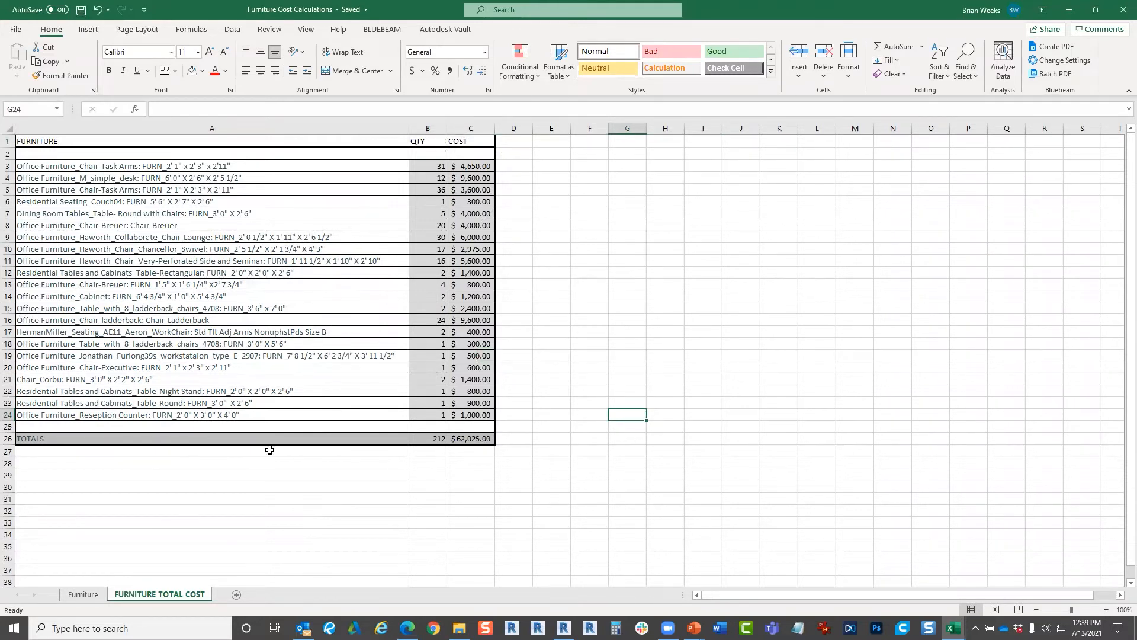
- Make the TOTALS row A26:C26 bold and close the workbook, saving the changes
drag(39, 438, 483, 438)
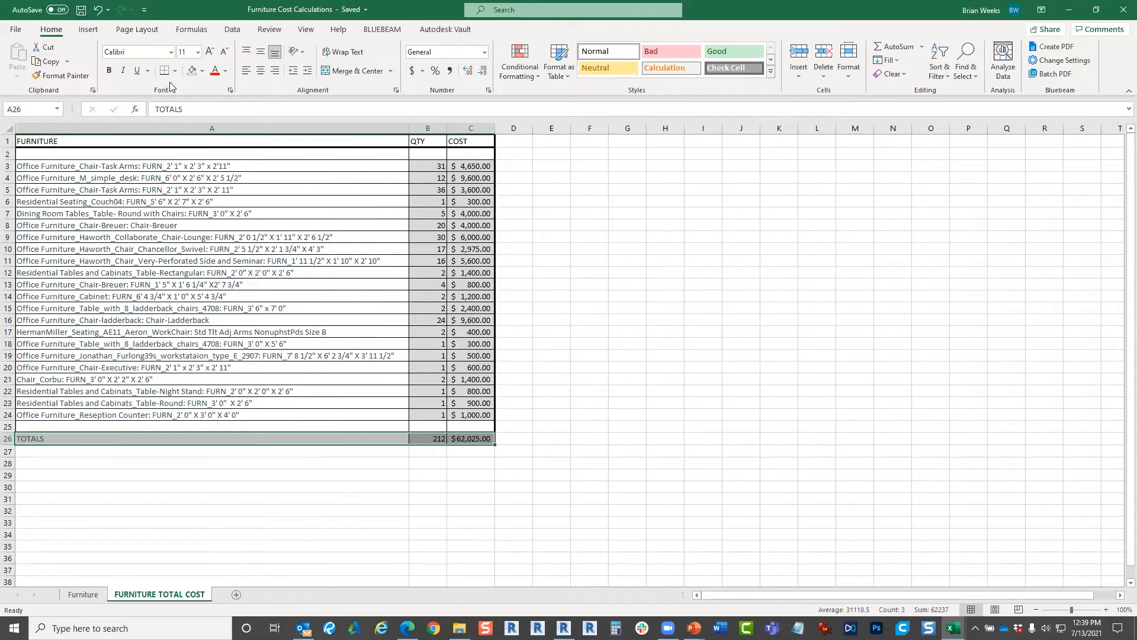
click(109, 72)
click(599, 294)
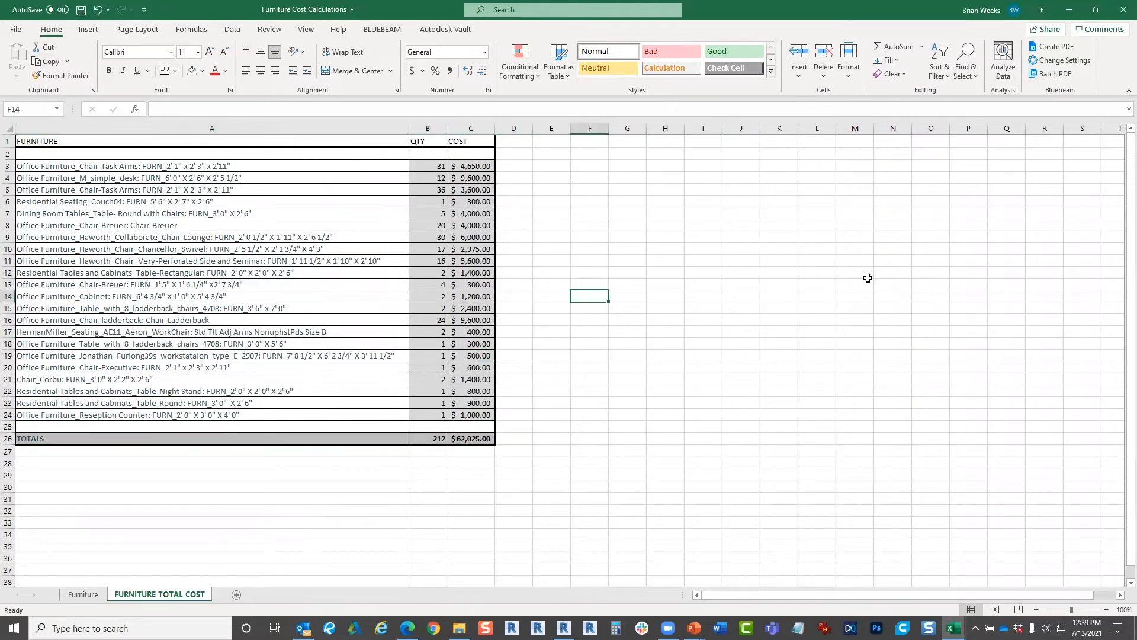
click(1123, 11)
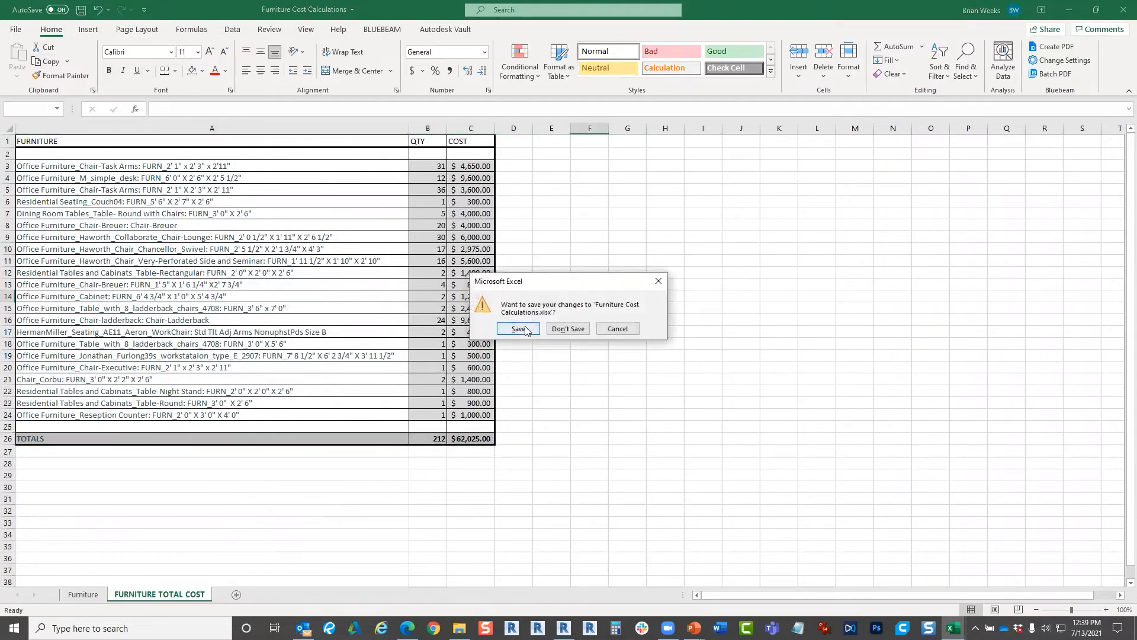
click(526, 330)
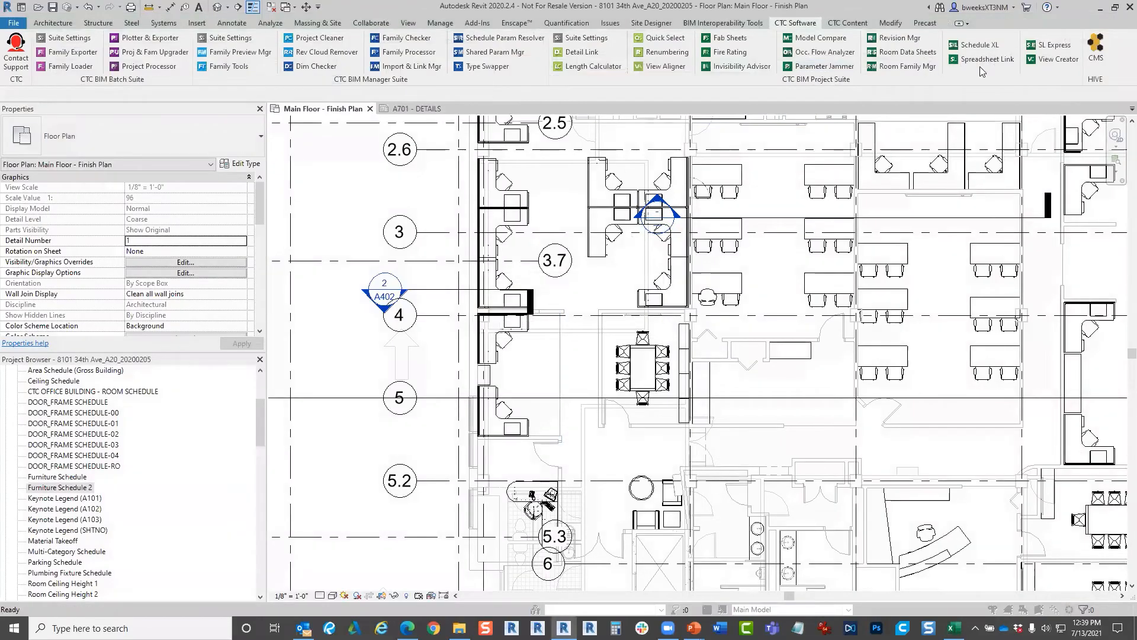
- Switch to Spreadsheet Link in Revit and open the Furniture Cost Calculations workbook
click(647, 360)
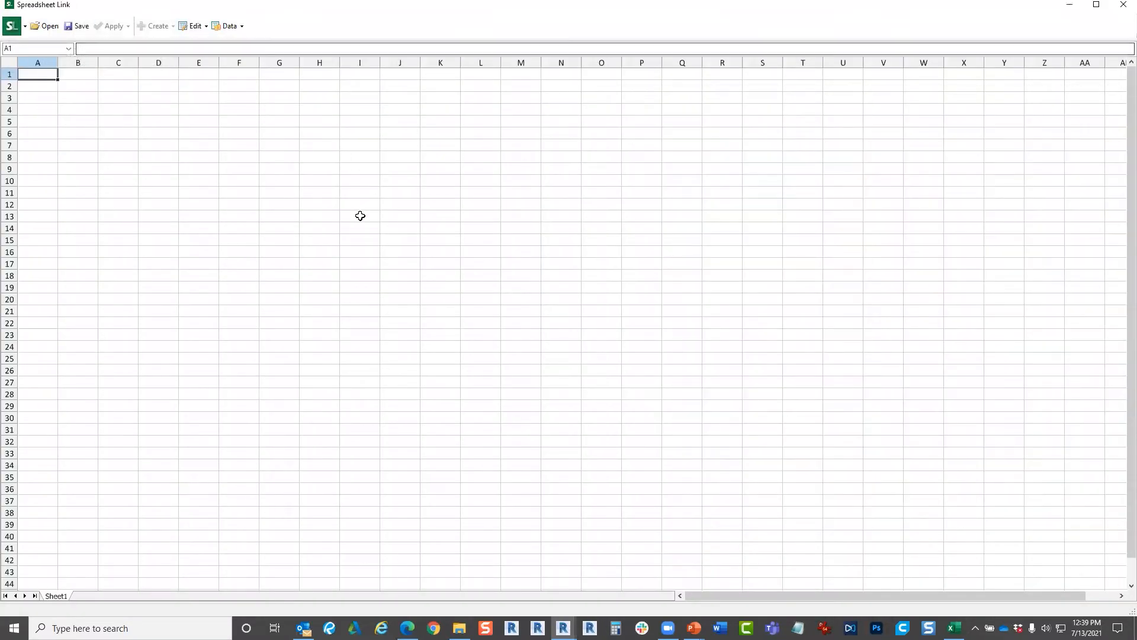
click(47, 26)
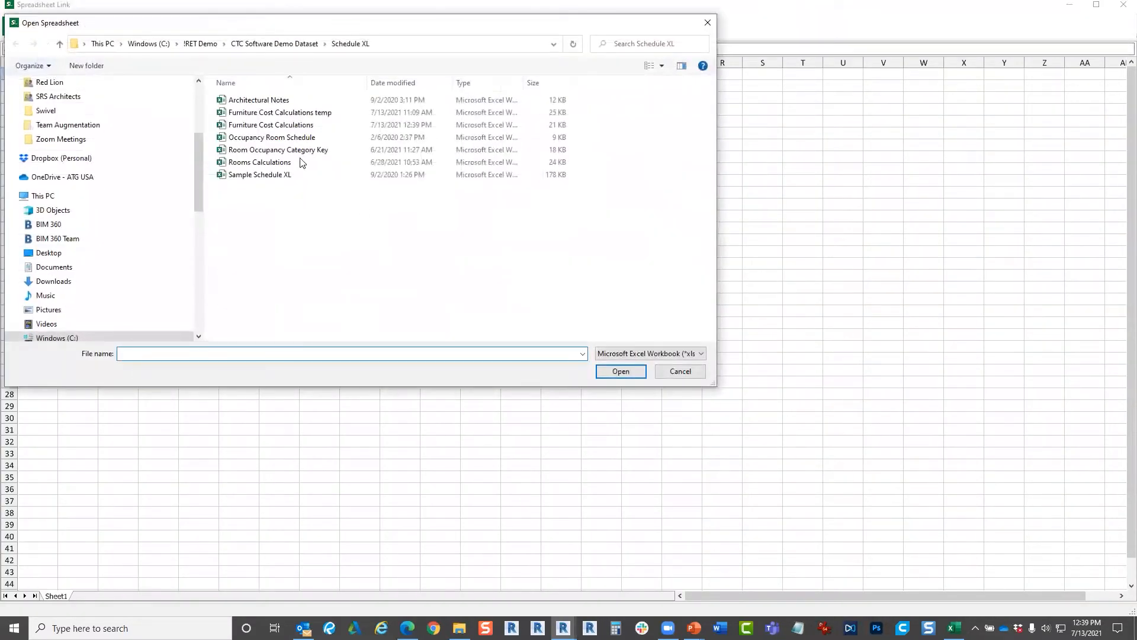
double_click(299, 125)
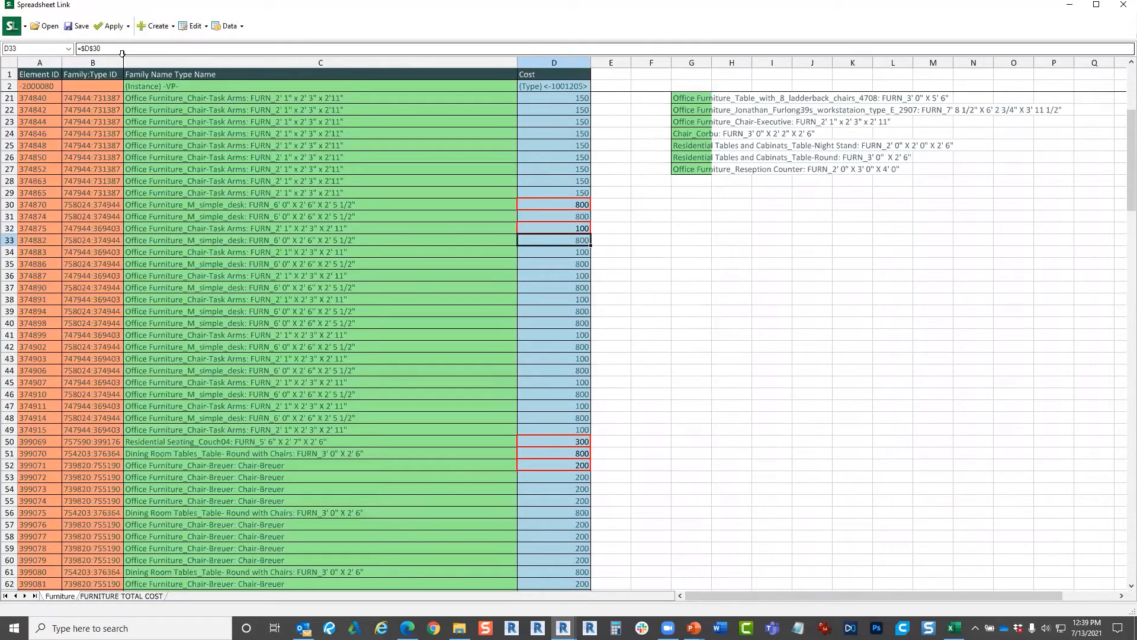
- Apply the spreadsheet's furniture cost values to the Revit project and close Spreadsheet Link
click(127, 26)
click(123, 43)
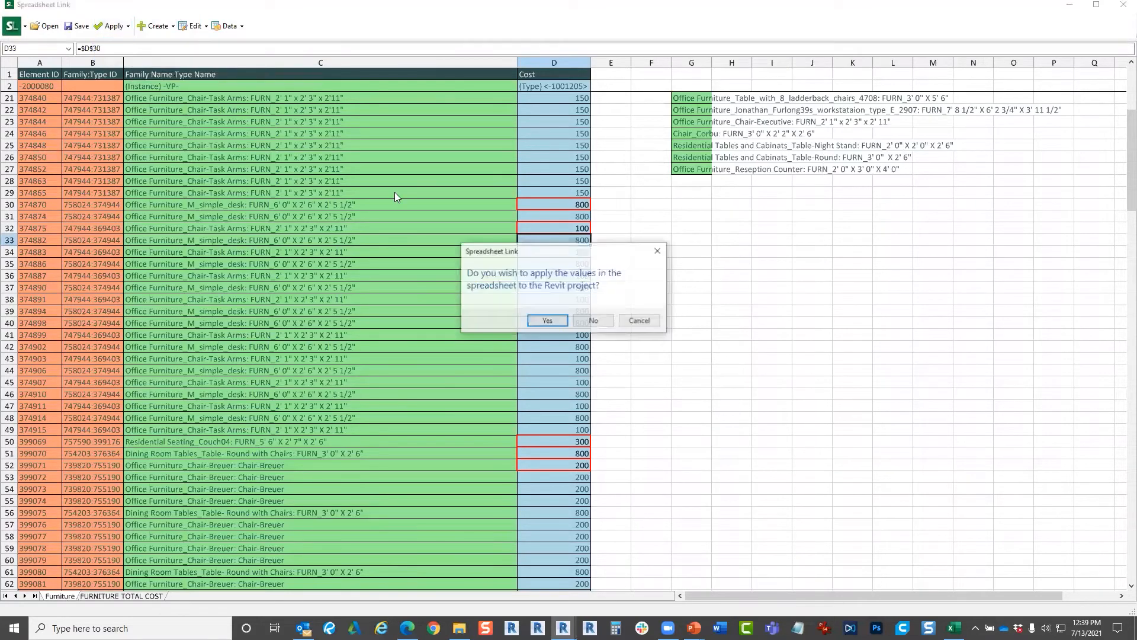
click(547, 321)
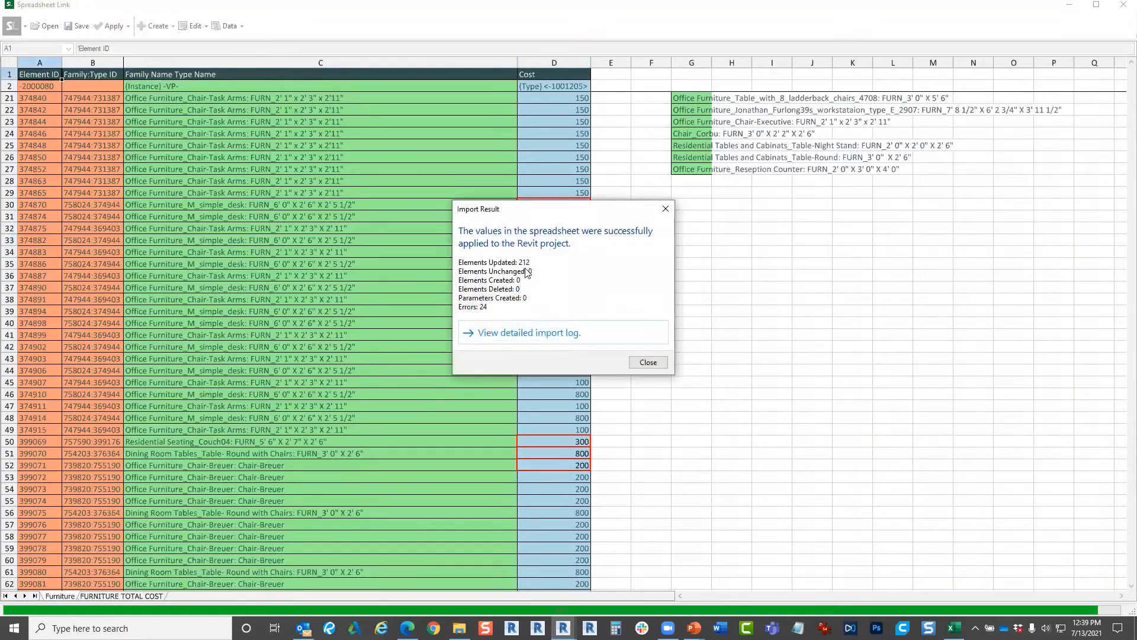
click(648, 362)
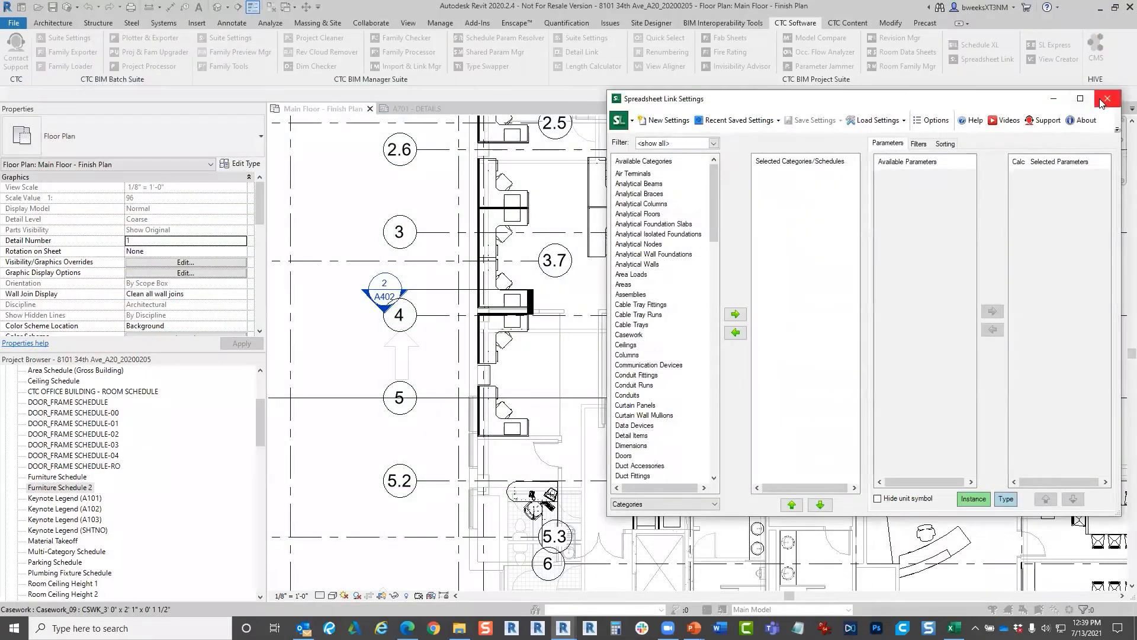
click(1106, 98)
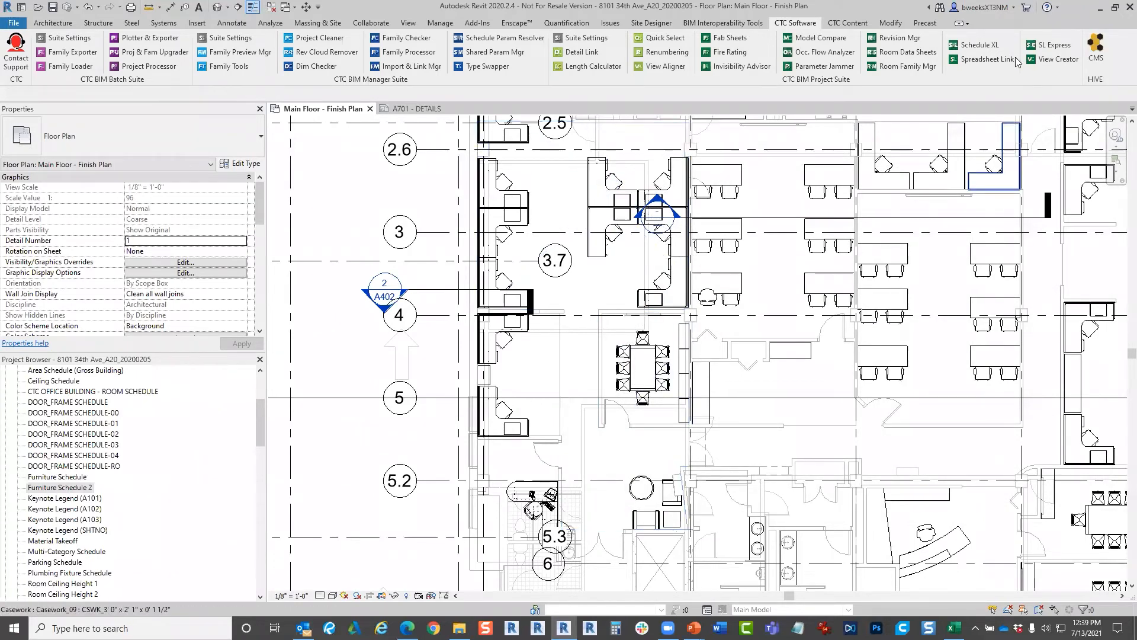
- Check the Cost type parameter of a simple desk and select a task chair for the same check on the main floor plan
click(740, 227)
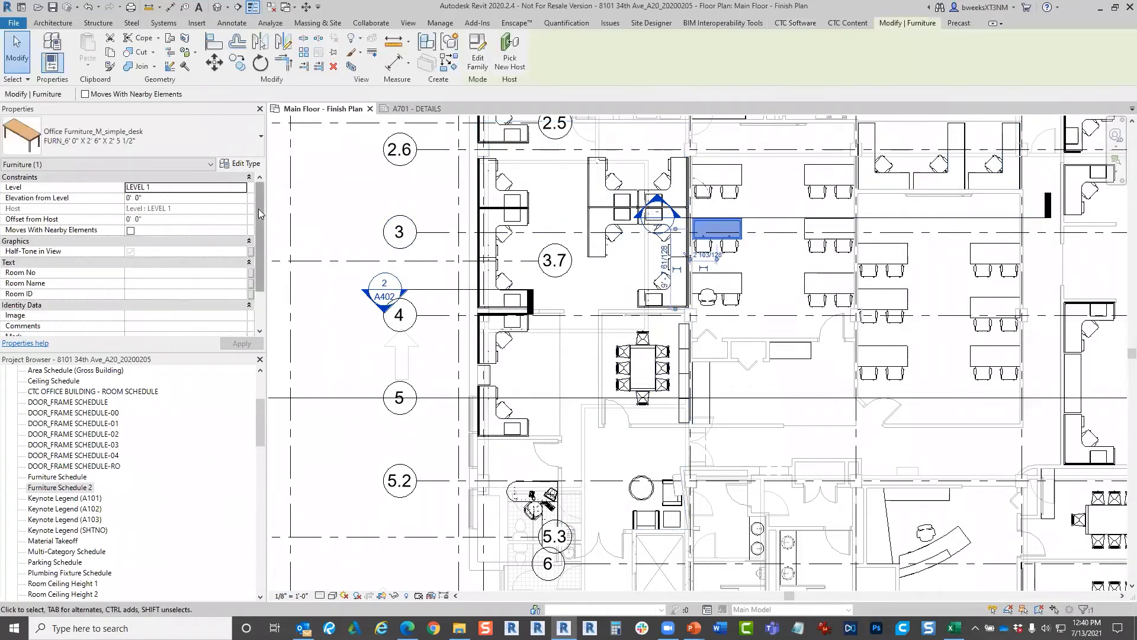
click(239, 164)
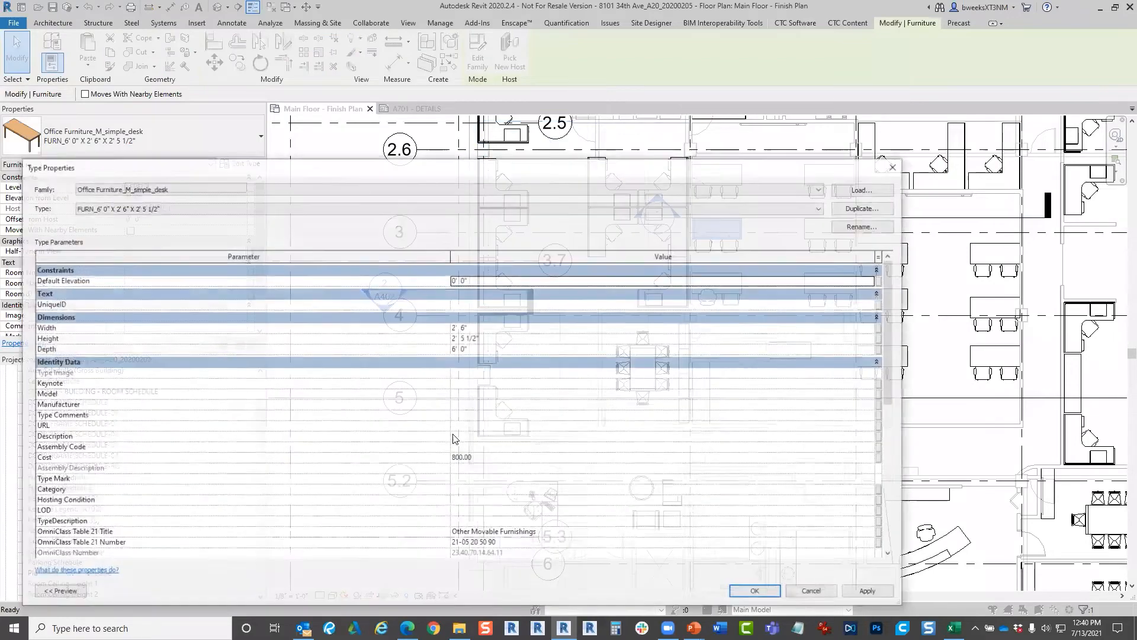
click(813, 593)
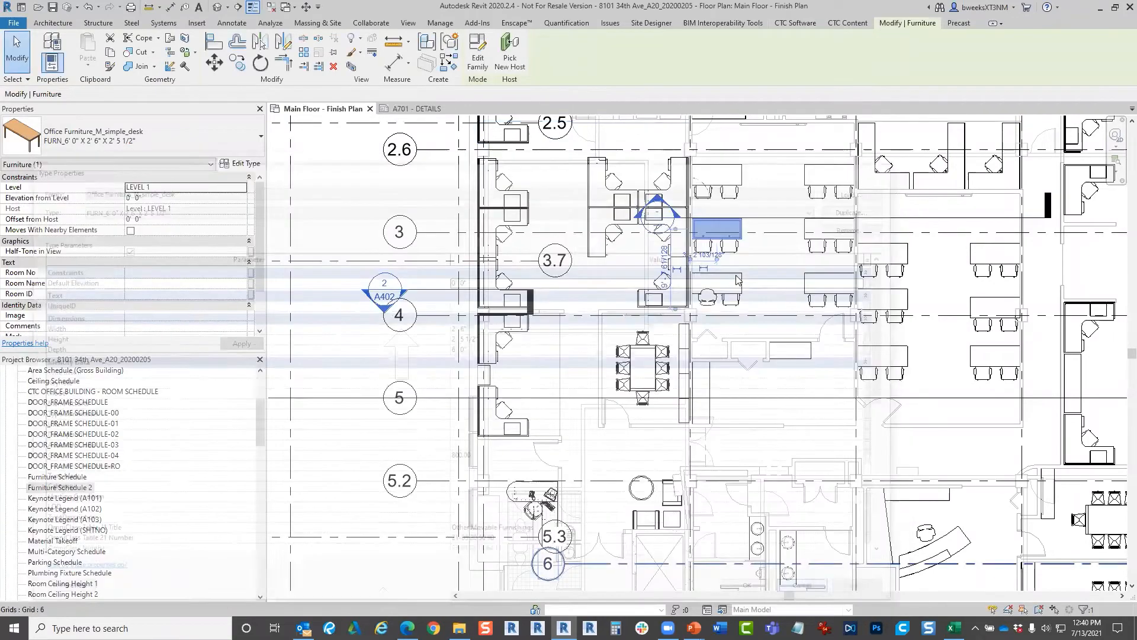
click(734, 287)
click(732, 299)
click(239, 163)
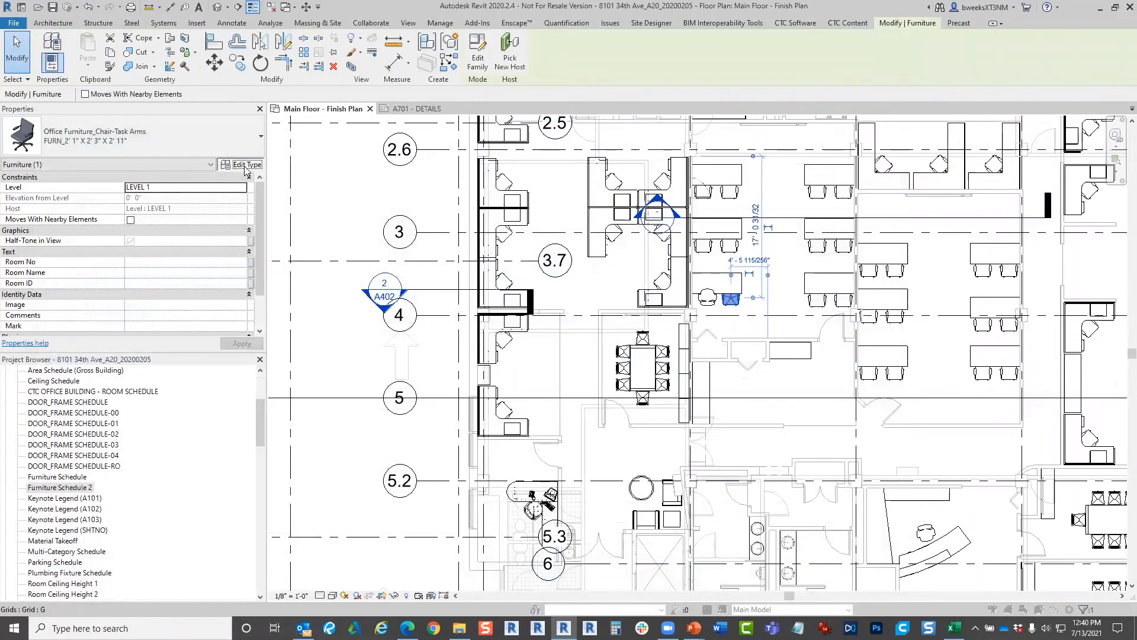
key(Escape)
key(Escape)
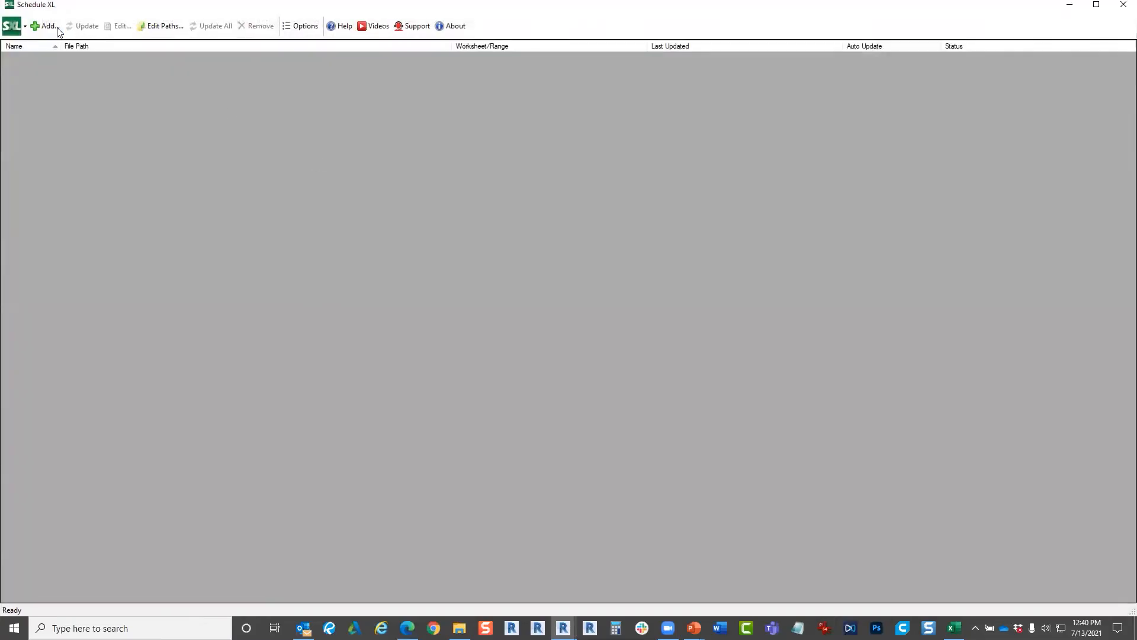
- Add a new link in Schedule XL from the Furniture Cost Calculations workbook and review its Furniture and FURNITURE TOTAL COST worksheets
click(48, 26)
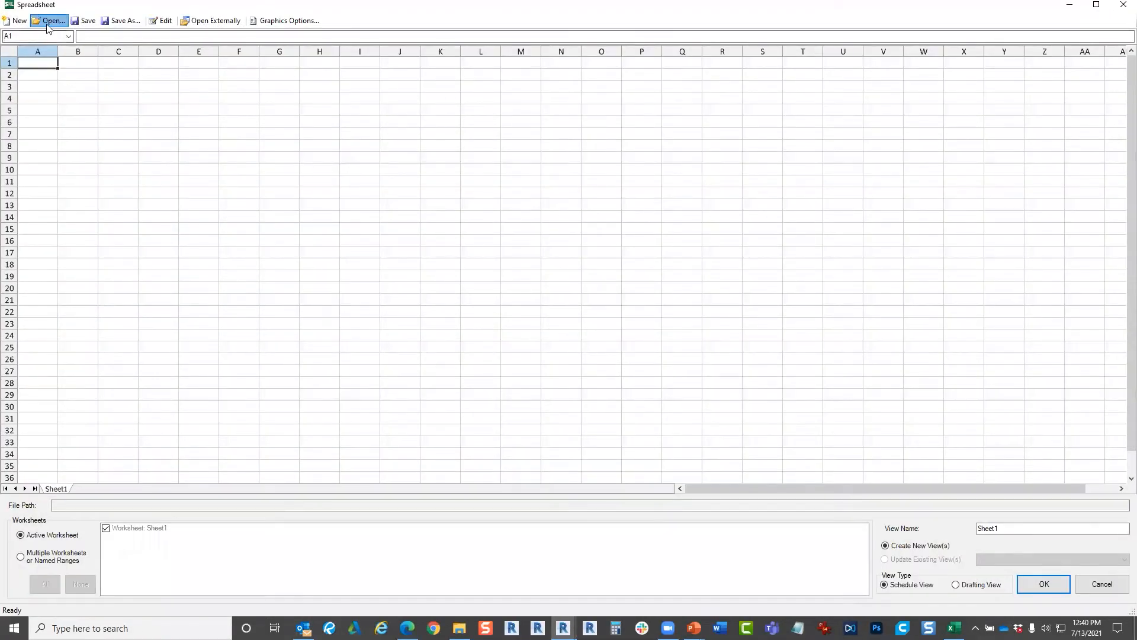
click(47, 26)
double_click(305, 125)
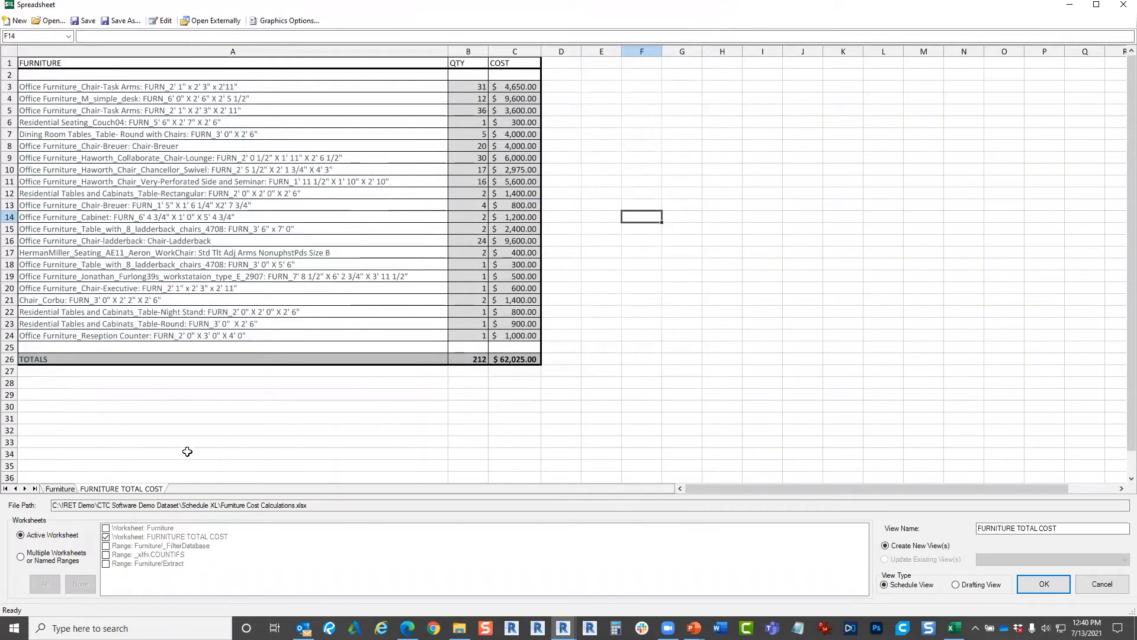
click(58, 489)
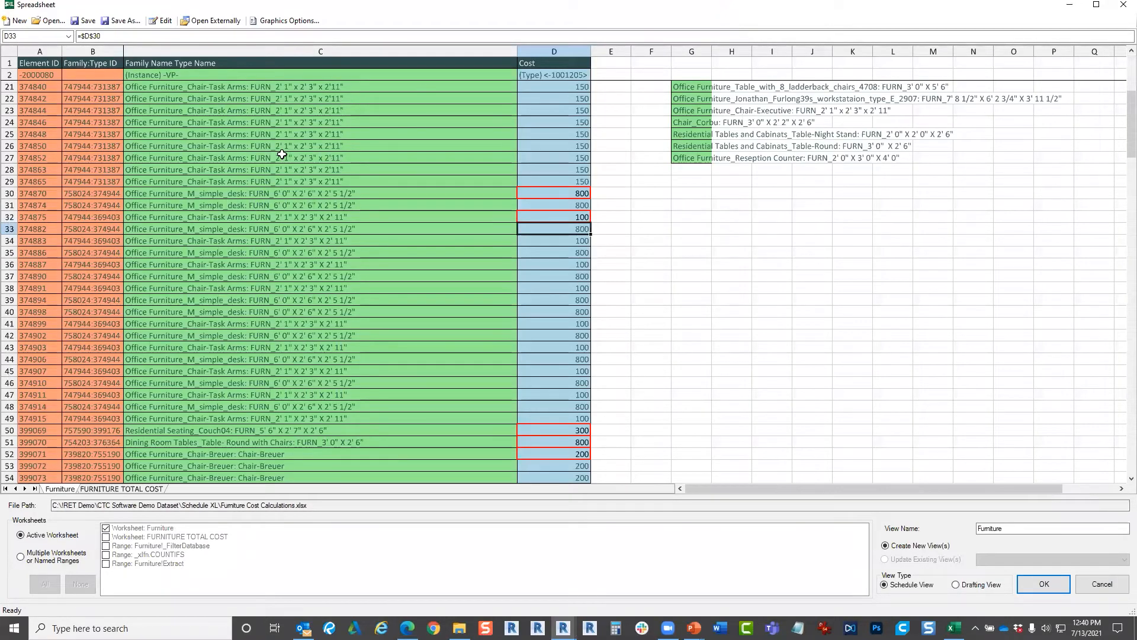
click(131, 491)
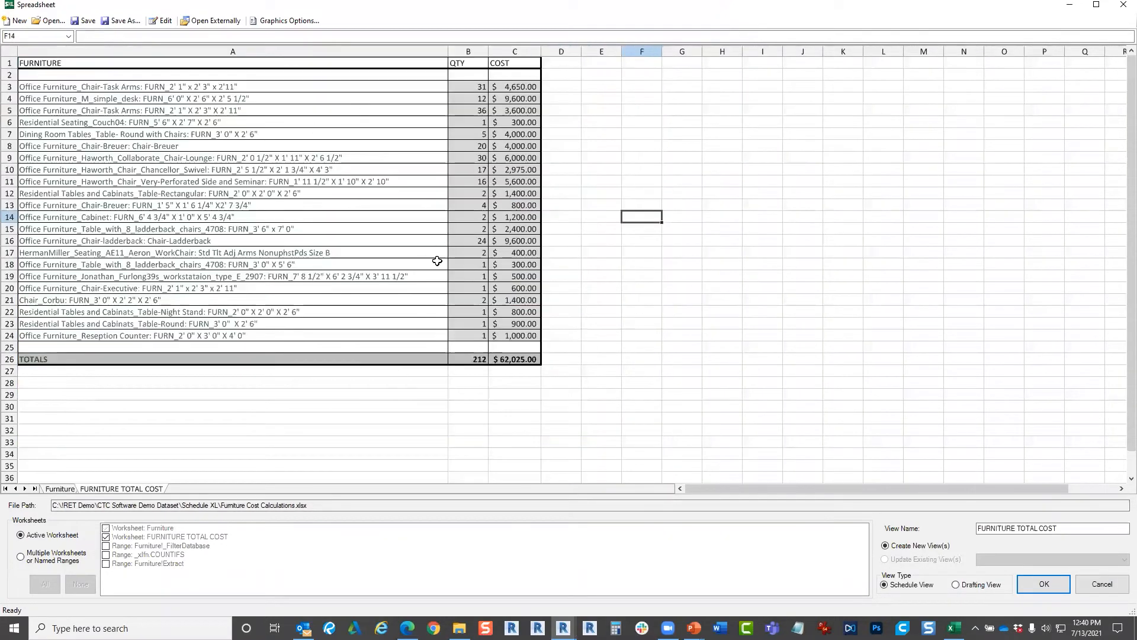
- Import only the FURNITURE TOTAL COST worksheet as a new schedule view, using the multiple worksheets or named ranges option
click(22, 557)
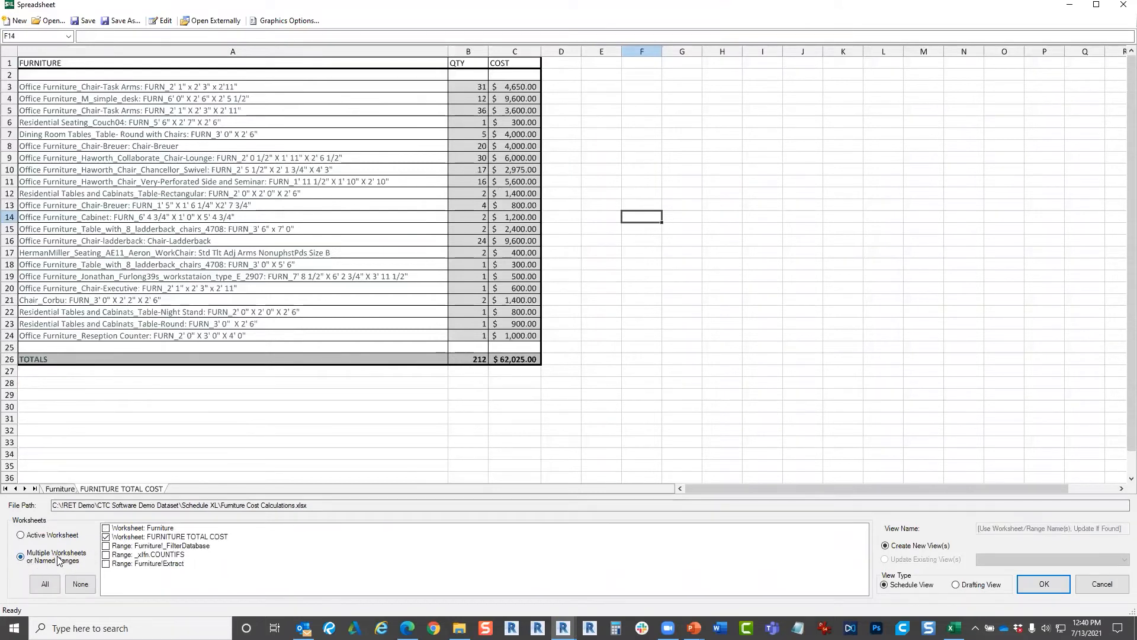
click(152, 537)
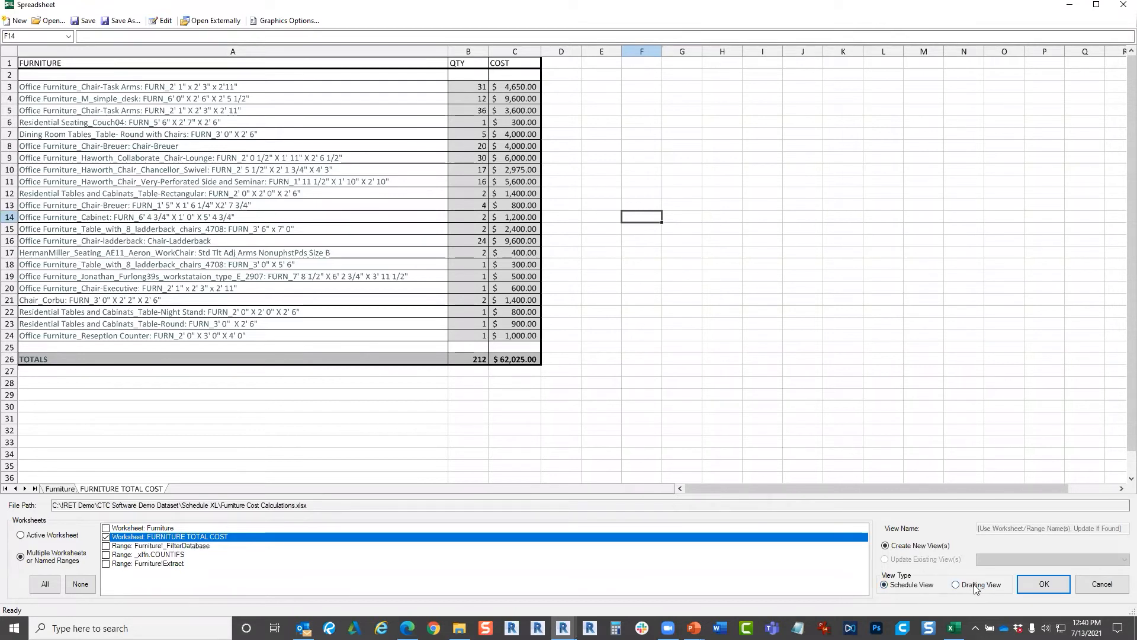
click(956, 586)
click(1037, 584)
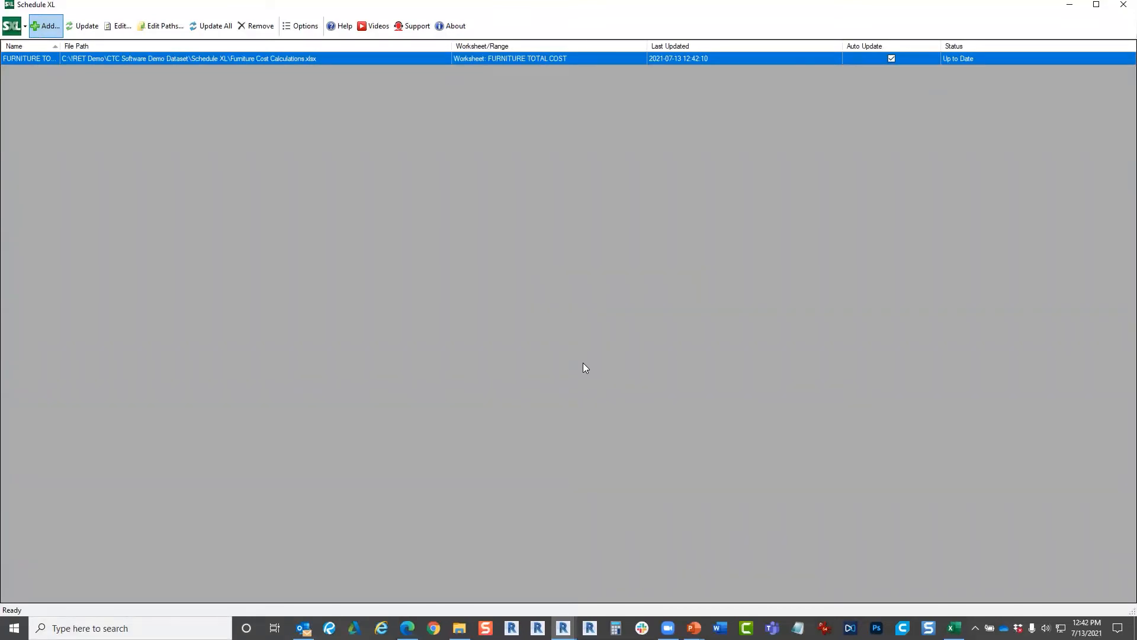
- Widen the Name column of the link list, and close Schedule XL and the imported schedule view
drag(60, 46, 150, 46)
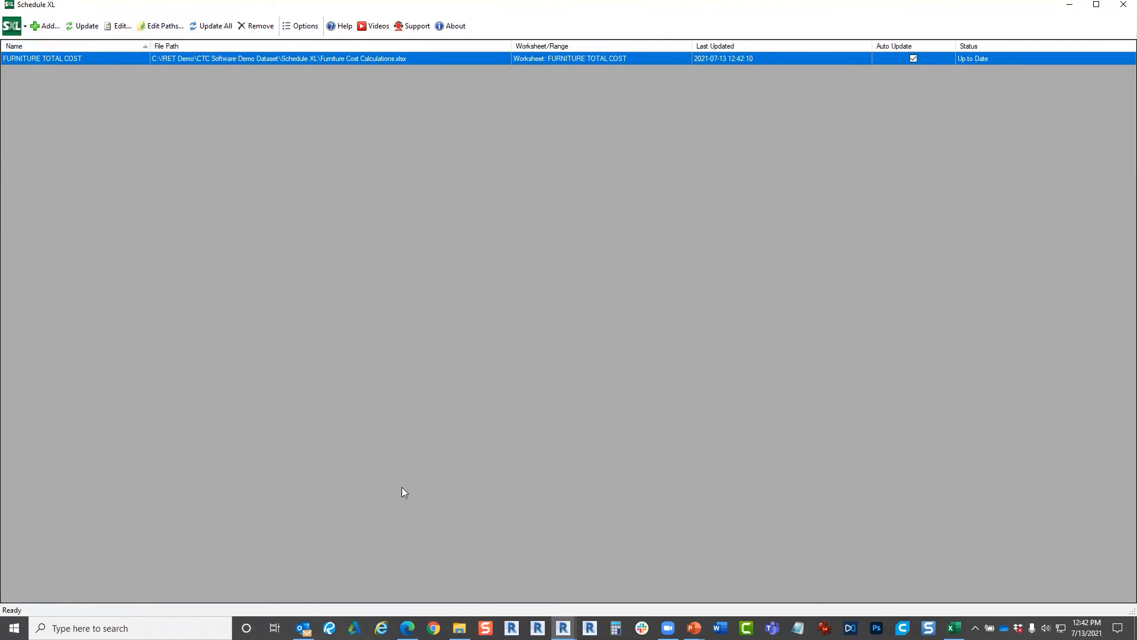
click(1121, 8)
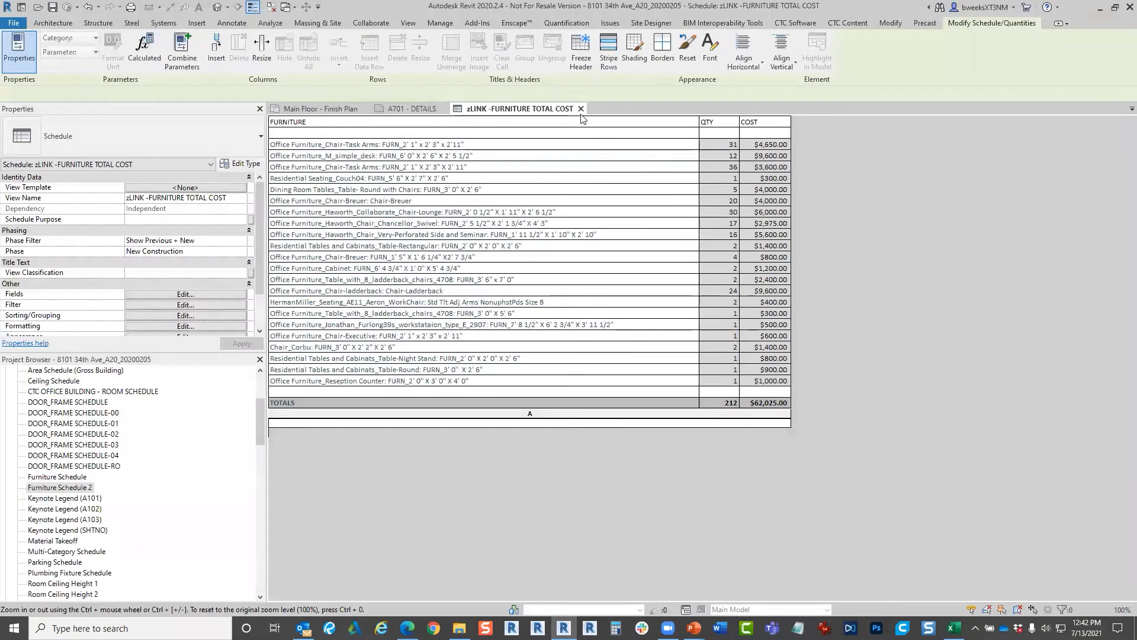
click(581, 109)
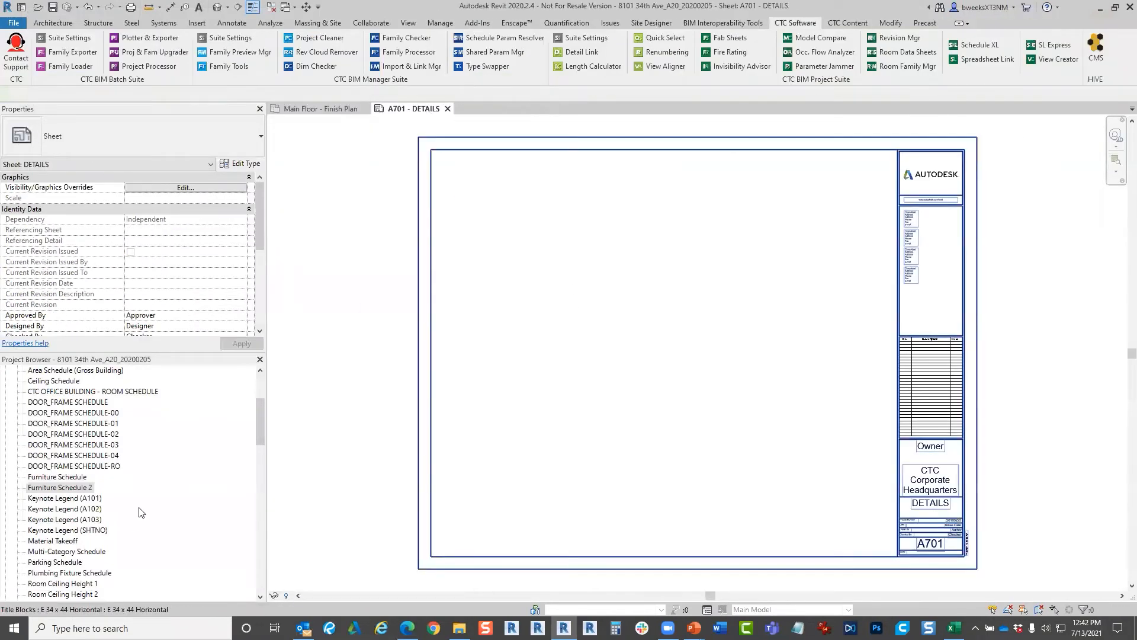
- Place the zLINK -FURNITURE TOTAL COST schedule on sheet A701, in the upper corner beside the title block
scroll(169, 491, down, 5)
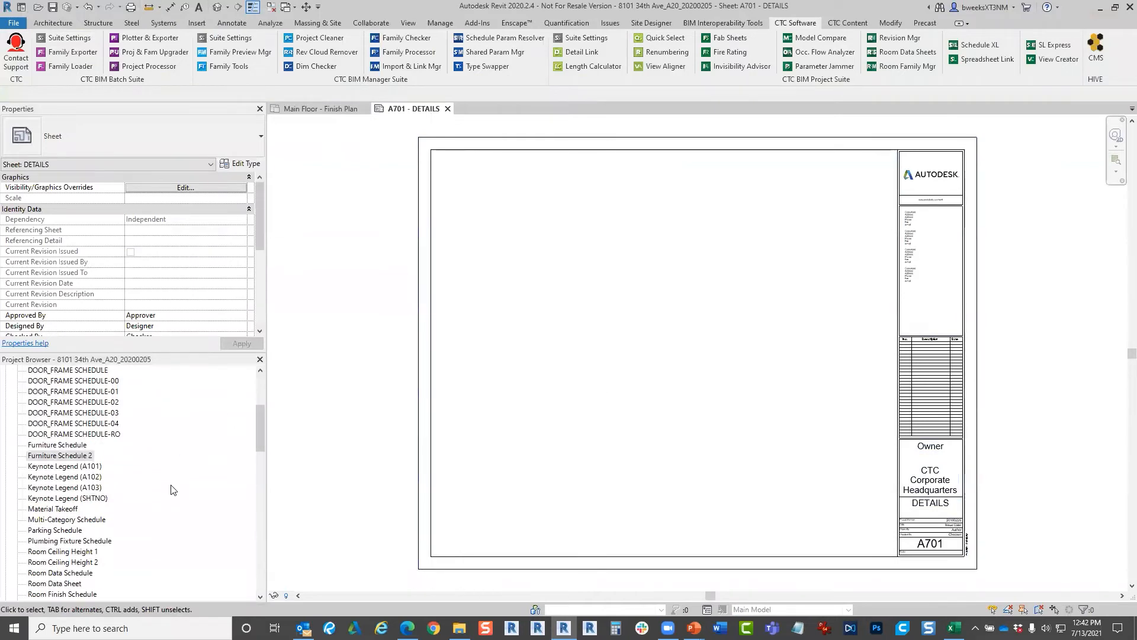
mouse_move(254, 465)
mouse_down()
mouse_move(259, 404)
mouse_move(260, 468)
mouse_move(261, 450)
mouse_up()
click(48, 393)
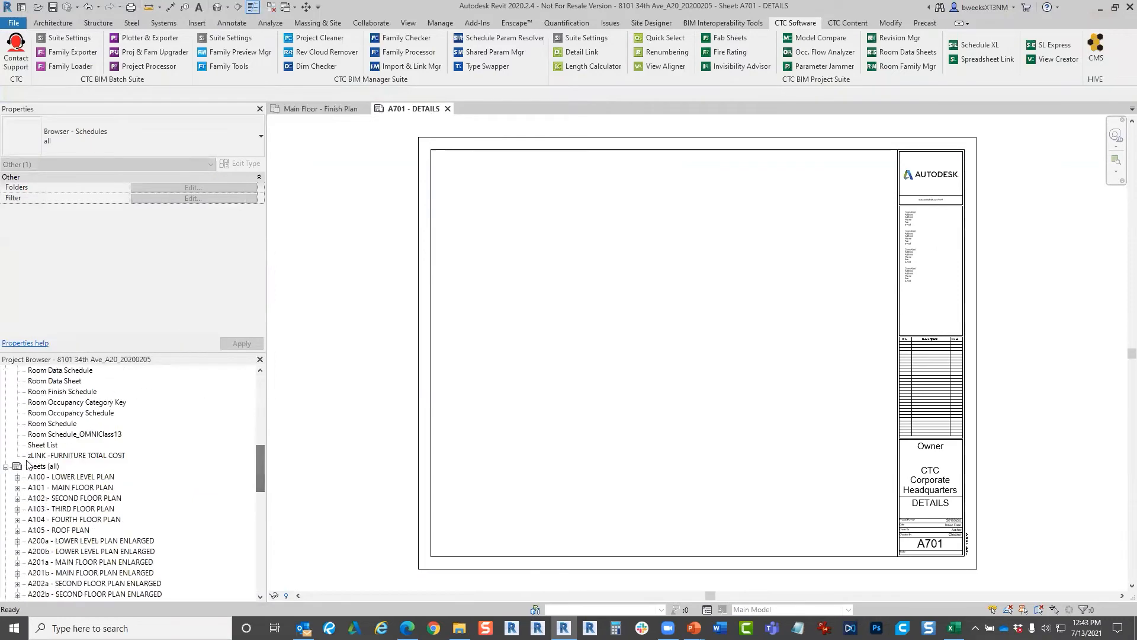
click(76, 455)
drag(70, 456, 721, 221)
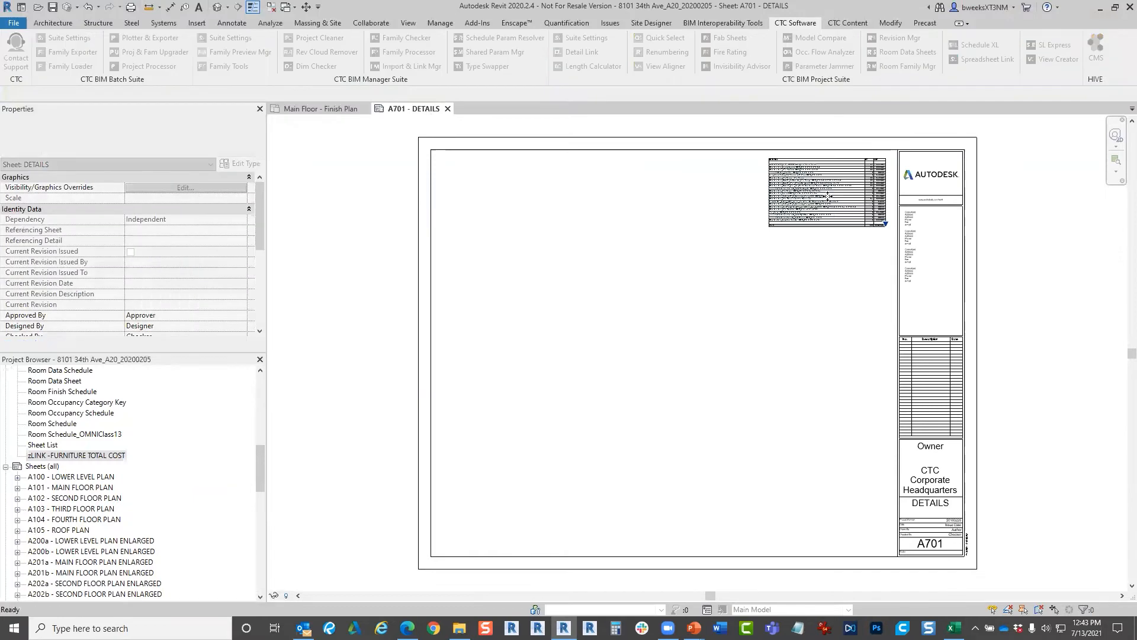
click(830, 199)
scroll(827, 177, up, 4)
middle_drag(824, 176, 747, 321)
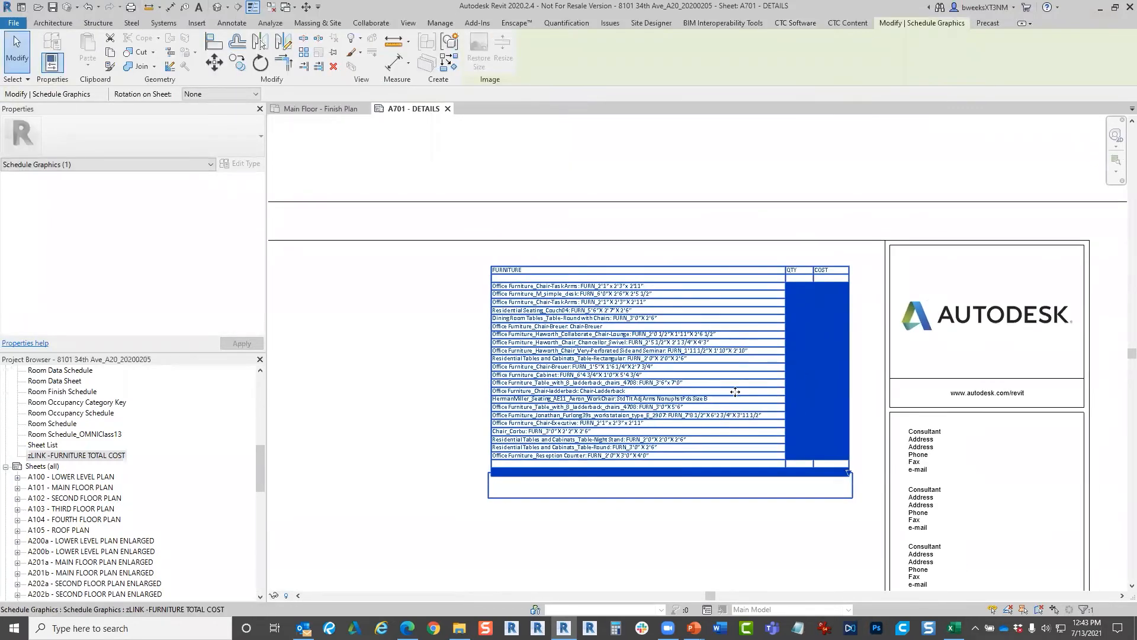
scroll(755, 368, up, 1)
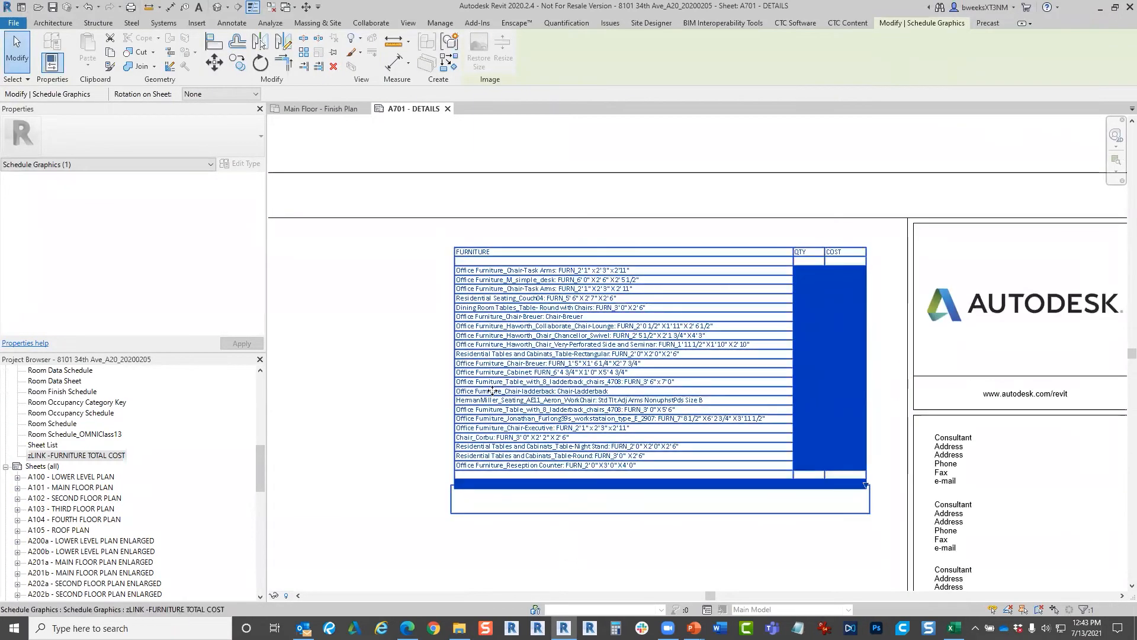
click(561, 546)
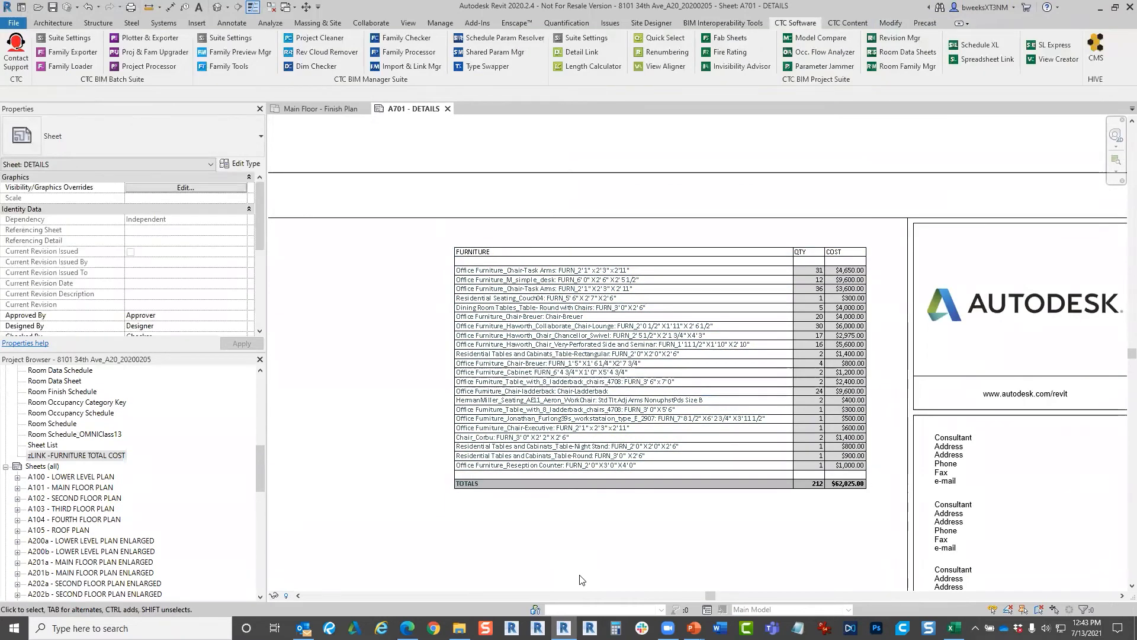
- Move the placed furniture cost schedule closer to the title block and the sheet's upper border
scroll(702, 512, up, 2)
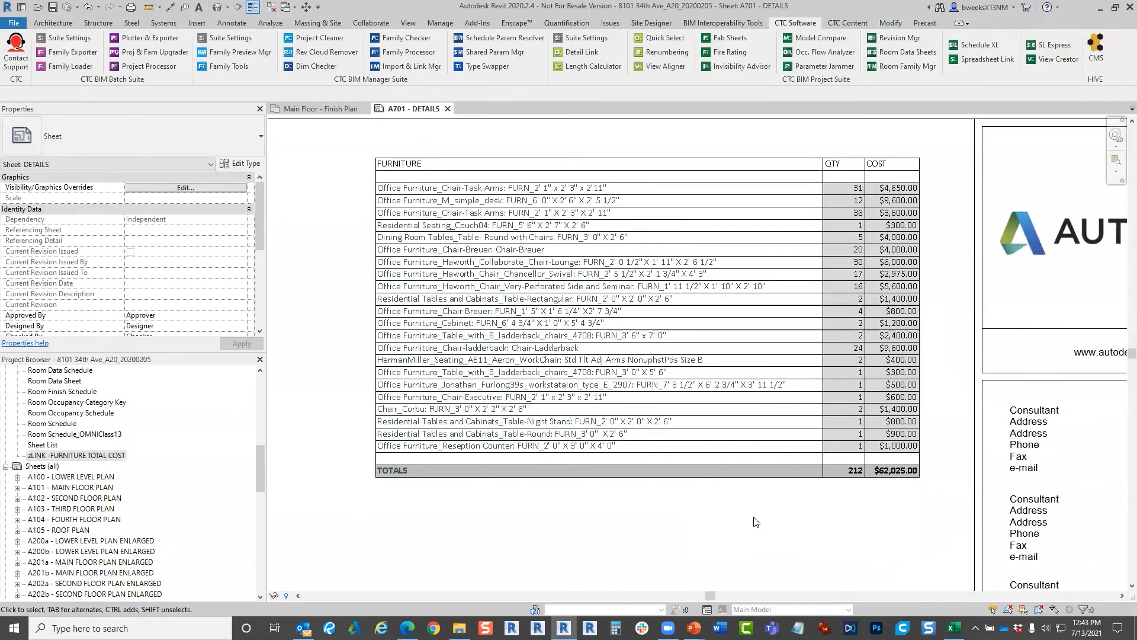
scroll(757, 527, up, 2)
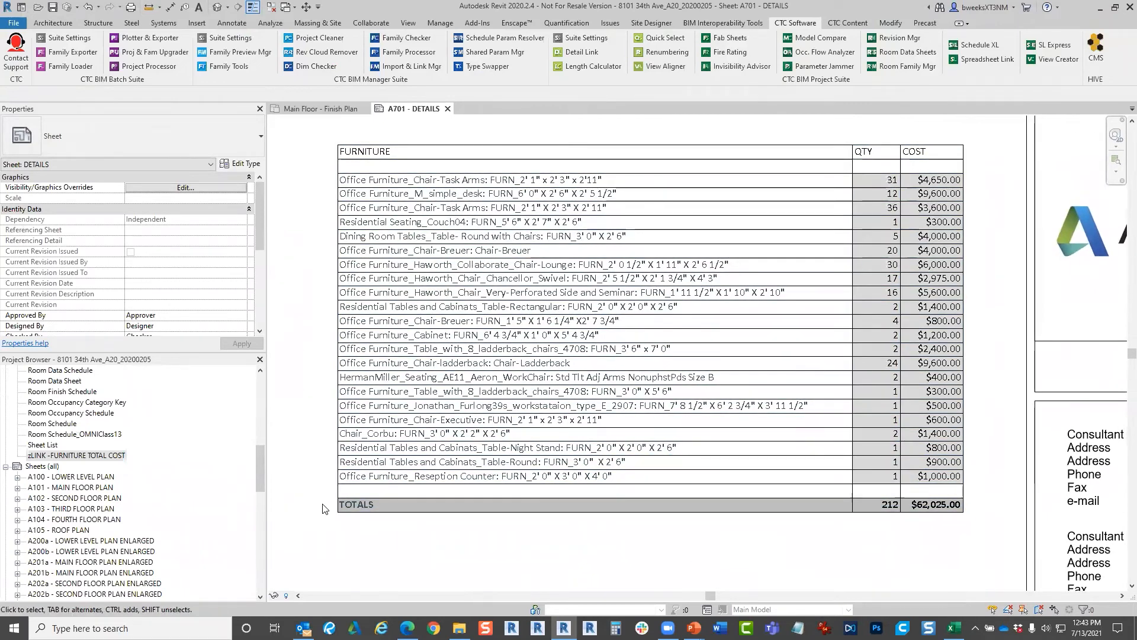
scroll(825, 404, down, 2)
click(884, 377)
drag(884, 378, 905, 364)
click(795, 546)
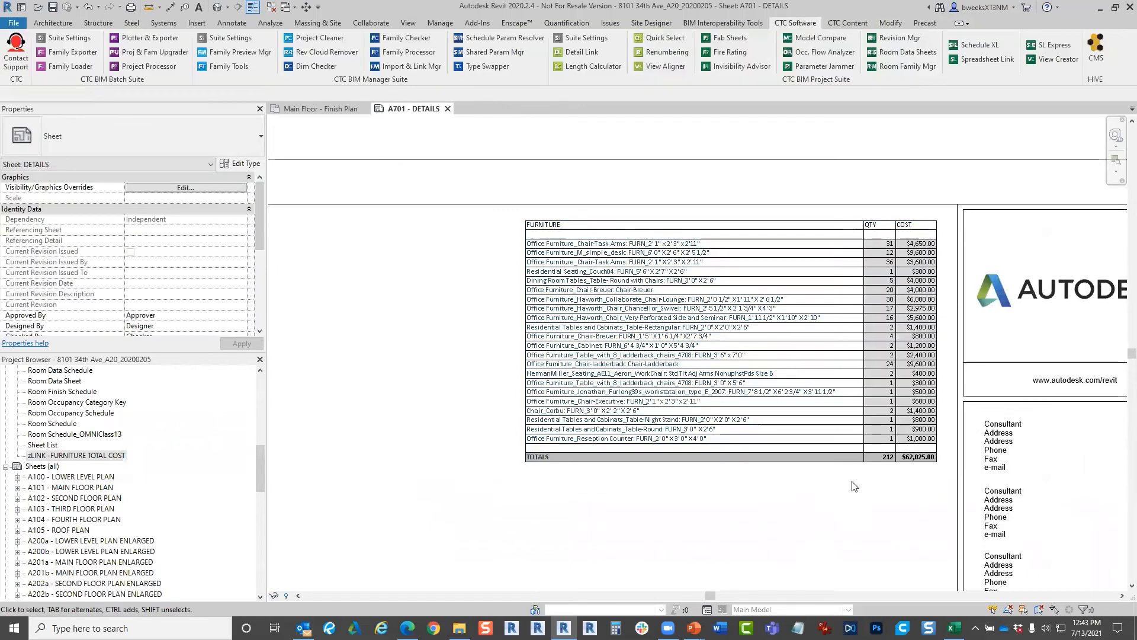
scroll(853, 485, up, 3)
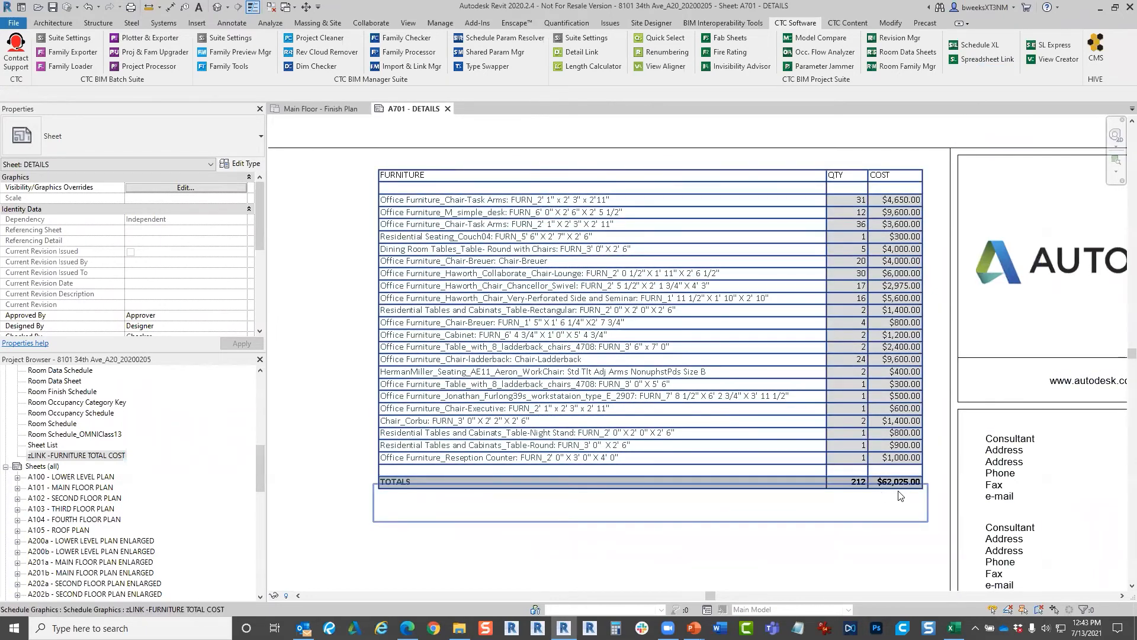
scroll(902, 480, up, 2)
scroll(905, 467, down, 2)
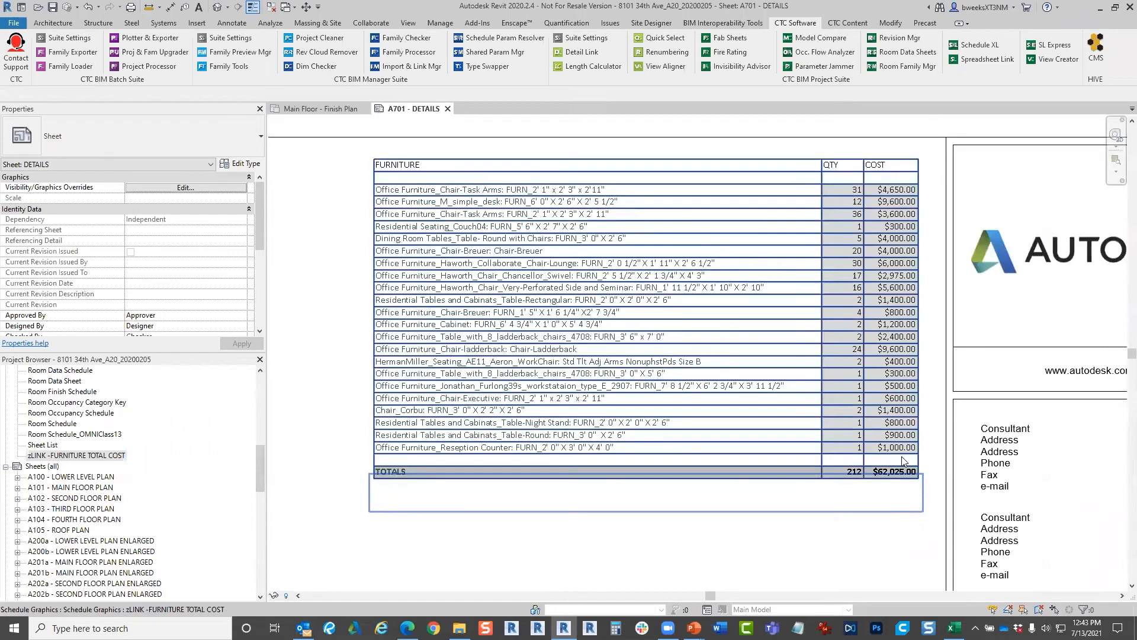
click(974, 60)
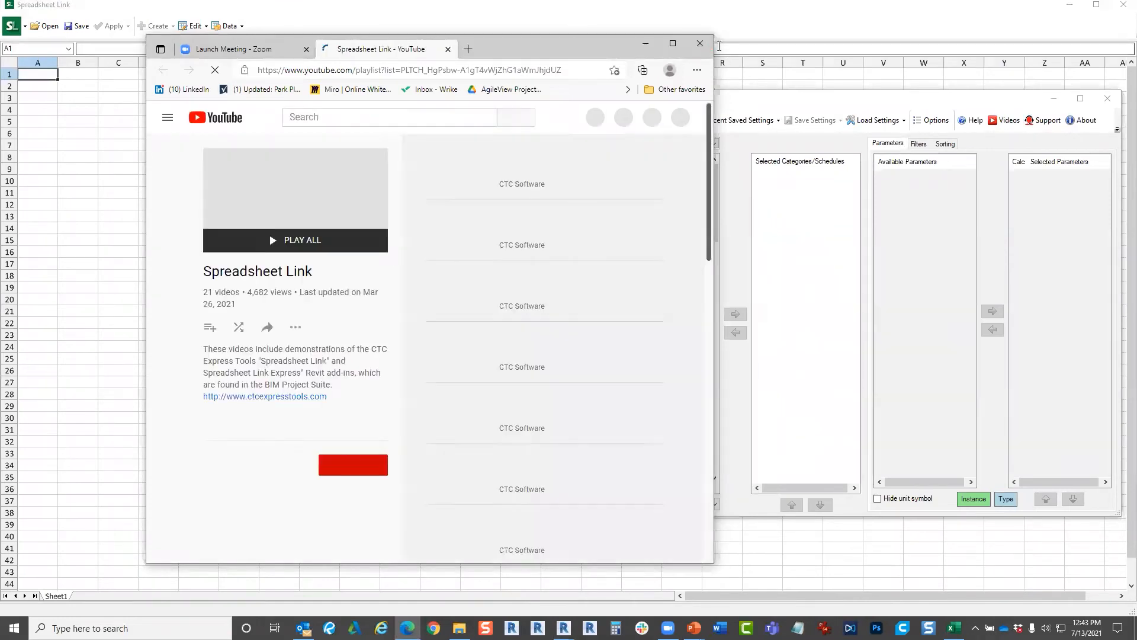
click(703, 45)
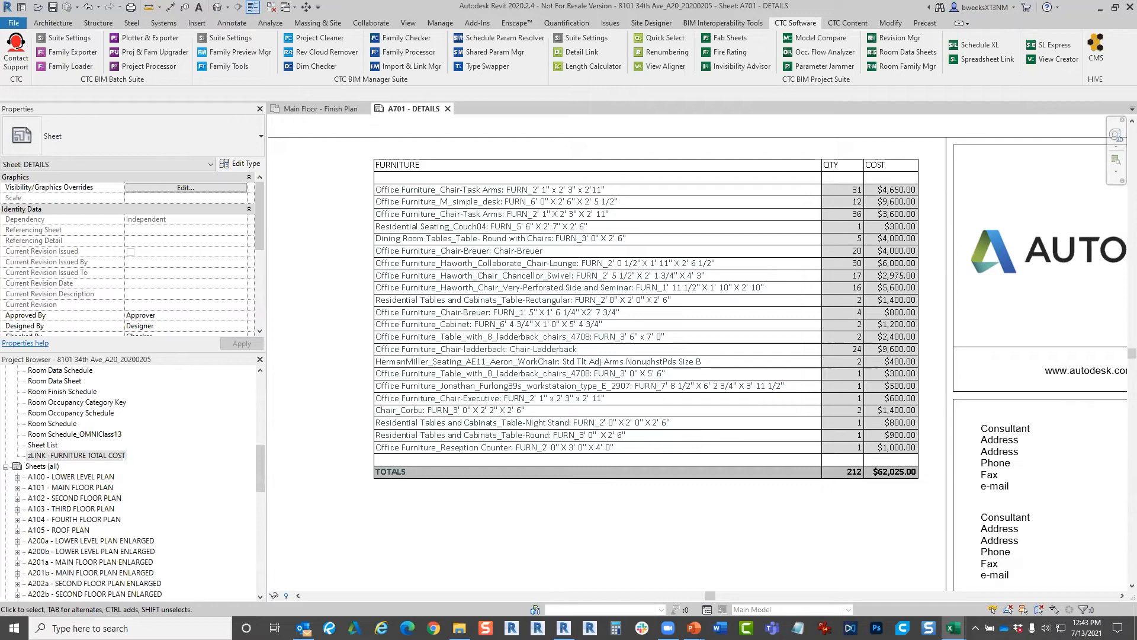
- Switch to the Furniture Cost Calculations workbook in Excel and set the round dining table with chairs' cost to 1200 in D51 on the Furniture worksheet
key(alt+Tab)
click(1067, 80)
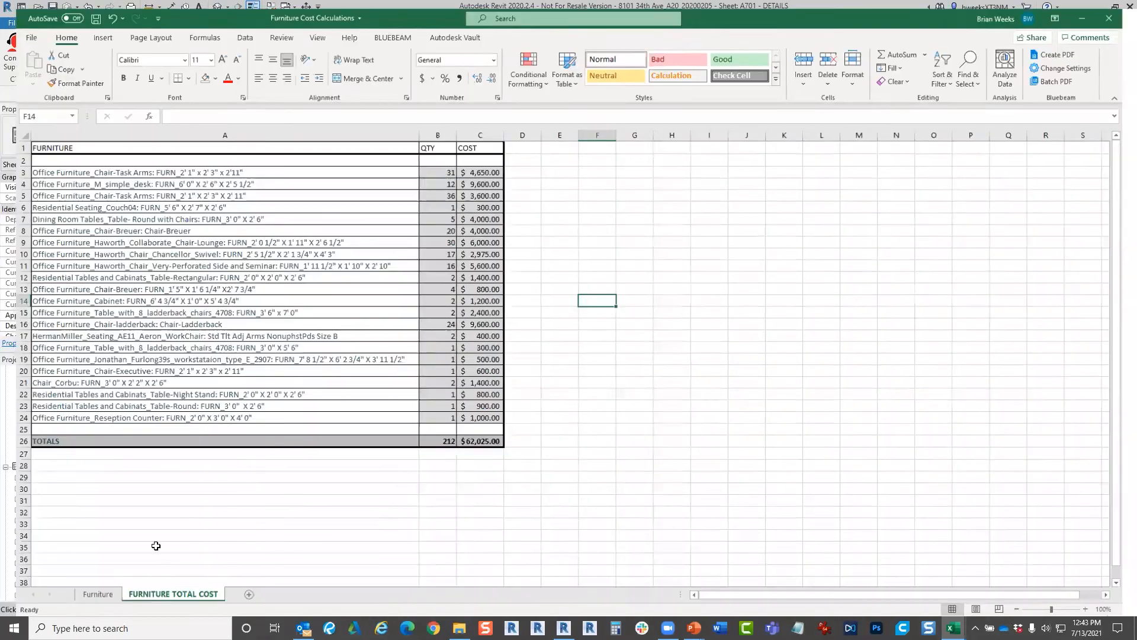
click(83, 594)
click(530, 519)
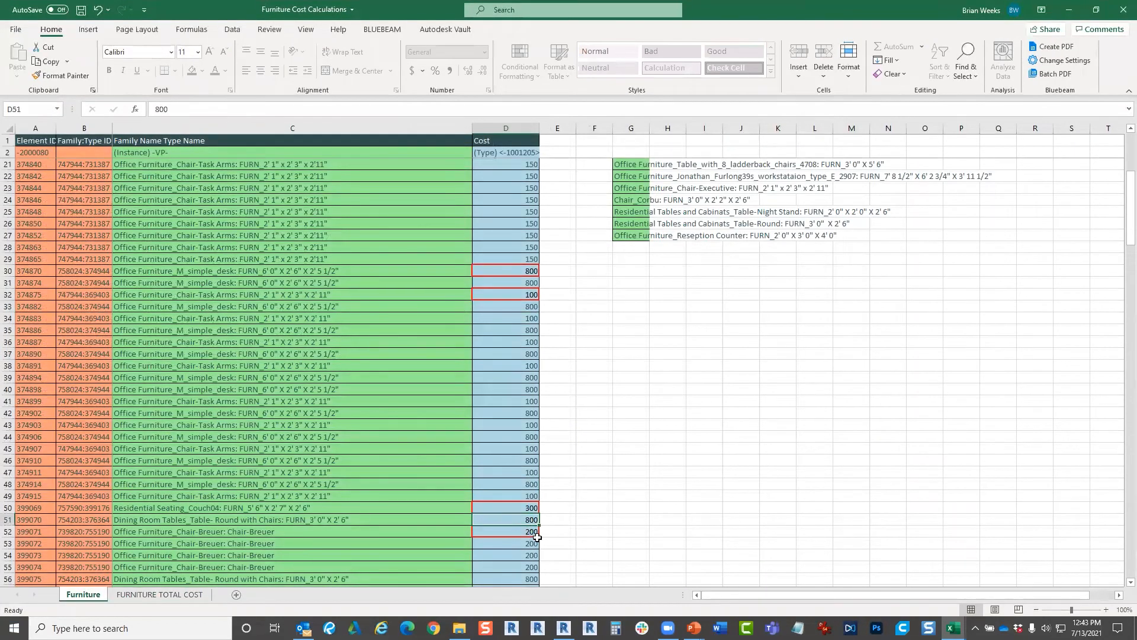
text(1200)
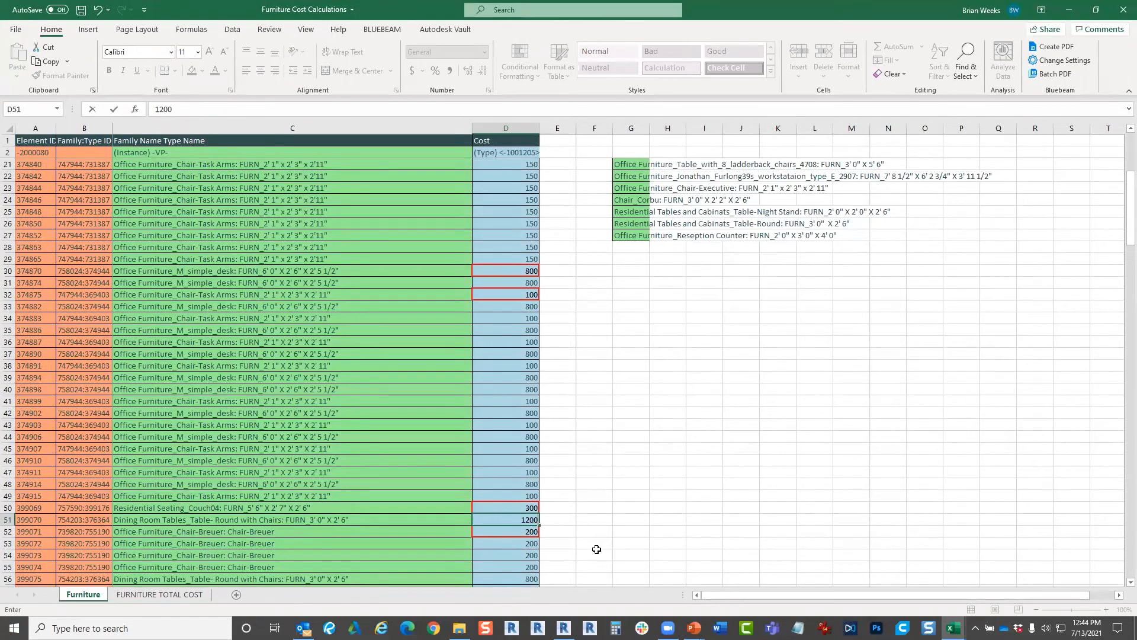
key(Return)
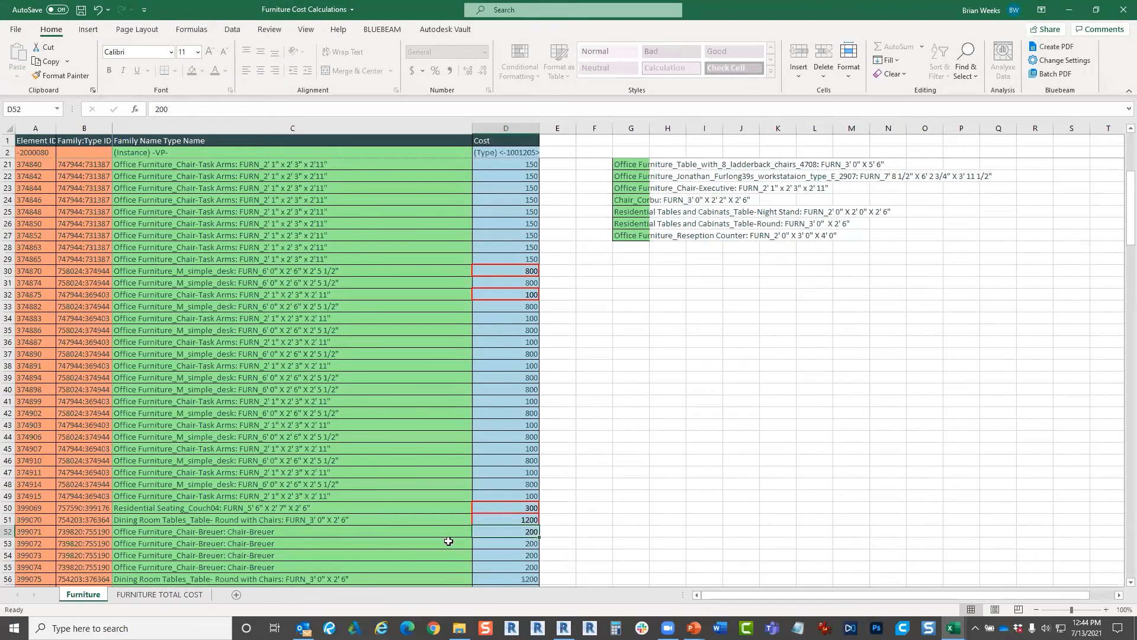
- Set the Chair-Breuer cost to 250 in D52 and the simple desk cost to 900 in D30
text(250)
key(Return)
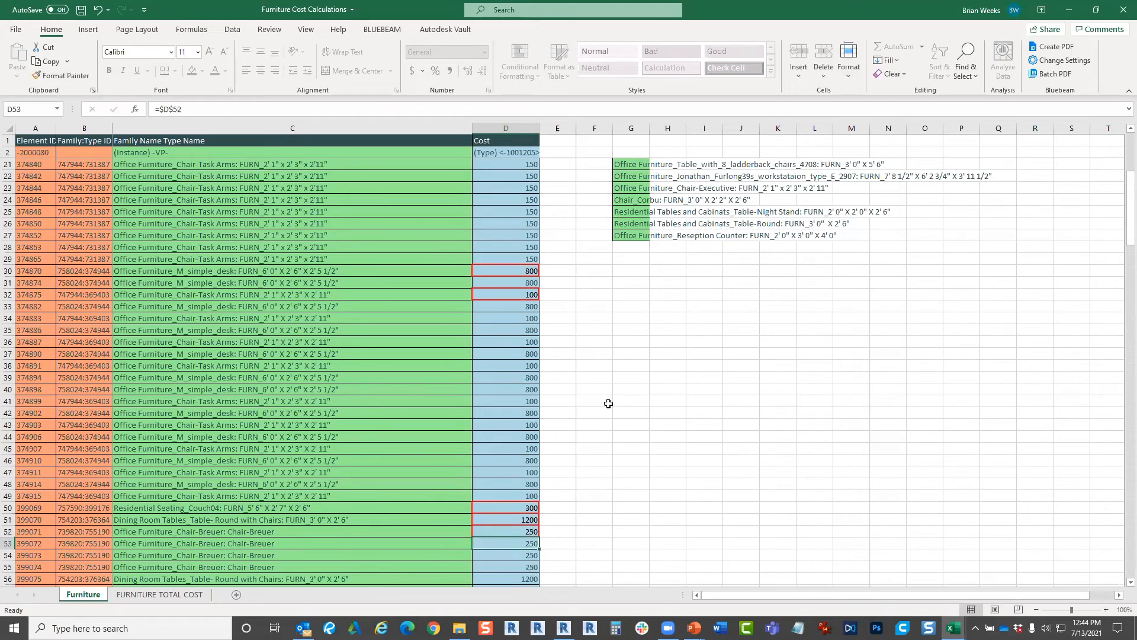
click(521, 272)
text(90)
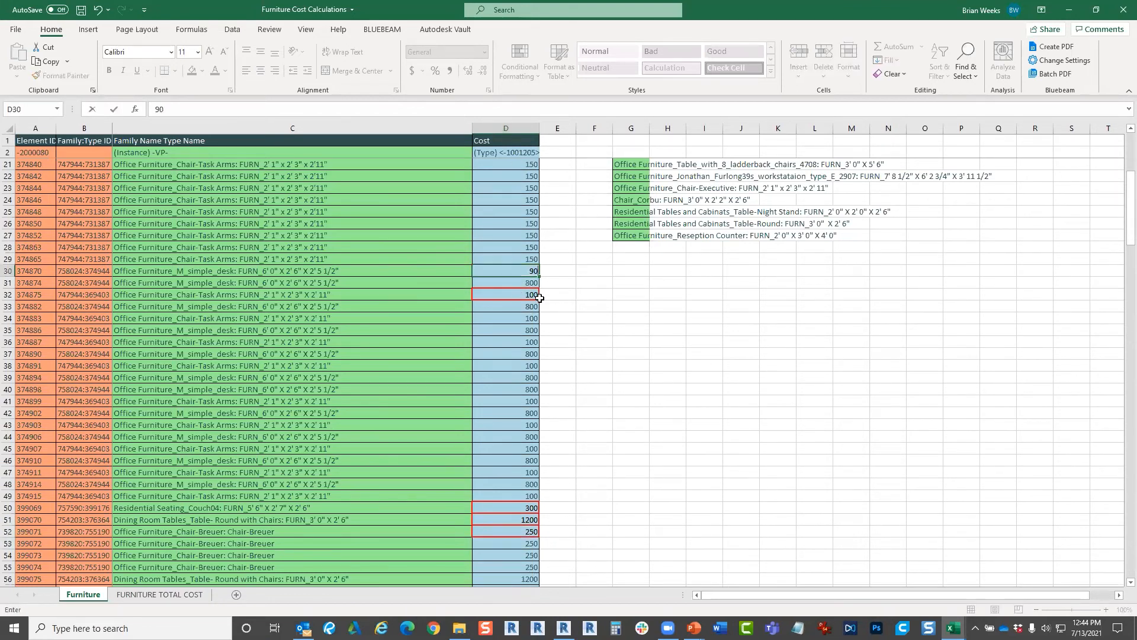
key(Return)
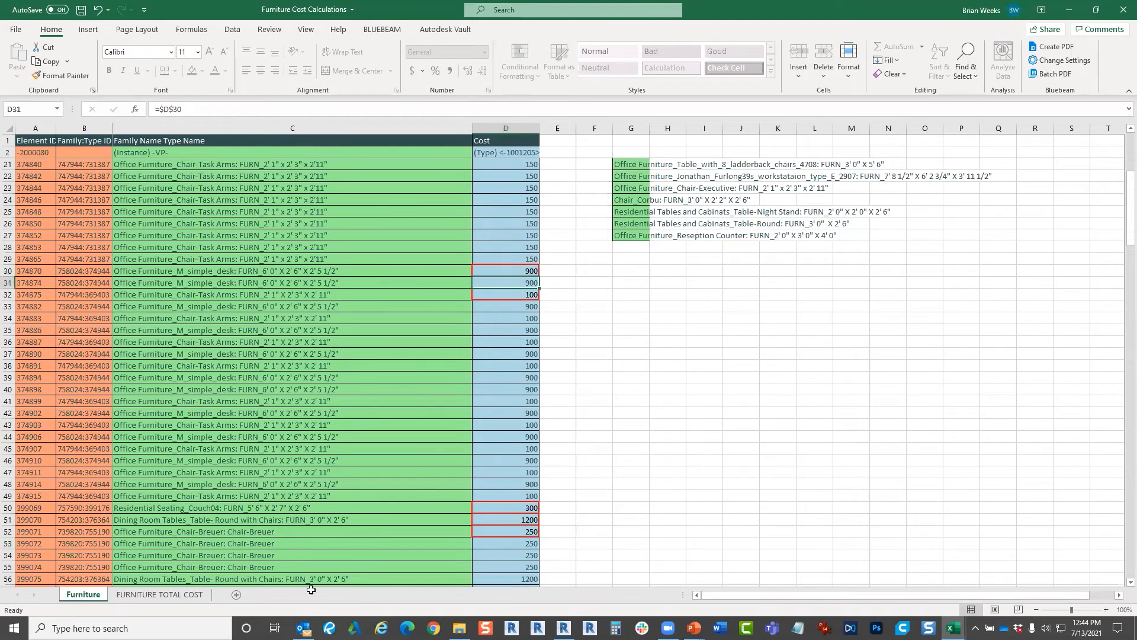
- Check the total cost on the FURNITURE TOTAL COST worksheet, and save and close the workbook
click(159, 594)
click(474, 441)
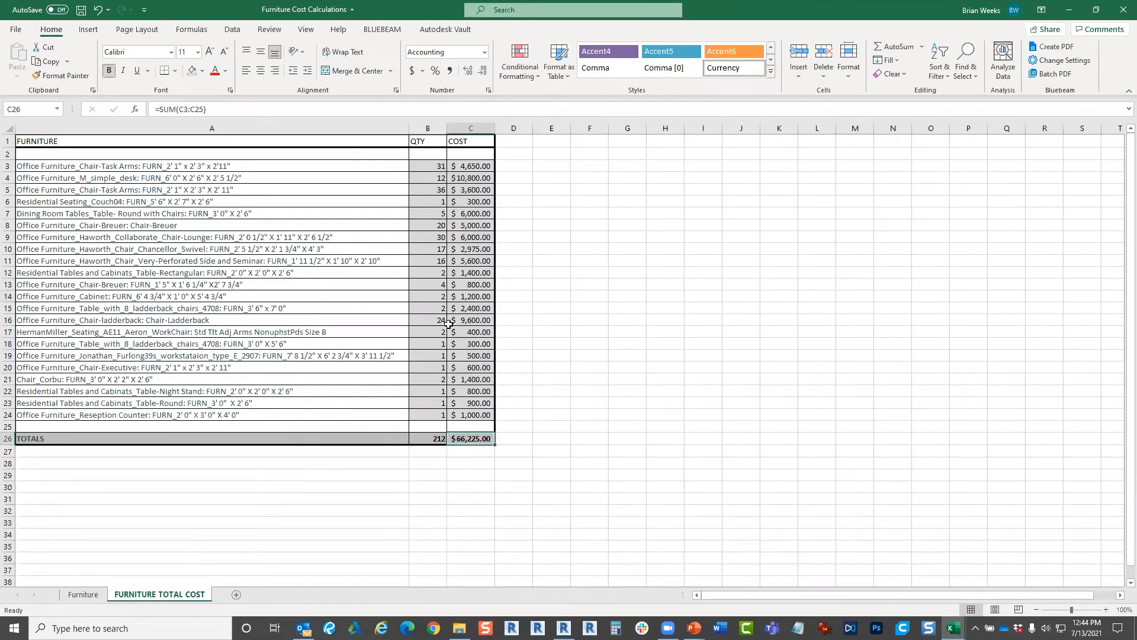
click(81, 9)
click(1121, 9)
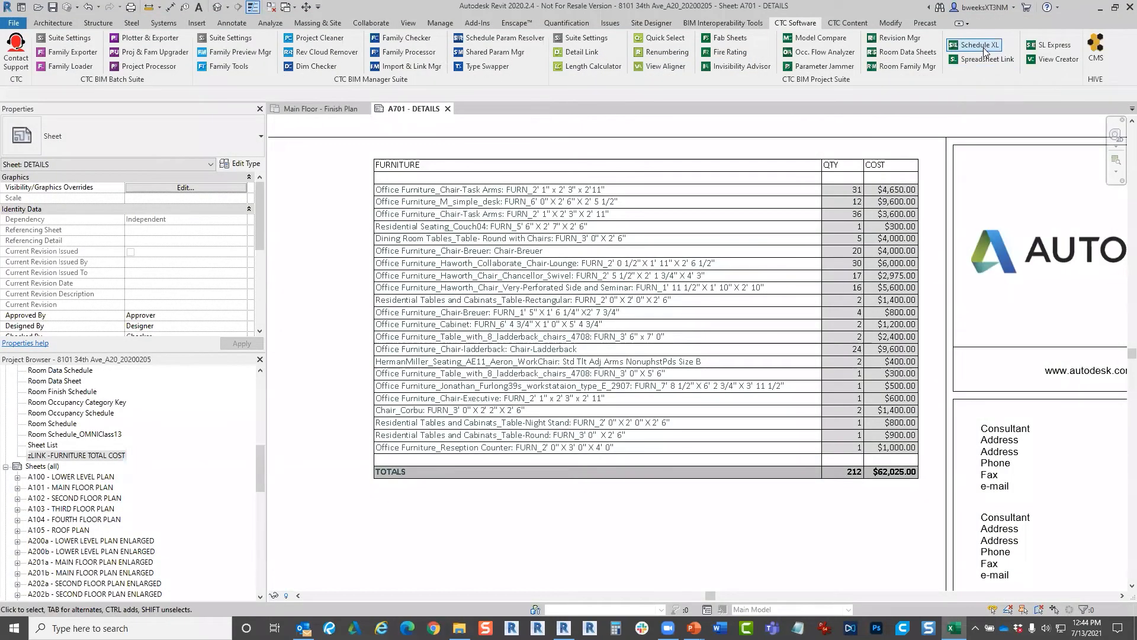
- Check the furniture link's status in Schedule XL and the workbook's FURNITURE TOTAL COST worksheet in Spreadsheet Link, closing both tools
click(982, 46)
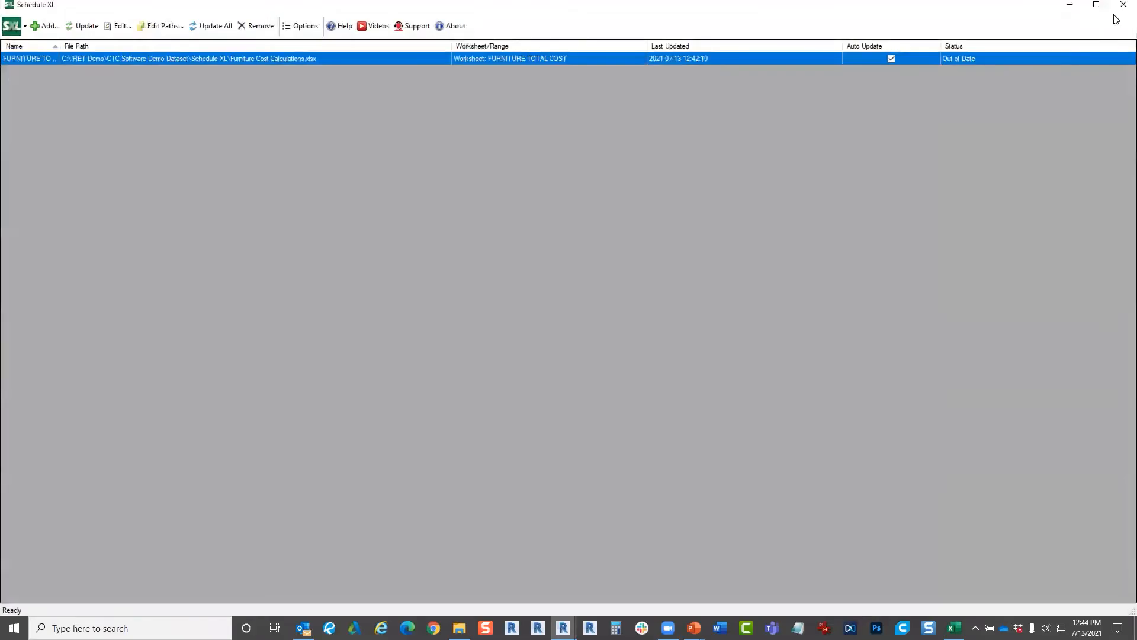
click(1124, 5)
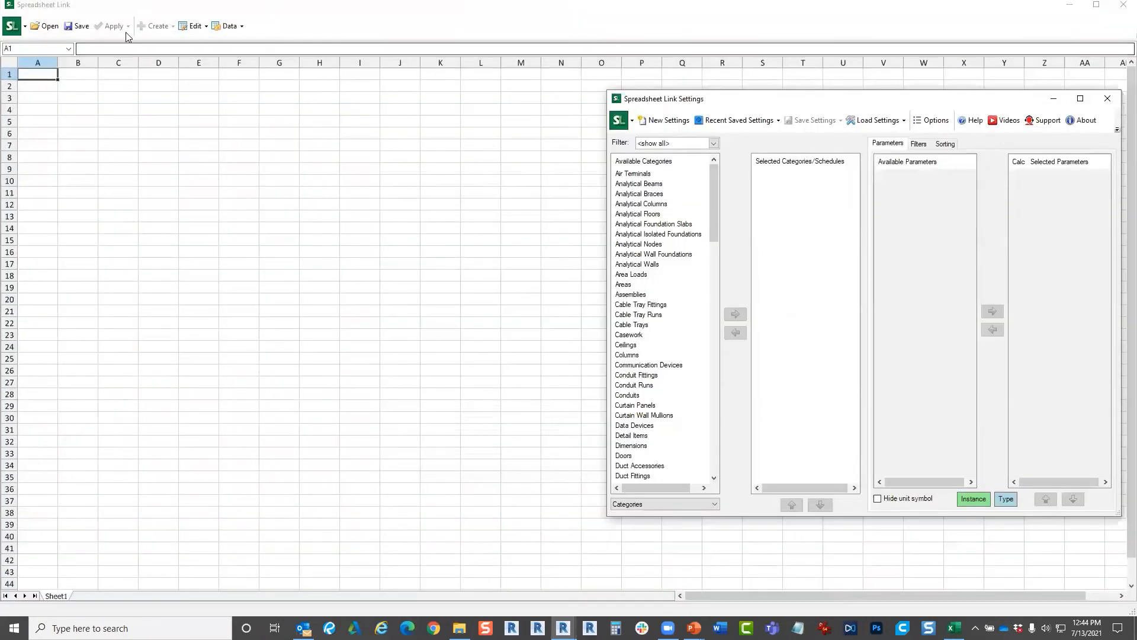
click(44, 26)
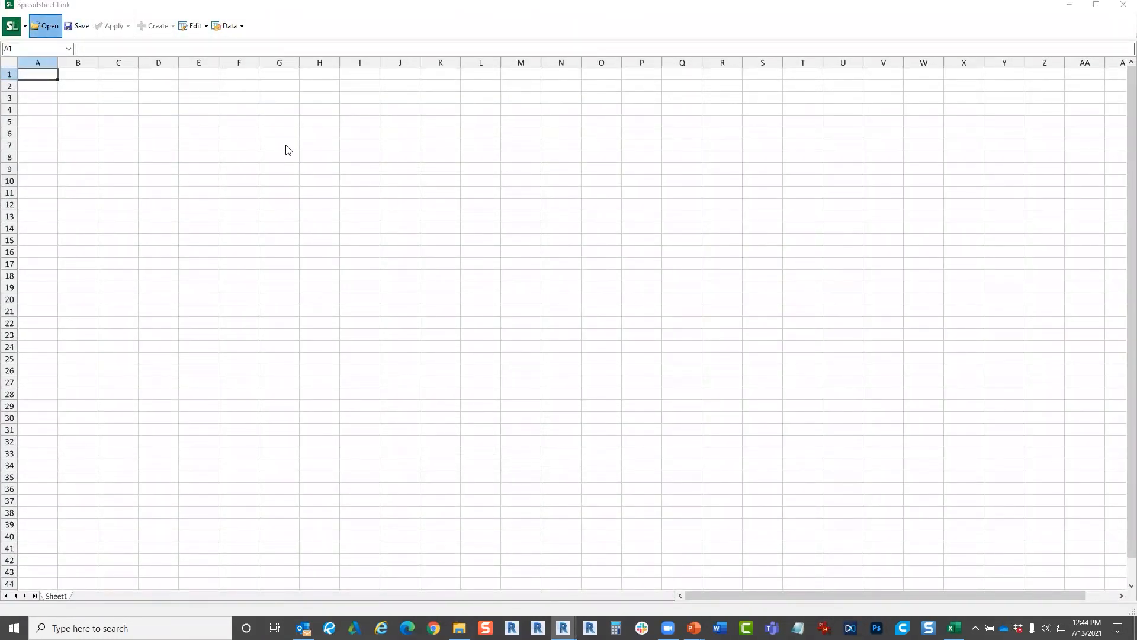
click(296, 125)
double_click(308, 126)
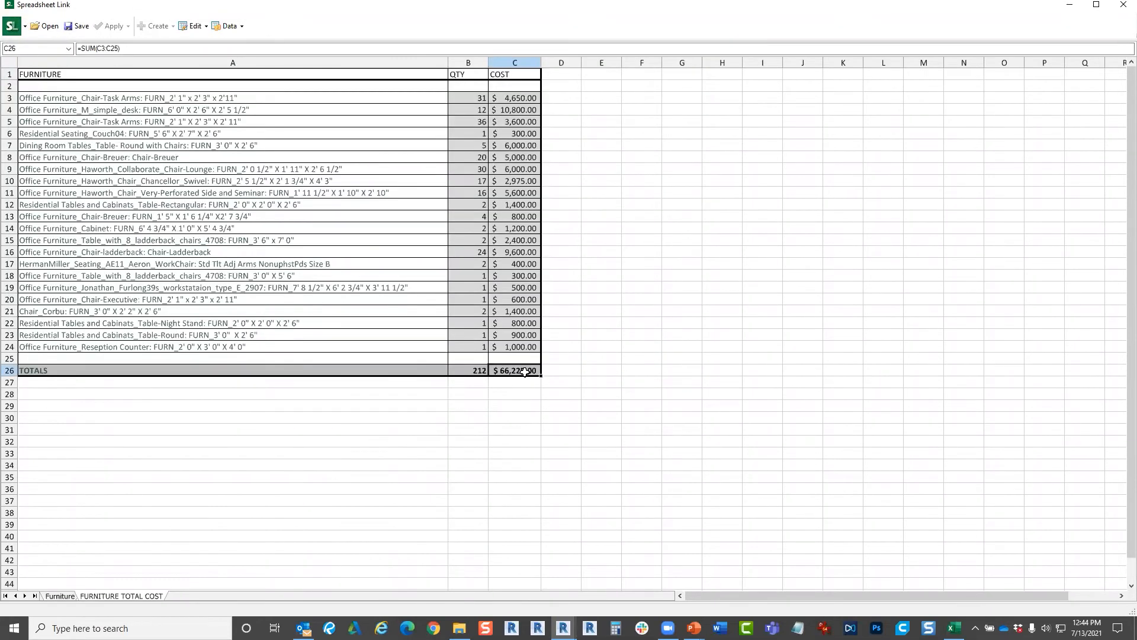
drag(229, 417, 230, 406)
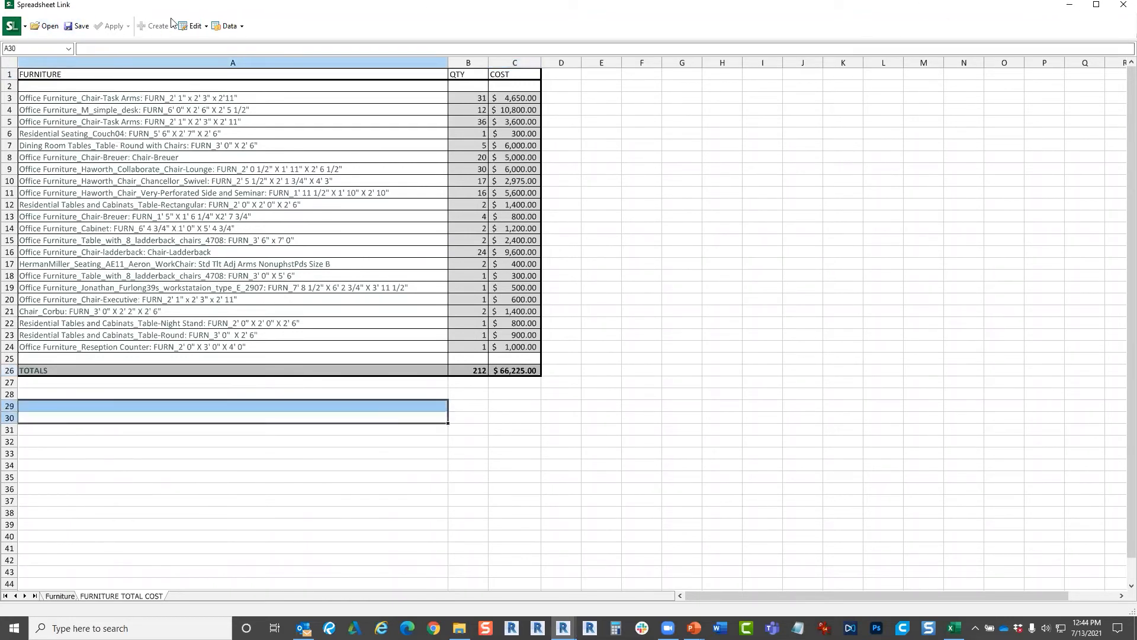
click(1124, 5)
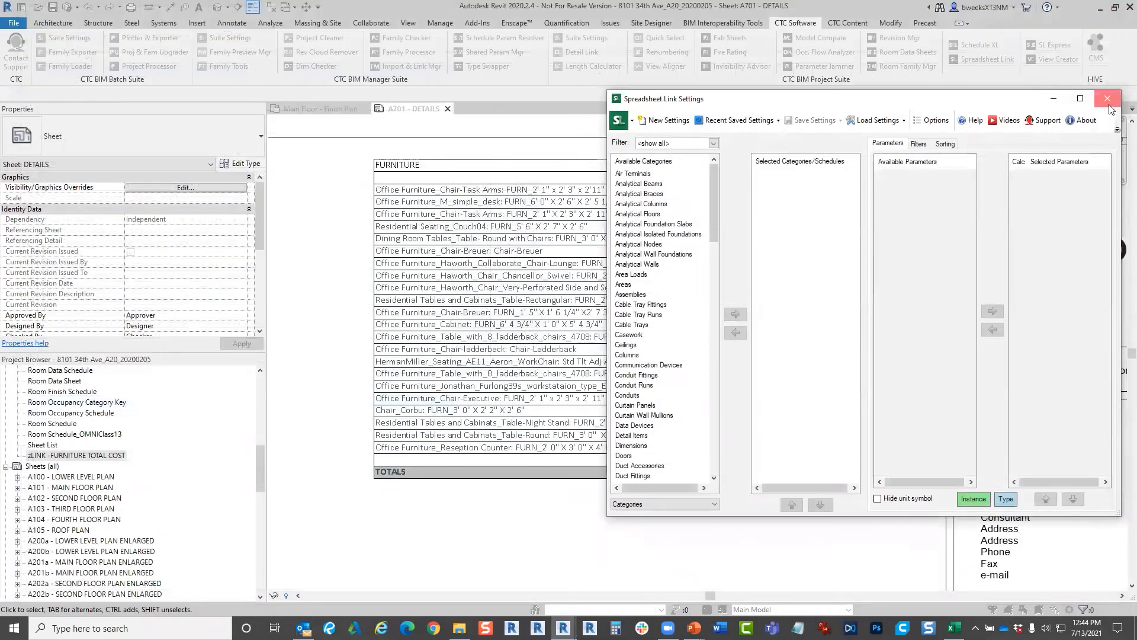
click(1107, 98)
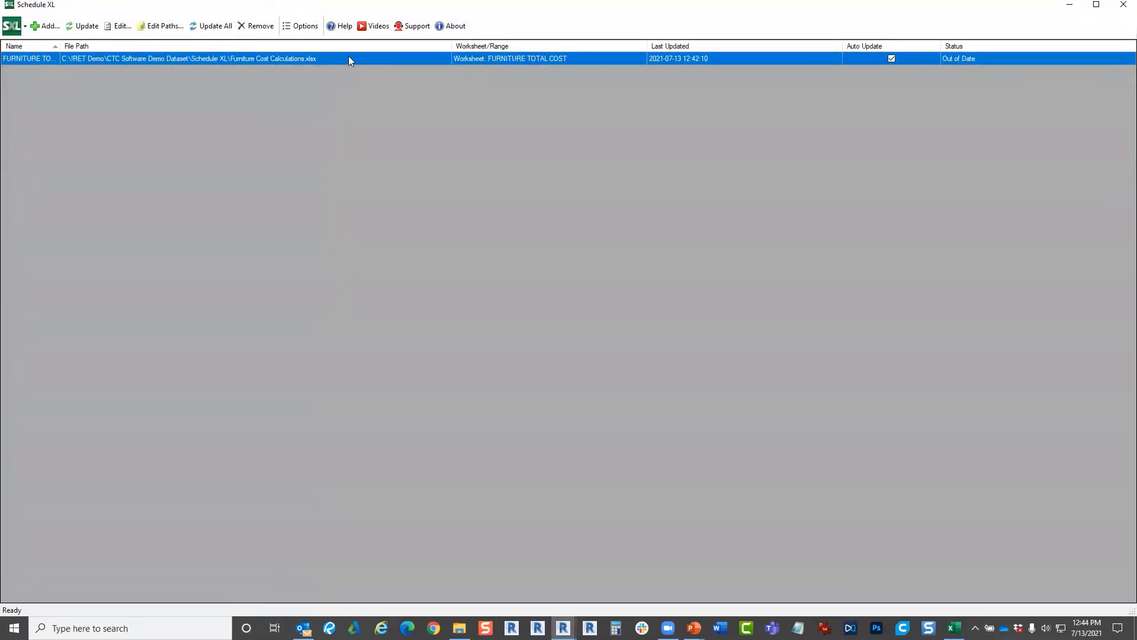
- Update all linked schedules in Schedule XL and return to sheet A701
click(205, 26)
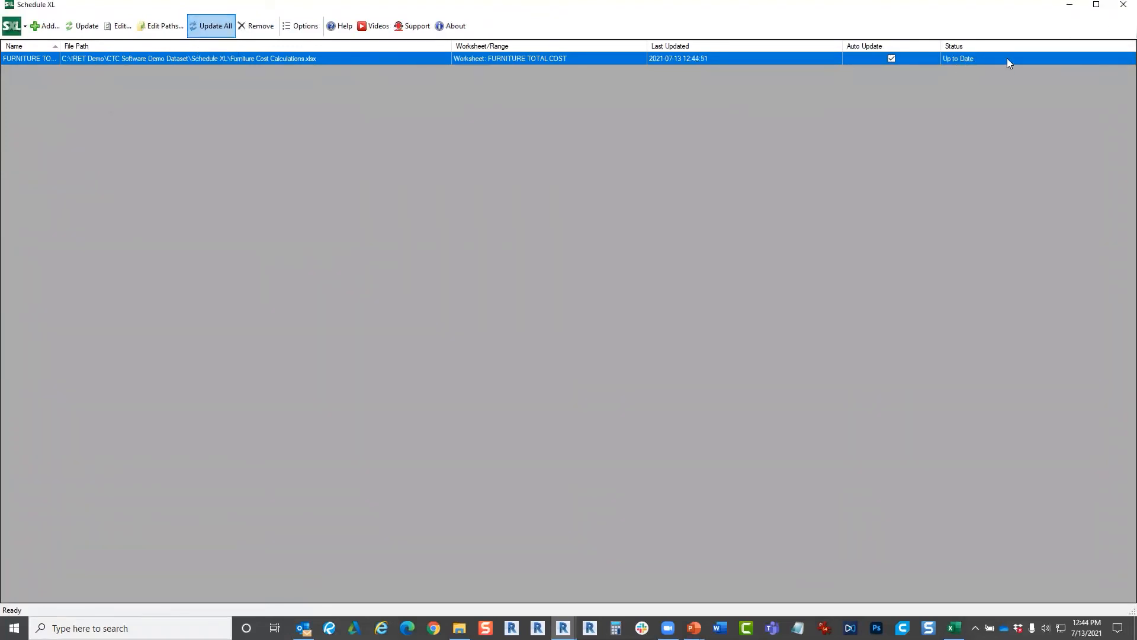
click(1123, 5)
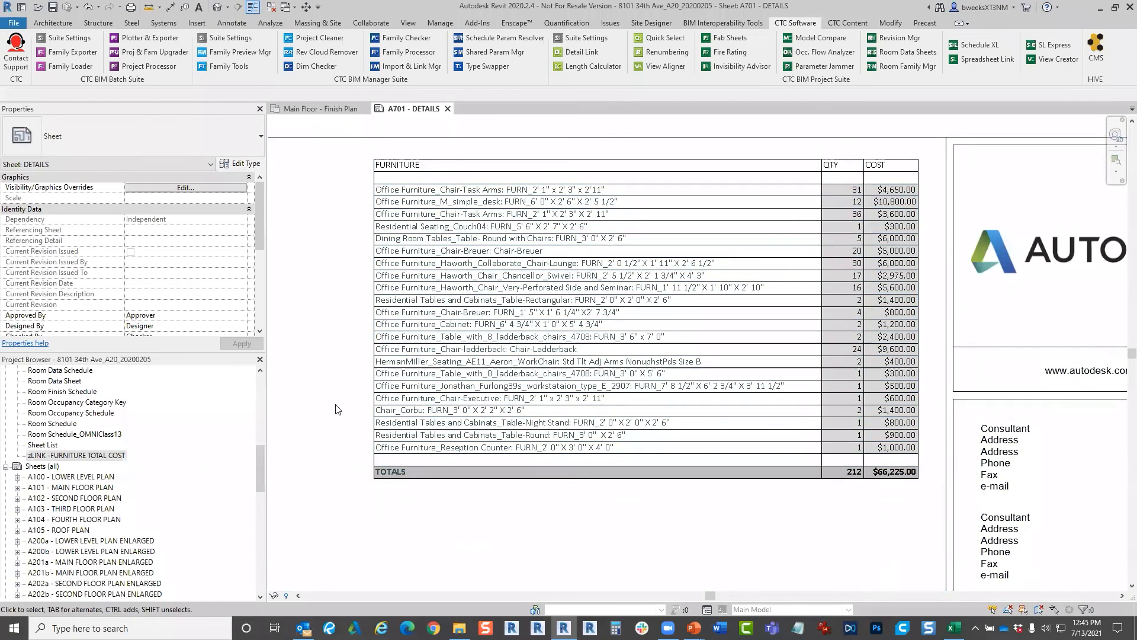
- Switch to the Main Floor - Finish Plan view at the classroom desks
click(331, 107)
scroll(911, 374, up, 3)
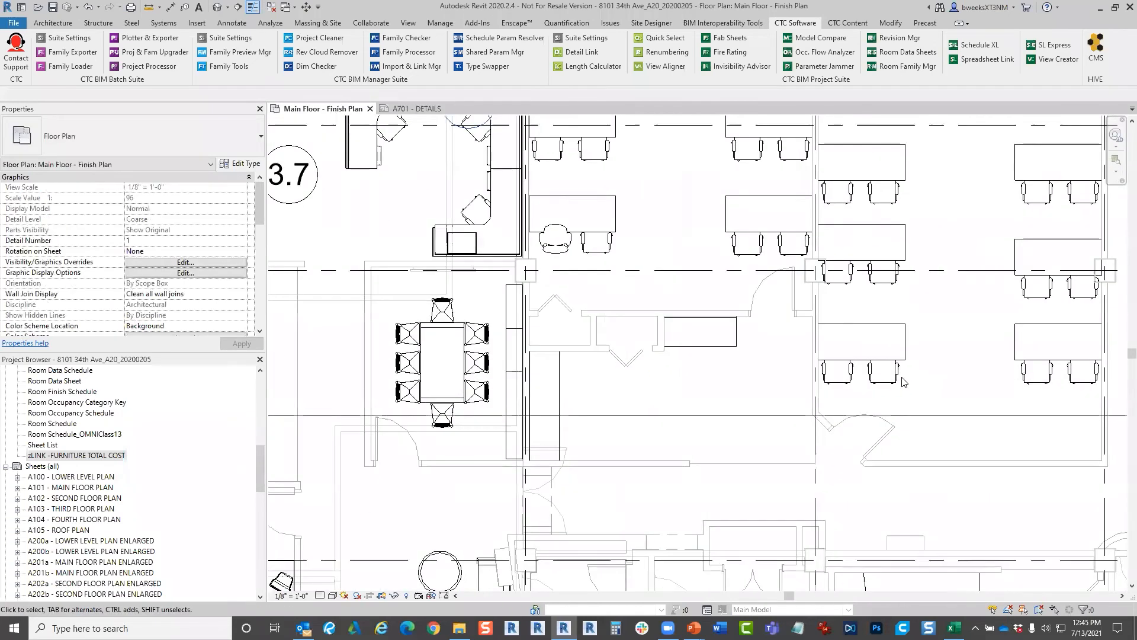
click(893, 378)
ctrl+click(851, 380)
ctrl+click(909, 331)
ctrl+click(884, 247)
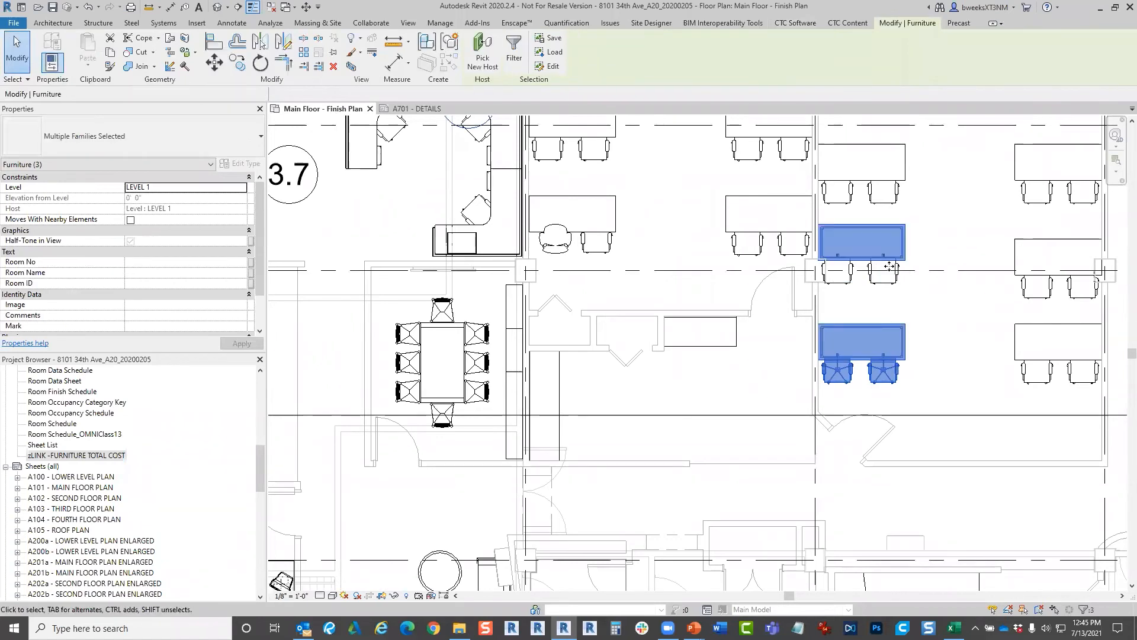
ctrl+click(837, 274)
ctrl+click(884, 191)
ctrl+click(837, 191)
ctrl+click(883, 163)
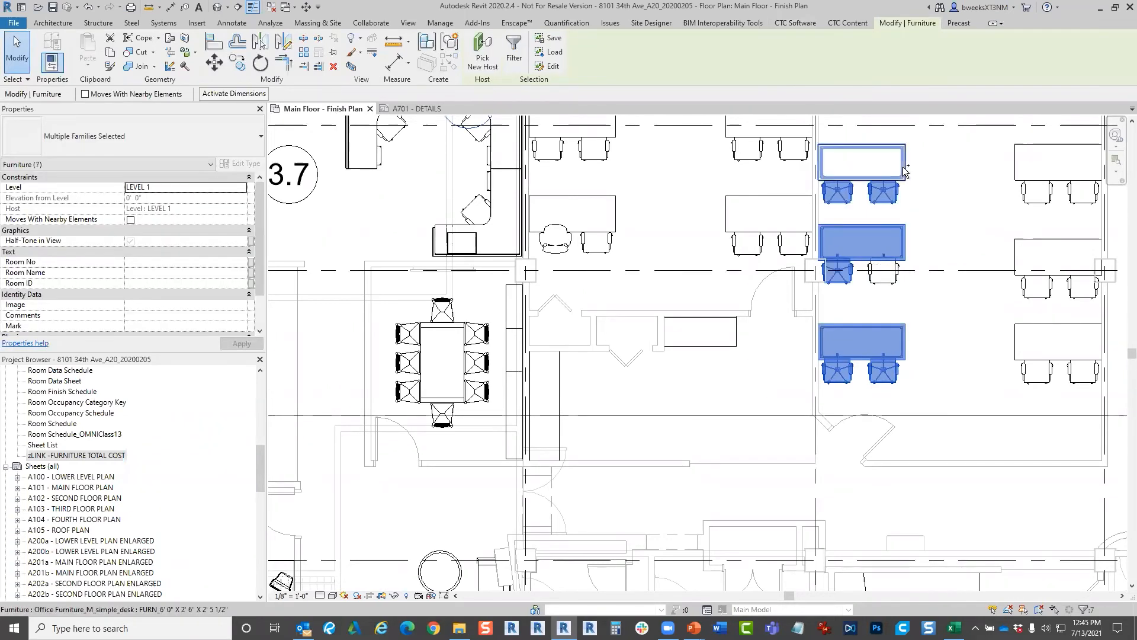
ctrl+click(894, 274)
click(931, 272)
middle_drag(936, 295, 741, 411)
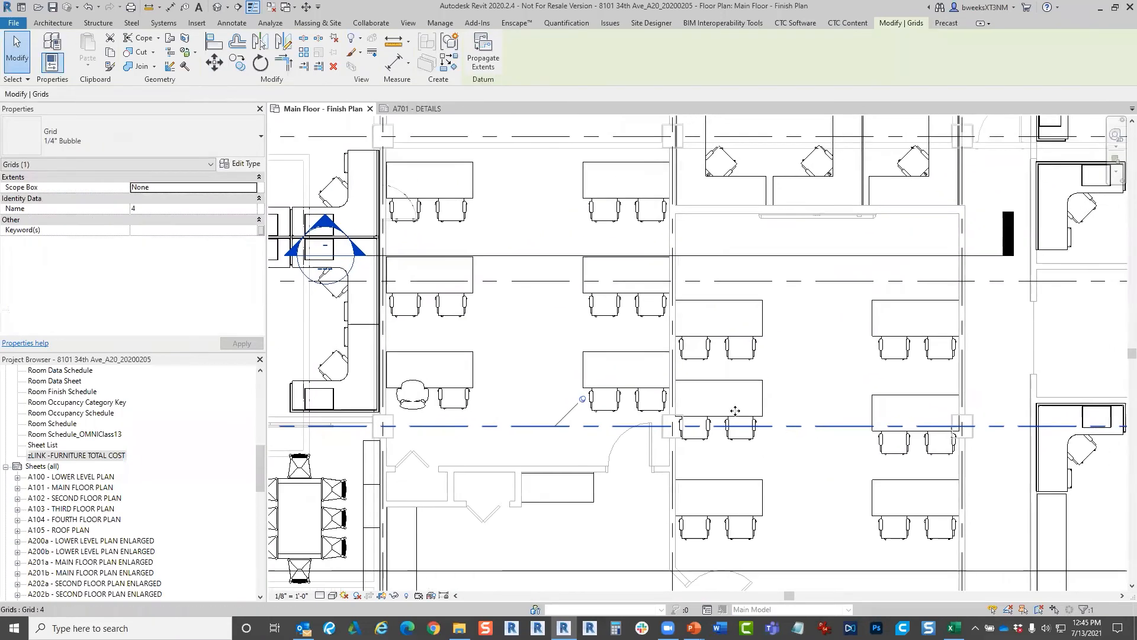
key(Escape)
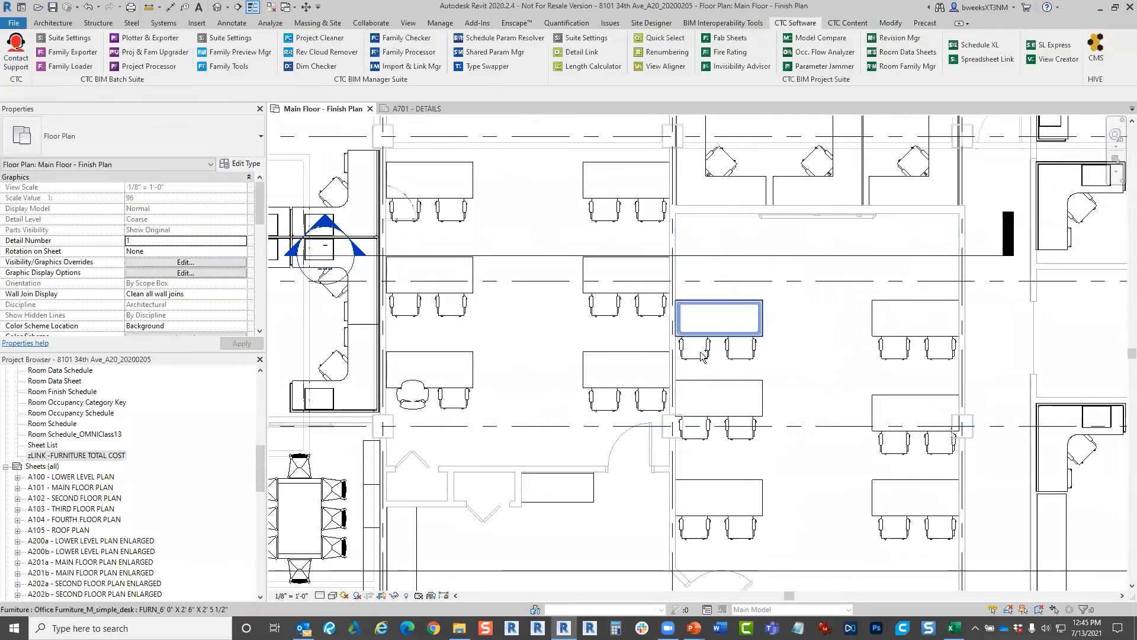
- Copy the first column of three desks and their chairs in both classrooms into the empty middle space between the desk columns, and save the project
click(761, 319)
ctrl+click(701, 356)
ctrl+click(738, 359)
ctrl+click(744, 437)
ctrl+click(705, 437)
ctrl+click(762, 405)
ctrl+click(758, 486)
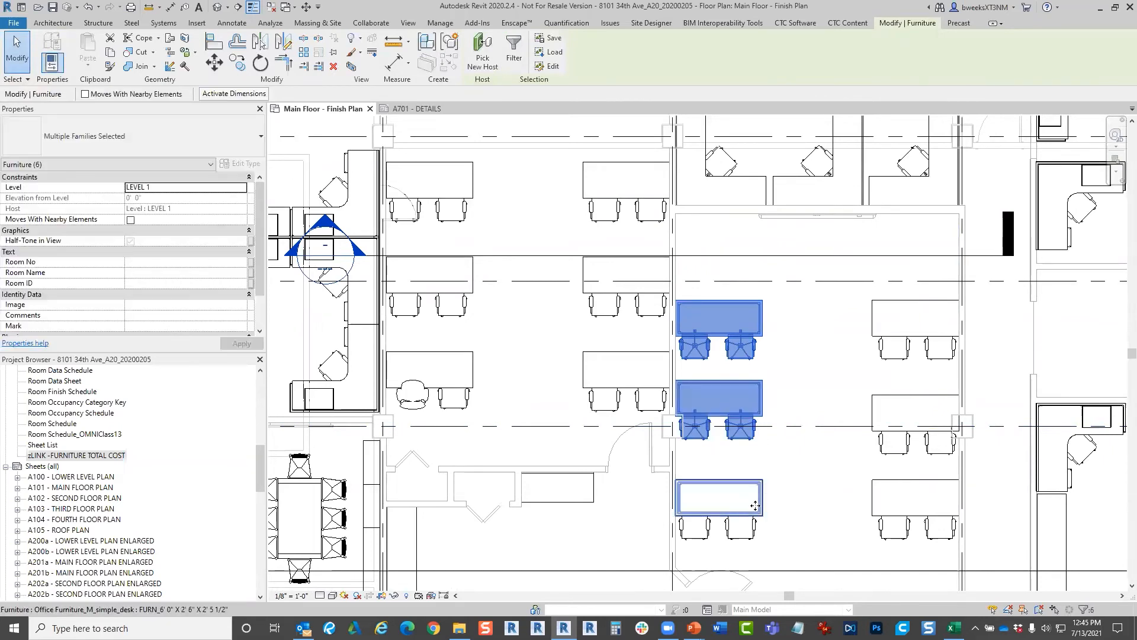
ctrl+click(740, 528)
ctrl+click(705, 532)
ctrl+click(455, 398)
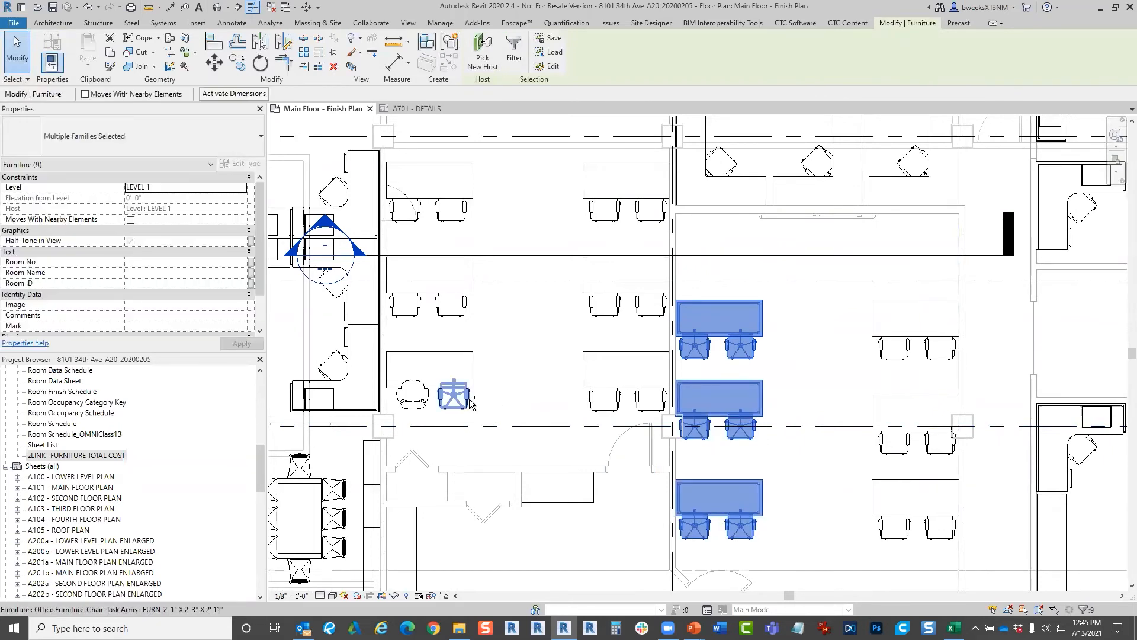
ctrl+click(423, 405)
ctrl+click(432, 362)
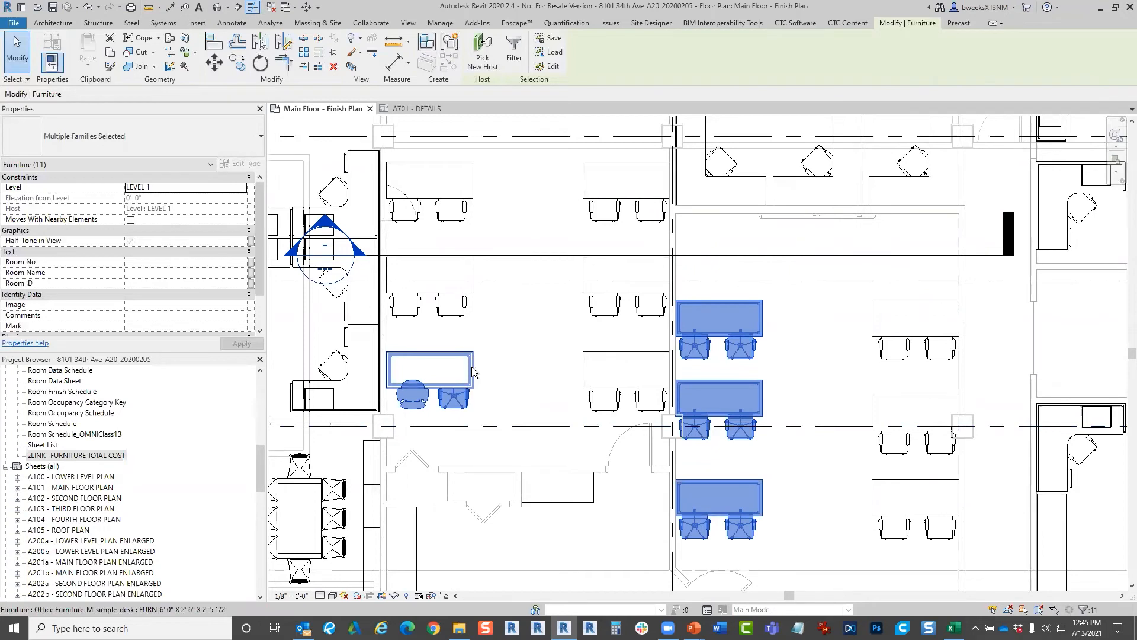
ctrl+click(452, 305)
ctrl+click(409, 307)
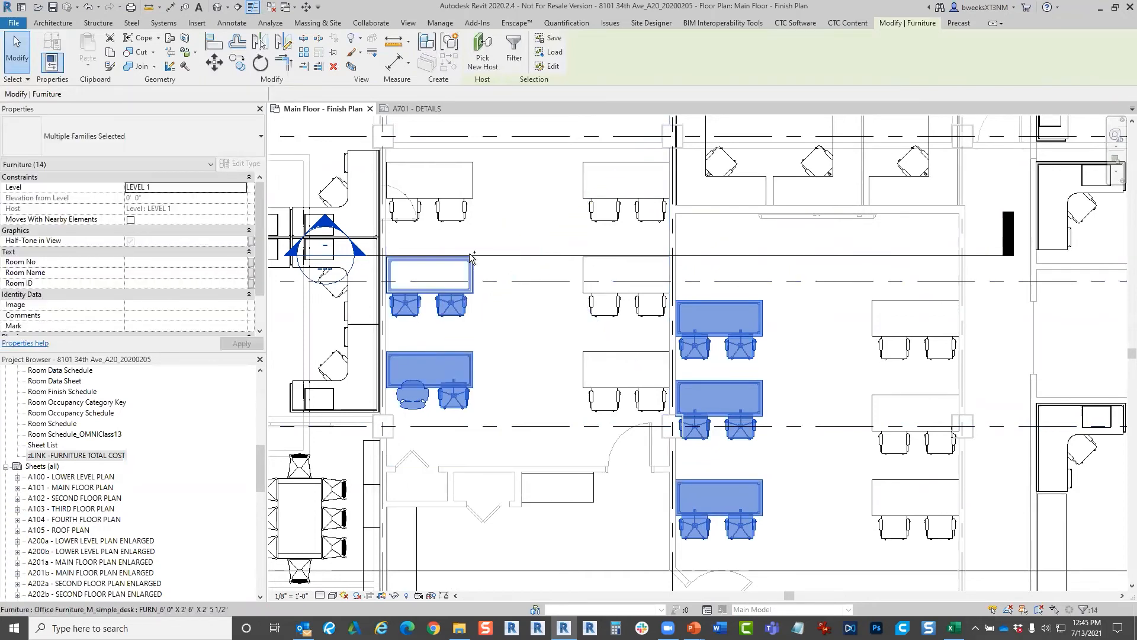
ctrl+click(427, 275)
ctrl+click(452, 211)
ctrl+click(416, 212)
ctrl+click(456, 173)
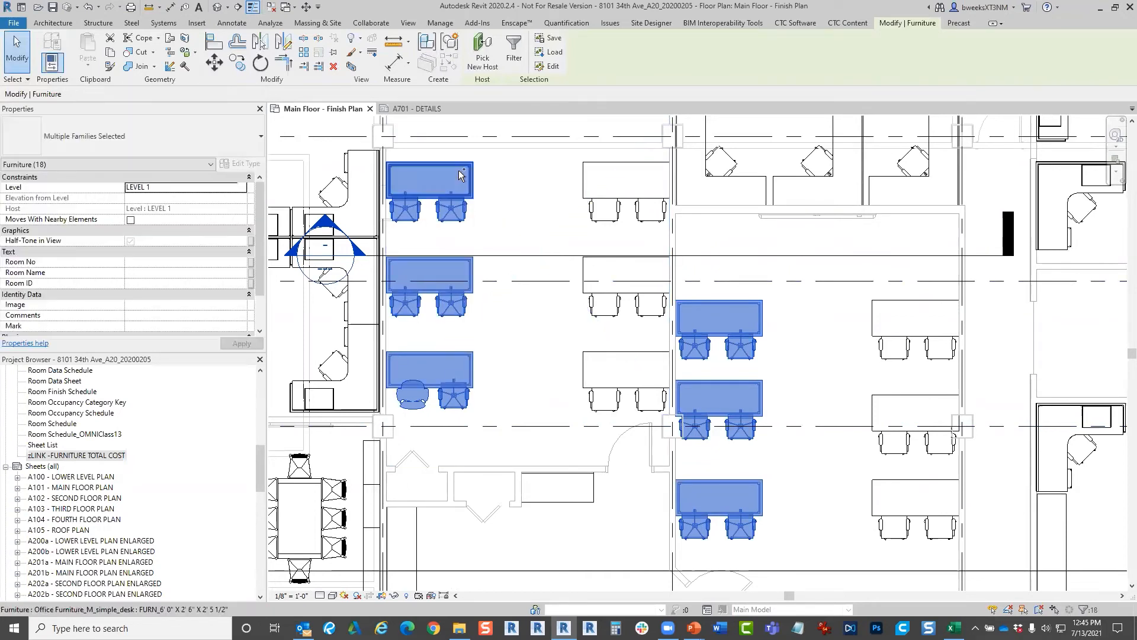
click(237, 64)
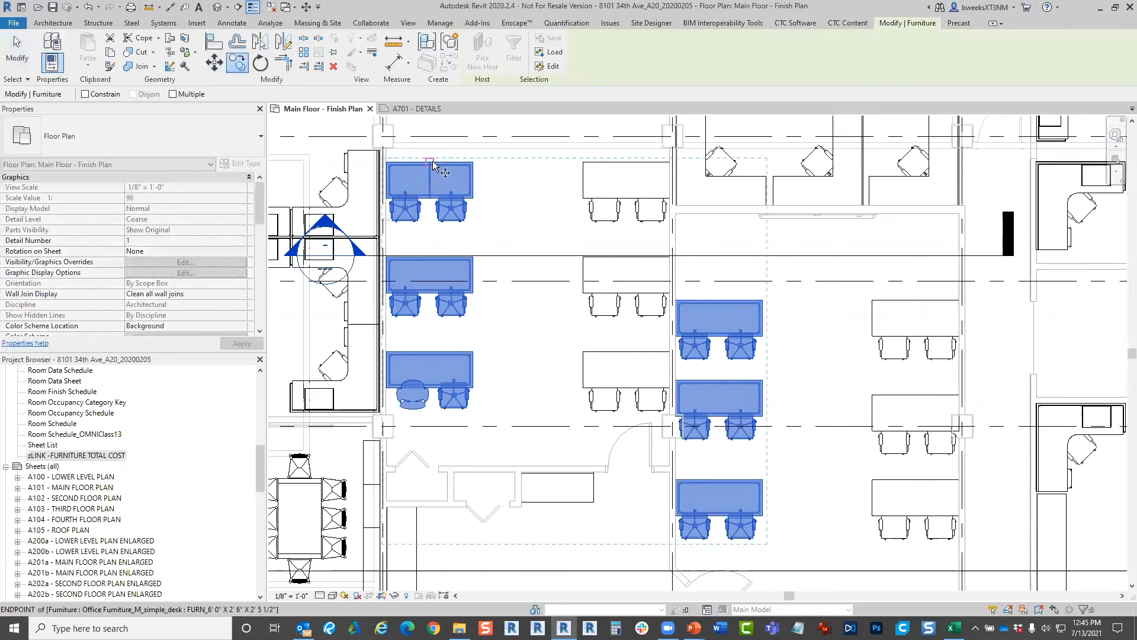
click(430, 163)
click(528, 162)
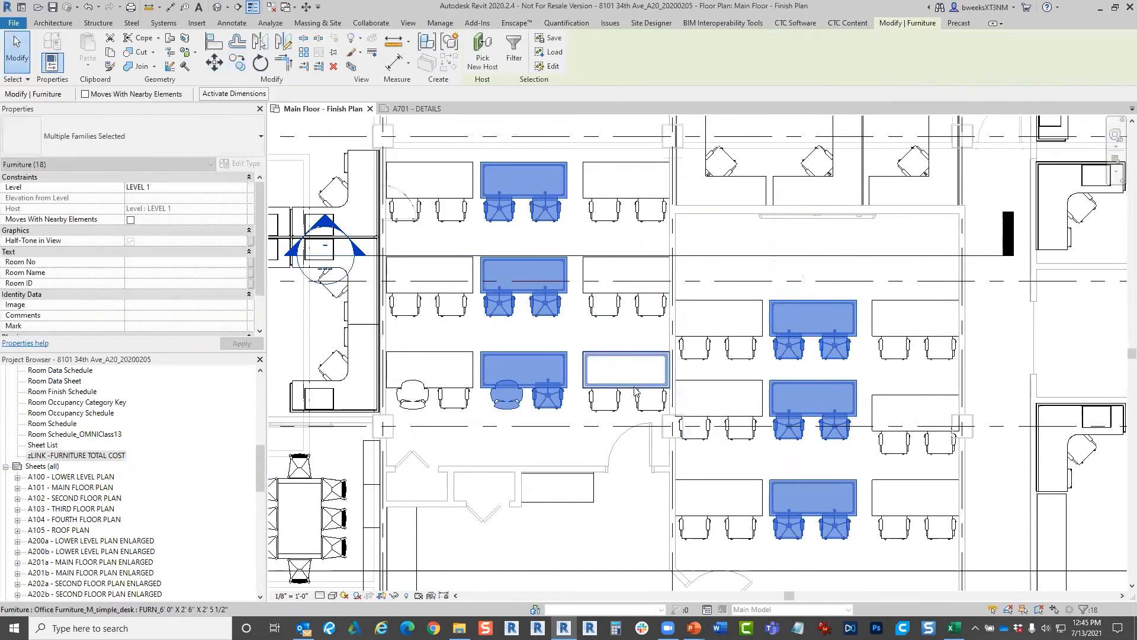
scroll(687, 412, down, 1)
middle_drag(689, 410, 675, 438)
key(Escape)
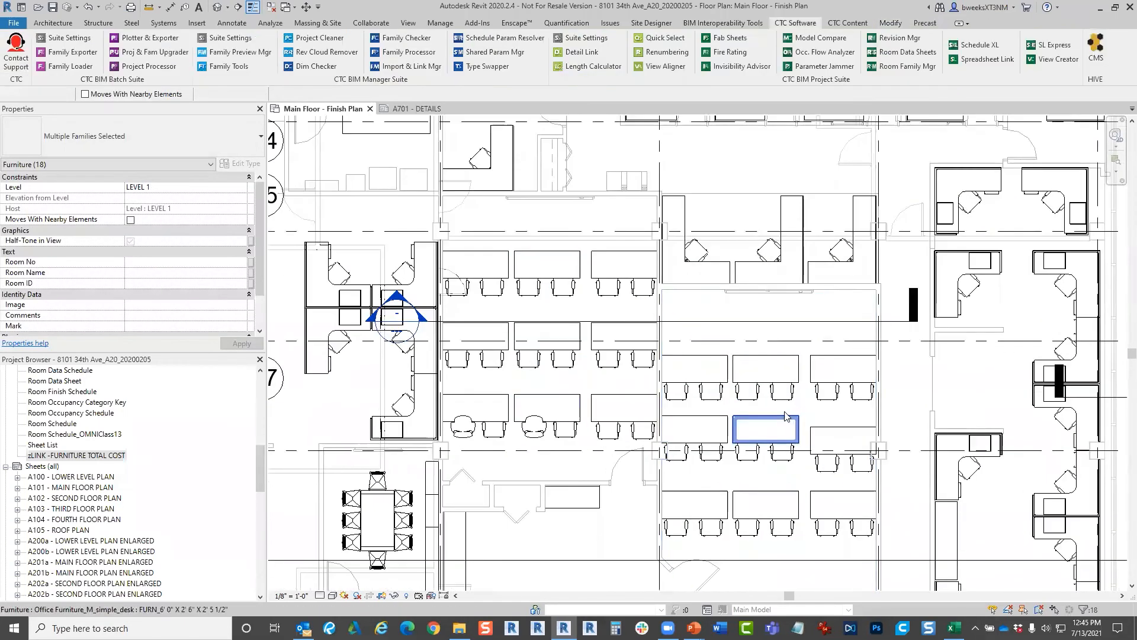
middle_drag(864, 393, 862, 389)
click(53, 7)
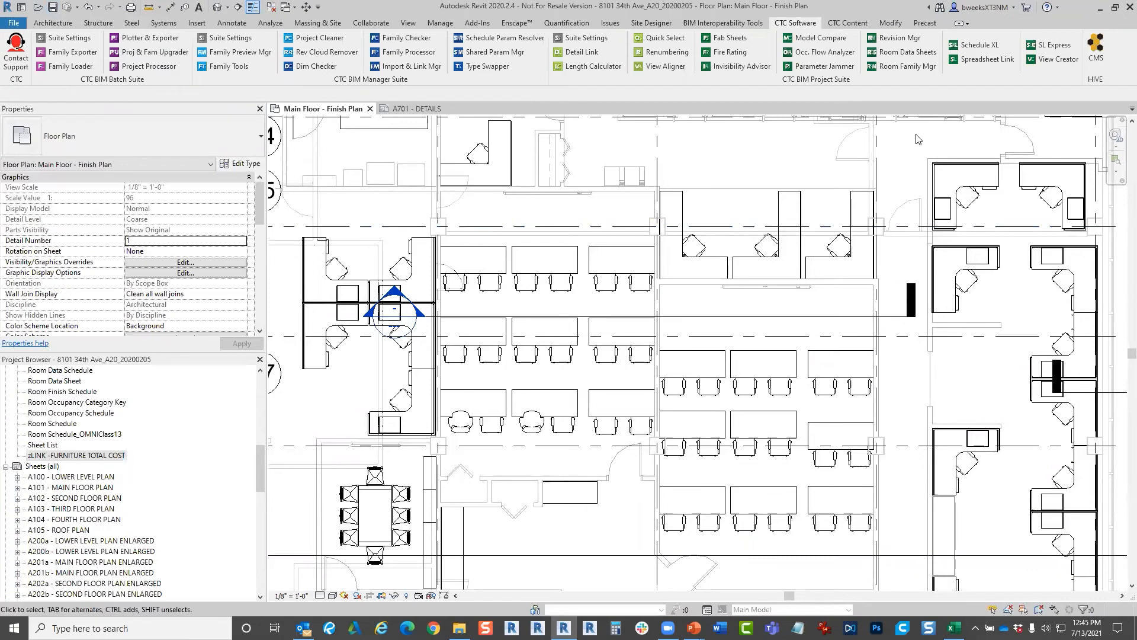
- Update all linked schedules in Schedule XL and check the furniture quantities and total cost on sheet A701
click(979, 45)
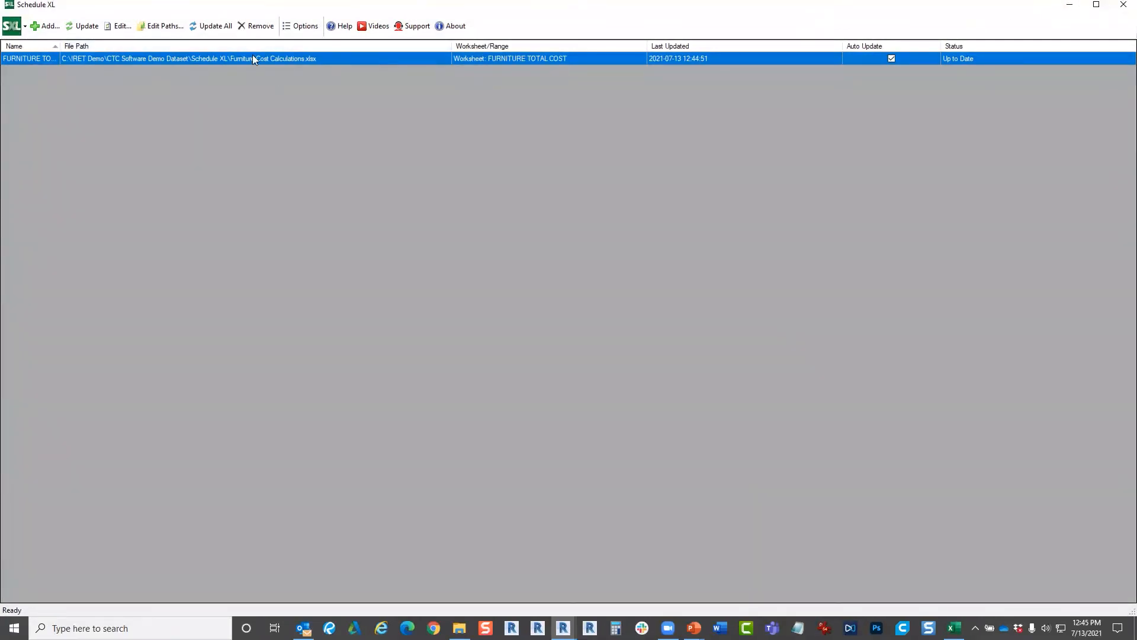
click(210, 26)
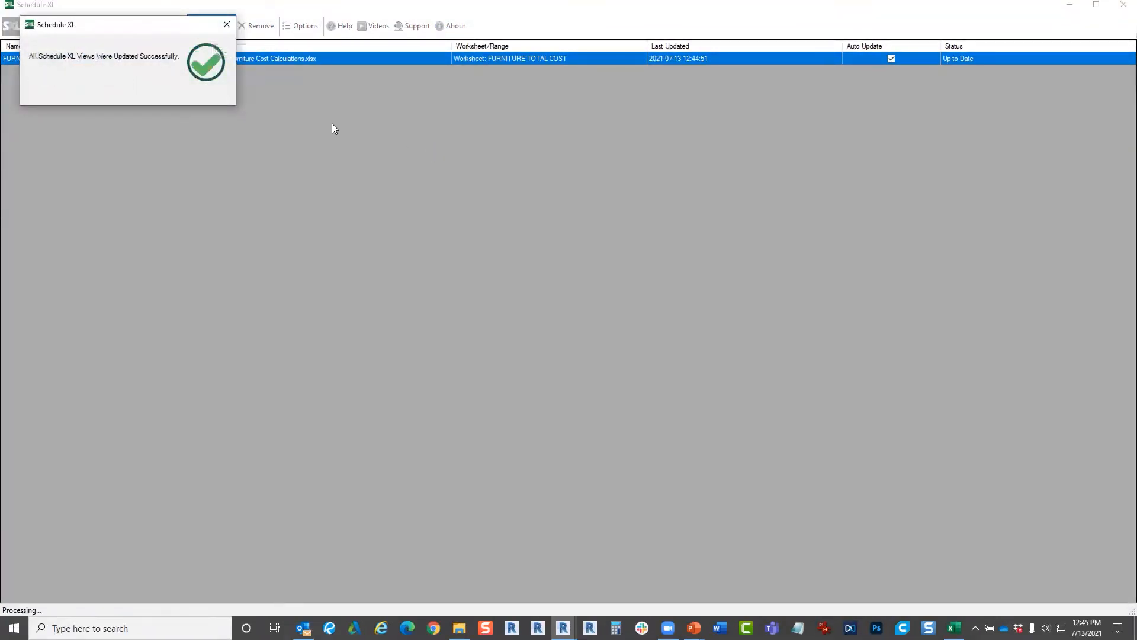
click(1121, 10)
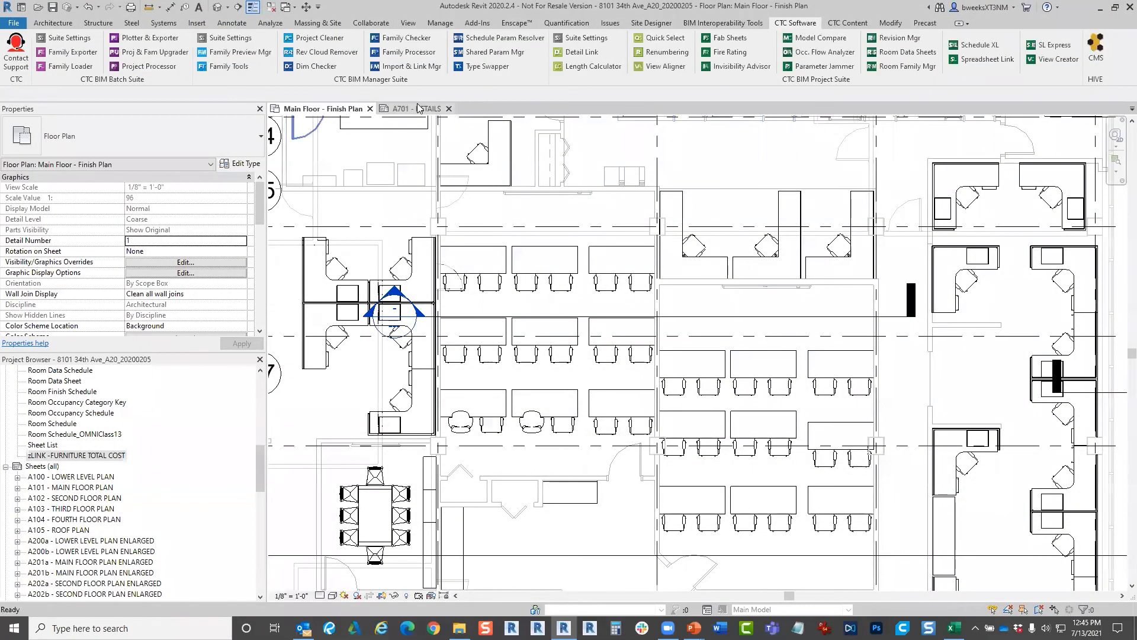
click(417, 108)
scroll(955, 492, up, 3)
middle_drag(955, 492, 924, 559)
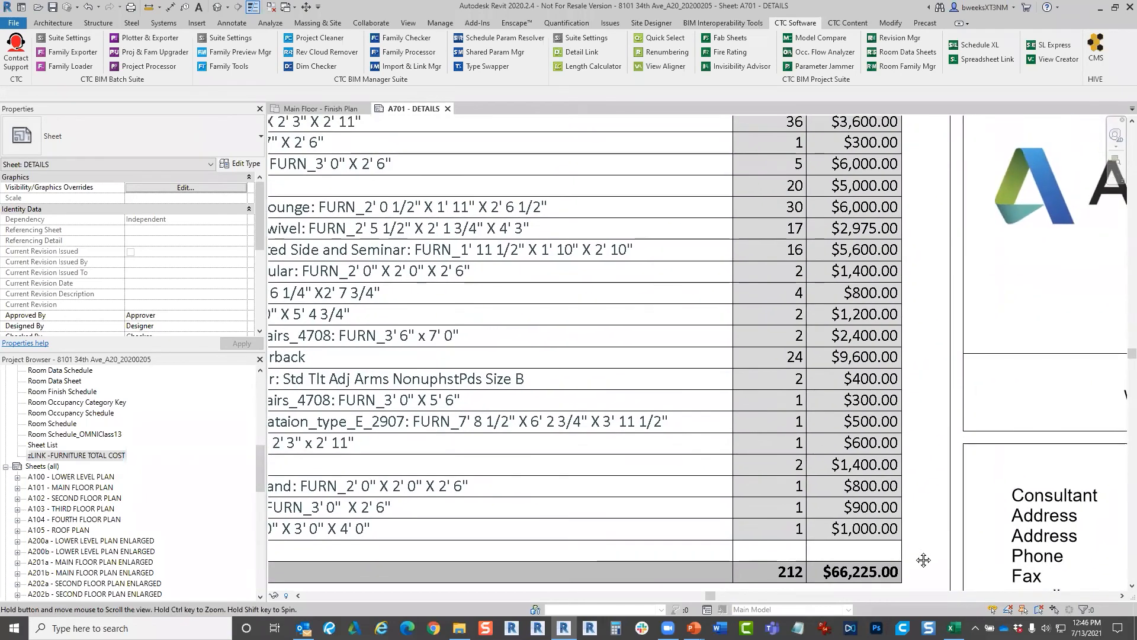
scroll(923, 560, down, 2)
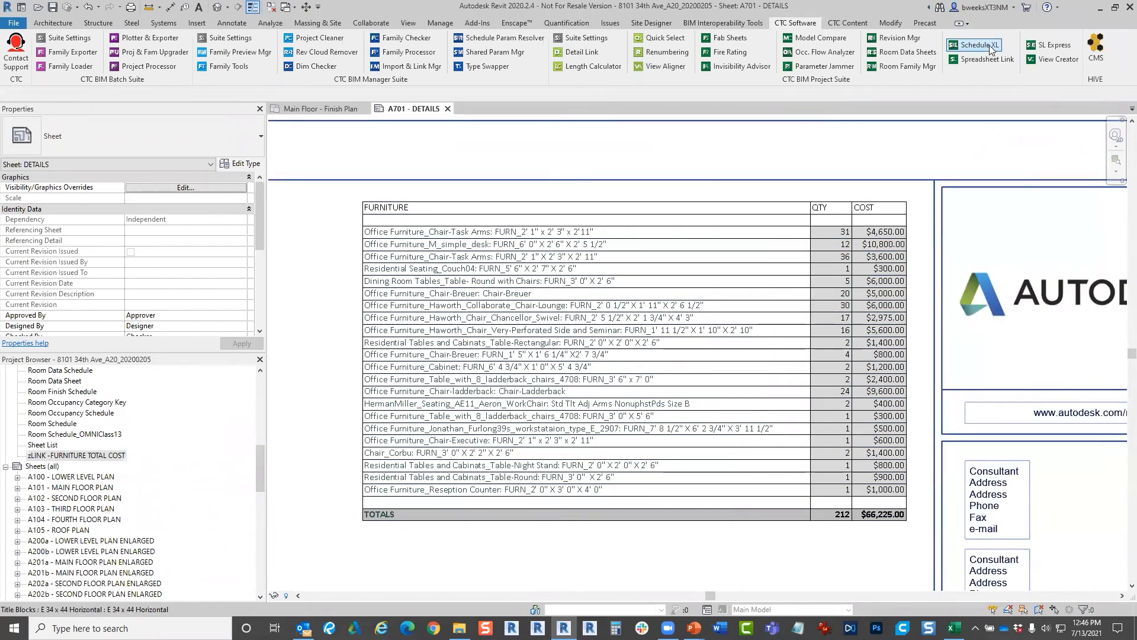
- Open the Furniture Cost Calculations workbook in Spreadsheet Link and apply the Furniture worksheet's values to the Revit project
click(989, 45)
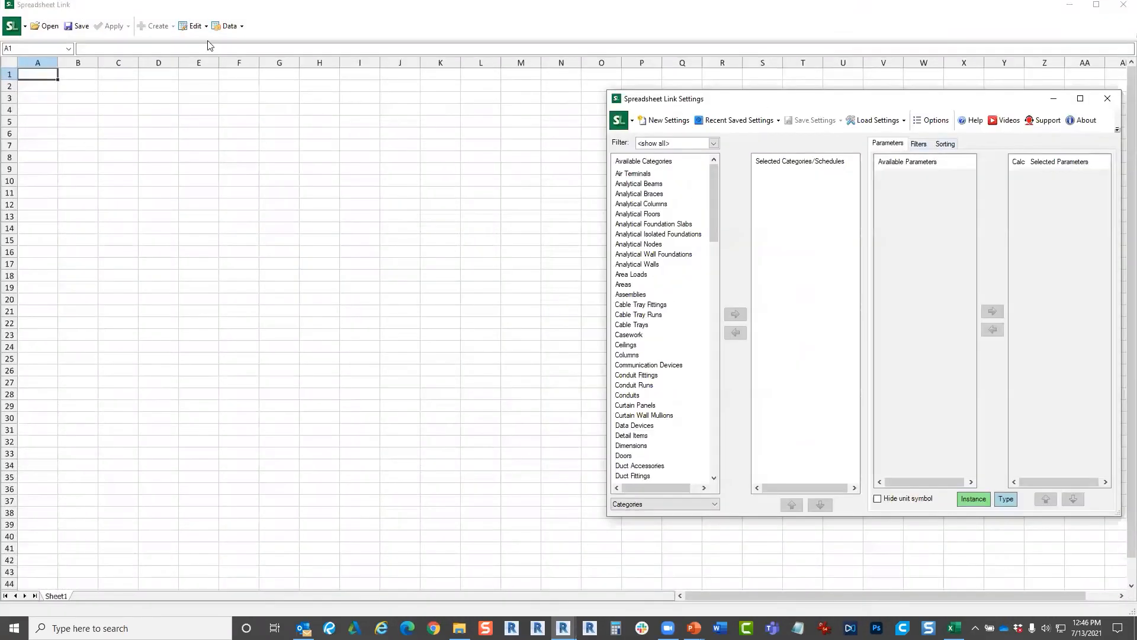
click(47, 31)
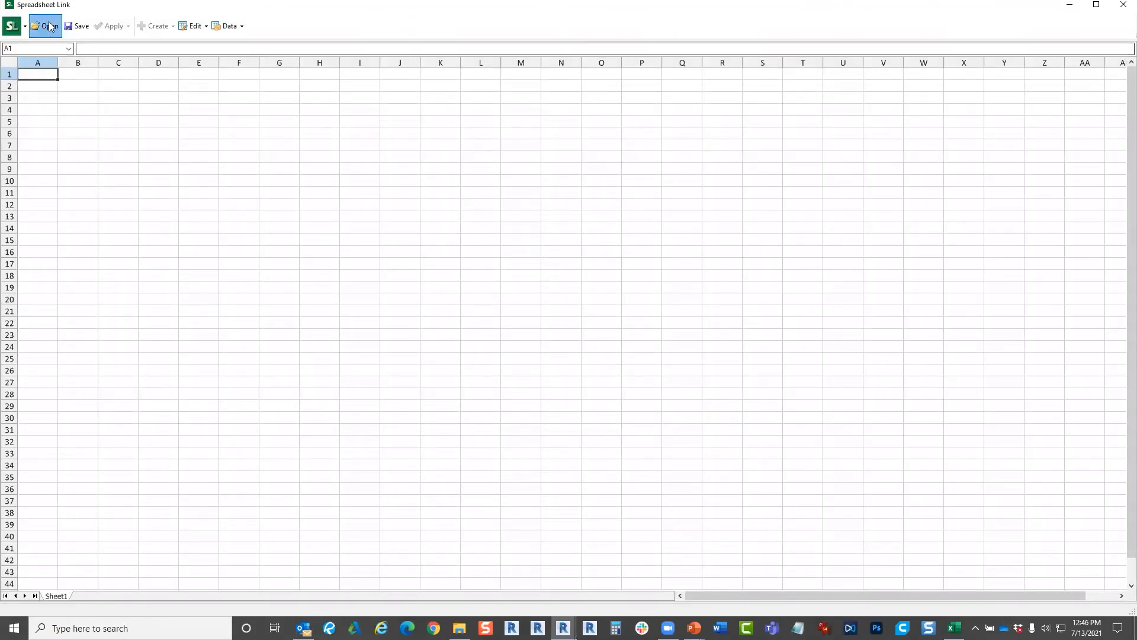
double_click(296, 126)
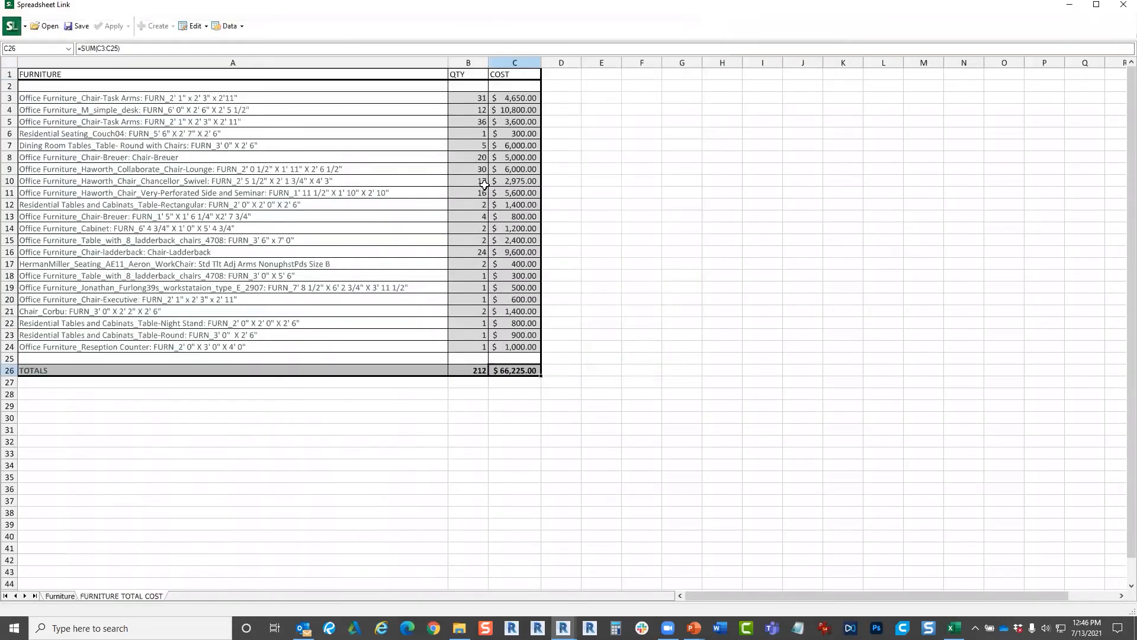
click(60, 595)
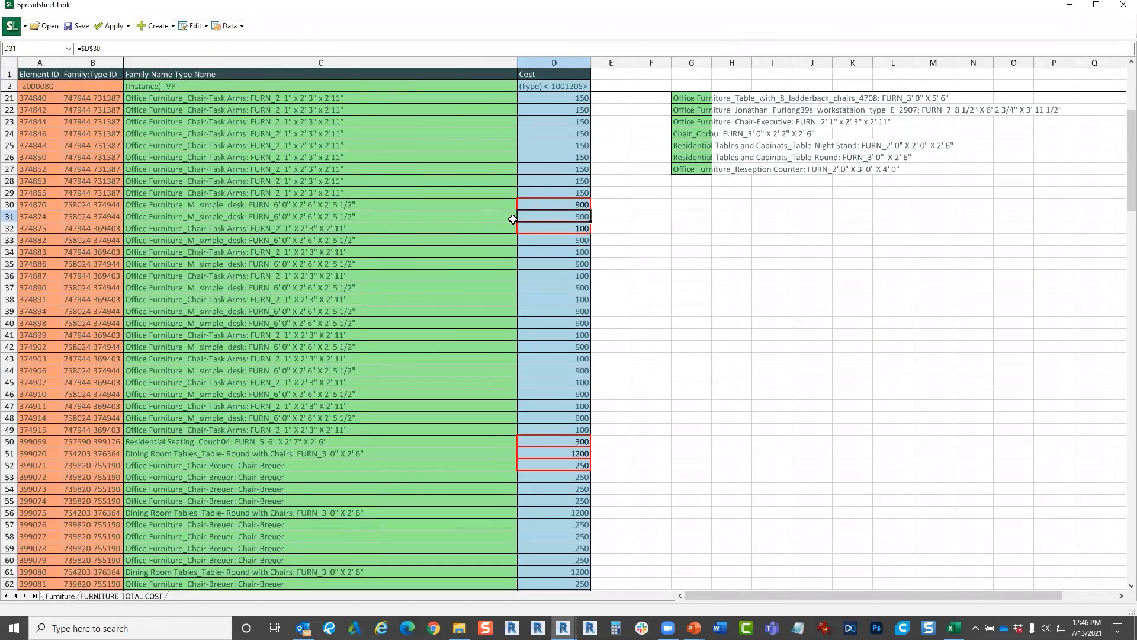
click(114, 25)
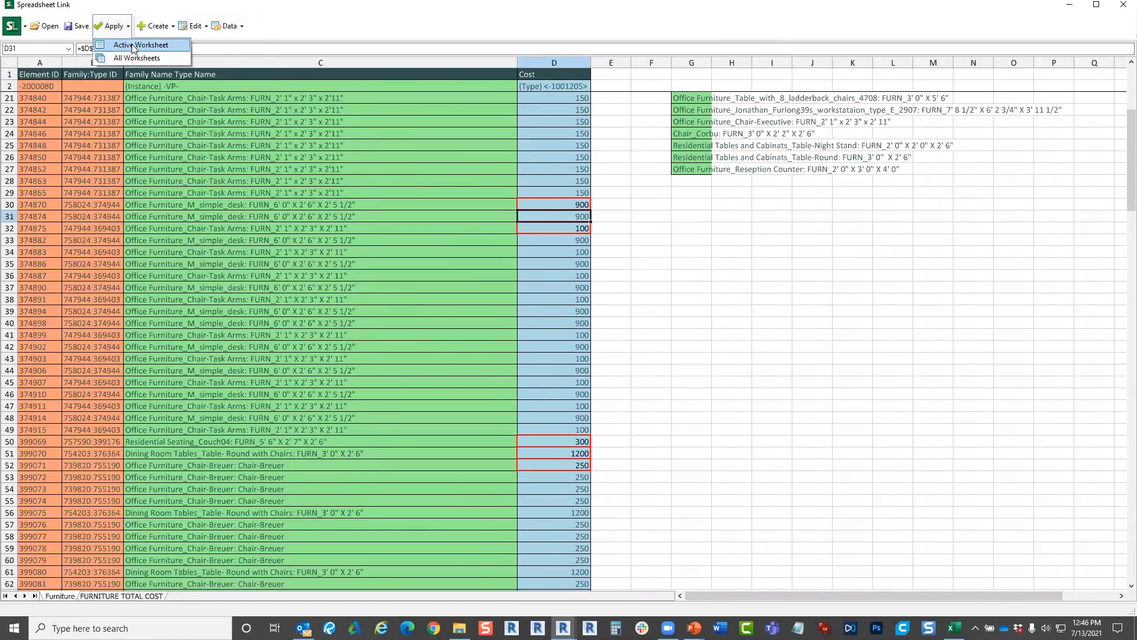
click(141, 49)
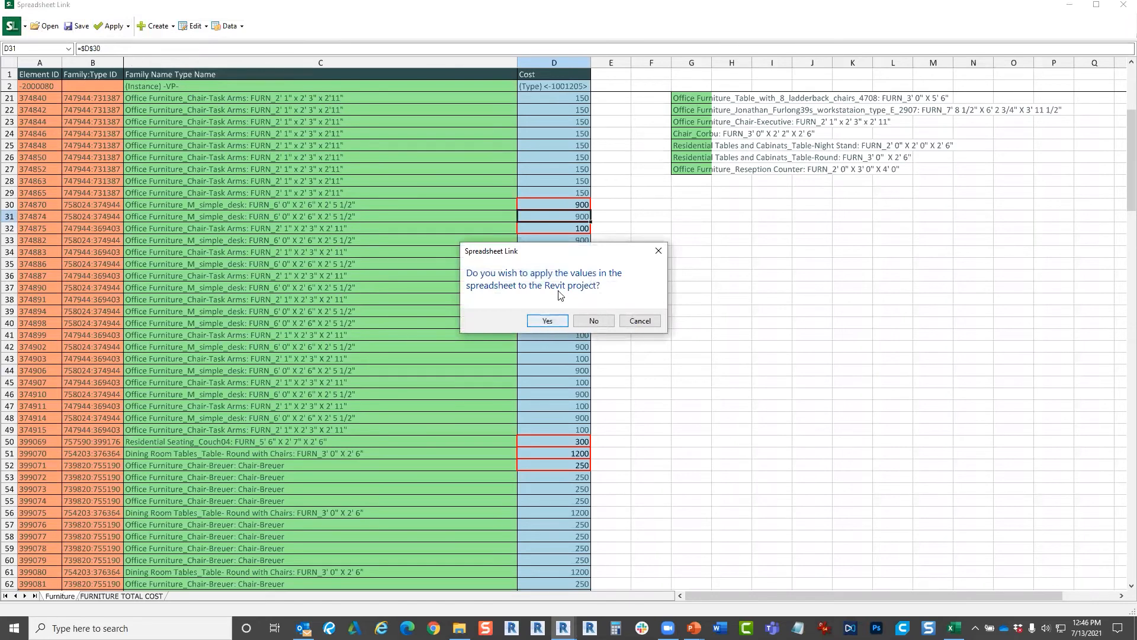
click(548, 321)
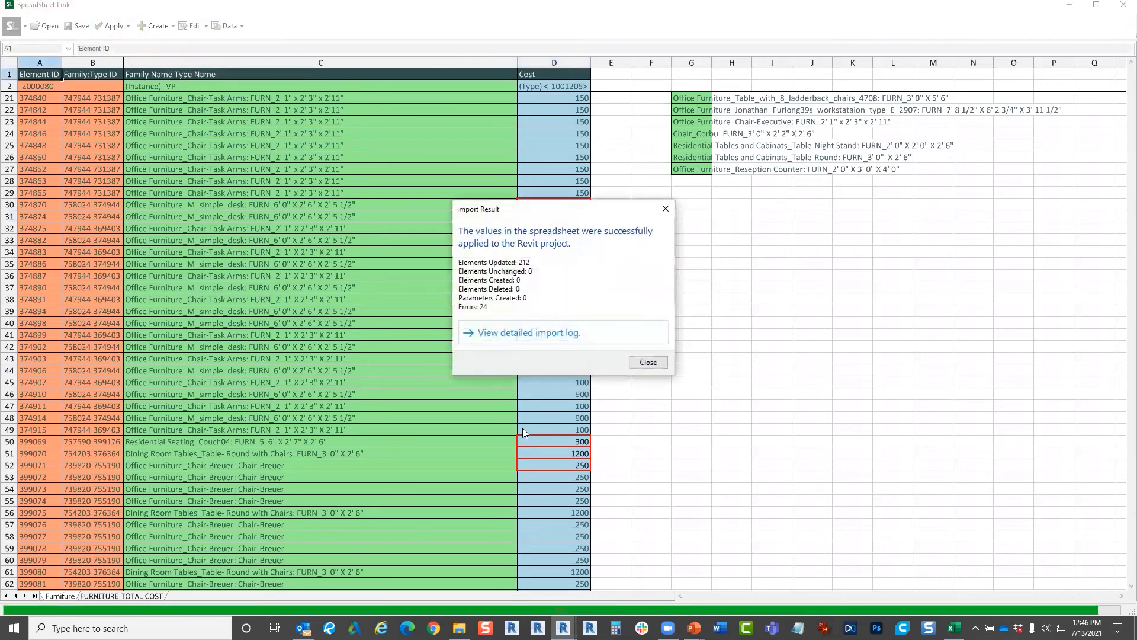
click(647, 364)
- Check the totals on the FURNITURE TOTAL COST worksheet and reopen the Furniture Cost Calculations workbook
click(139, 597)
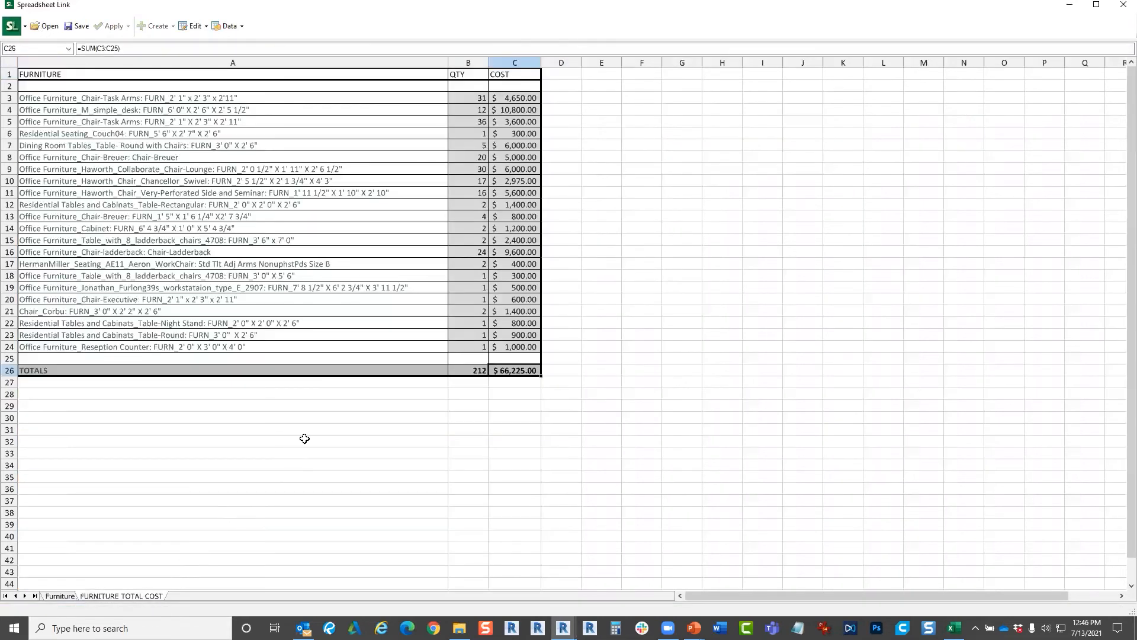
click(483, 419)
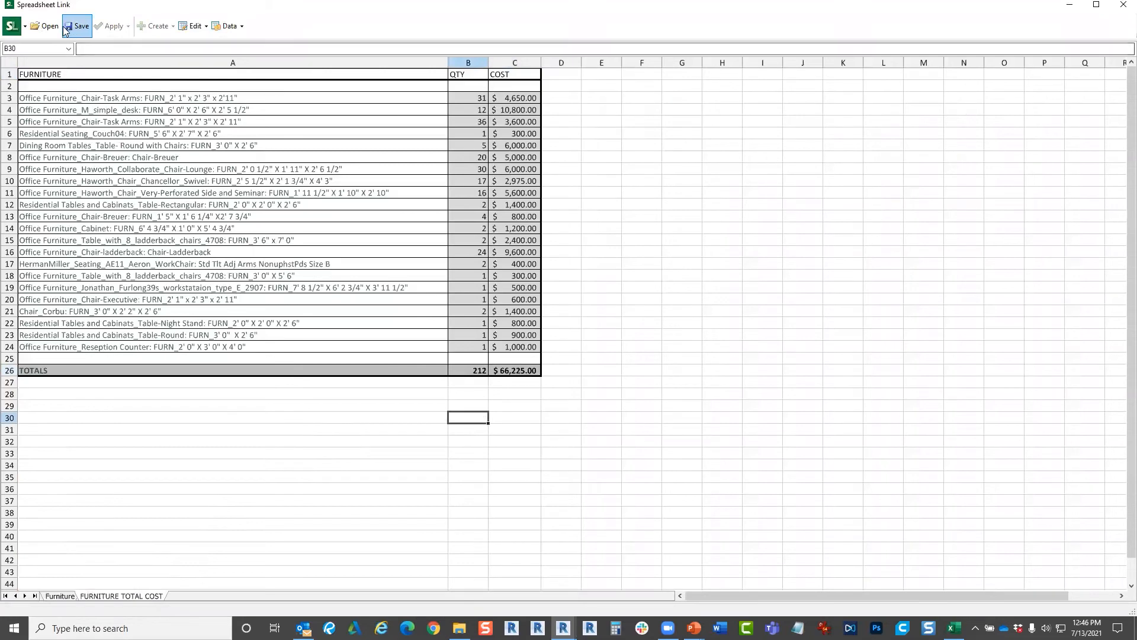
click(45, 26)
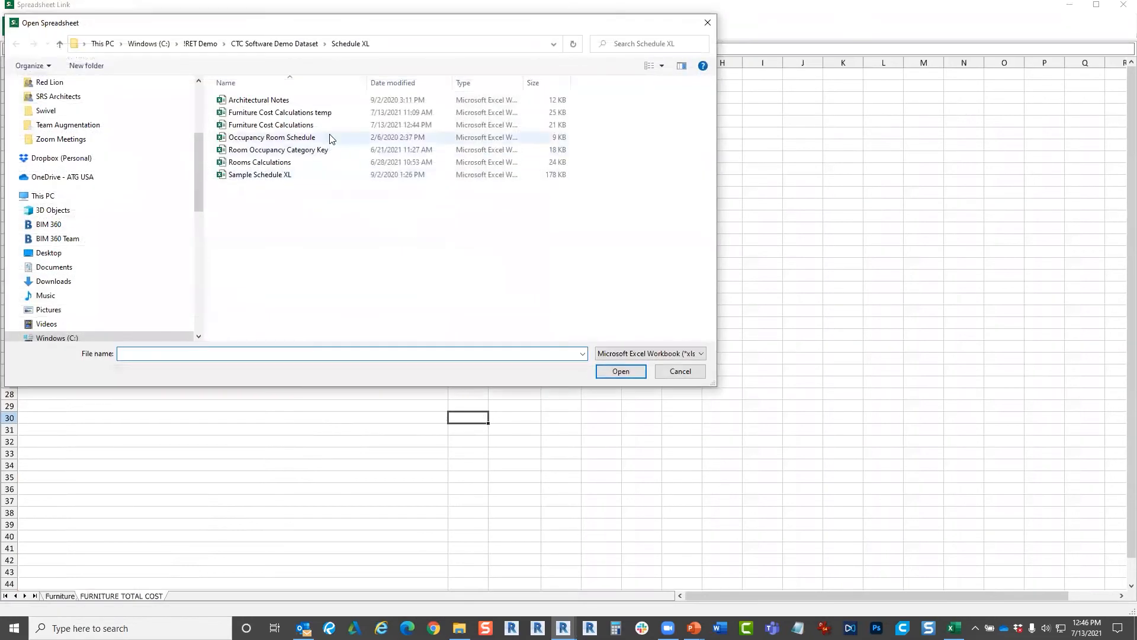
double_click(314, 124)
- Close Spreadsheet Link and check the furniture link's status in Schedule XL
click(1124, 5)
click(1110, 101)
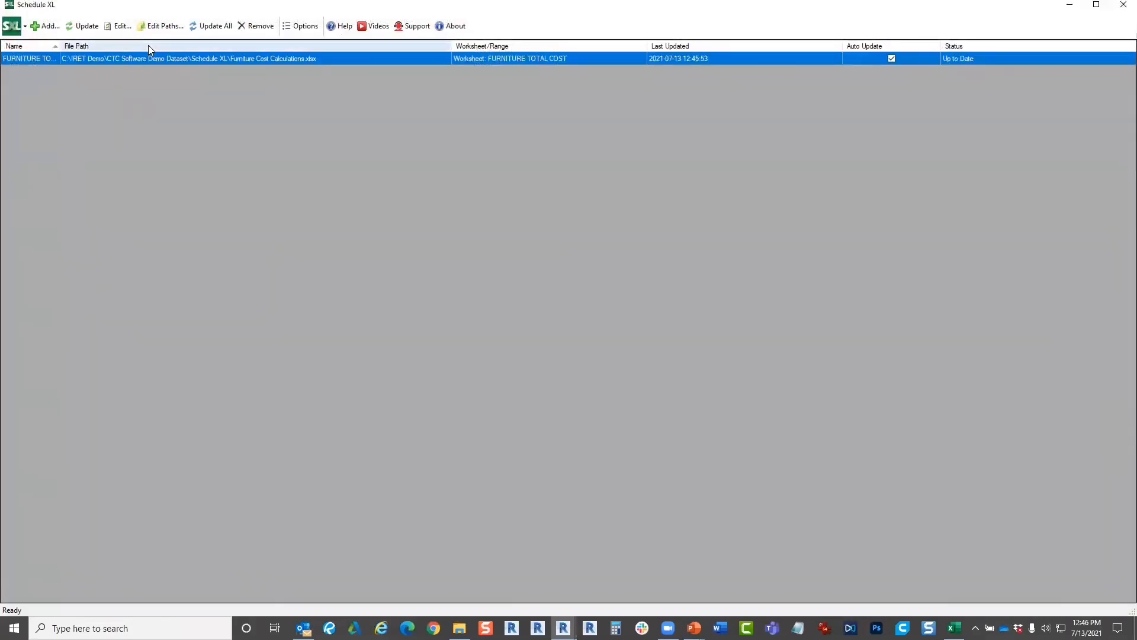
click(1121, 8)
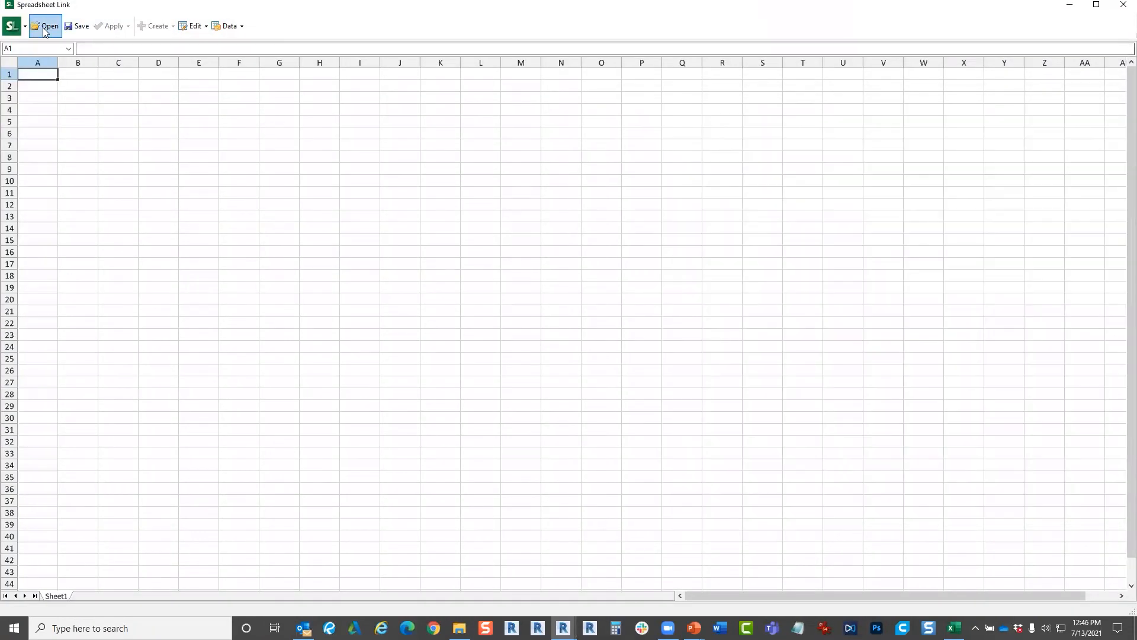
- Open the Furniture Cost Calculations workbook in Spreadsheet Link and show its Furniture worksheet
click(44, 28)
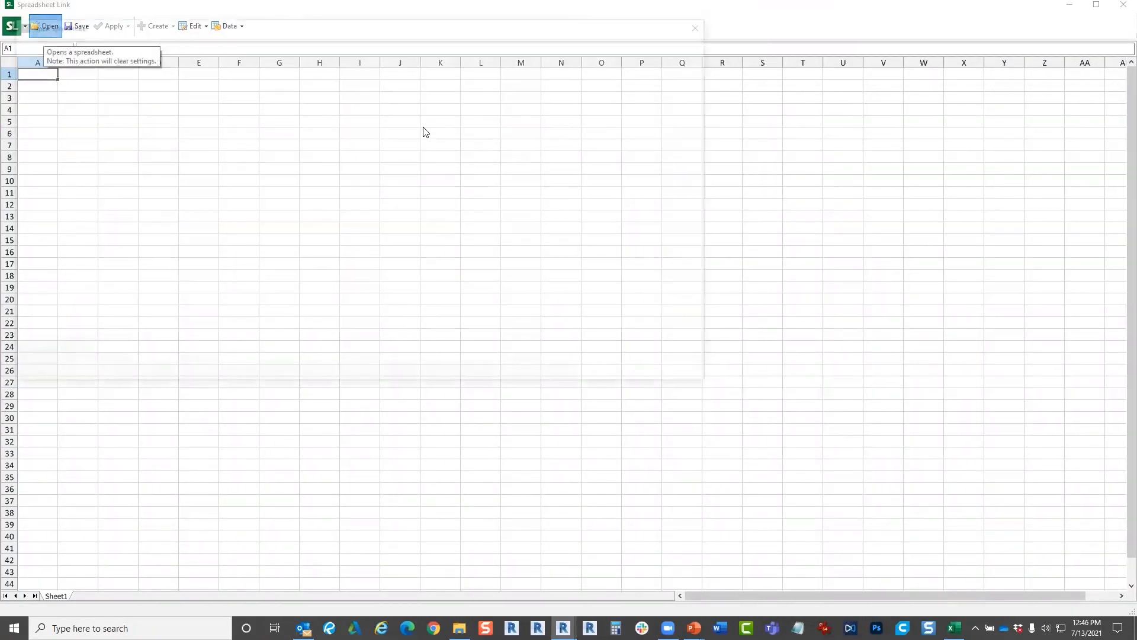
double_click(249, 124)
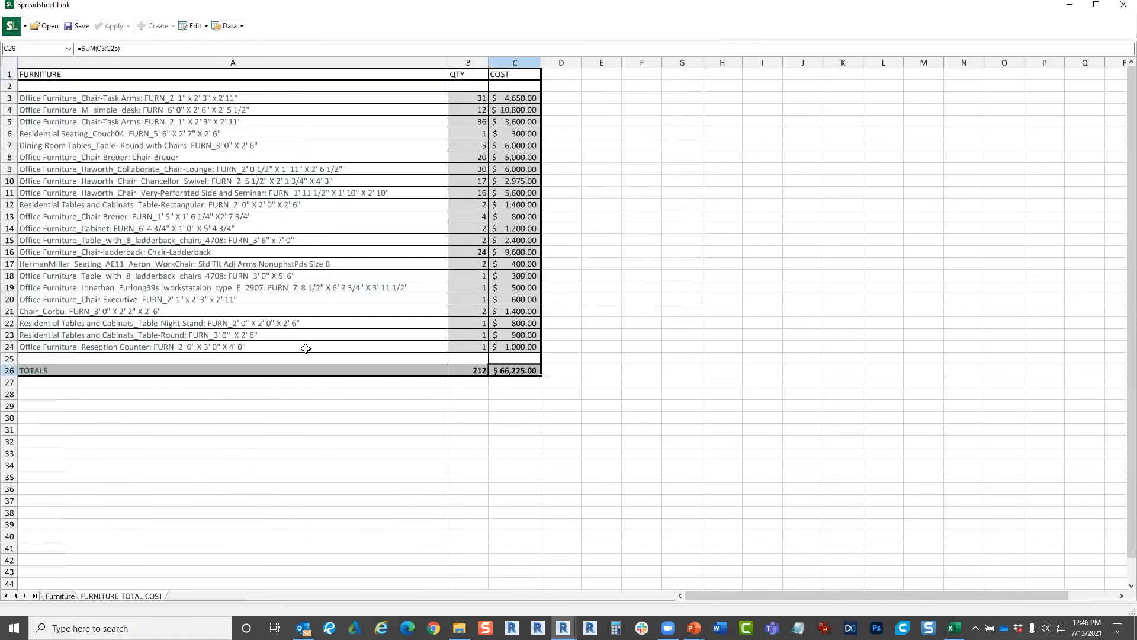
click(73, 596)
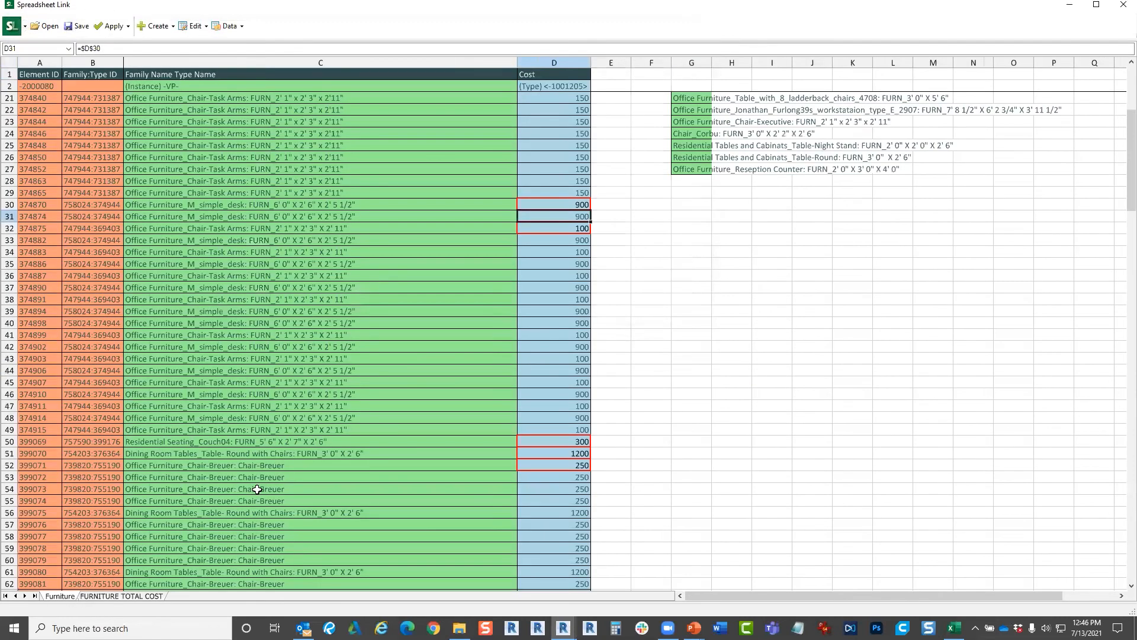
click(81, 32)
double_click(255, 124)
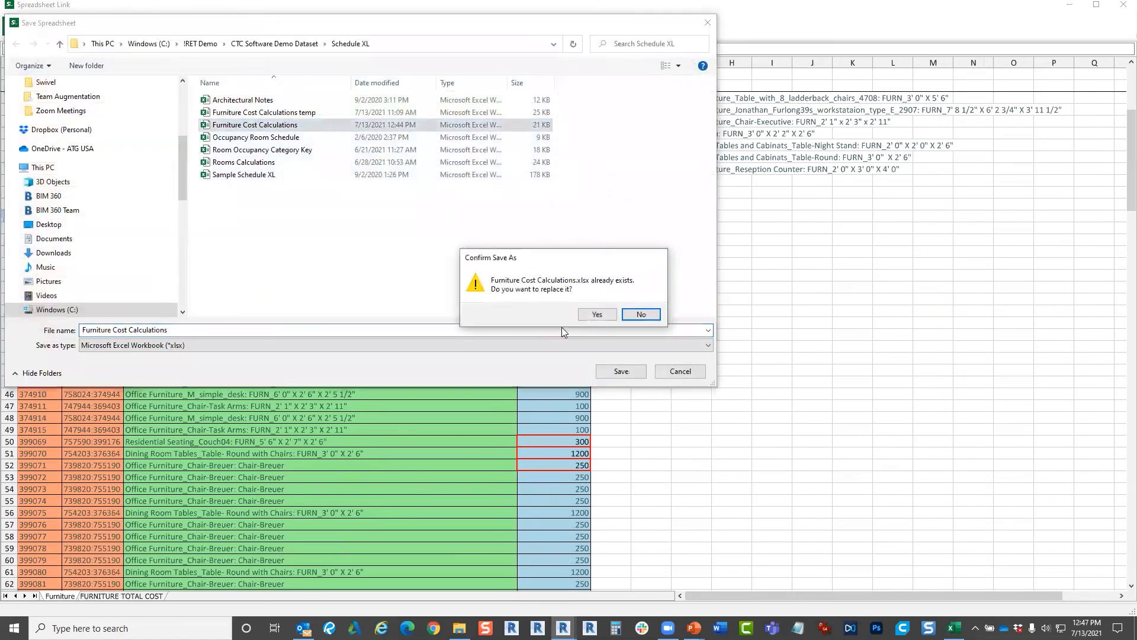
click(641, 314)
click(676, 371)
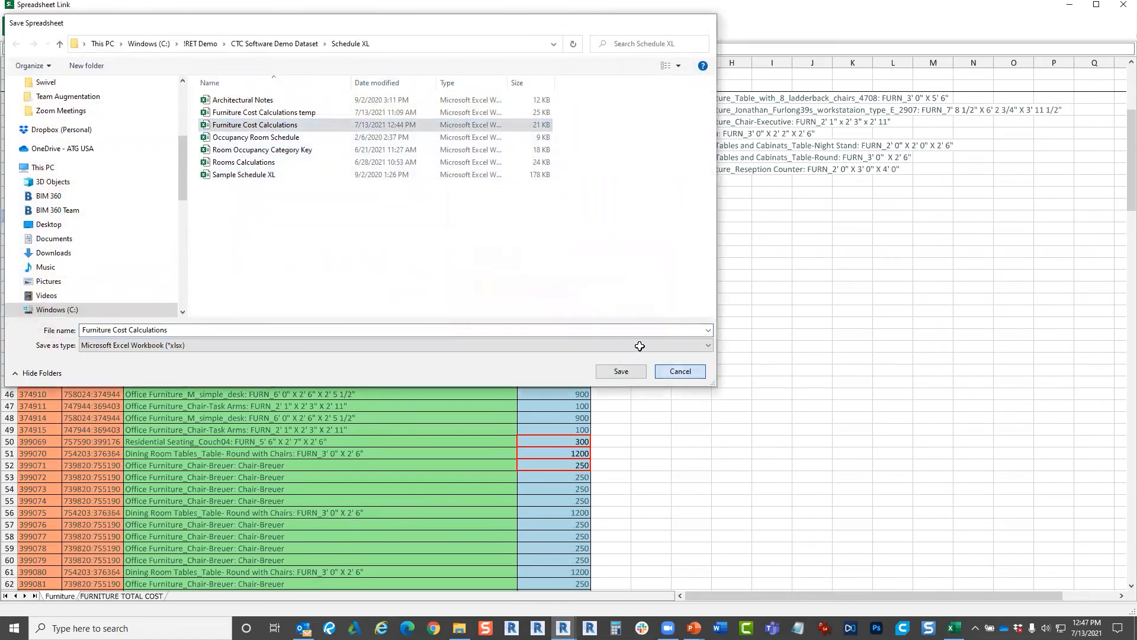
- Look through the Furniture worksheet's rows and close Spreadsheet Link
scroll(437, 343, down, 20)
scroll(727, 419, up, 20)
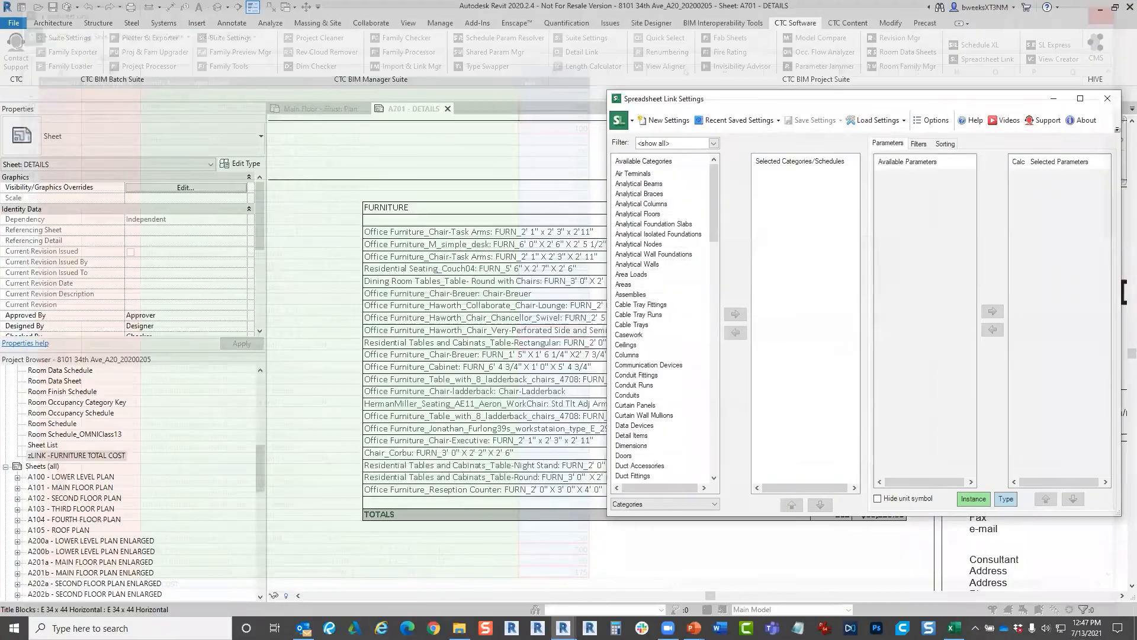
click(1108, 99)
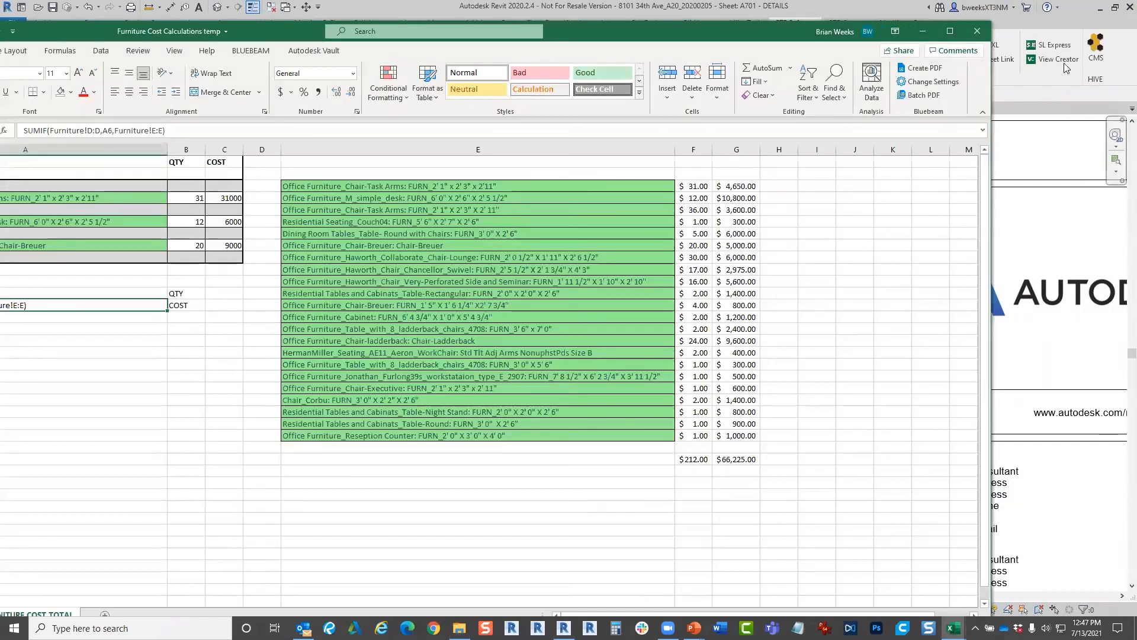
- Switch to Excel, review the Furniture worksheet's costs in the Furniture Cost Calculations workbook, and close that workbook
click(923, 32)
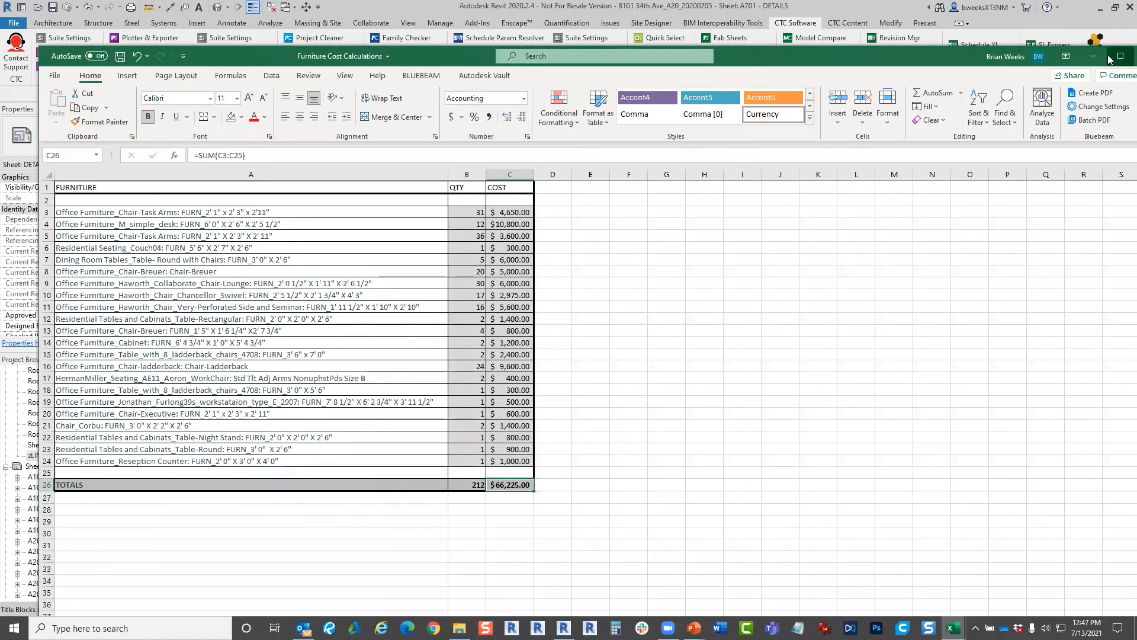
click(1111, 56)
click(85, 595)
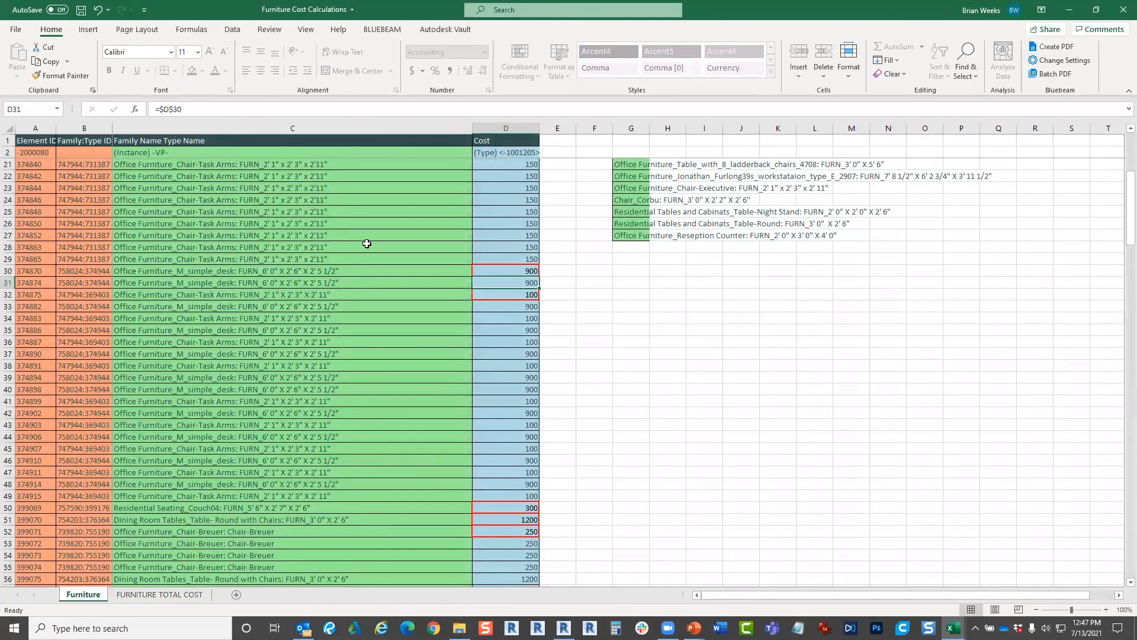
scroll(367, 243, down, 20)
scroll(391, 297, up, 14)
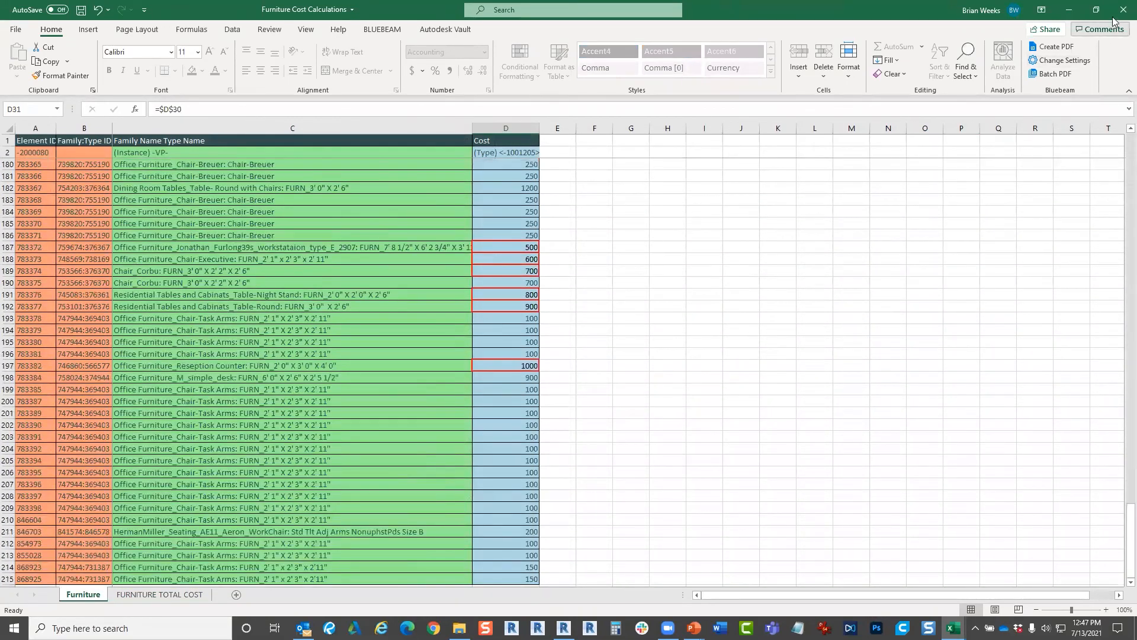
click(1124, 10)
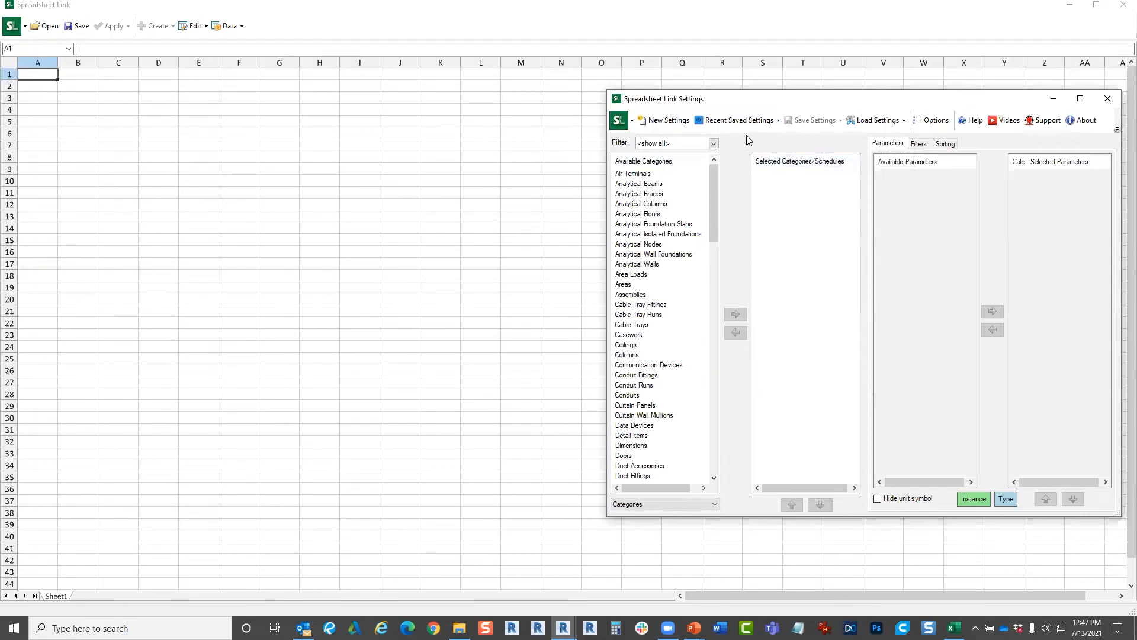
- Reopen the Furniture Cost Calculations workbook in Spreadsheet Link and check its FURNITURE TOTAL COST and Furniture worksheets
click(44, 29)
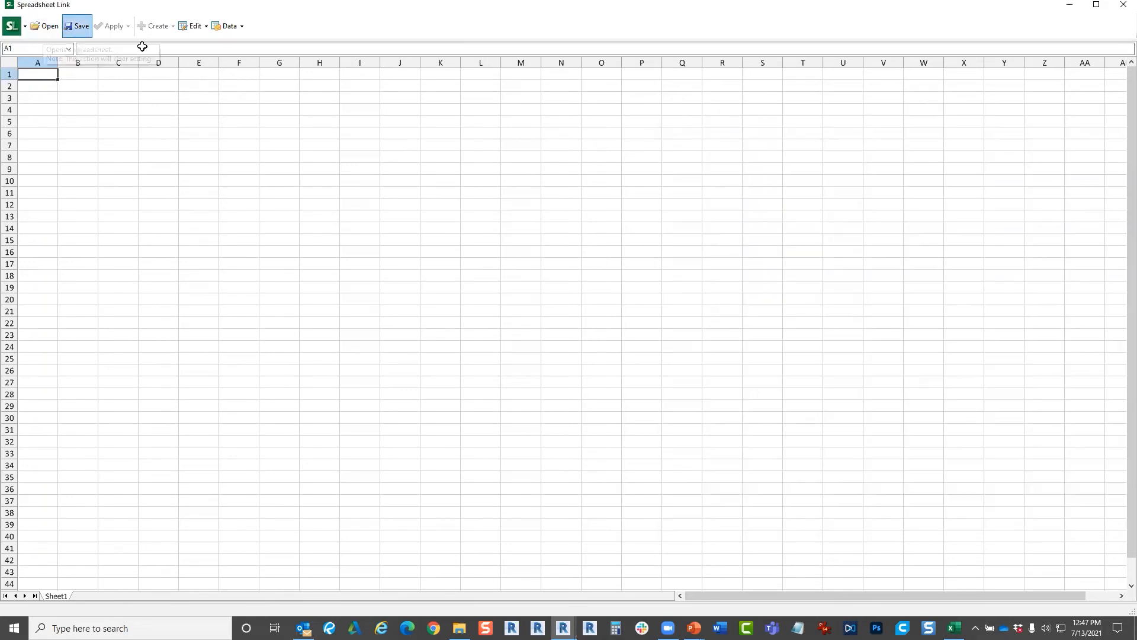
click(45, 27)
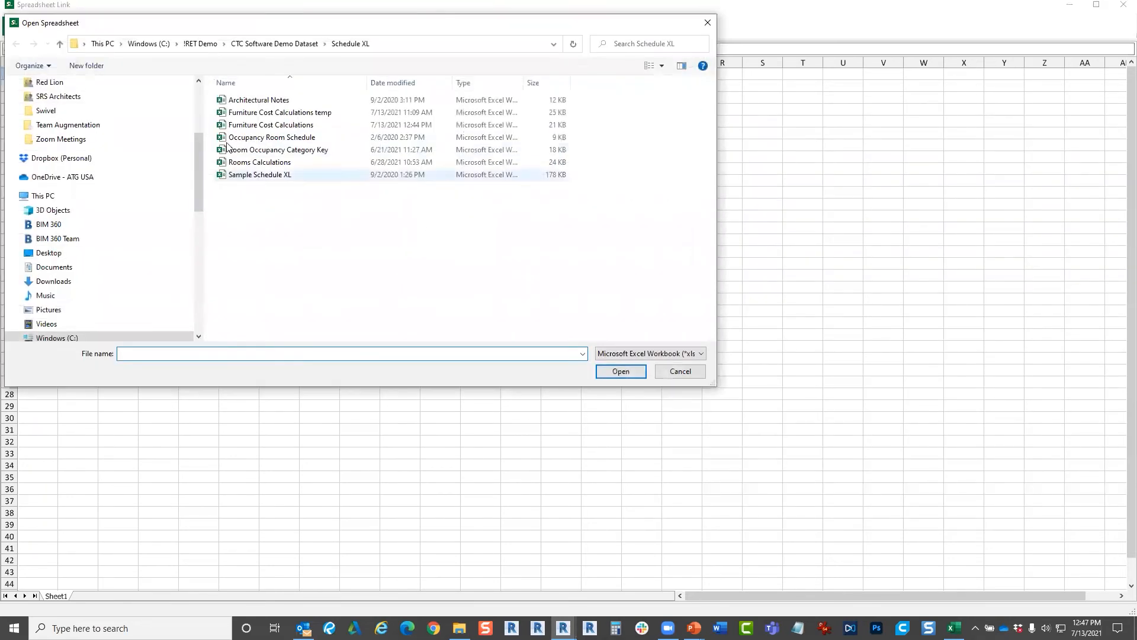
double_click(264, 124)
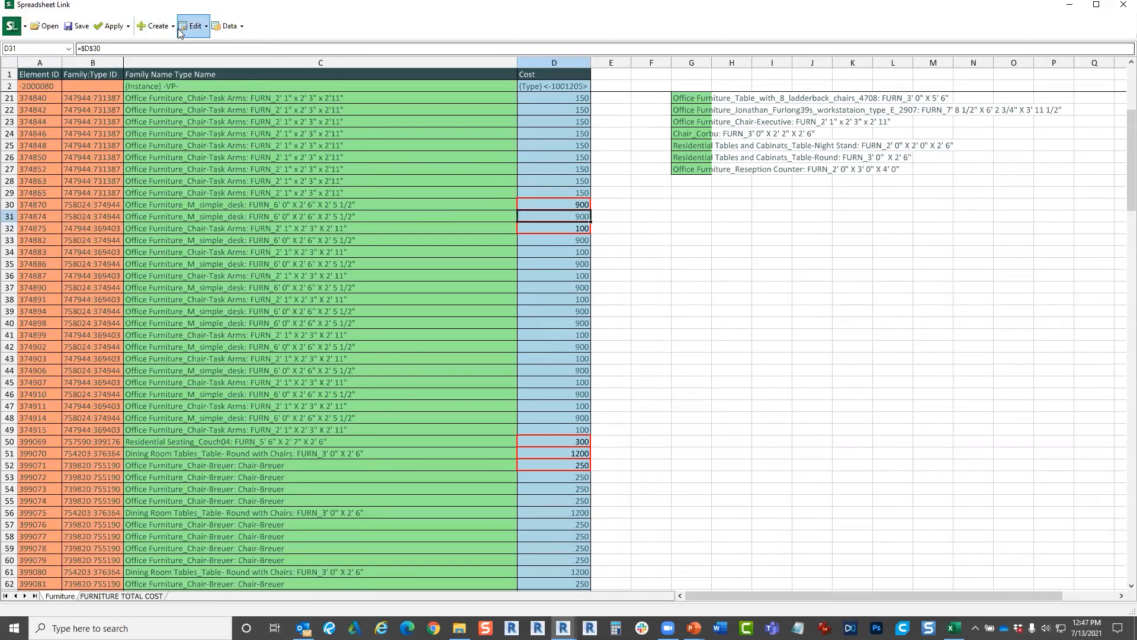
click(45, 26)
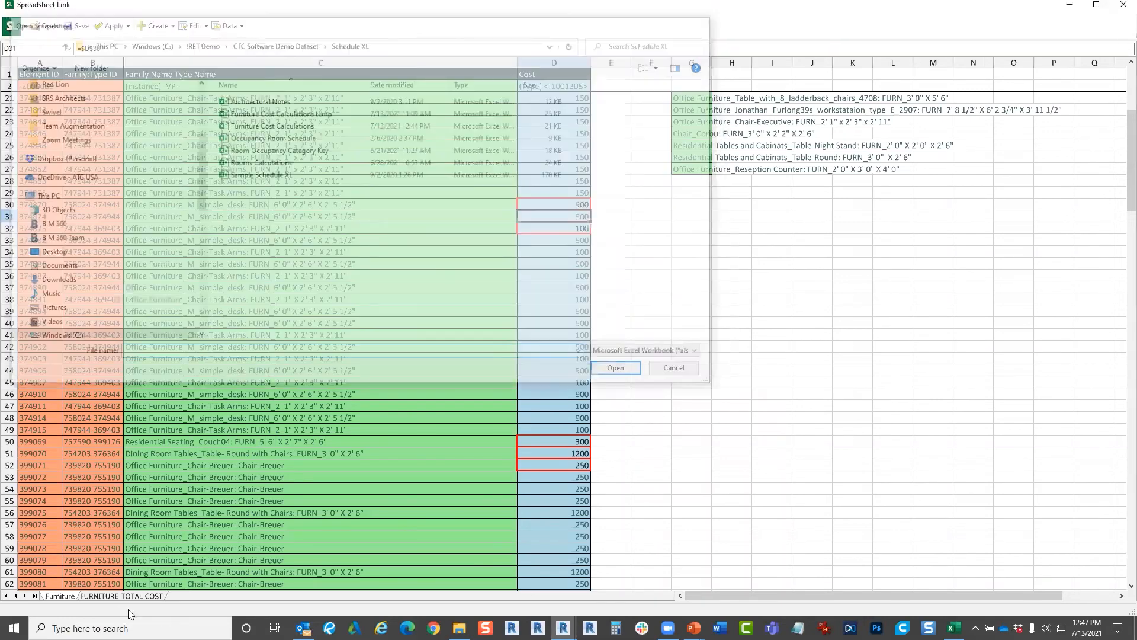
key(Escape)
click(126, 597)
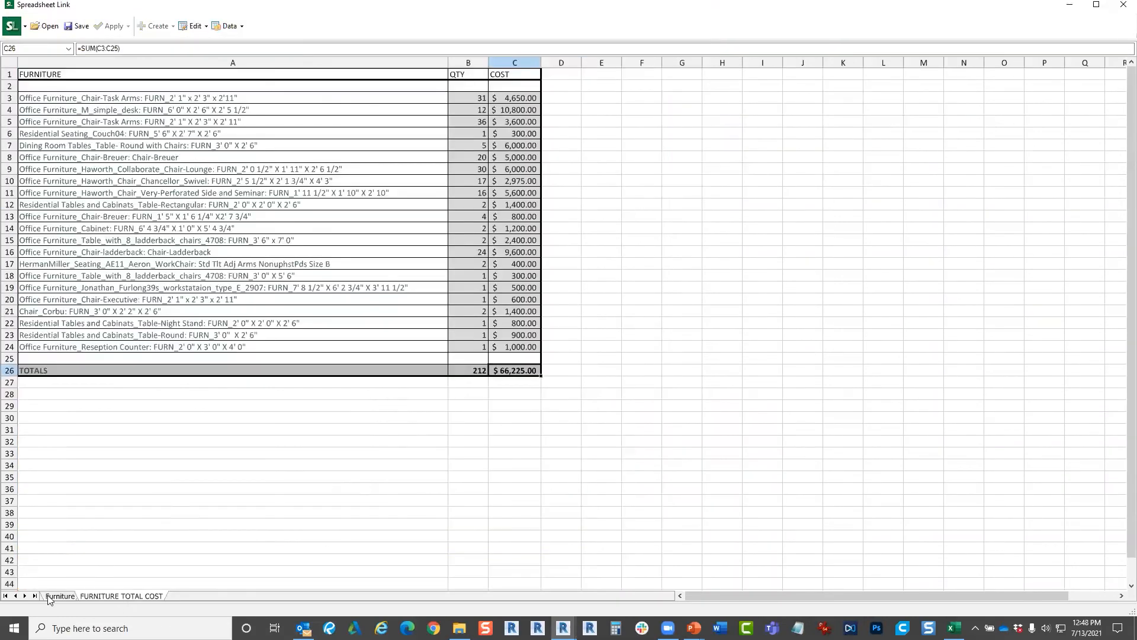
click(48, 596)
click(155, 26)
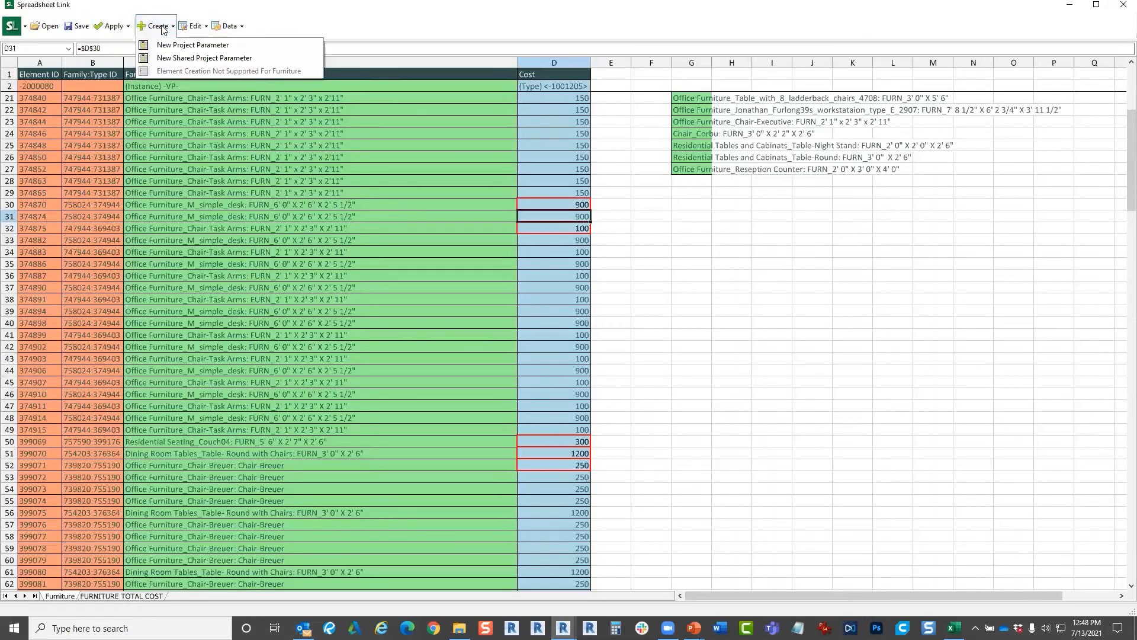
click(191, 26)
click(202, 26)
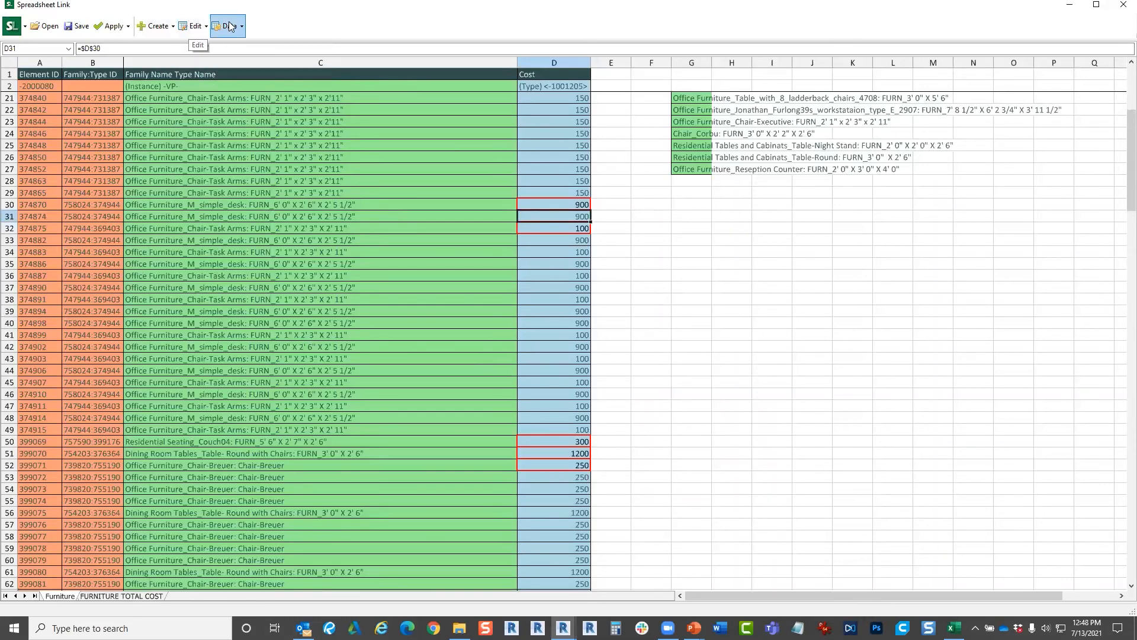
click(242, 26)
click(243, 25)
click(203, 24)
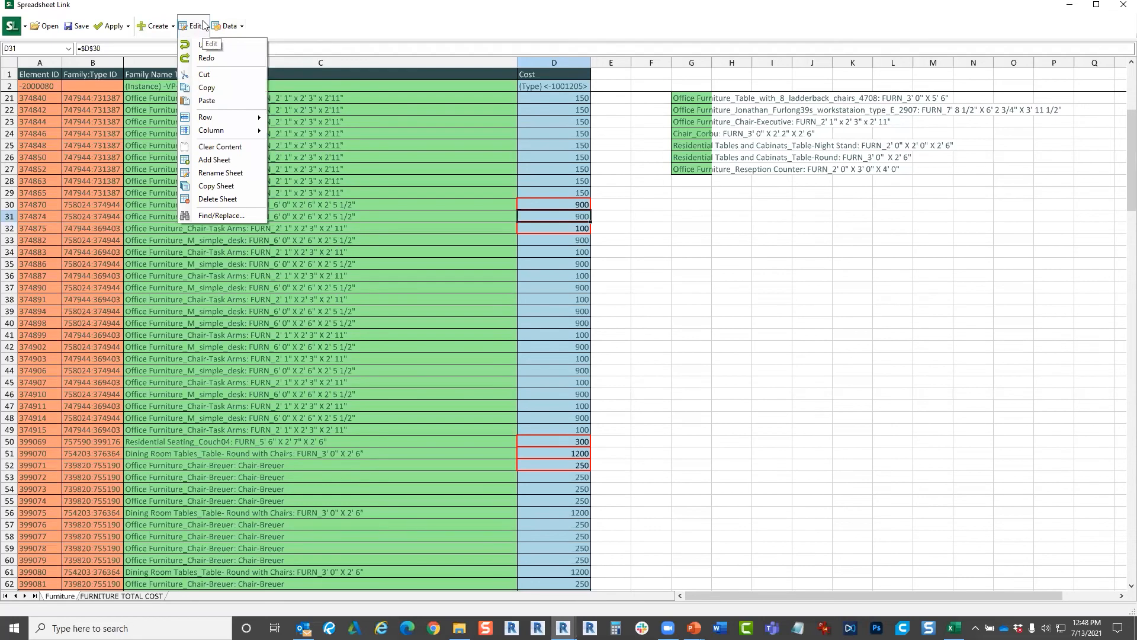
click(203, 25)
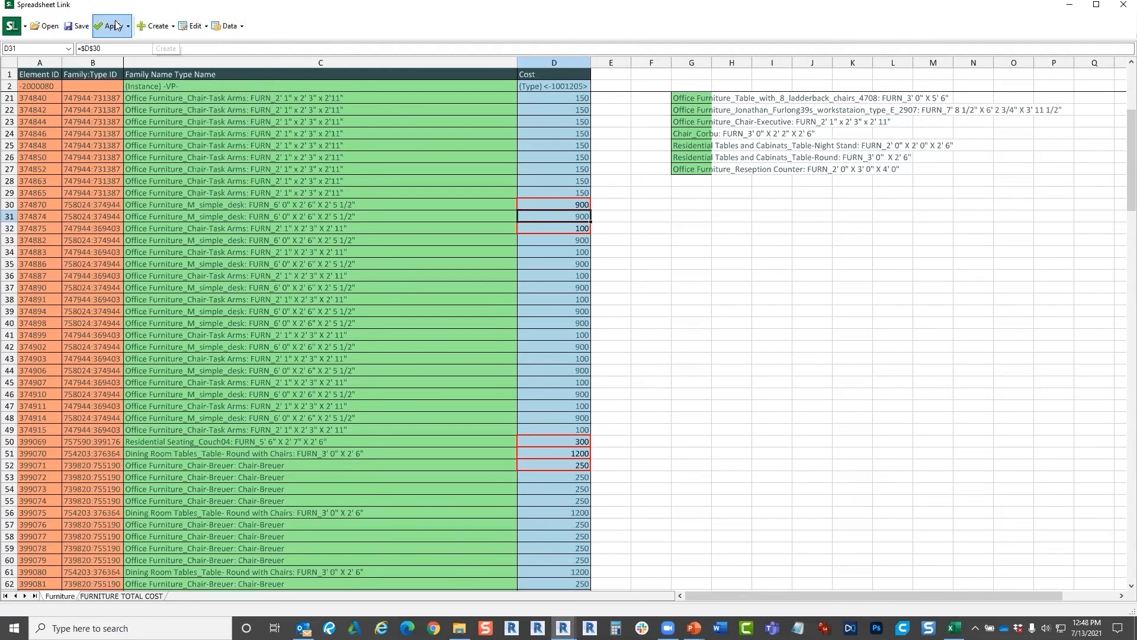
click(83, 28)
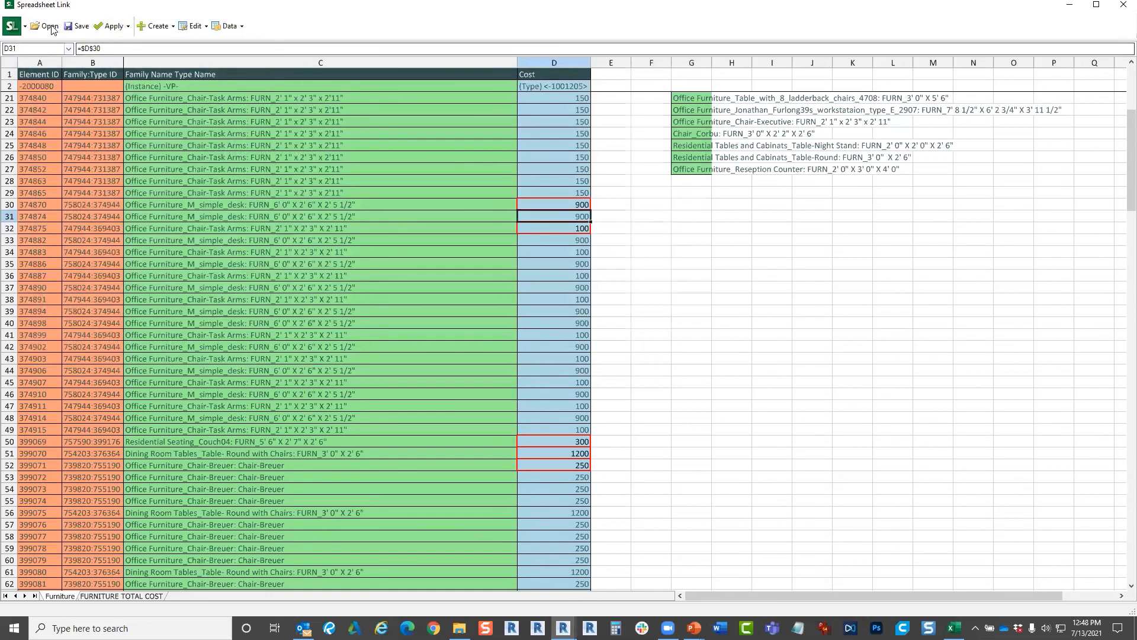
click(51, 27)
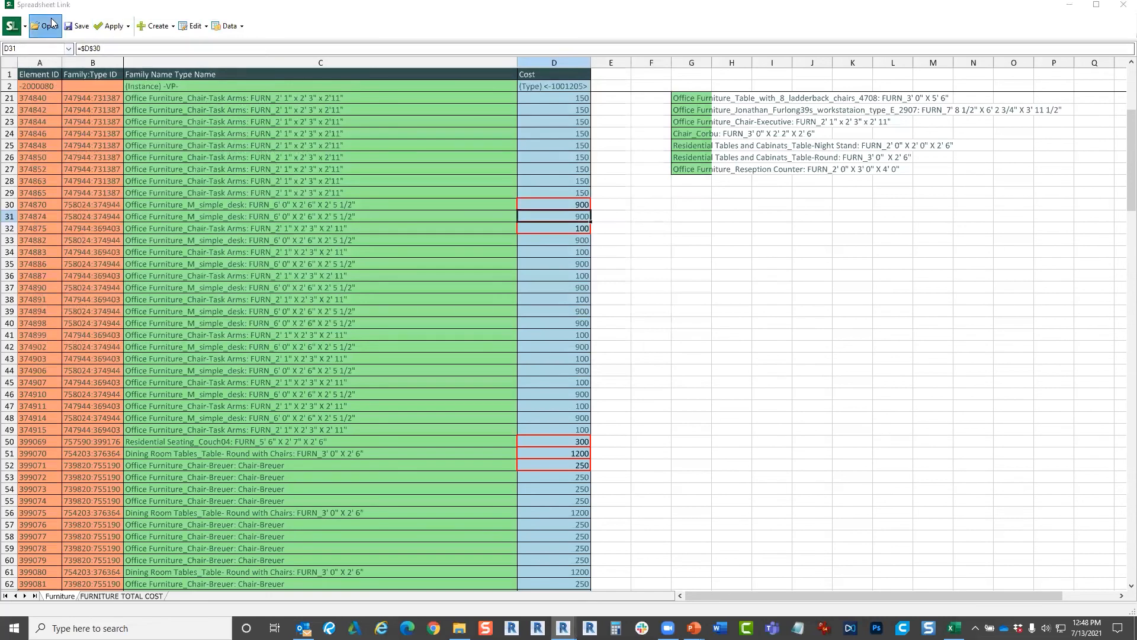
click(697, 27)
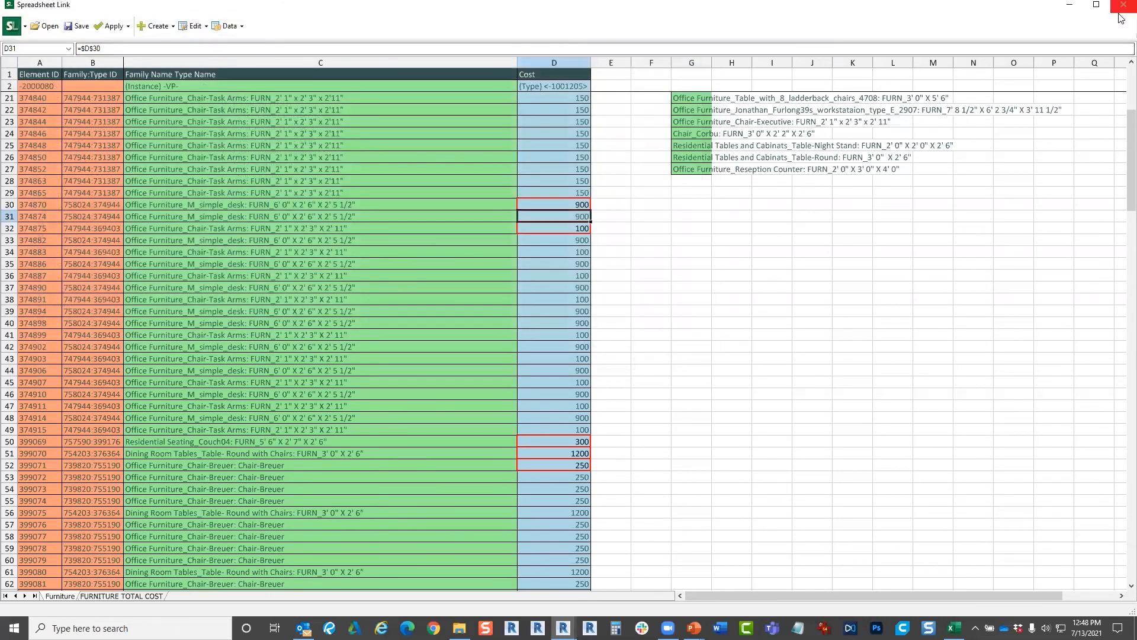
- Close the spreadsheet window and open the tutorial videos from the Spreadsheet Link Settings dialog
click(1119, 7)
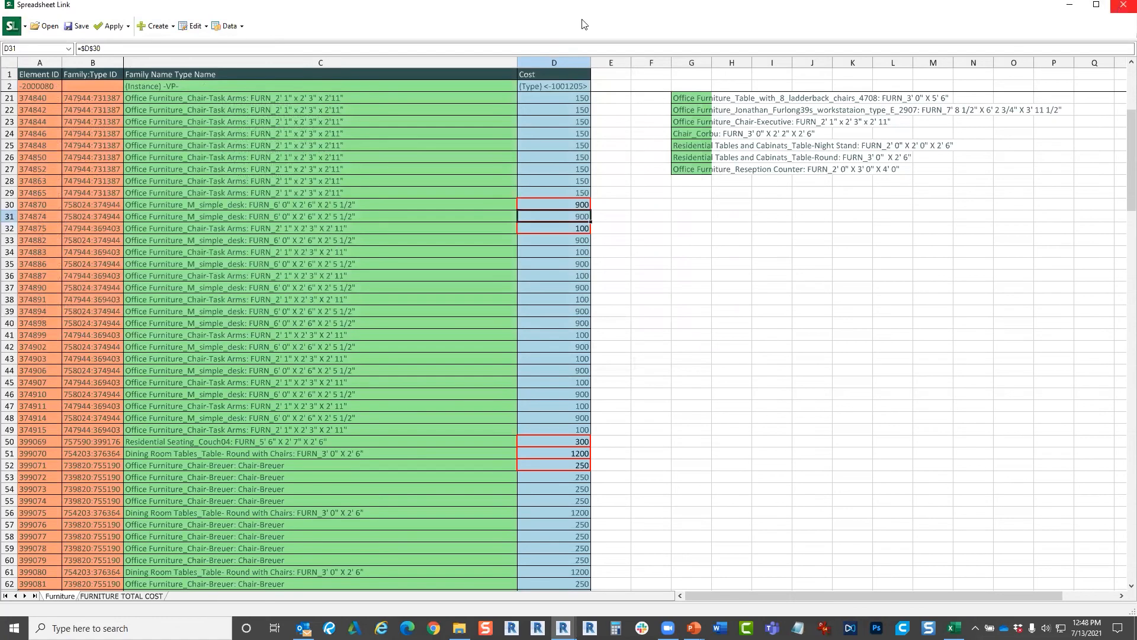
click(1122, 6)
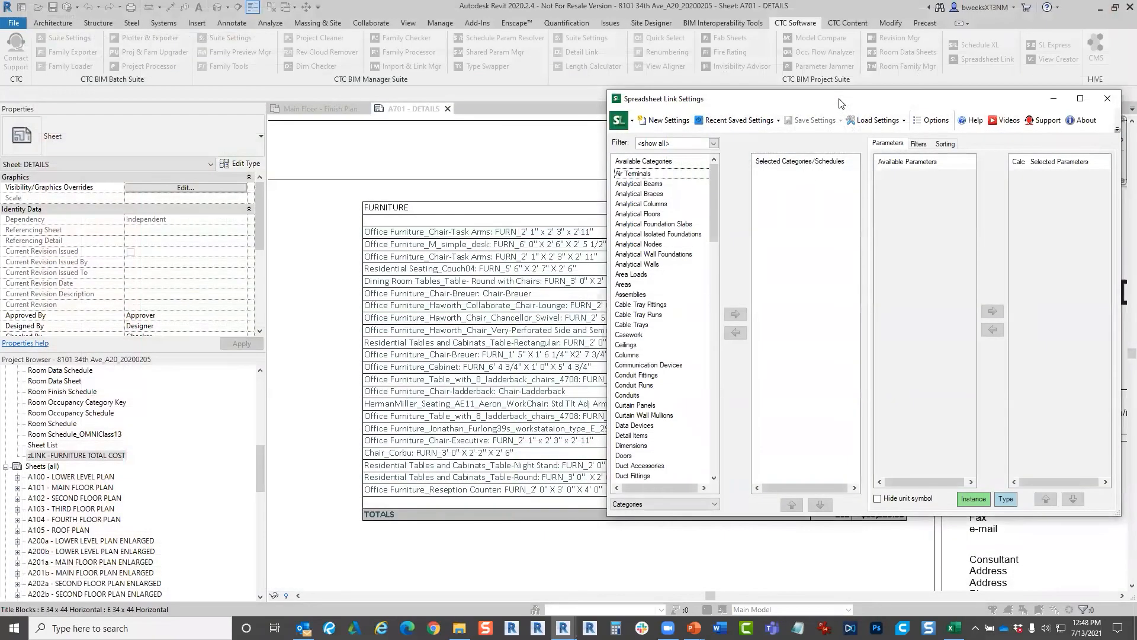
drag(839, 99, 524, 155)
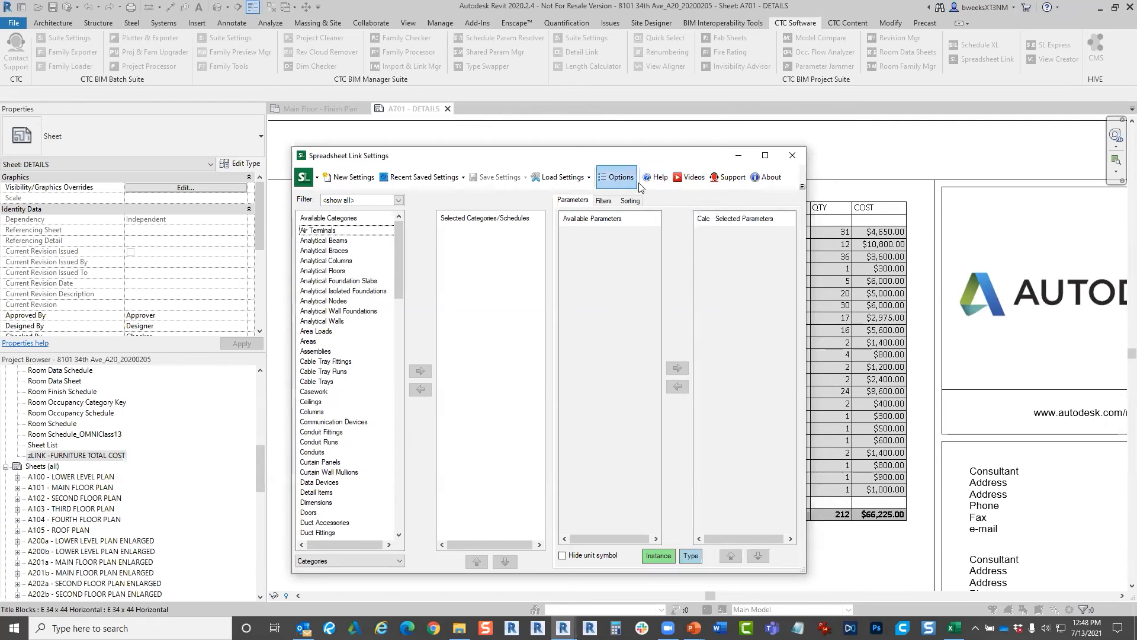
drag(652, 152, 645, 139)
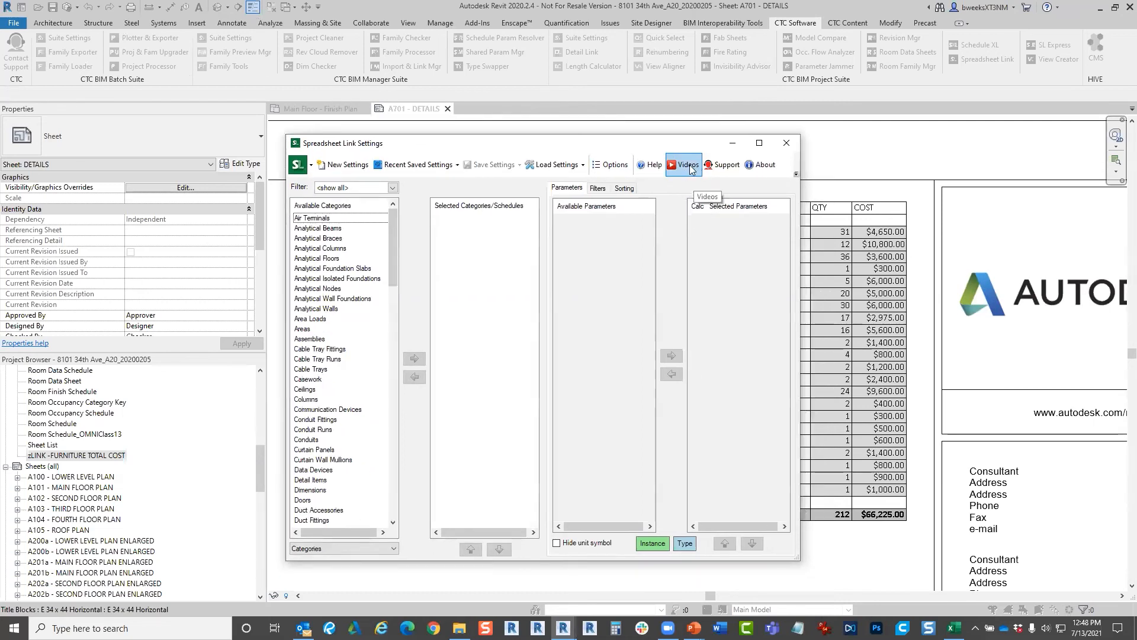
click(686, 165)
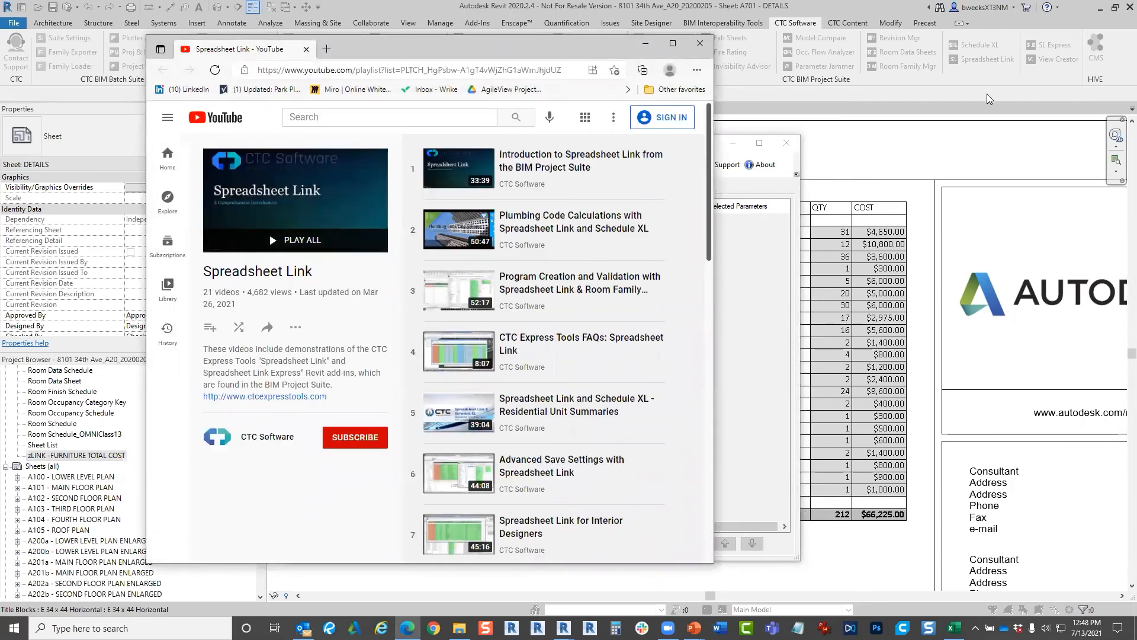
- Maximize the browser and look through the Spreadsheet Link video playlist on YouTube from beginning to end
click(680, 46)
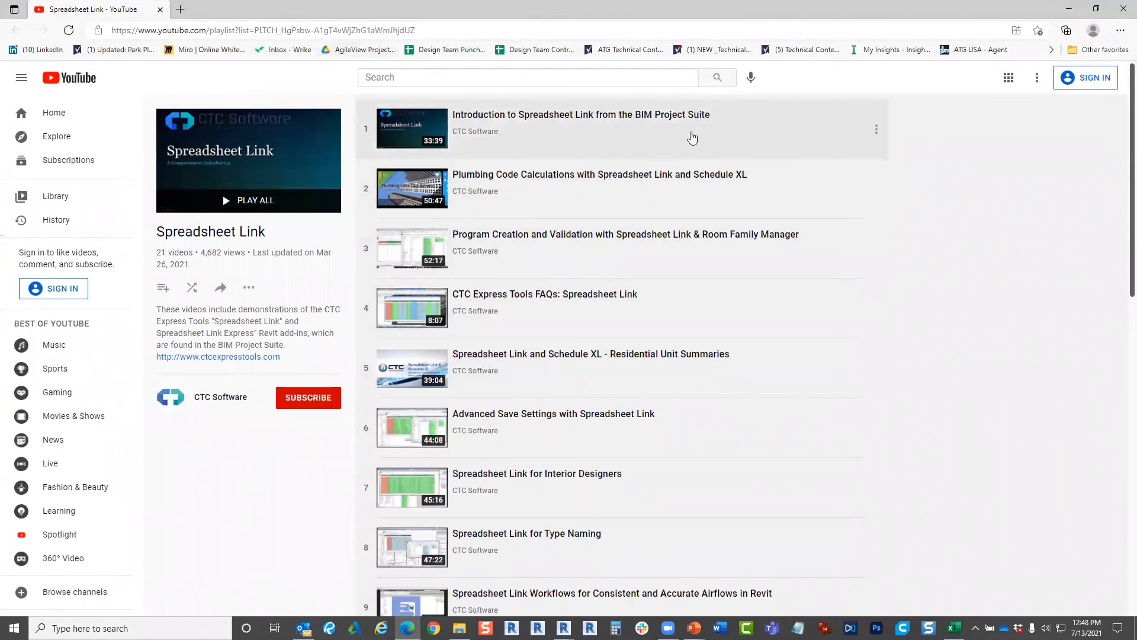
scroll(648, 398, down, 1)
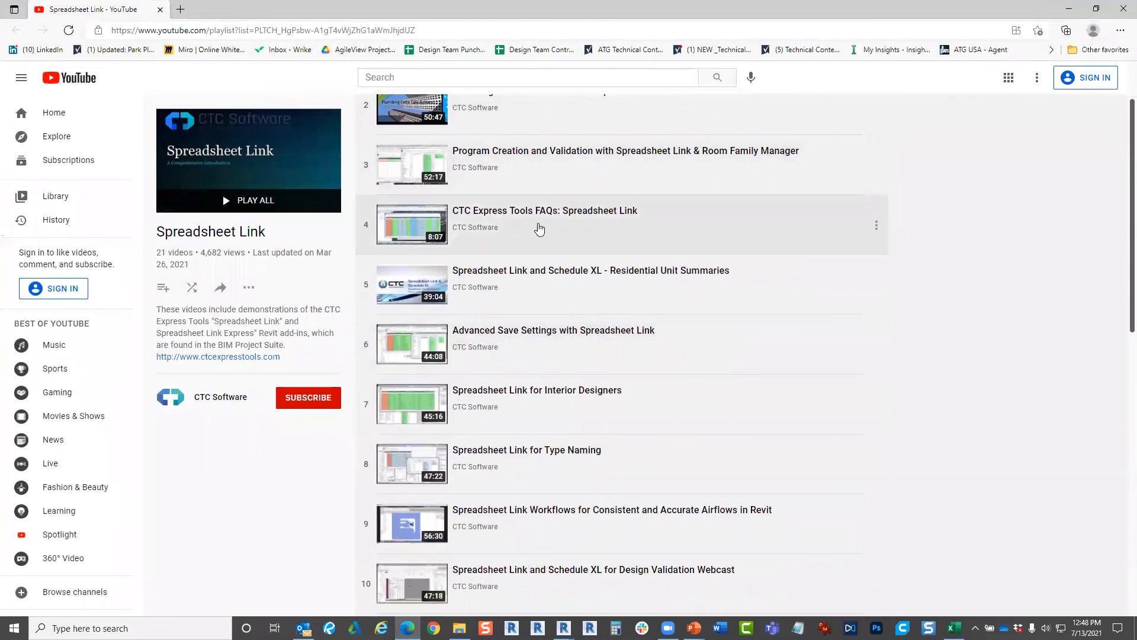
scroll(585, 220, down, 6)
scroll(584, 220, down, 2)
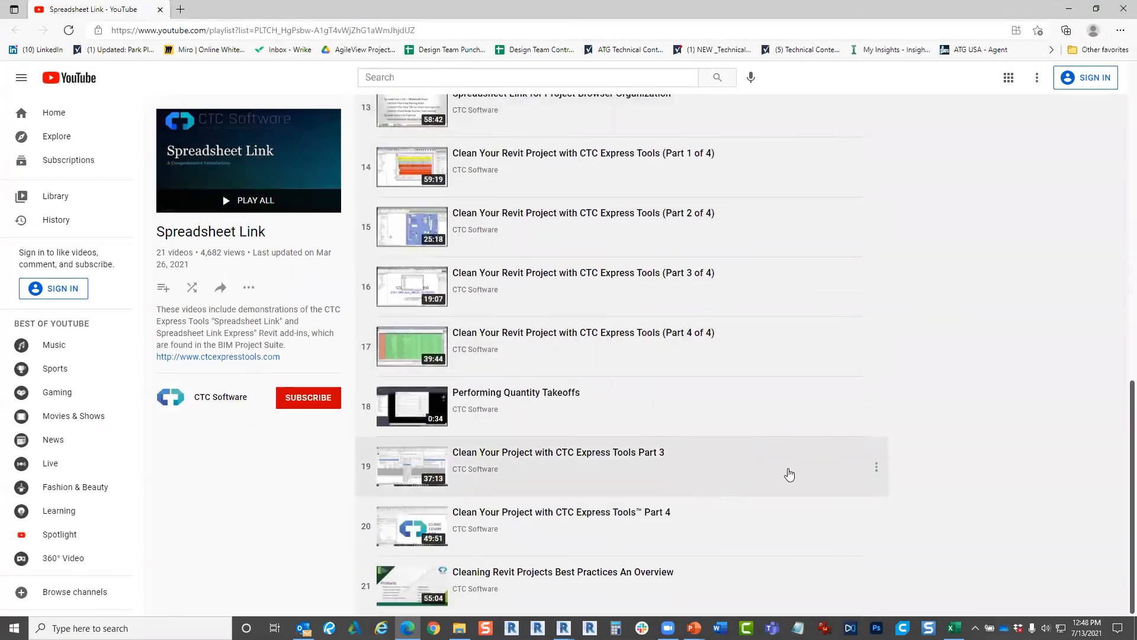
scroll(1121, 538, up, 10)
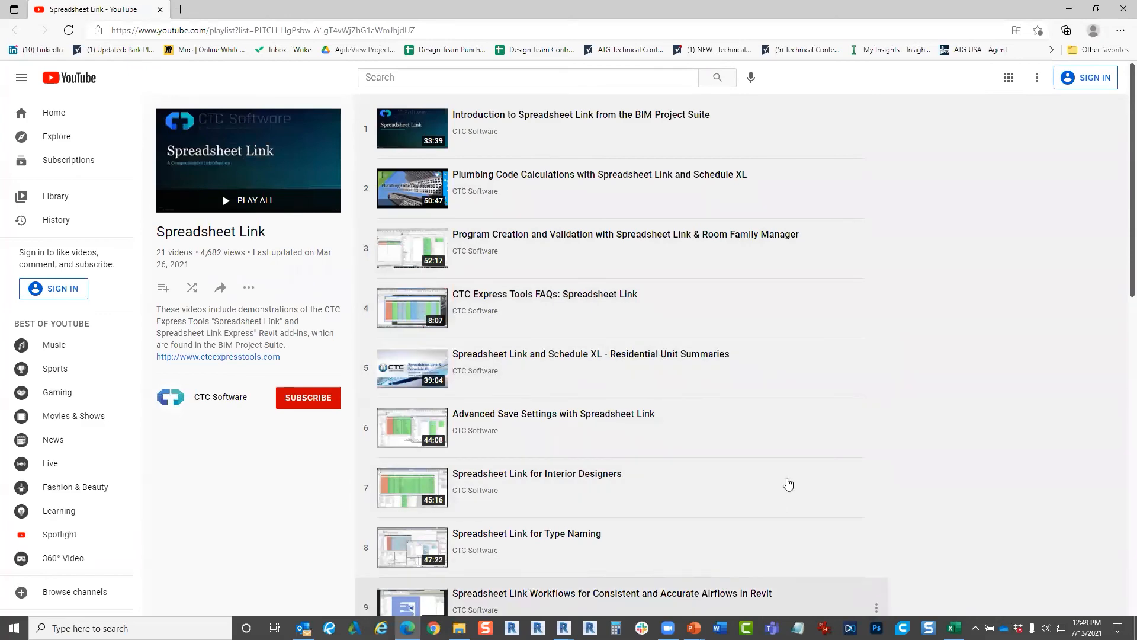
scroll(956, 248, down, 12)
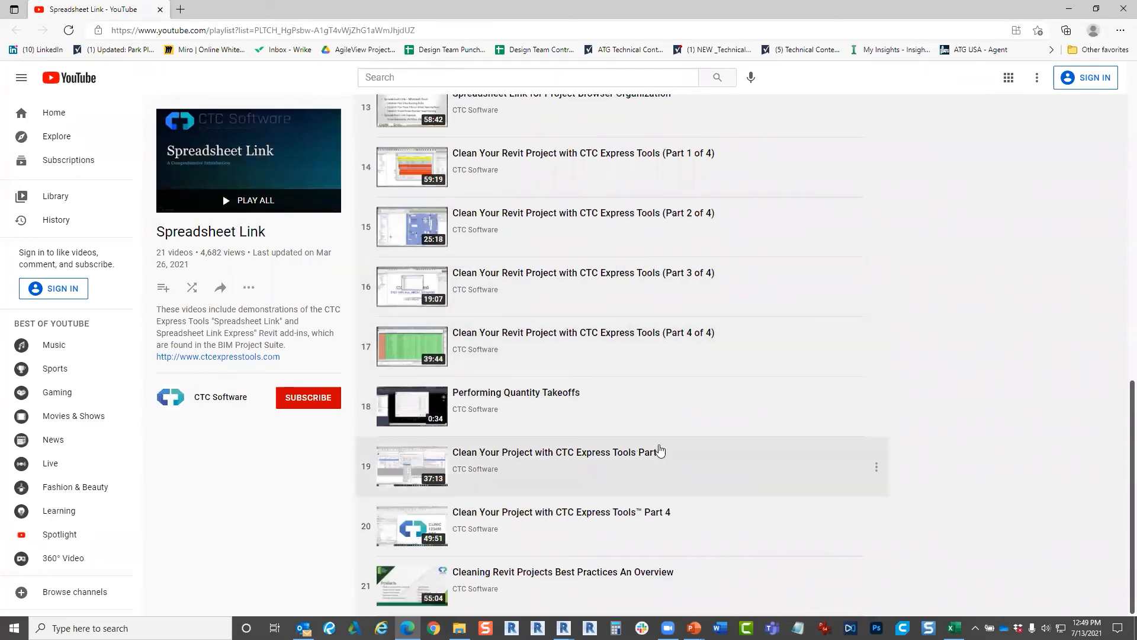
scroll(693, 457, up, 1)
scroll(690, 456, up, 9)
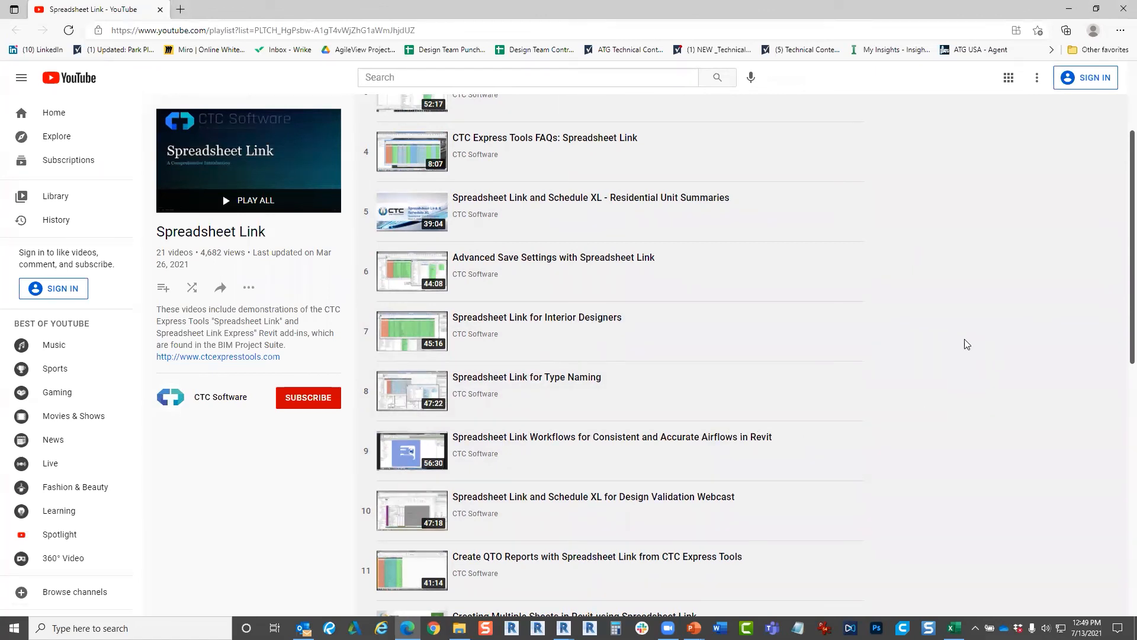
scroll(538, 216, up, 3)
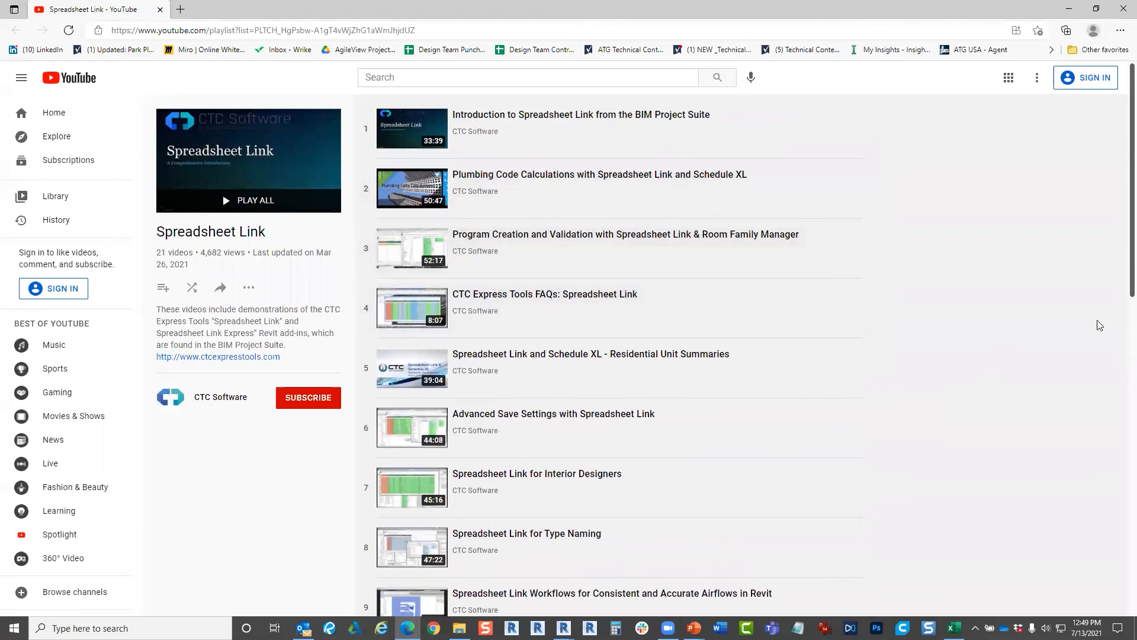
- Return from the browser to Revit, close the Spreadsheet Link Settings dialog, and review the furniture cost schedule on sheet A701
click(1080, 11)
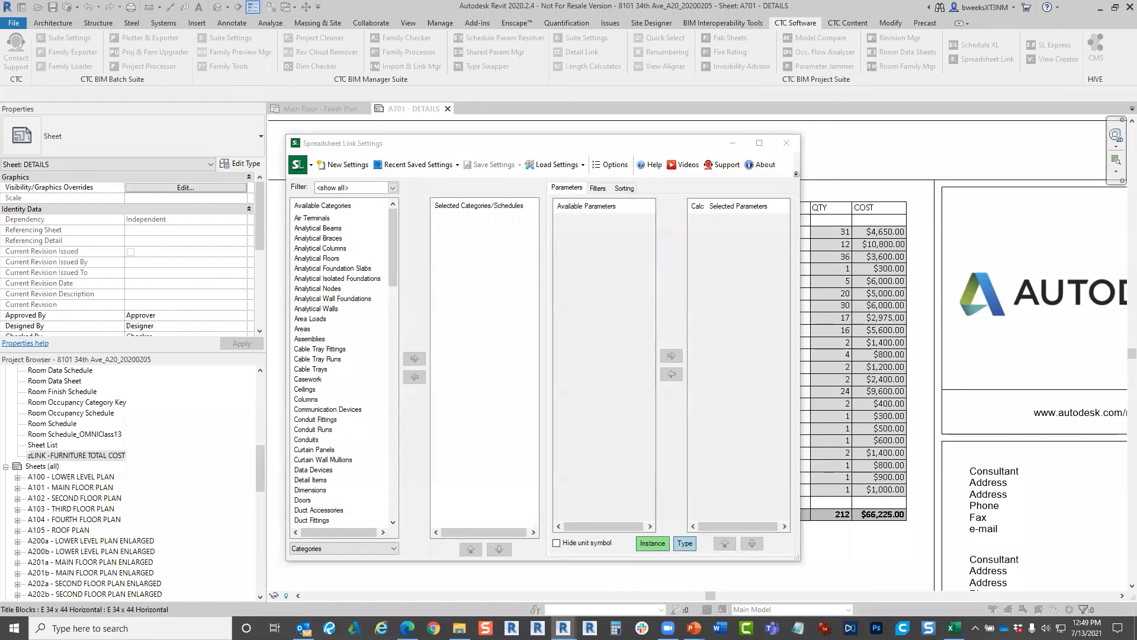
click(787, 143)
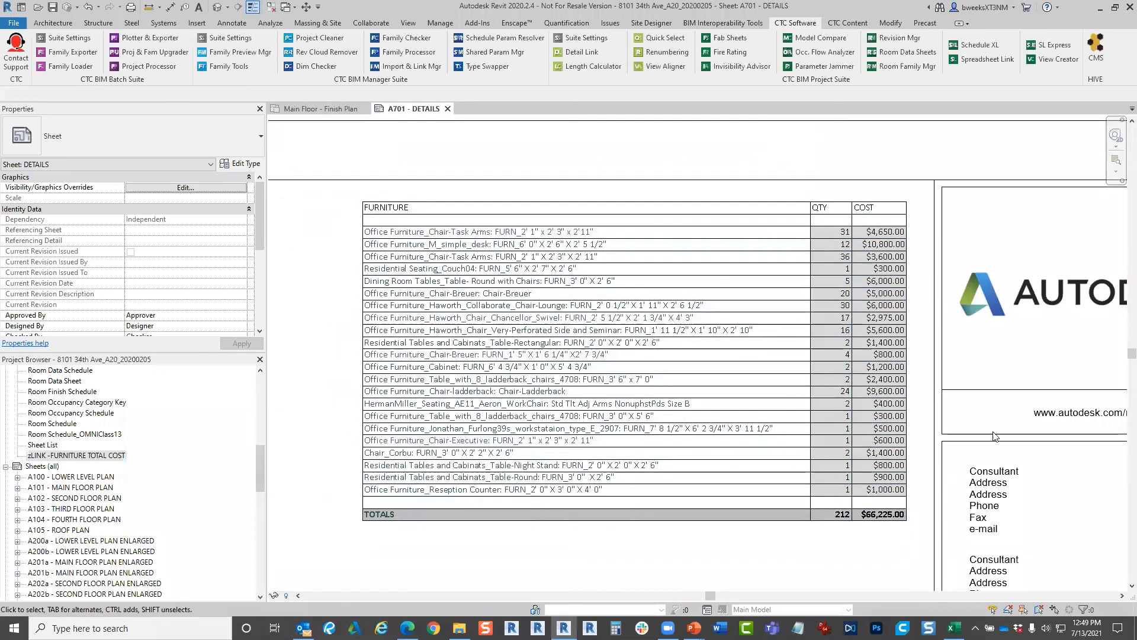
scroll(981, 435, down, 2)
scroll(990, 429, up, 3)
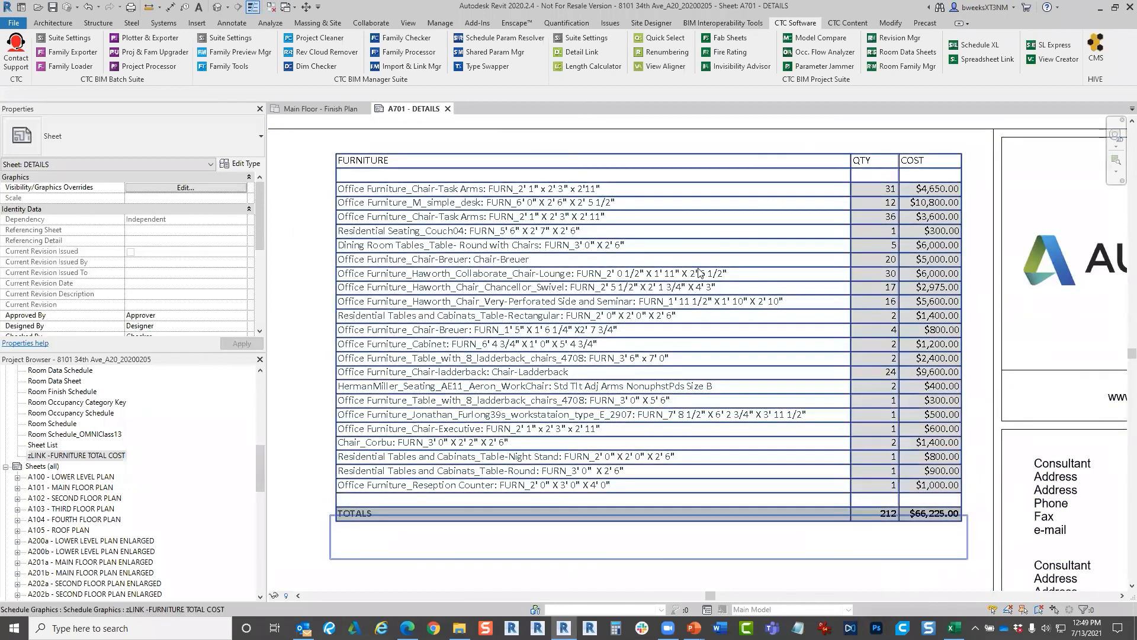
scroll(807, 493, down, 1)
scroll(835, 414, up, 1)
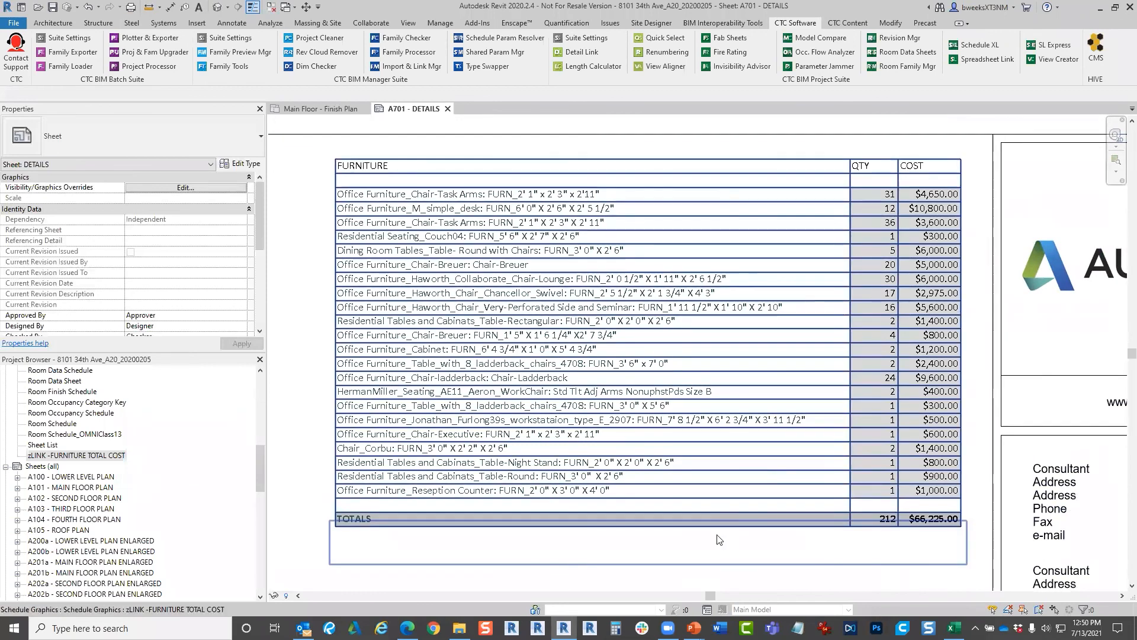
- Switch to the PowerPoint slide show and advance past the QUESTIONS? slide to the ATG social media slide
mouse_move(694, 628)
click(702, 578)
click(640, 458)
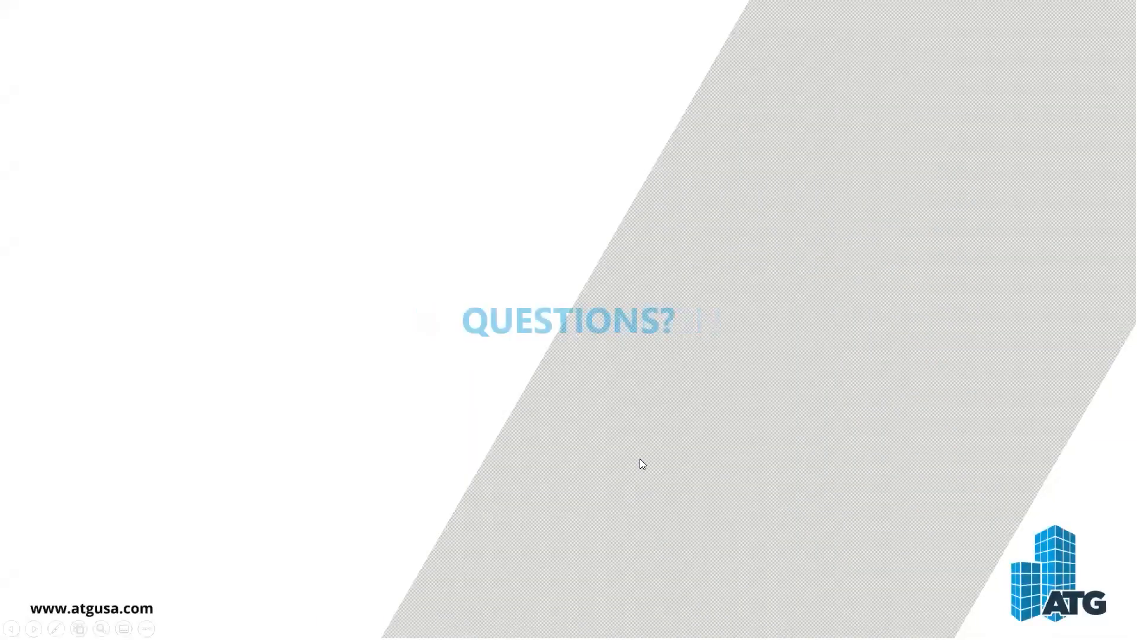
click(646, 464)
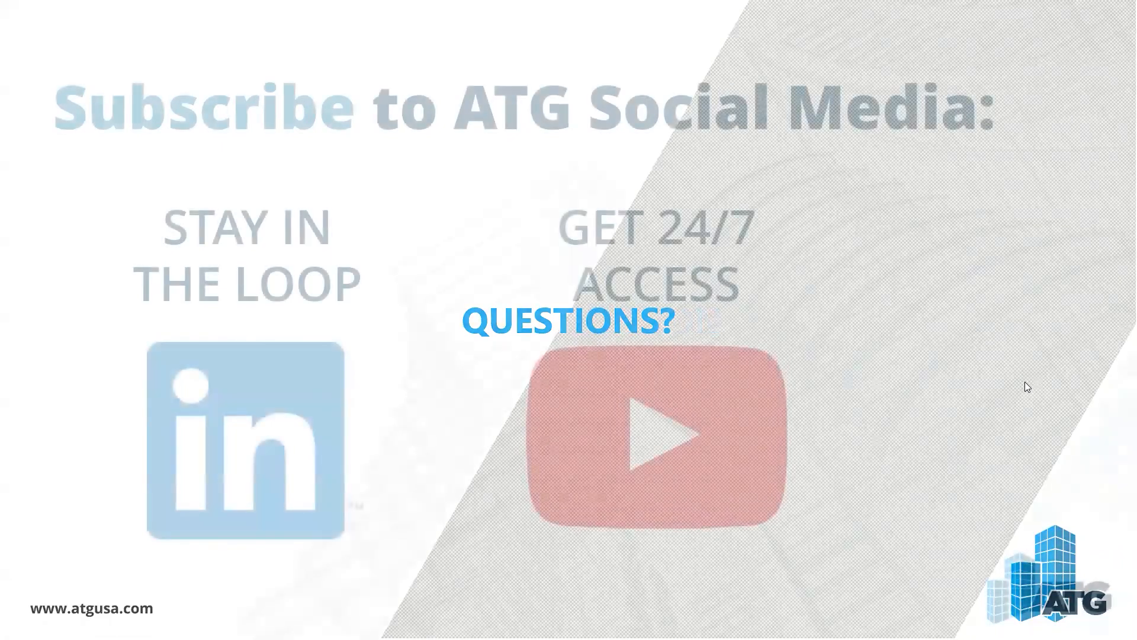